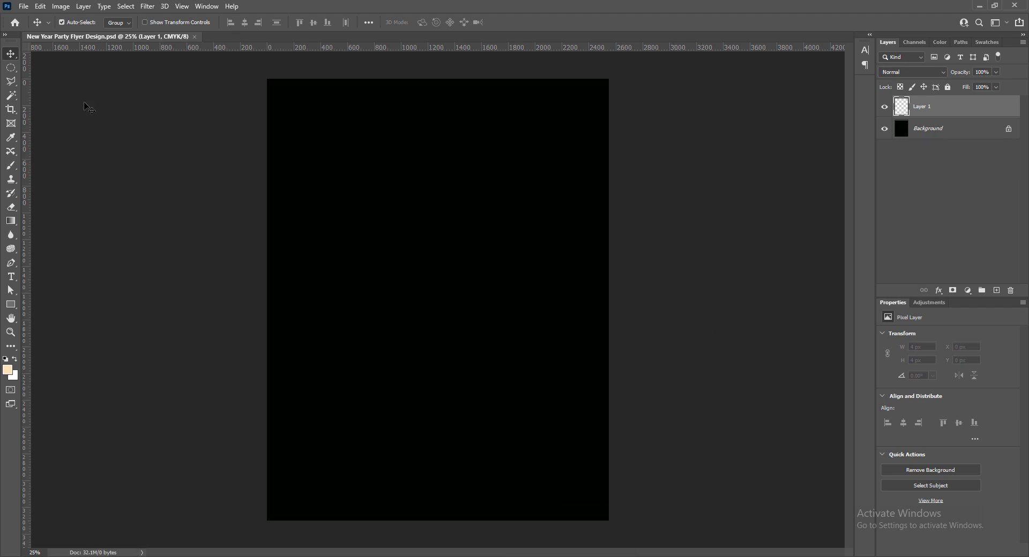
# Draw a rectangle of about 2954 x 3588 px that covers the whole canvas and extends past its edges.
pyautogui.click(11, 304)
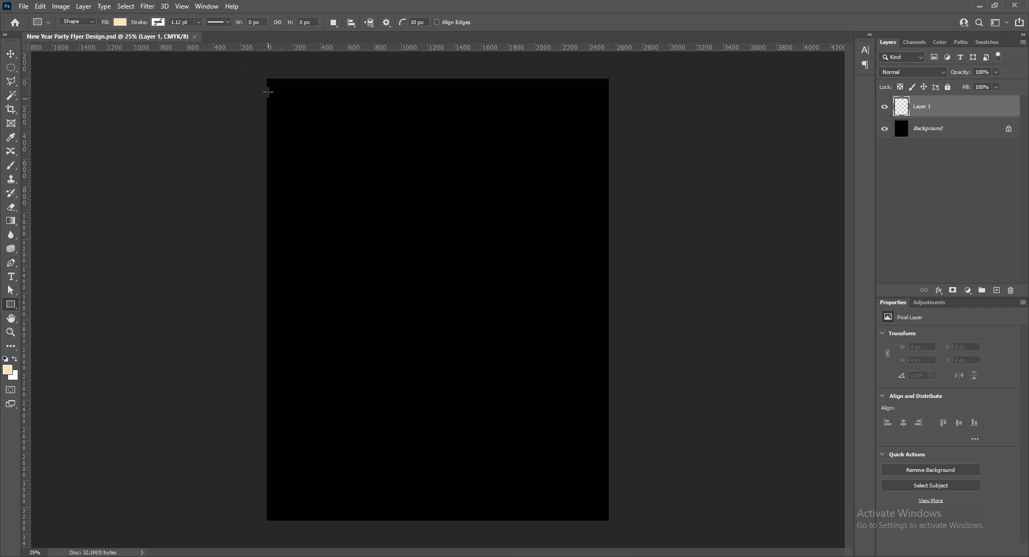
pyautogui.moveTo(245, 60); pyautogui.dragTo(641, 541)
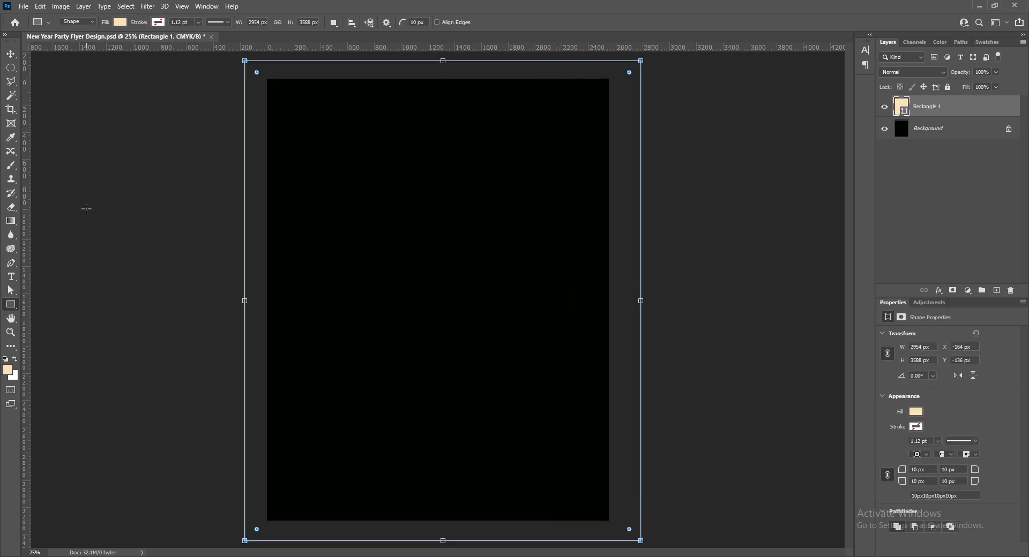
pyautogui.click(11, 54)
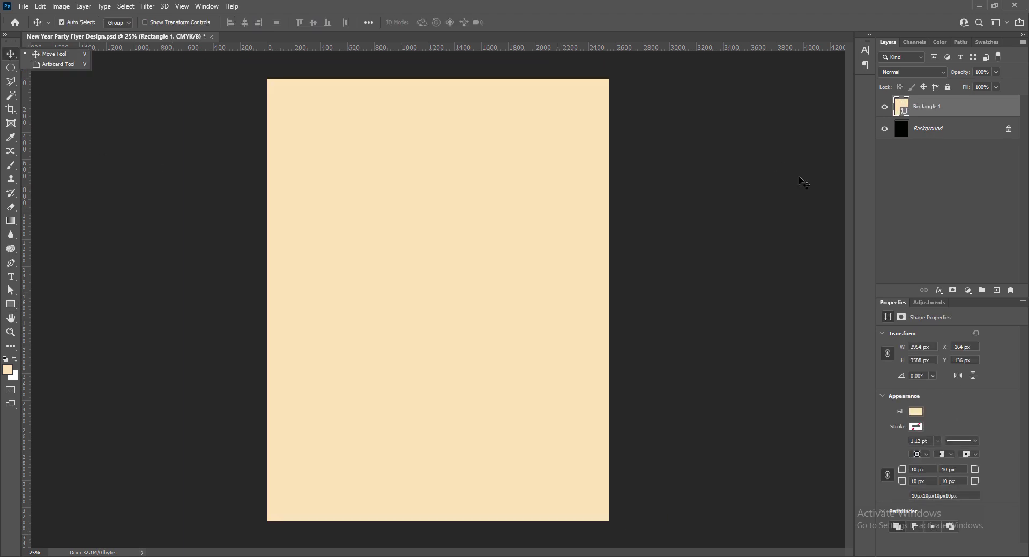
# Recolor the rectangle's fill to a very dark violet, about #130d1a.
pyautogui.doubleClick(903, 106)
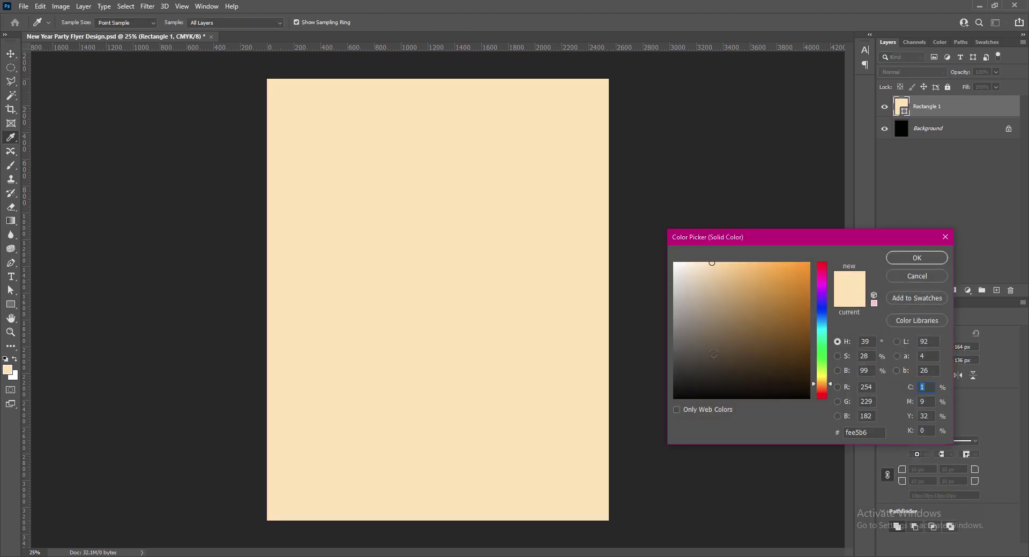
pyautogui.click(823, 299)
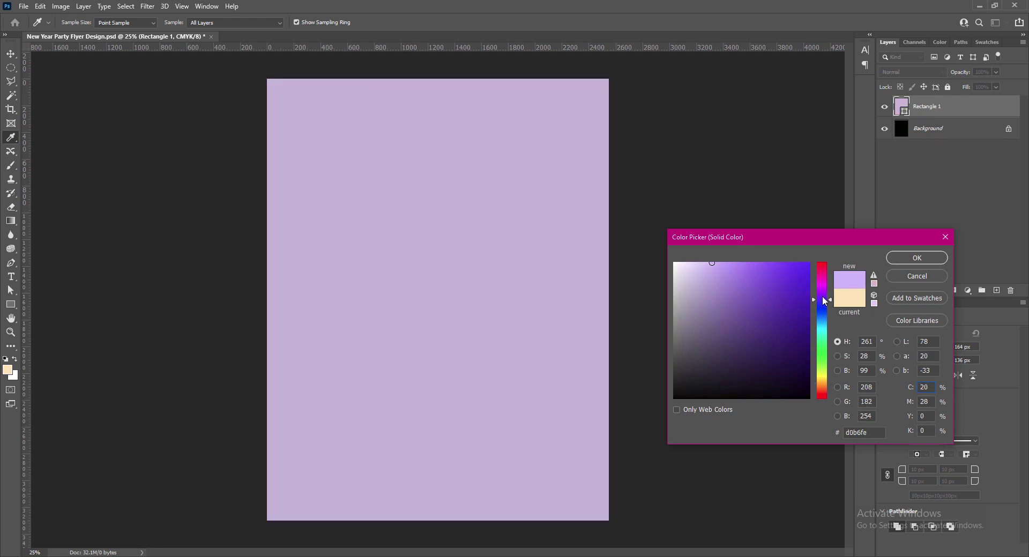
pyautogui.click(822, 296)
pyautogui.click(808, 385)
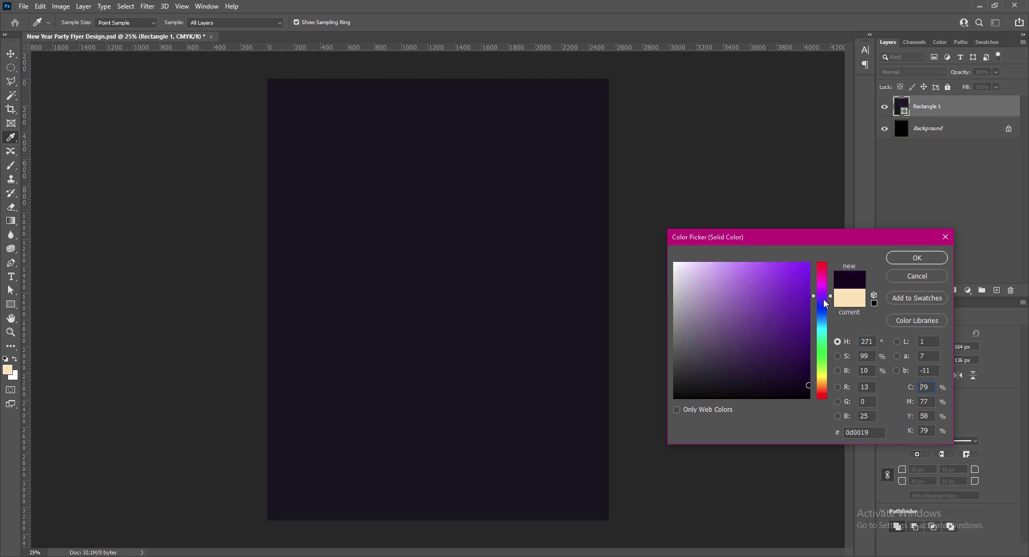
pyautogui.click(822, 294)
pyautogui.click(823, 279)
pyautogui.click(823, 298)
pyautogui.click(933, 255)
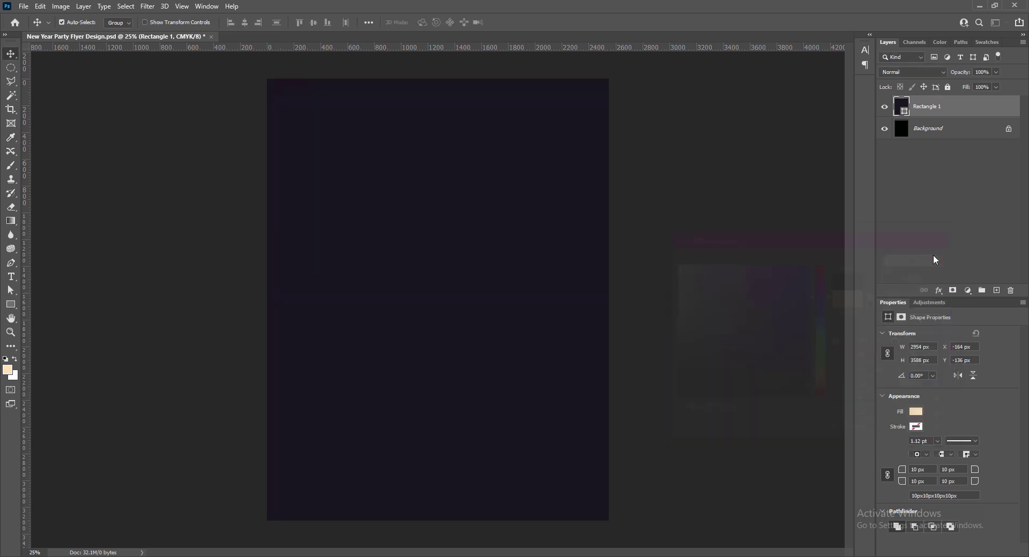
# Add a Bevel & Emboss effect with Texture enabled to the rectangle layer's style.
pyautogui.rightClick(898, 106)
pyautogui.click(917, 109)
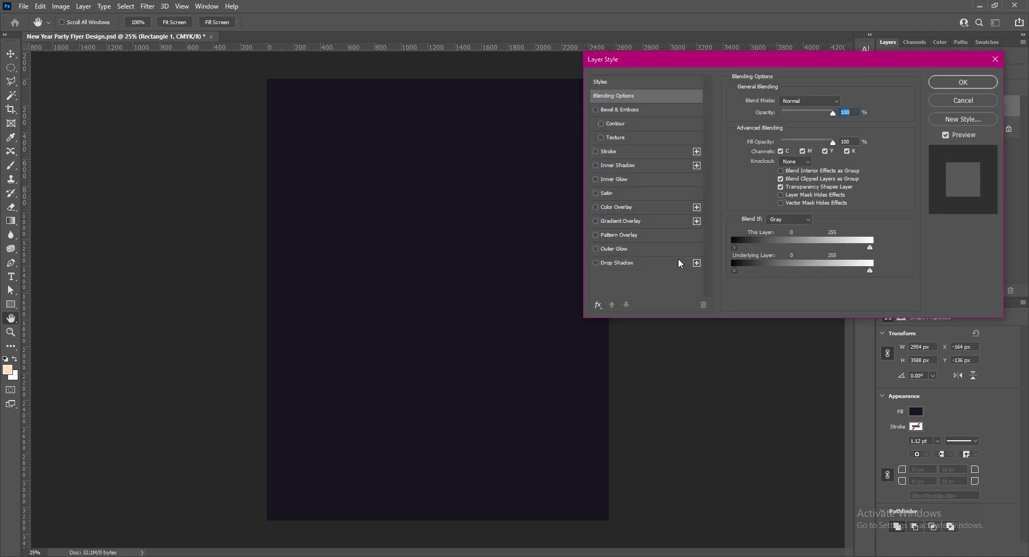
pyautogui.click(600, 138)
pyautogui.click(617, 137)
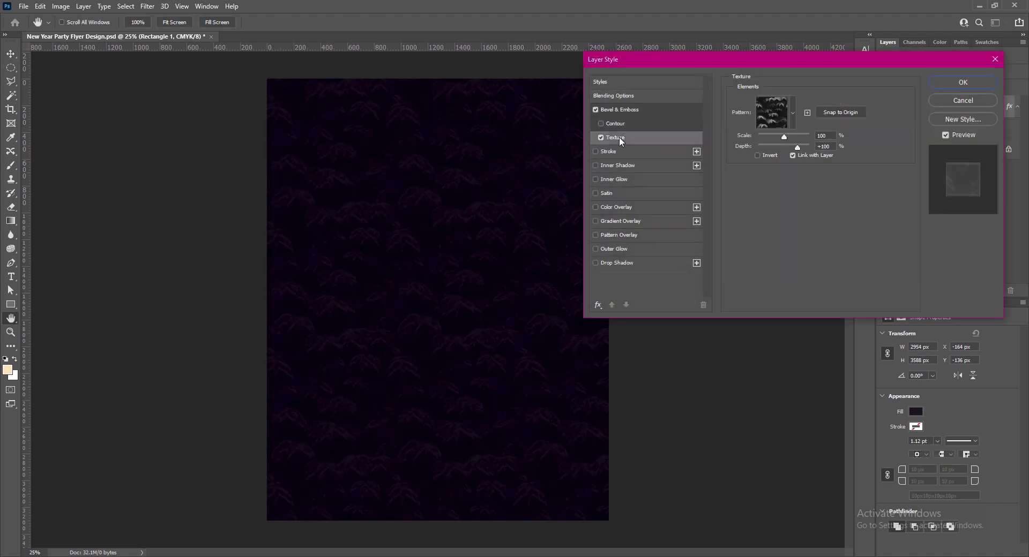
# Compare the Water patterns for the bevel texture and apply the second one.
pyautogui.click(793, 113)
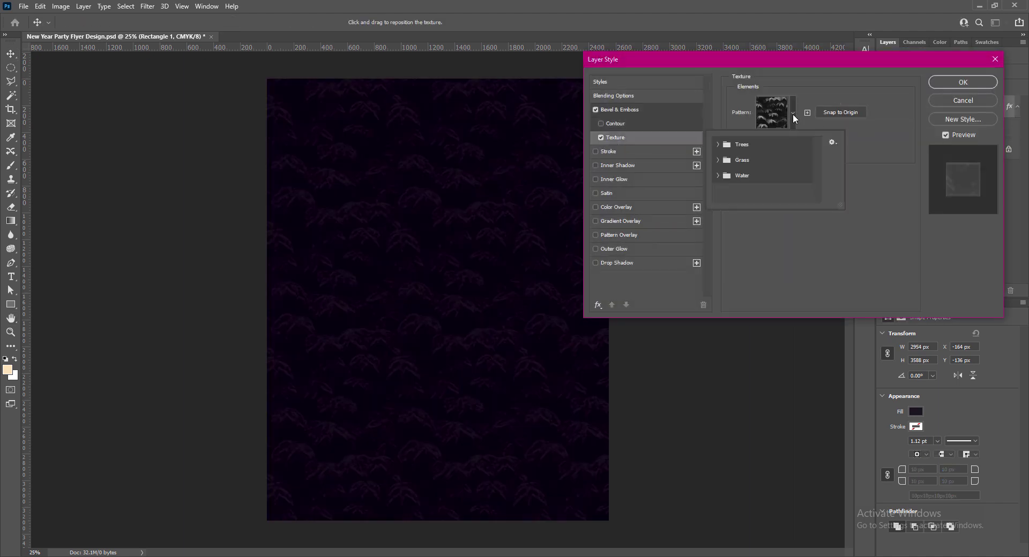
pyautogui.click(718, 175)
pyautogui.click(730, 192)
pyautogui.click(748, 191)
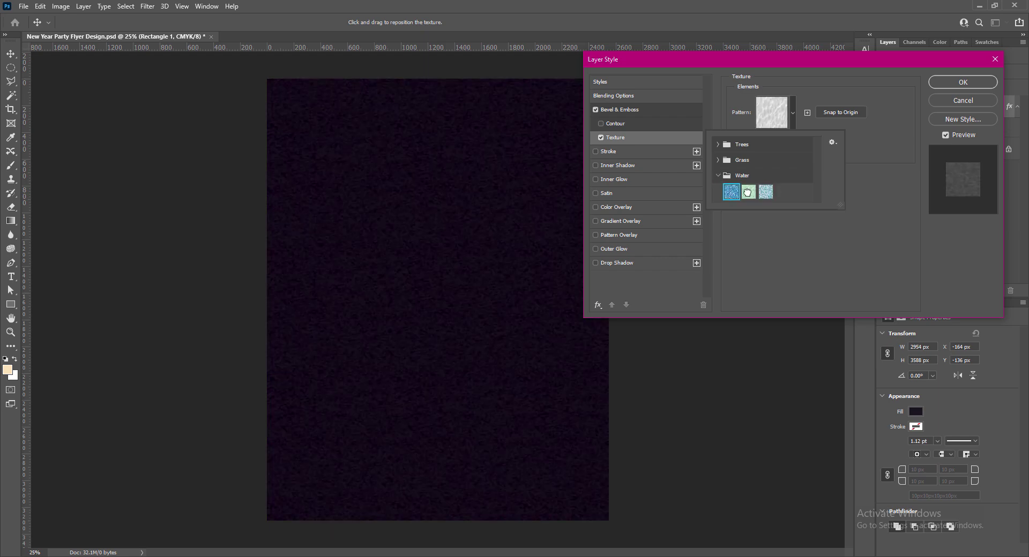
pyautogui.click(765, 194)
pyautogui.click(747, 191)
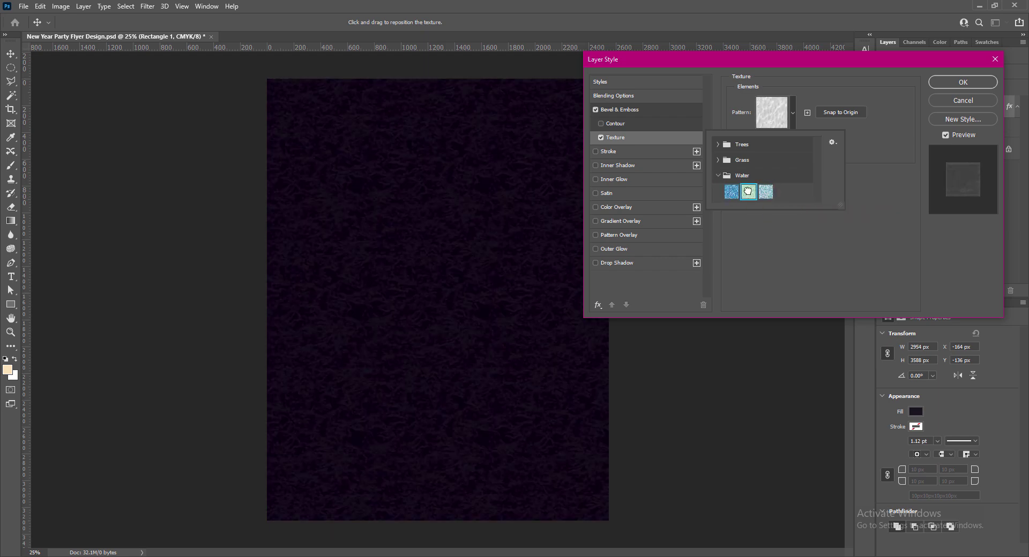
# Try out the Grass patterns as the bevel texture.
pyautogui.click(718, 161)
pyautogui.click(731, 175)
pyautogui.click(748, 176)
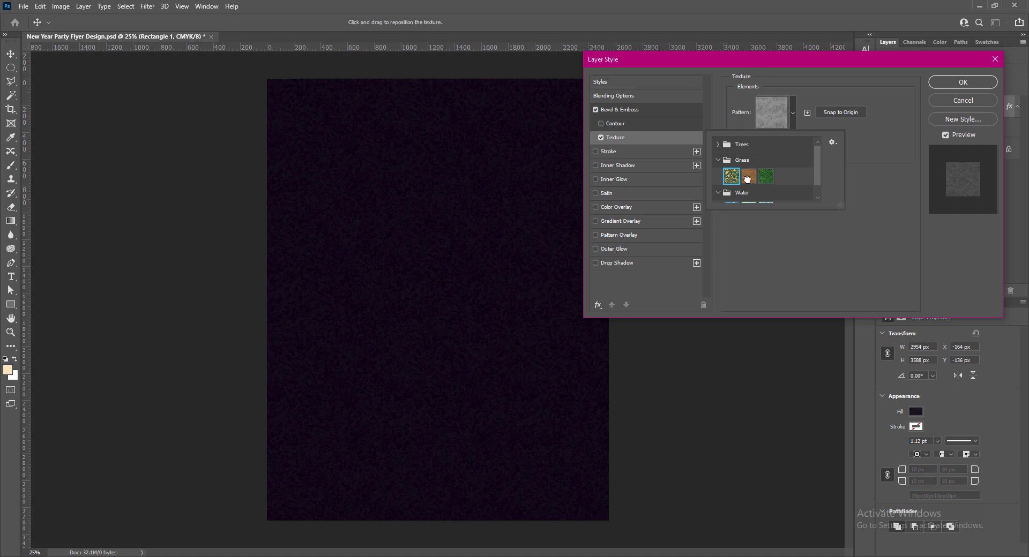
pyautogui.click(766, 177)
pyautogui.click(731, 175)
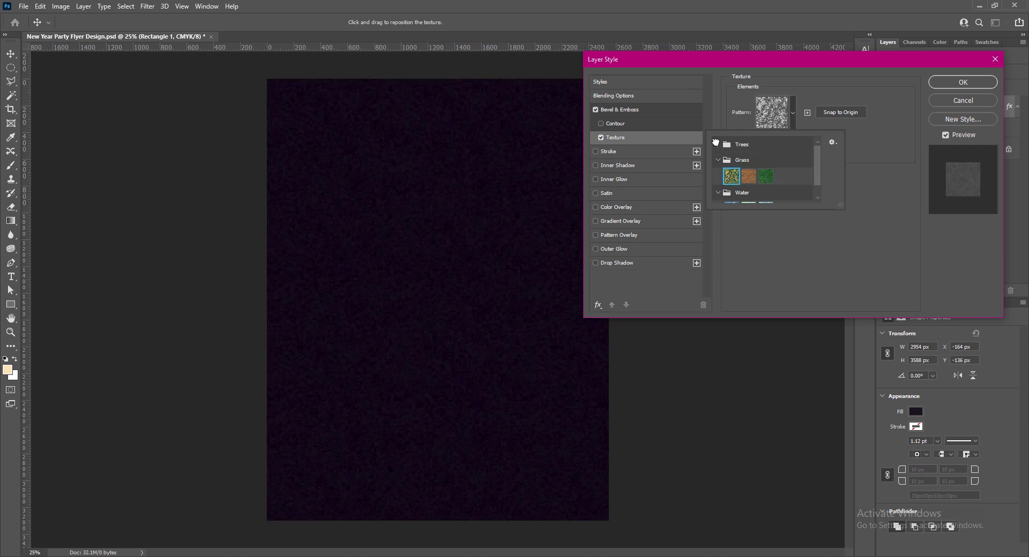
pyautogui.scroll(-1, 750, 171)
pyautogui.scroll(-1, 784, 183)
# Compare the Water patterns again and reapply the second one as the bevel texture.
pyautogui.click(731, 194)
pyautogui.click(748, 194)
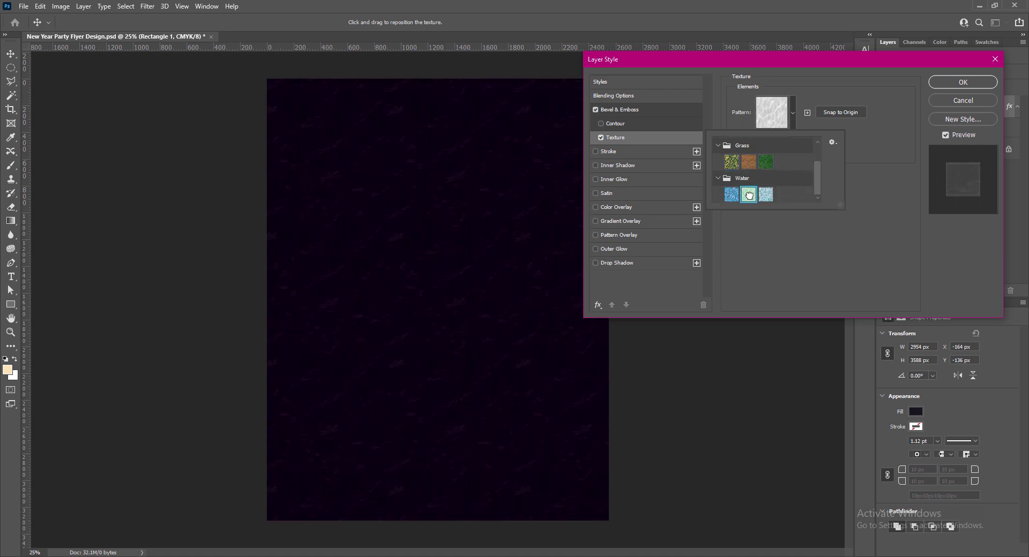
pyautogui.click(766, 194)
pyautogui.click(746, 194)
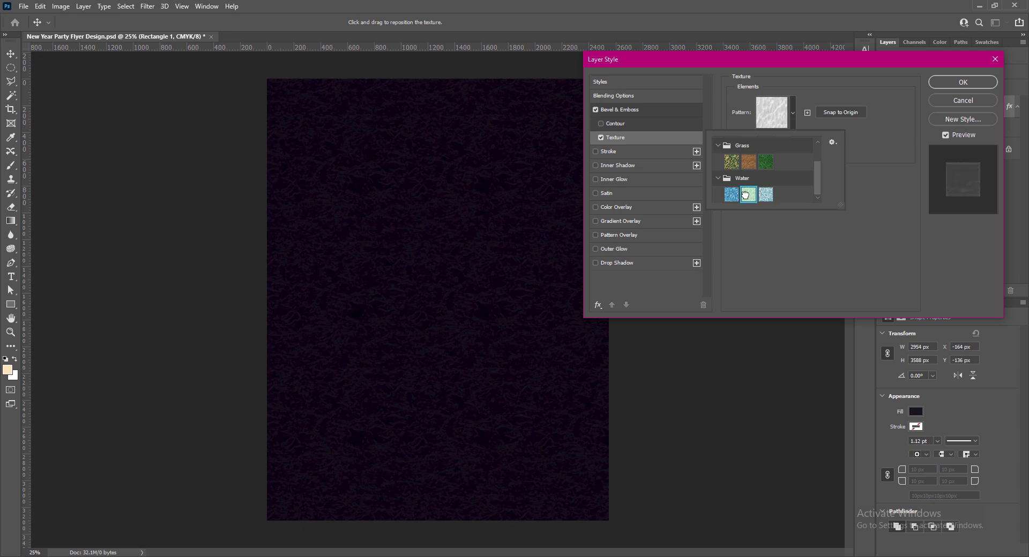
pyautogui.click(832, 143)
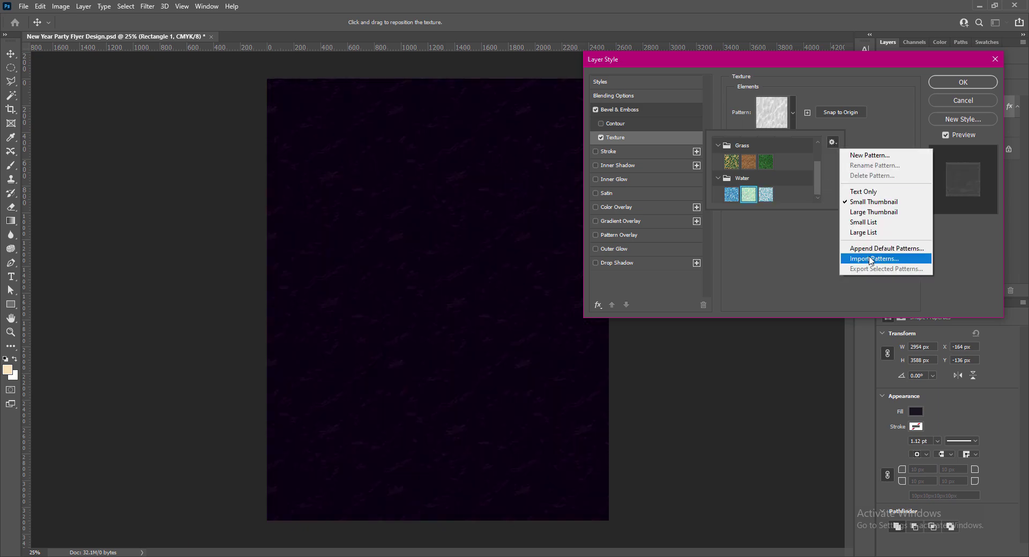
pyautogui.click(874, 258)
pyautogui.click(1017, 80)
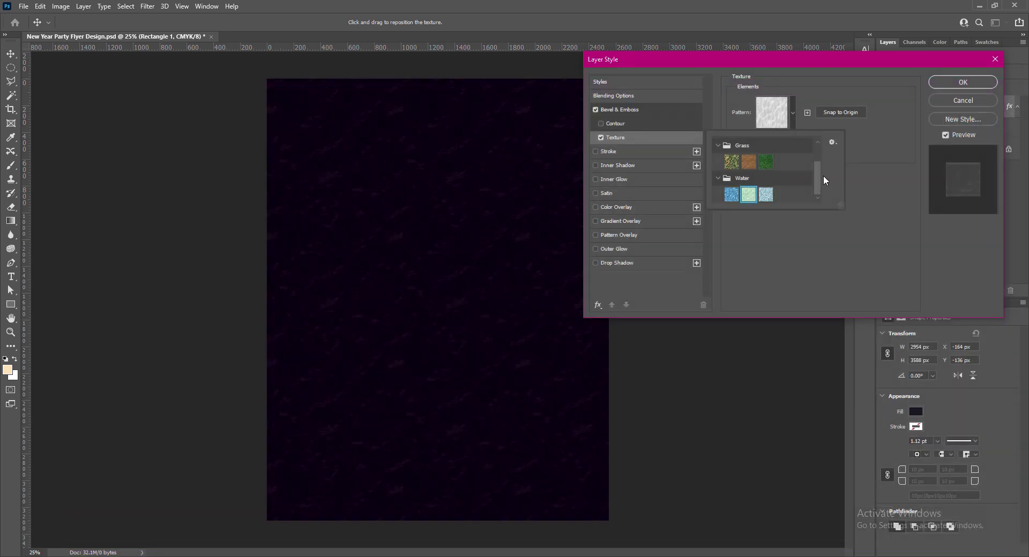
# Set the bevel texture's scale to 300% and its depth to 90%.
pyautogui.click(876, 185)
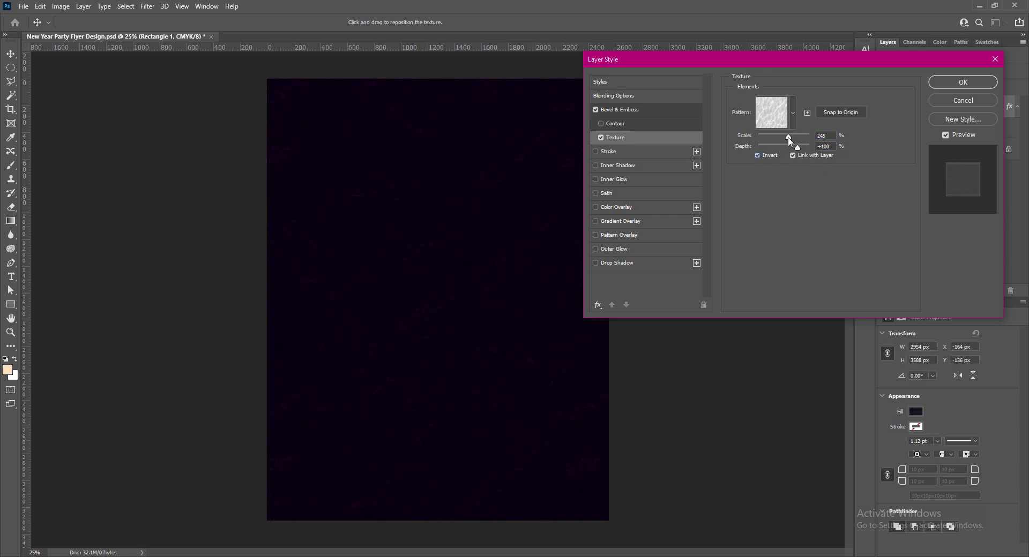
pyautogui.moveTo(788, 141); pyautogui.dragTo(798, 149)
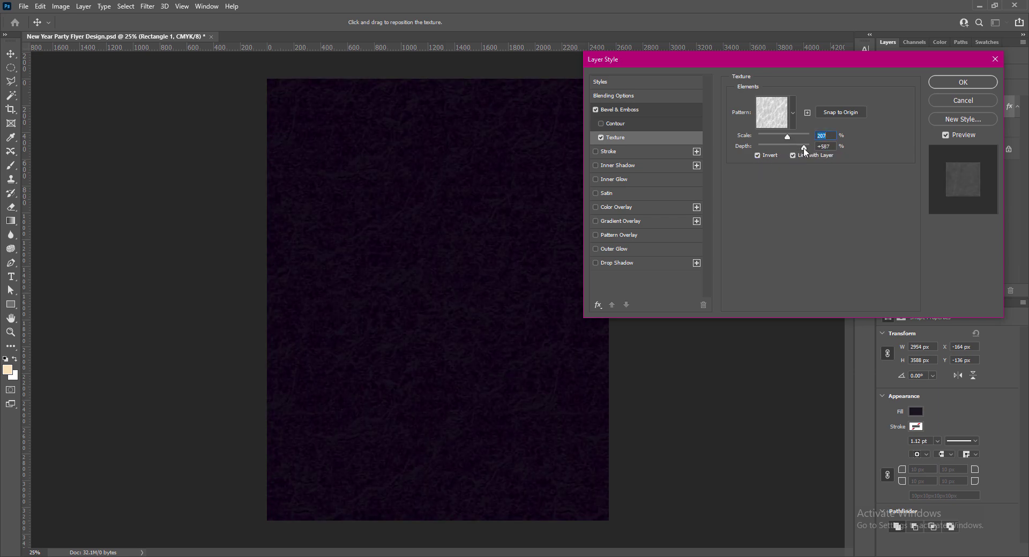
pyautogui.click(830, 146)
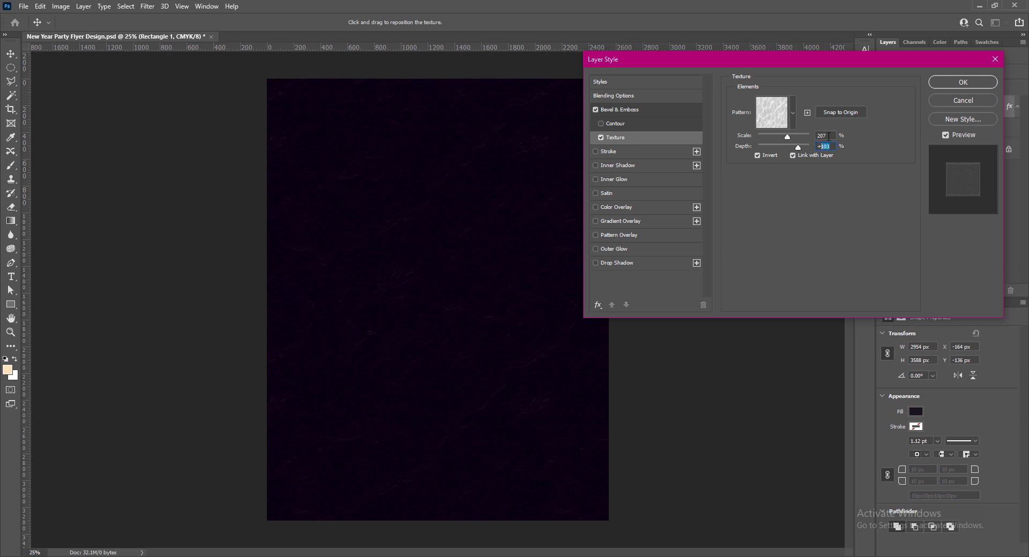
pyautogui.doubleClick(829, 136)
pyautogui.write('300')
pyautogui.write('90')
# Turn off the texture's Invert option, readjust its scale and apply the layer style.
pyautogui.click(757, 155)
pyautogui.click(818, 135)
pyautogui.write('15')
pyautogui.click(953, 82)
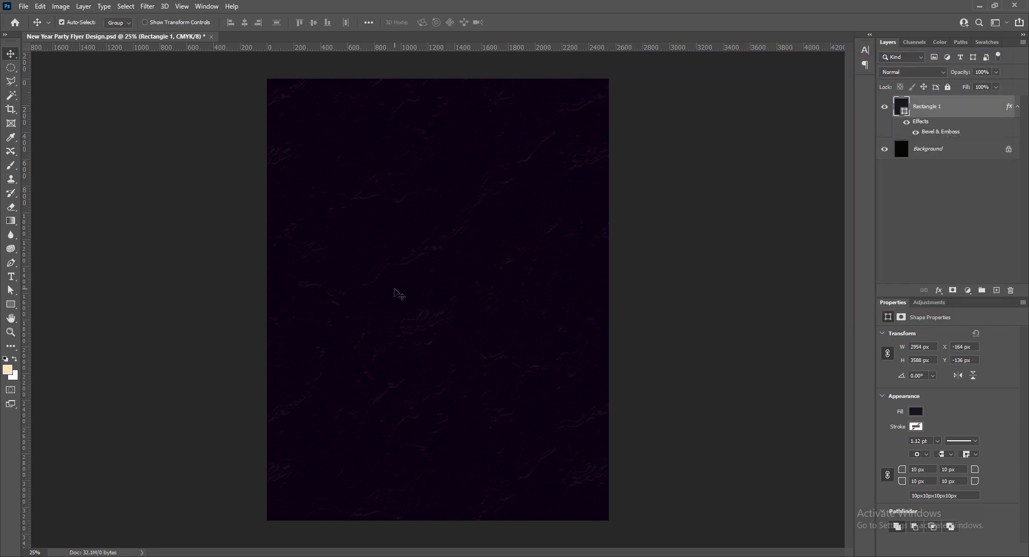
# Add a new empty layer above the rectangle and save the document.
pyautogui.hotkey('ctrl', '0')
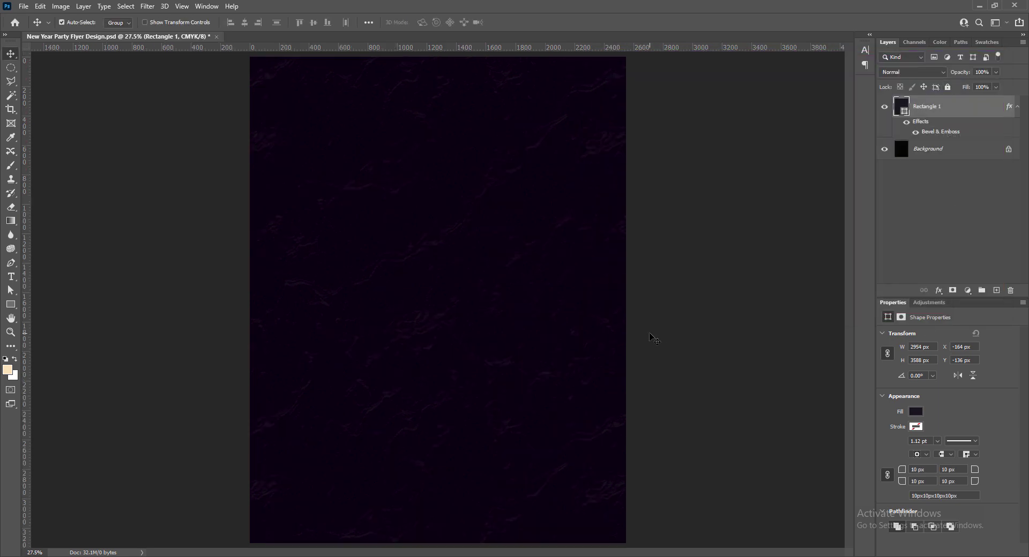
pyautogui.click(996, 290)
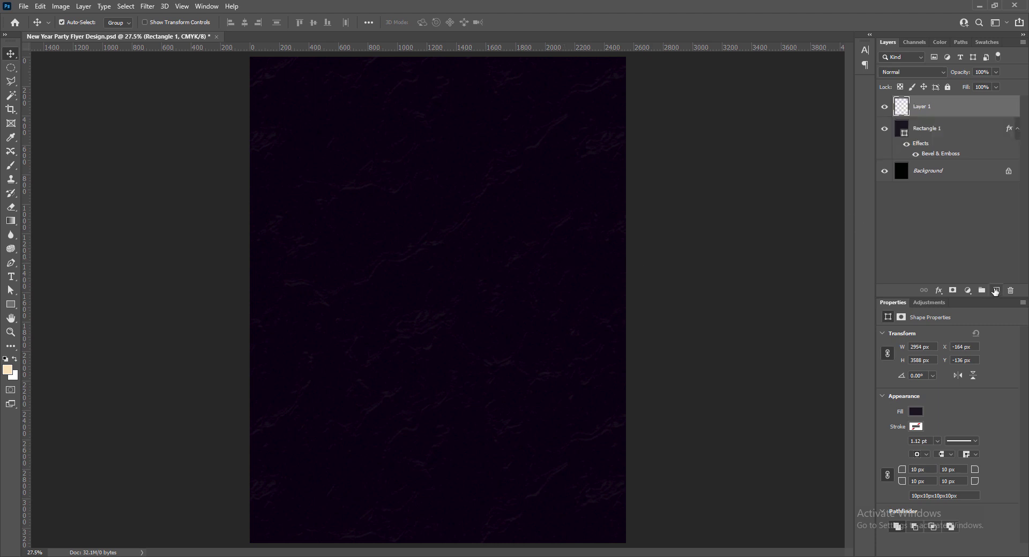
pyautogui.hotkey('ctrl', 's')
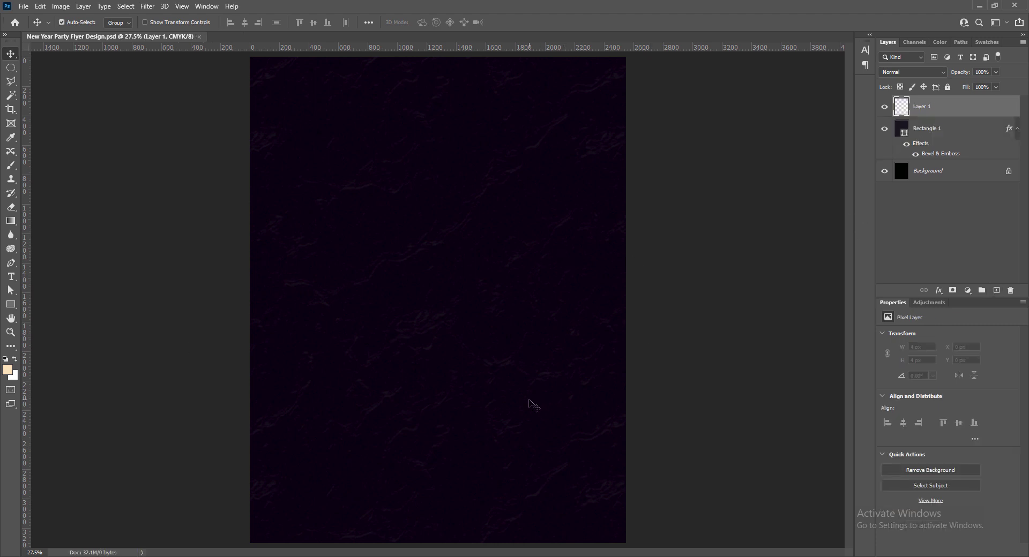
pyautogui.click(930, 132)
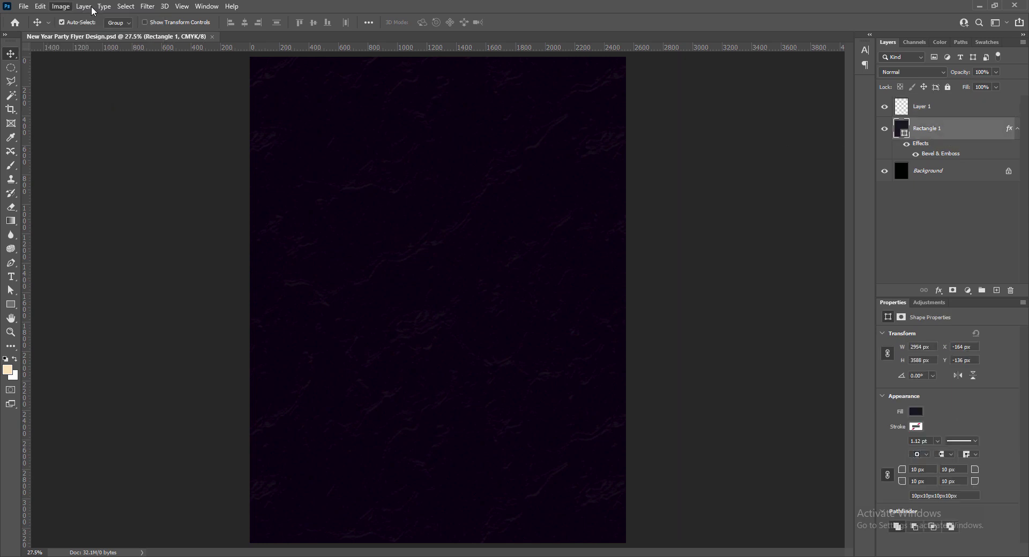
pyautogui.doubleClick(902, 129)
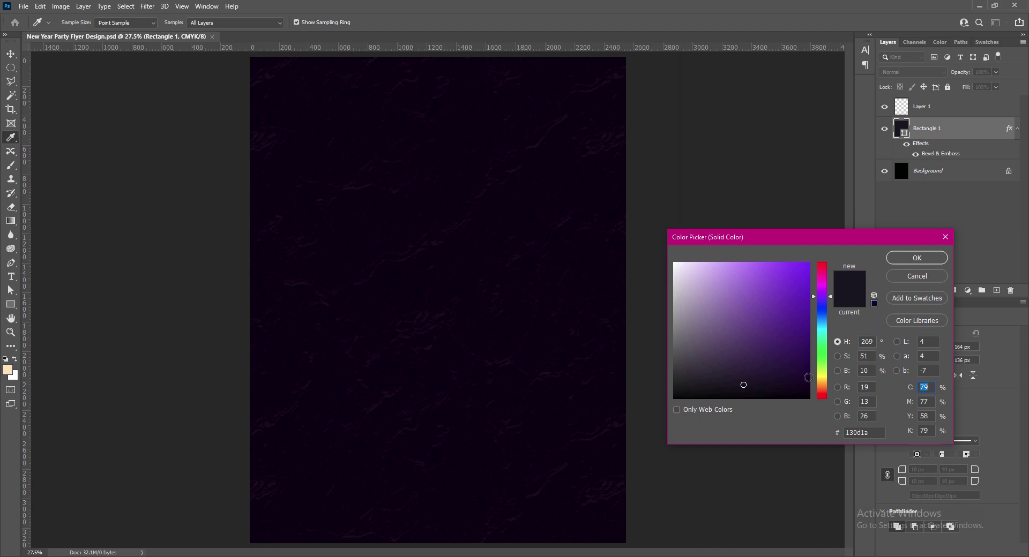
pyautogui.click(807, 380)
pyautogui.click(917, 276)
# Select the empty Layer 1 and choose a soft round brush tip at 300 px for the Brush tool.
pyautogui.click(932, 107)
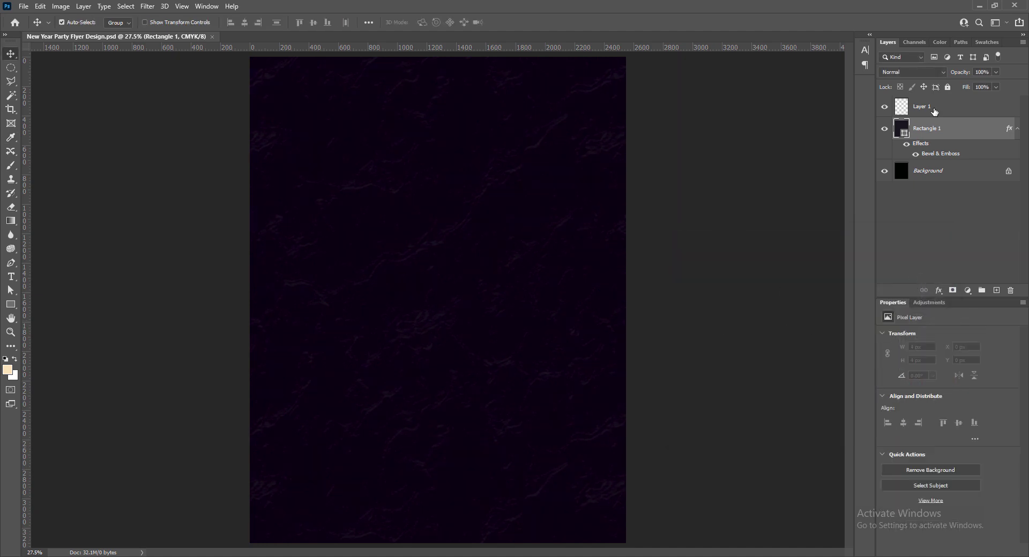
pyautogui.press('b')
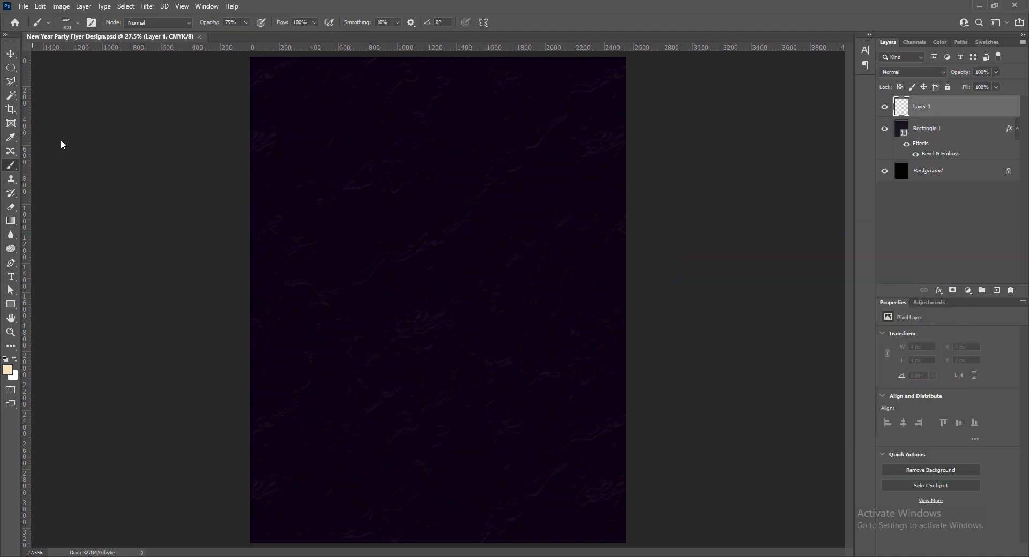
pyautogui.click(77, 22)
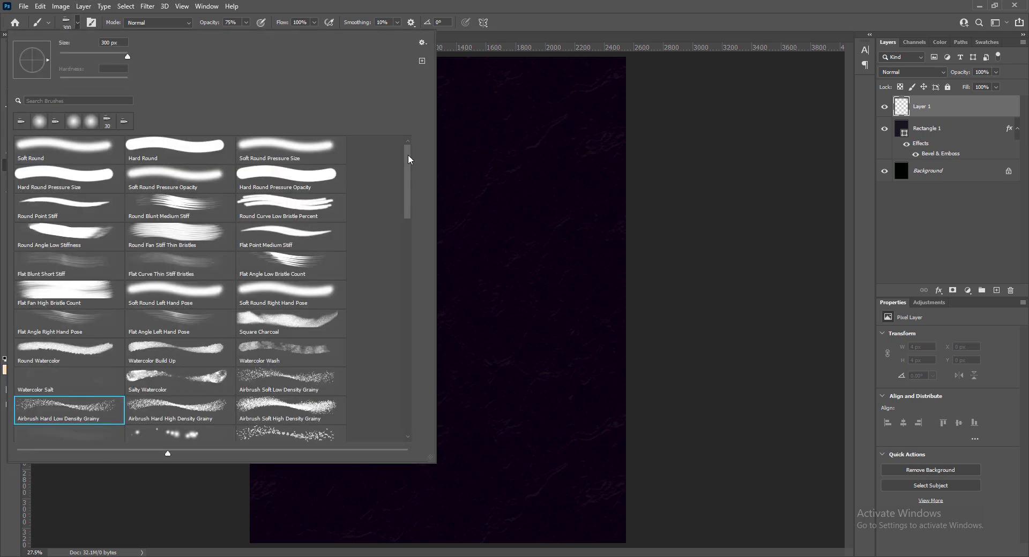
pyautogui.scroll(-10, 327, 251)
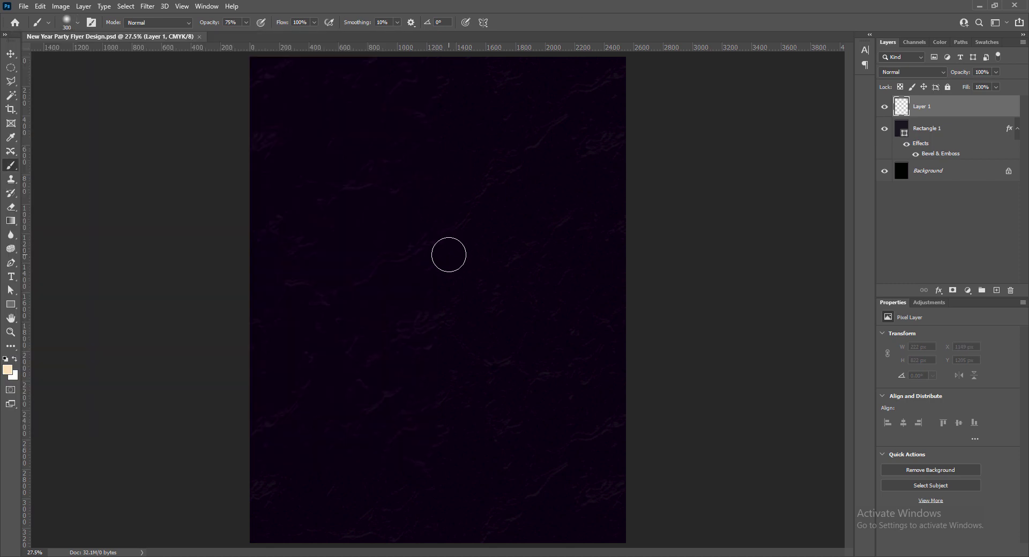
# Enlarge the soft brush to 900 px.
pyautogui.press(']')
pyautogui.press(']')
pyautogui.press(']')
pyautogui.press(']')
pyautogui.press(']')
pyautogui.press(']')
pyautogui.press(']')
pyautogui.press(']')
pyautogui.press(']')
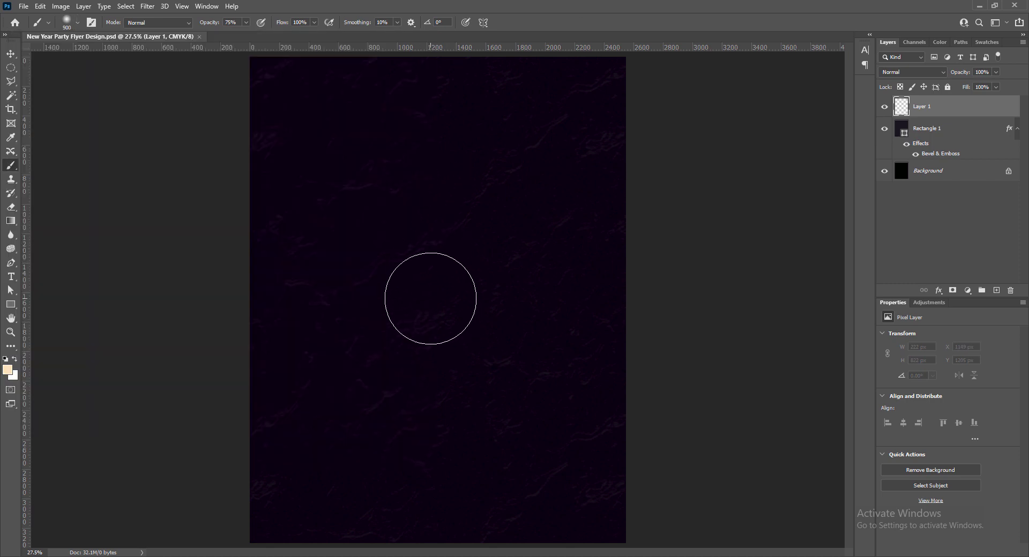
# Set the foreground color to a bright purple, about #ae66f2.
pyautogui.click(7, 370)
pyautogui.click(321, 473)
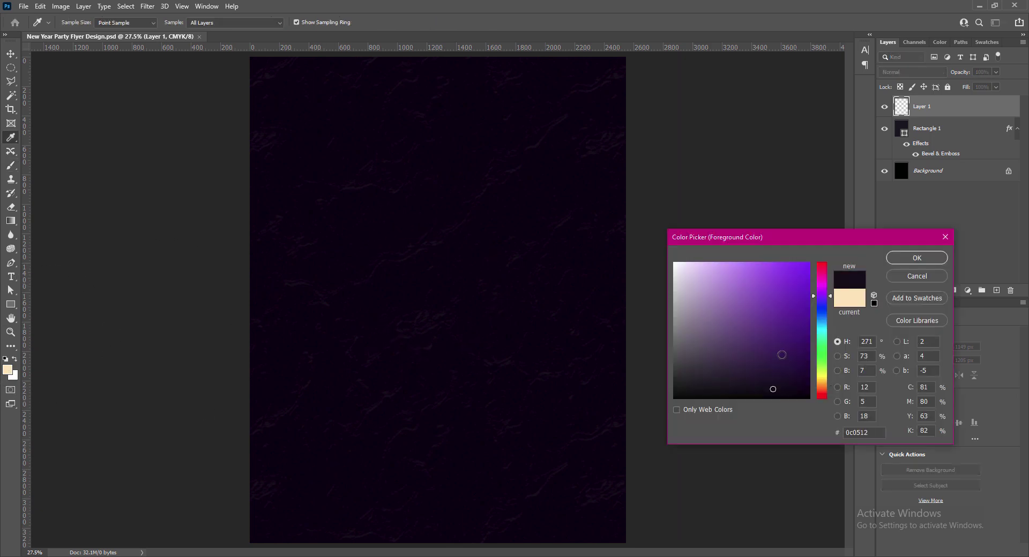
pyautogui.moveTo(754, 285); pyautogui.dragTo(742, 285)
pyautogui.click(753, 269)
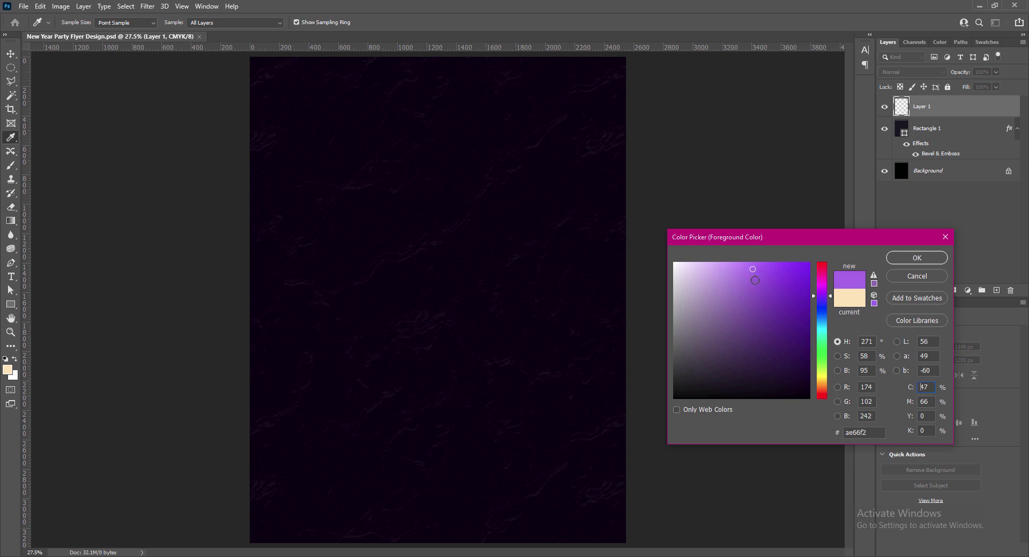
pyautogui.click(893, 260)
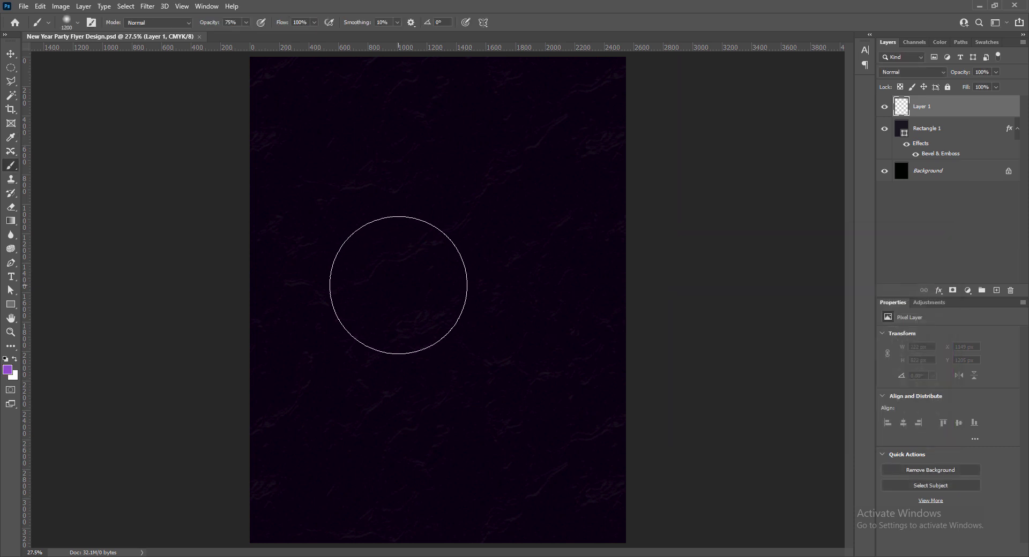
# Paint two overlapping soft purple dabs side by side with the 1200 px brush near the page's centre on Layer 1.
pyautogui.click(434, 303)
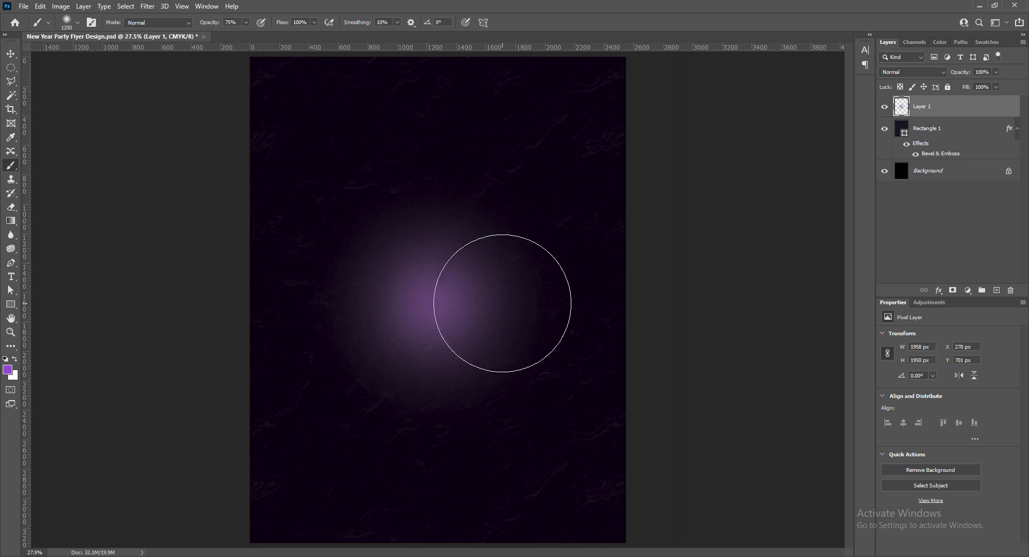
pyautogui.click(500, 305)
pyautogui.click(11, 53)
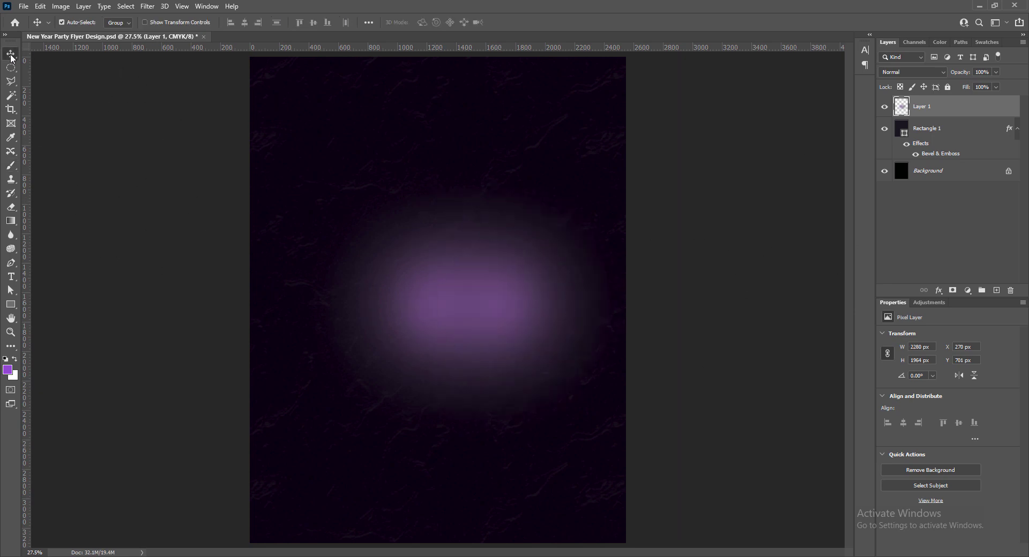
# Free Transform the glow to about 107% width and 64% height, shifting it up to just above the page's centre.
pyautogui.hotkey('ctrl', 't')
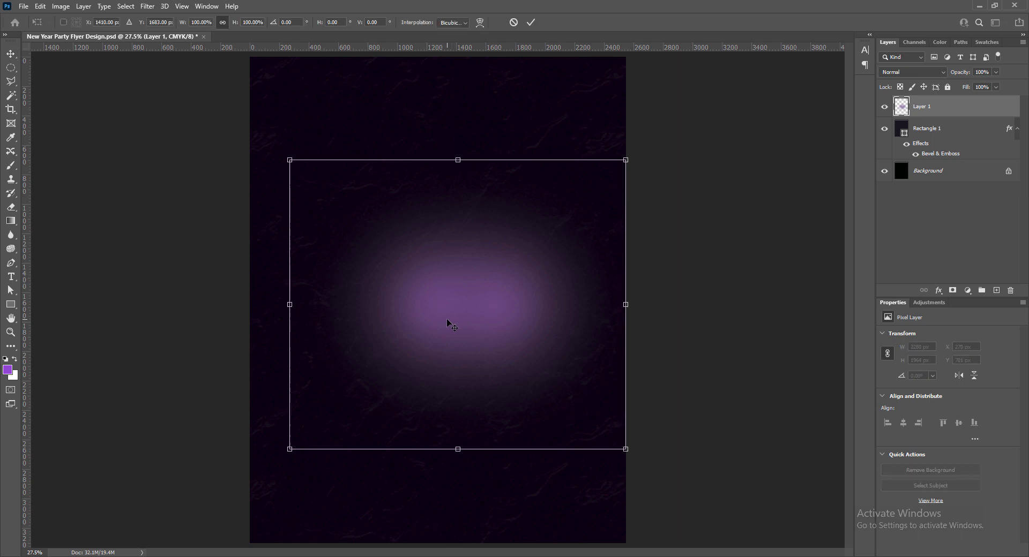
pyautogui.moveTo(290, 304); pyautogui.dragTo(265, 304)
pyautogui.moveTo(450, 149); pyautogui.dragTo(470, 273)
pyautogui.moveTo(475, 382); pyautogui.dragTo(464, 287)
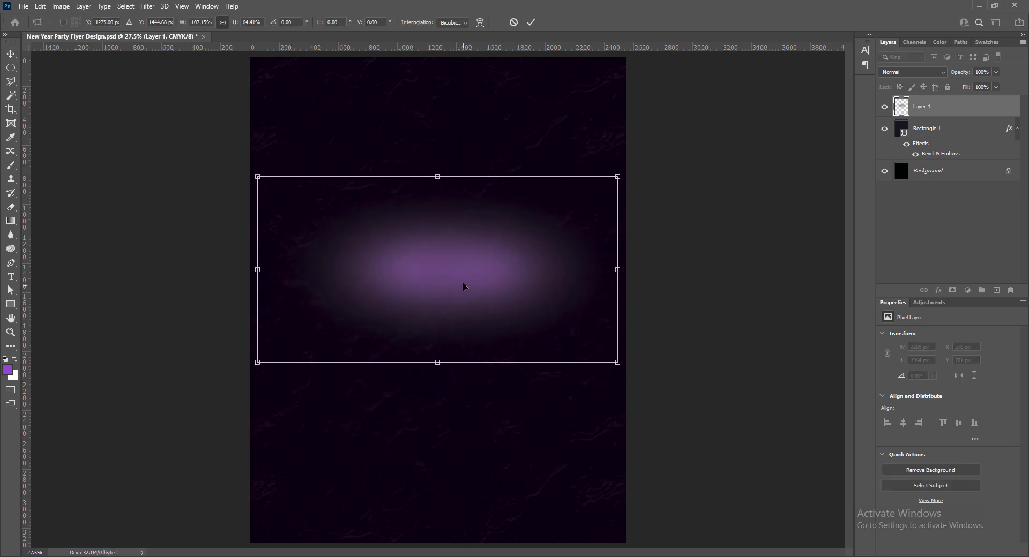
# Distort the glow into a wide trapezoid that is broader along its upper edge and extends past both page sides, and apply it.
pyautogui.rightClick(462, 285)
pyautogui.click(207, 212)
pyautogui.moveTo(257, 176); pyautogui.dragTo(146, 176)
pyautogui.moveTo(618, 177); pyautogui.dragTo(755, 177)
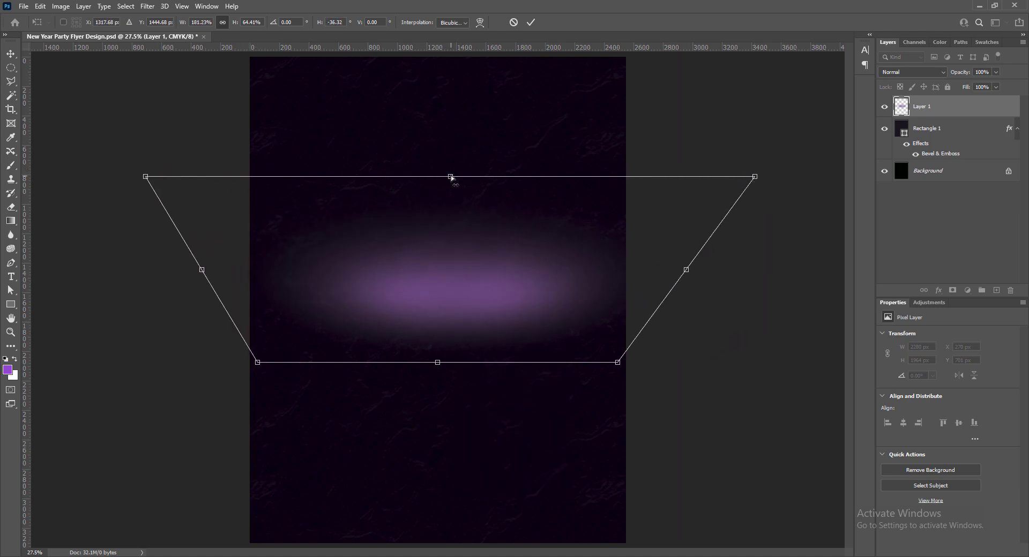
pyautogui.moveTo(145, 176); pyautogui.dragTo(60, 176)
pyautogui.moveTo(257, 362); pyautogui.dragTo(185, 362)
pyautogui.moveTo(617, 363); pyautogui.dragTo(677, 362)
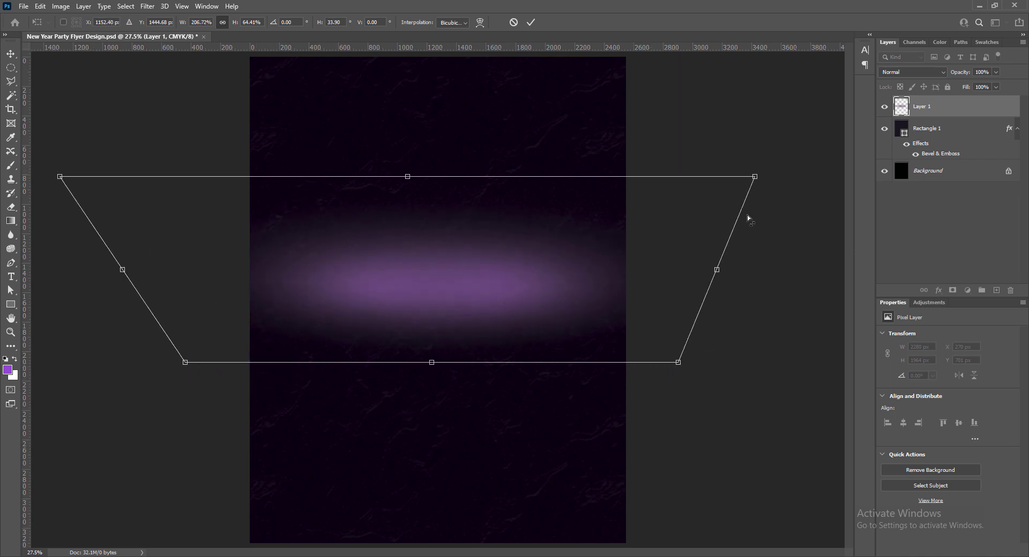
pyautogui.moveTo(754, 176); pyautogui.dragTo(827, 176)
pyautogui.moveTo(443, 177); pyautogui.dragTo(442, 177)
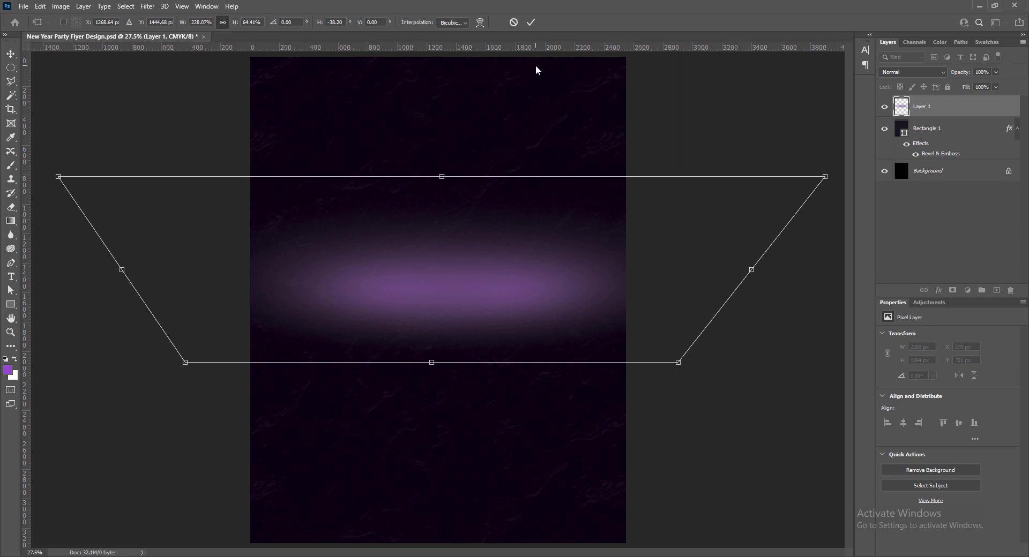
pyautogui.click(530, 24)
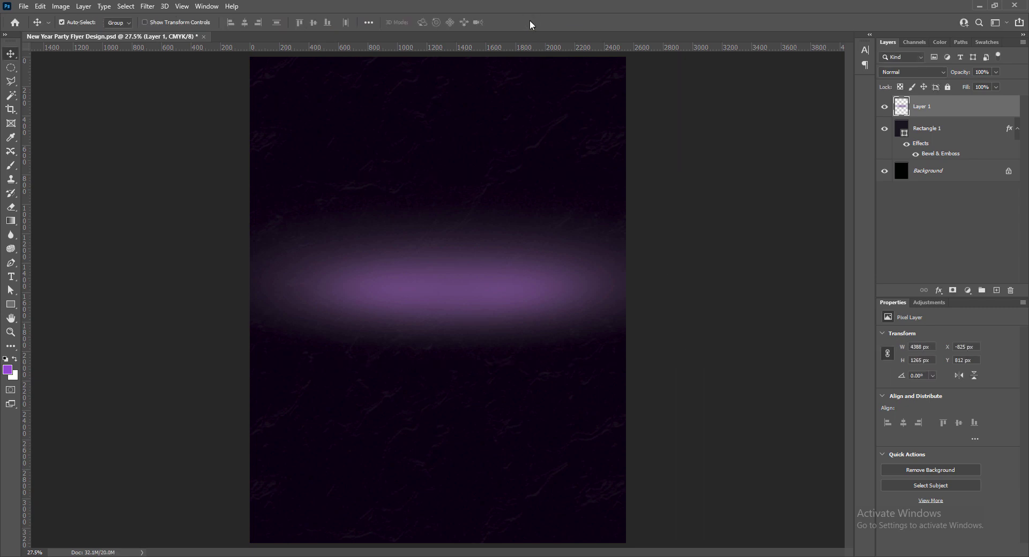
# Scale the glow proportionally to about 144.5% so its band covers more of the page.
pyautogui.hotkey('ctrl', 't')
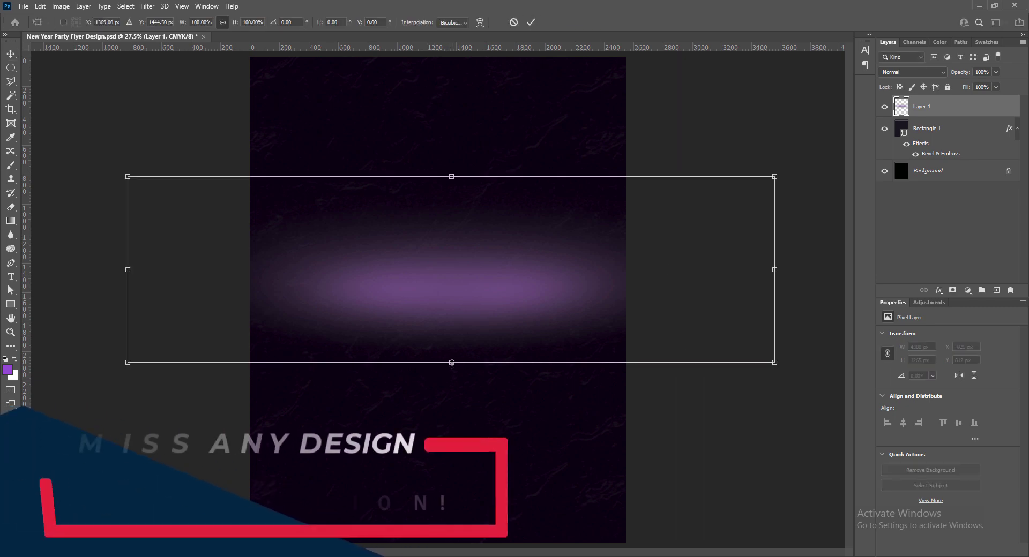
pyautogui.moveTo(451, 363); pyautogui.dragTo(451, 388)
pyautogui.moveTo(451, 176); pyautogui.dragTo(451, 138)
pyautogui.moveTo(451, 389); pyautogui.dragTo(452, 409)
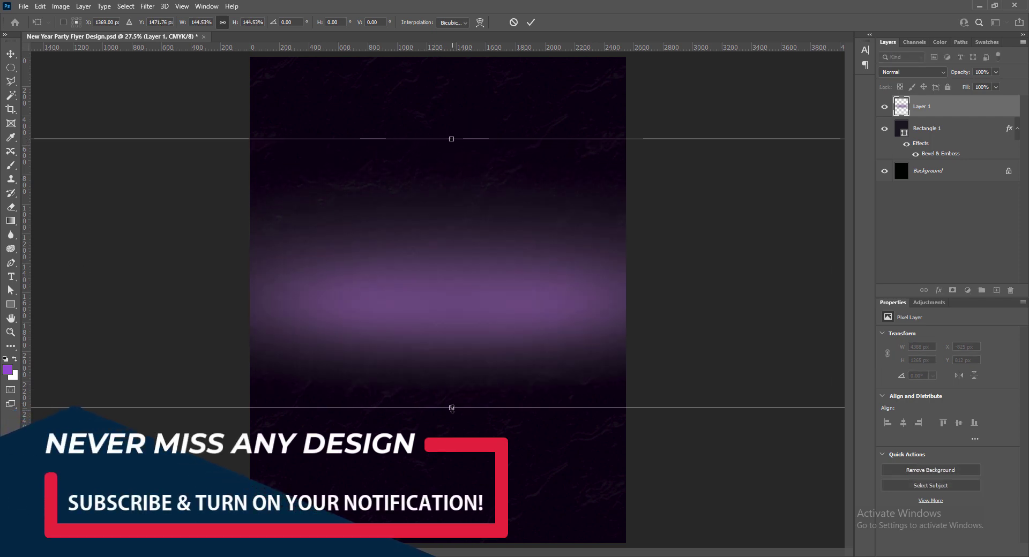
pyautogui.press('Return')
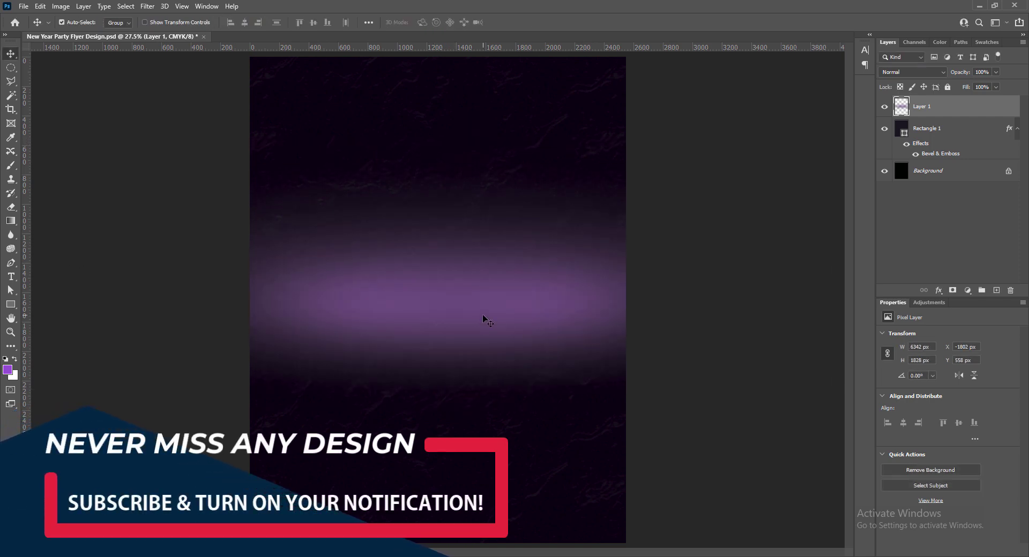
# Give Layer 1 a Bevel & Emboss effect with Texture, keeping the crumpled pattern and setting its scale to 200%.
pyautogui.rightClick(896, 107)
pyautogui.click(914, 109)
pyautogui.click(601, 138)
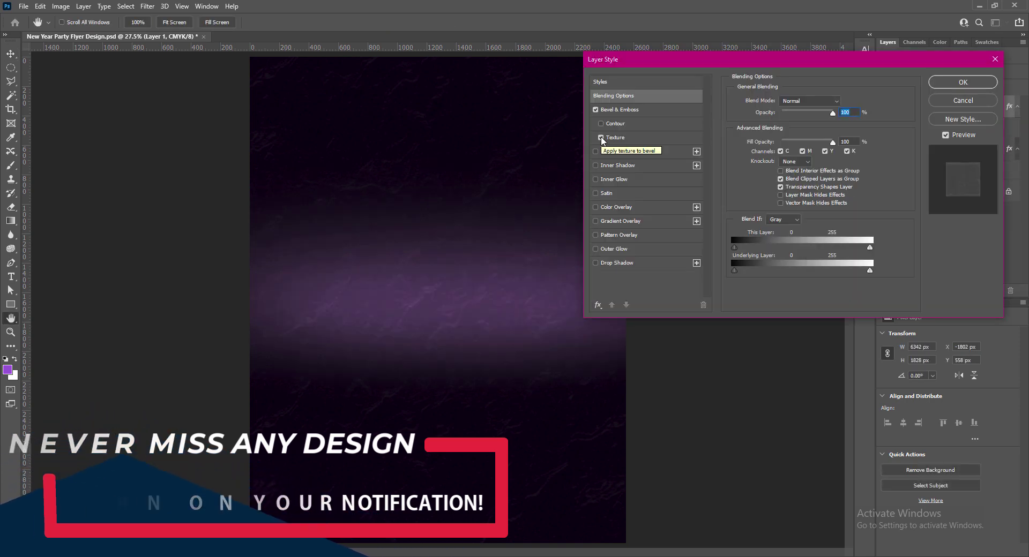
pyautogui.click(618, 138)
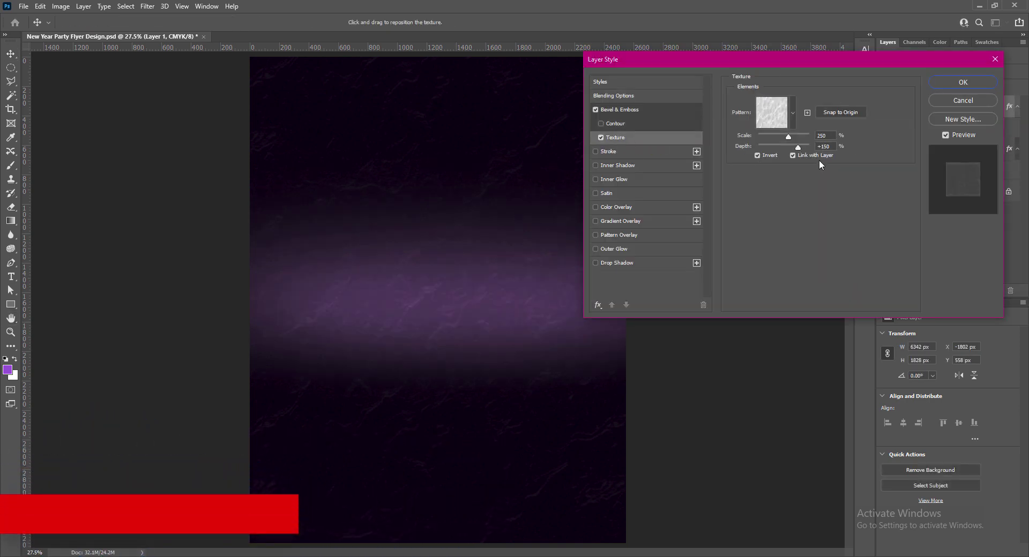
pyautogui.click(793, 113)
pyautogui.click(731, 194)
pyautogui.click(748, 195)
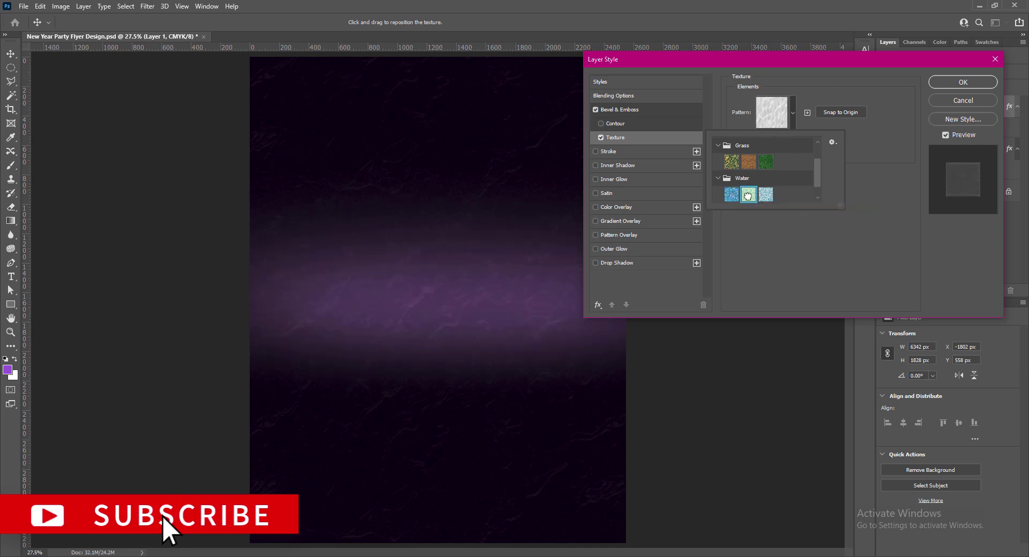
pyautogui.click(877, 162)
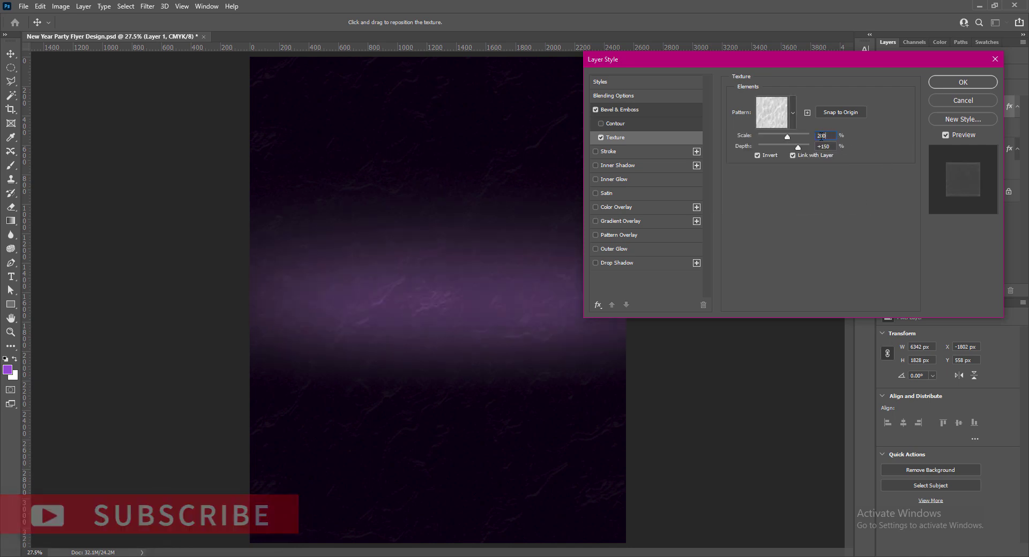
pyautogui.press('Return')
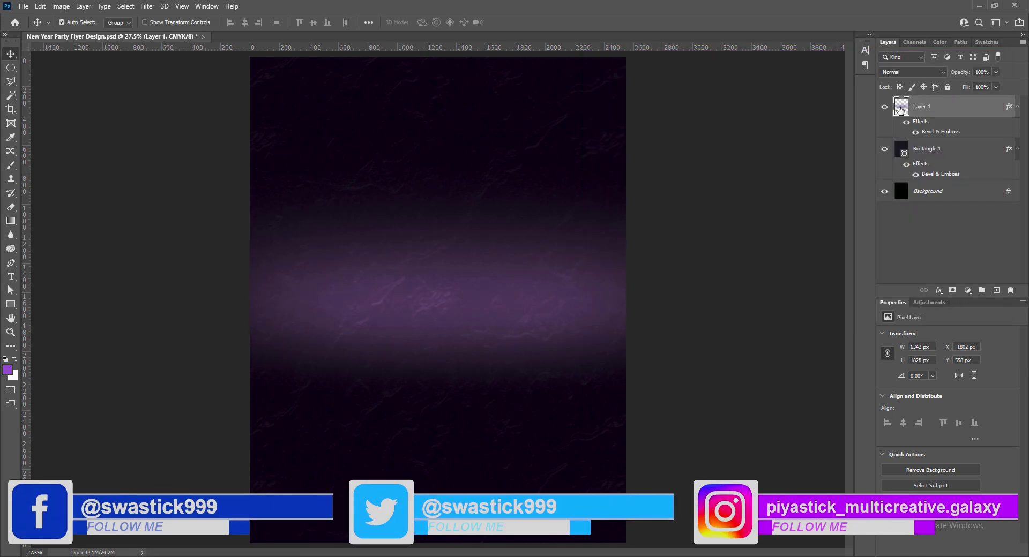
# Load Layer 1's pixels as a selection and fill it with the deep violet #6e02ca.
pyautogui.keyDown('ctrl'); pyautogui.click(901, 108); pyautogui.keyUp('ctrl')
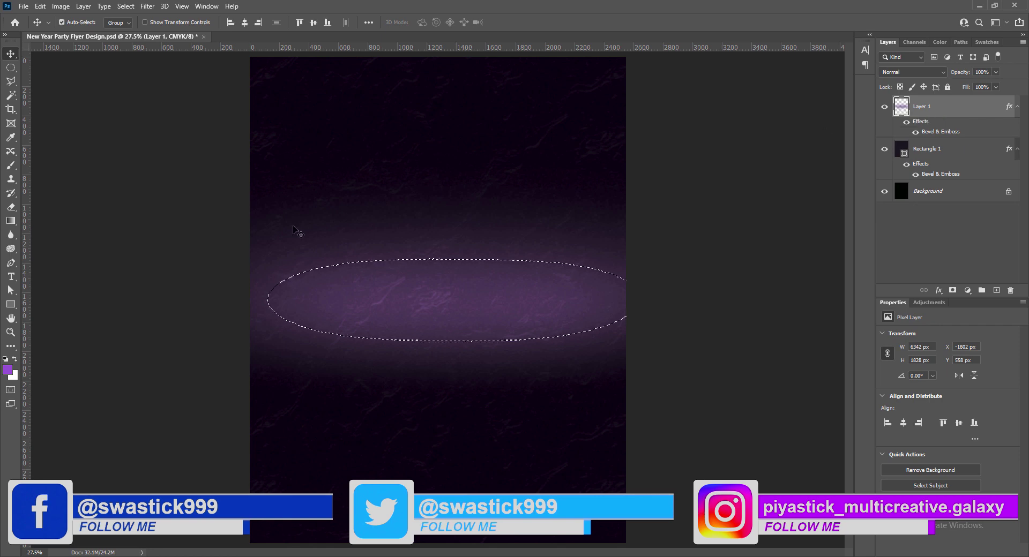
pyautogui.click(8, 369)
pyautogui.click(822, 295)
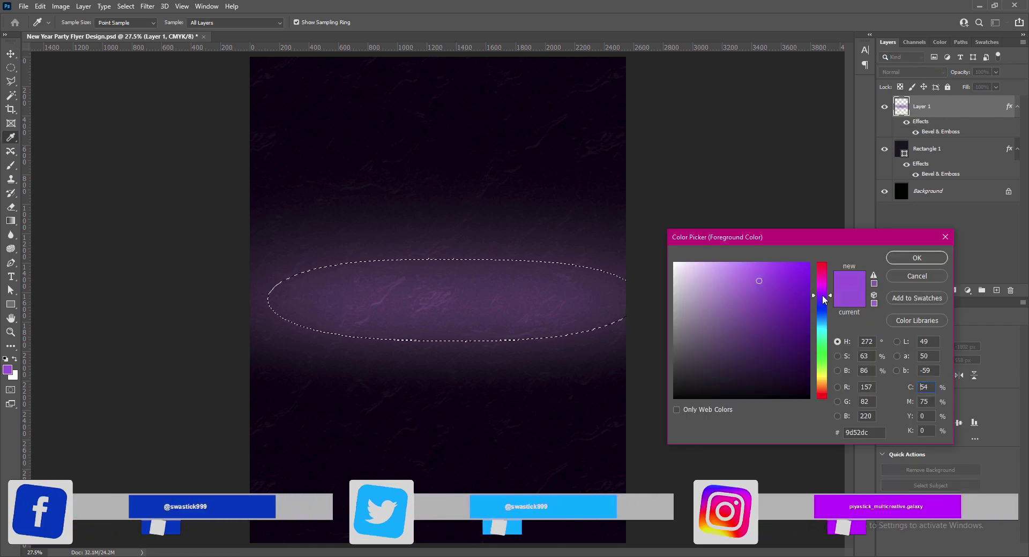
pyautogui.click(809, 332)
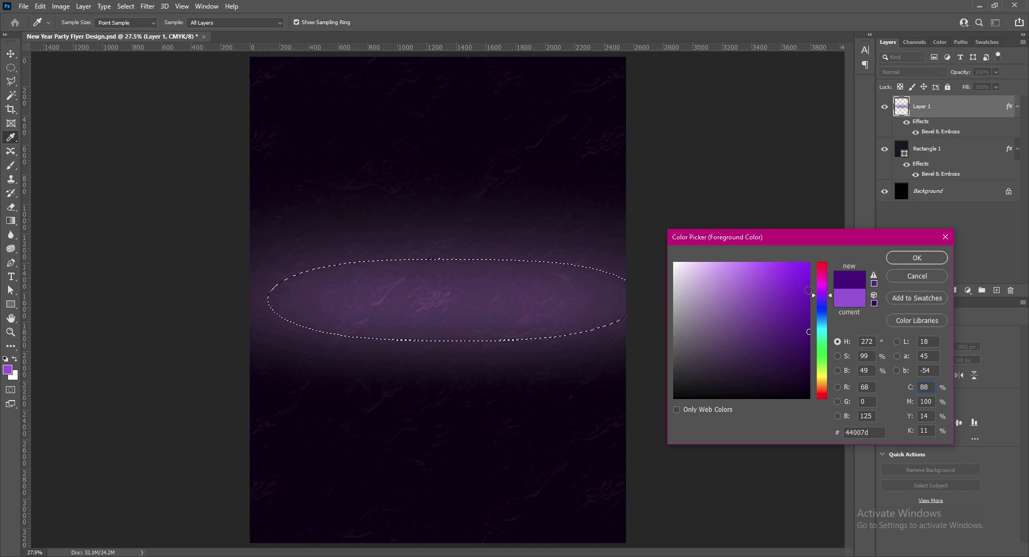
pyautogui.click(896, 262)
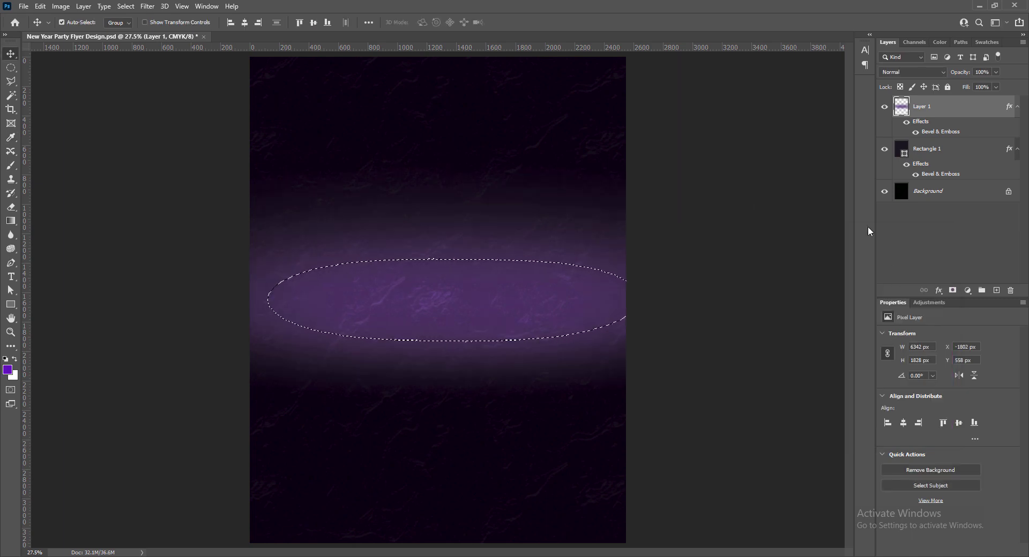
# Refill the selected glow with a brighter, saturated violet, clear the selection and save the document.
pyautogui.click(8, 369)
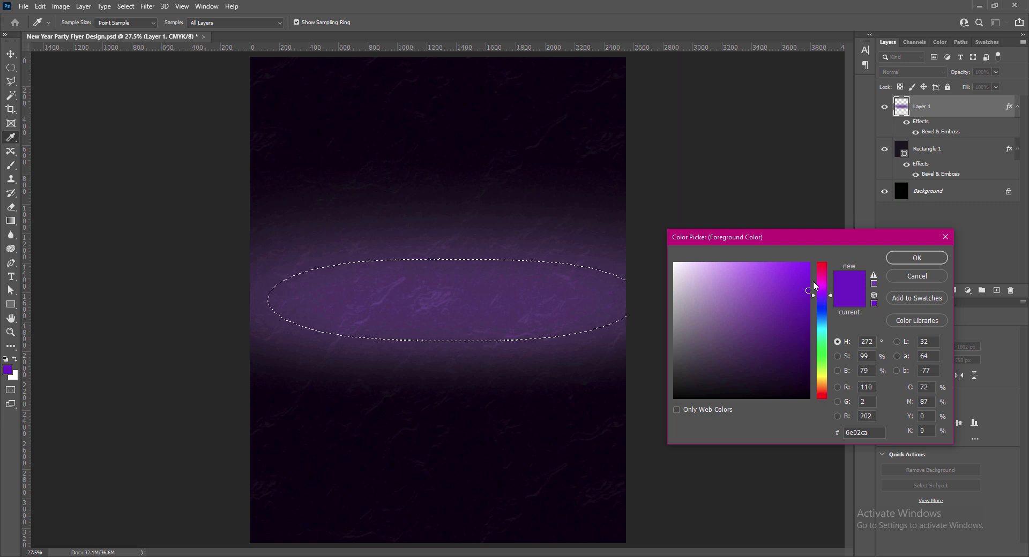
pyautogui.click(809, 278)
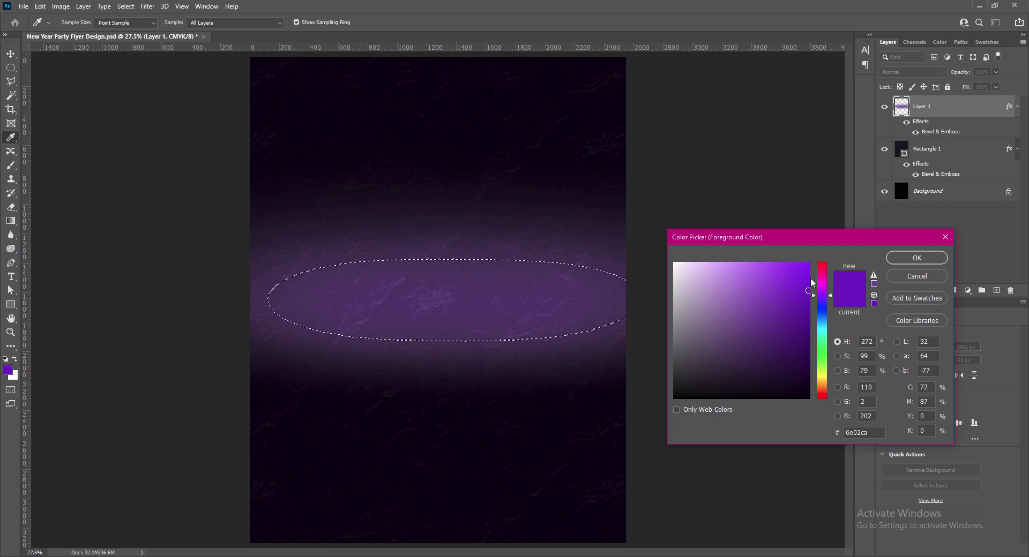
pyautogui.click(895, 260)
pyautogui.press('v')
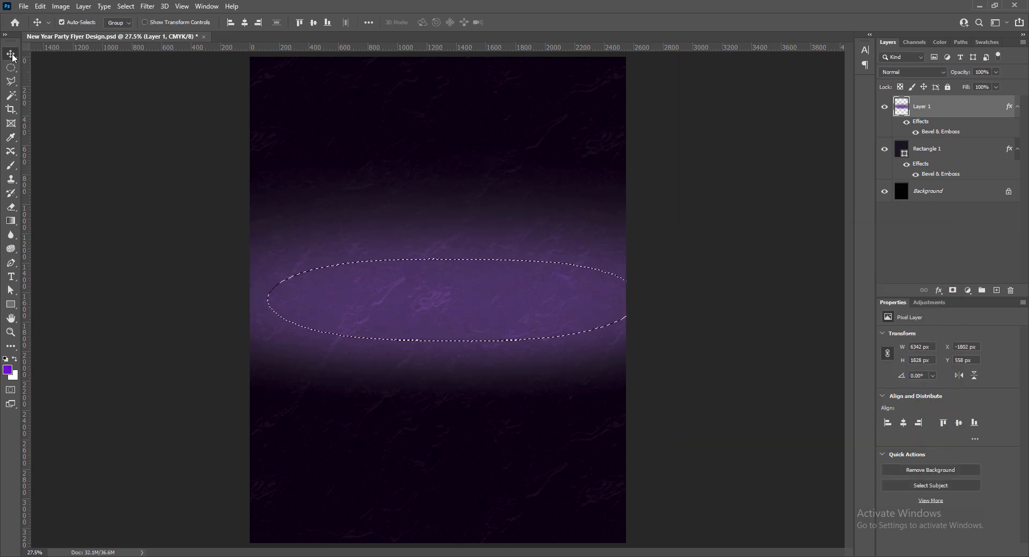
pyautogui.hotkey('ctrl', 'd')
pyautogui.hotkey('ctrl', 's')
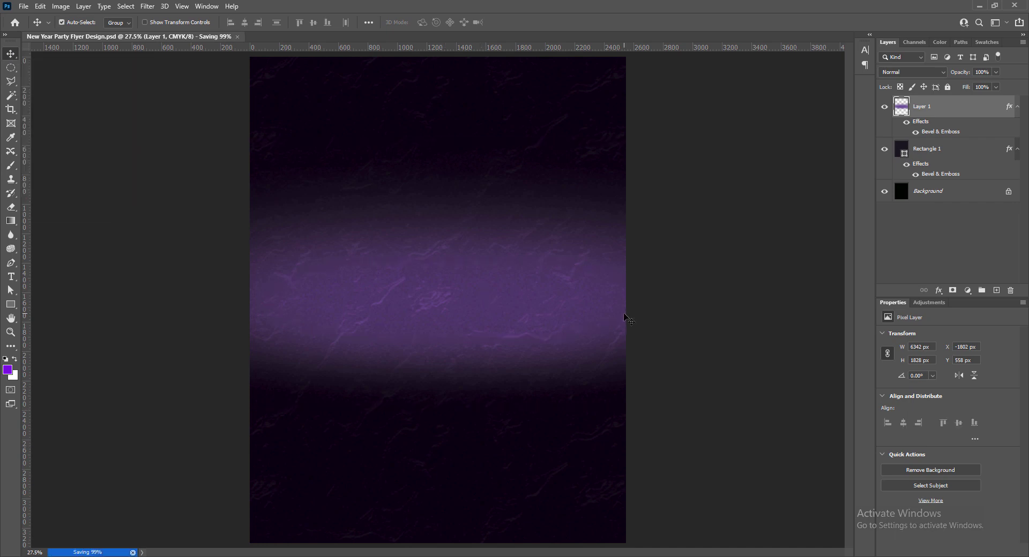
# Move the glow slightly down the page and set Layer 1's opacity to 75%.
pyautogui.moveTo(424, 315); pyautogui.dragTo(423, 323)
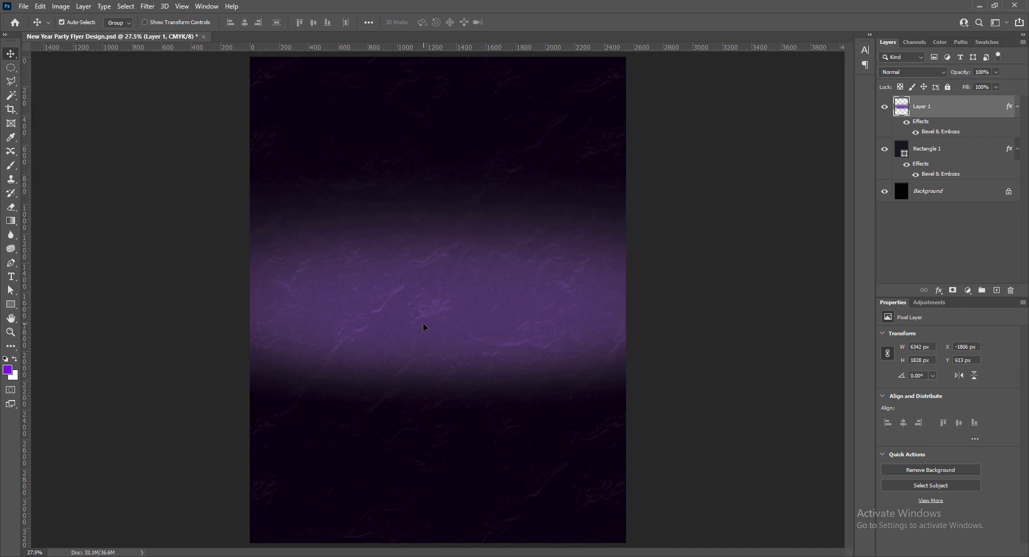
pyautogui.click(995, 73)
pyautogui.moveTo(998, 84); pyautogui.dragTo(976, 87)
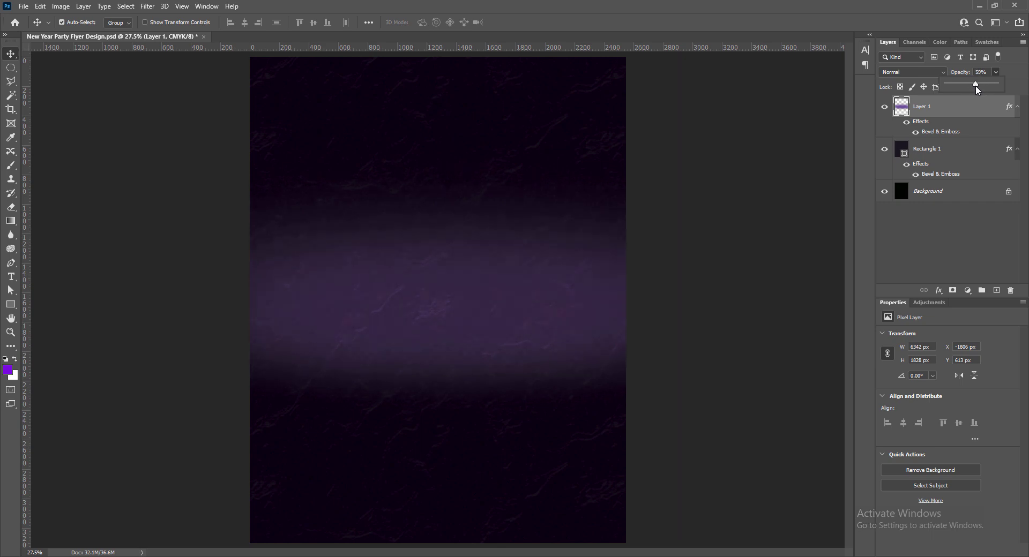
pyautogui.click(985, 72)
pyautogui.write('81')
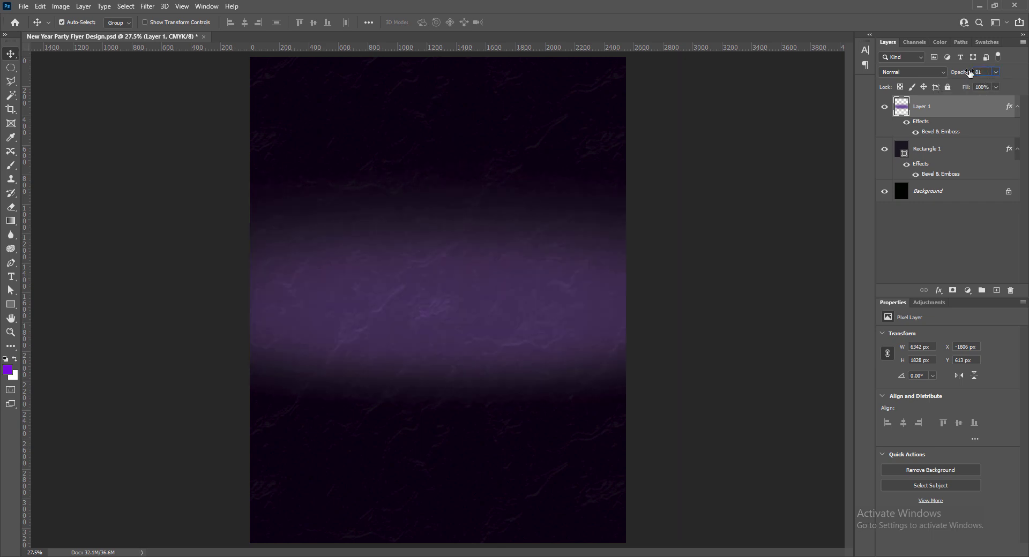
pyautogui.press('BackSpace')
pyautogui.press('BackSpace')
pyautogui.write('90')
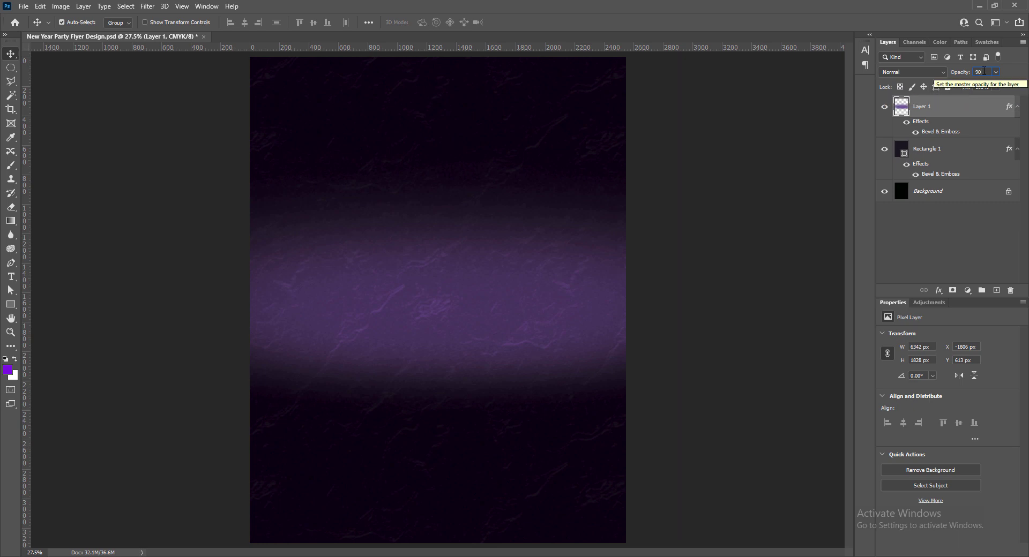
pyautogui.press('BackSpace')
pyautogui.press('BackSpace')
pyautogui.write('75')
pyautogui.press('Return')
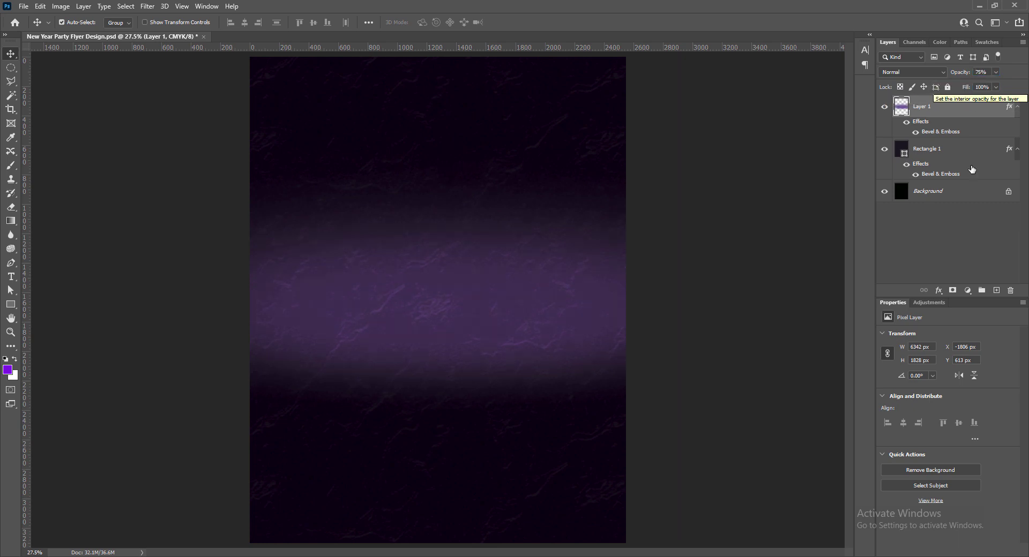
# Load Layer 1's pixels as a selection, fill it with the vivid violet #9600ff and deselect.
pyautogui.keyDown('ctrl'); pyautogui.click(903, 109); pyautogui.keyUp('ctrl')
pyautogui.click(7, 370)
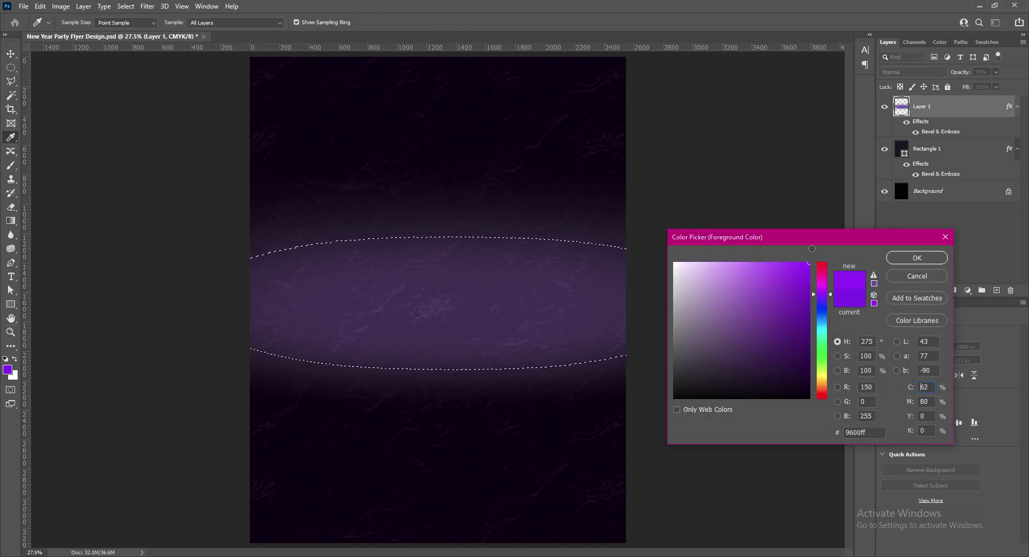
pyautogui.click(910, 258)
pyautogui.press('v')
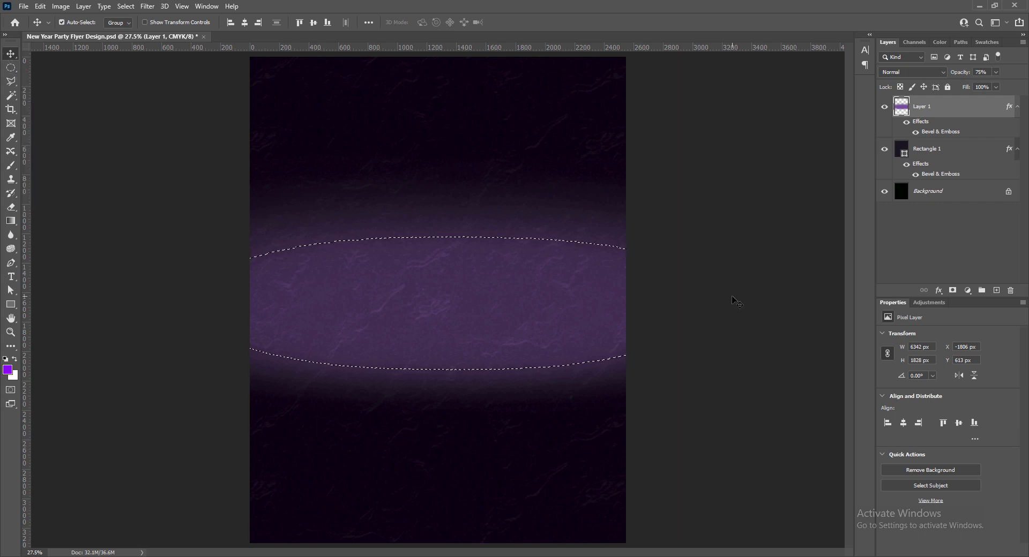
pyautogui.hotkey('ctrl', 'd')
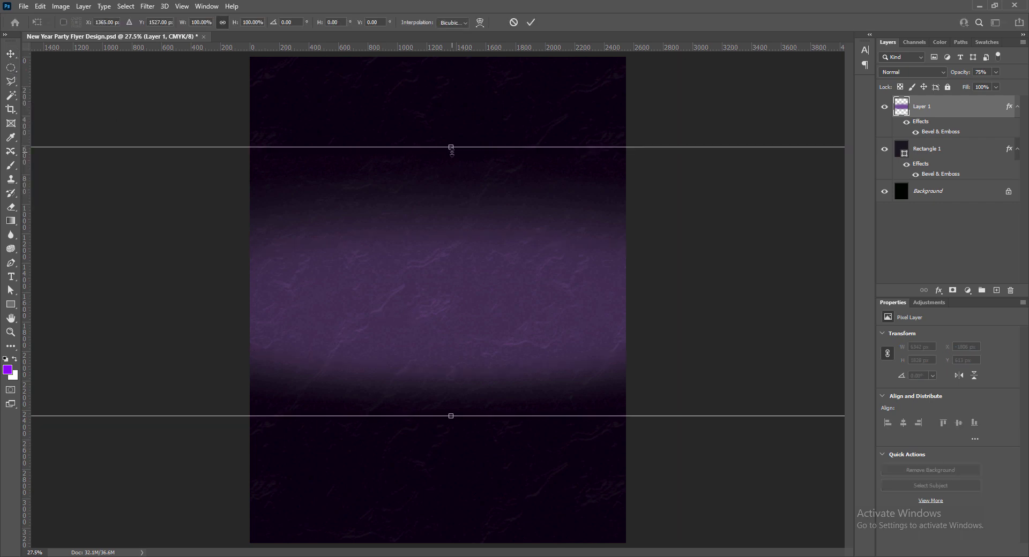
# Resize the glow vertically with Free Transform to a height of 2142 px, keeping its width.
pyautogui.moveTo(451, 146); pyautogui.dragTo(450, 172)
pyautogui.press('Return')
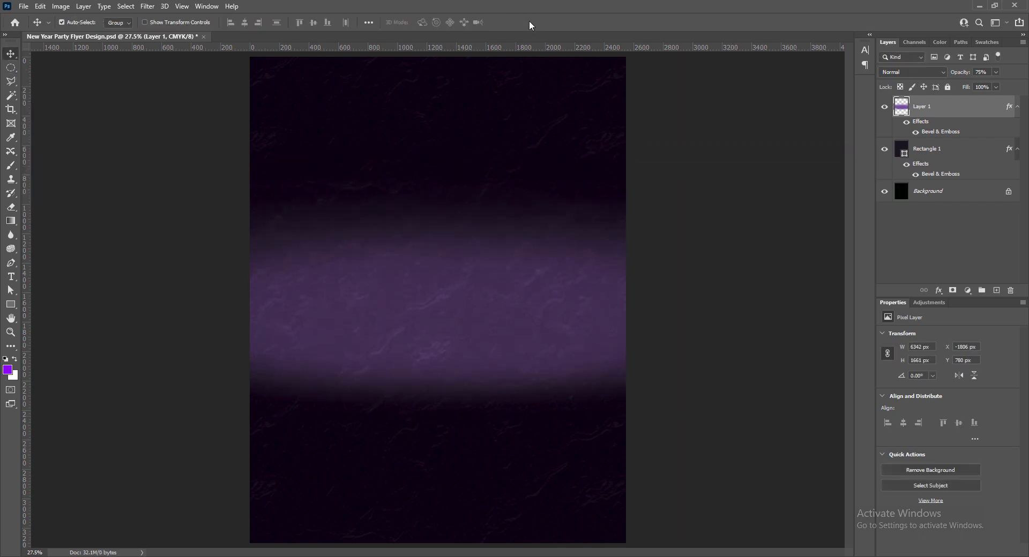
pyautogui.press('r')
pyautogui.press(']')
pyautogui.press(']')
pyautogui.press(']')
pyautogui.press(']')
pyautogui.press(']')
pyautogui.press(']')
pyautogui.press(']')
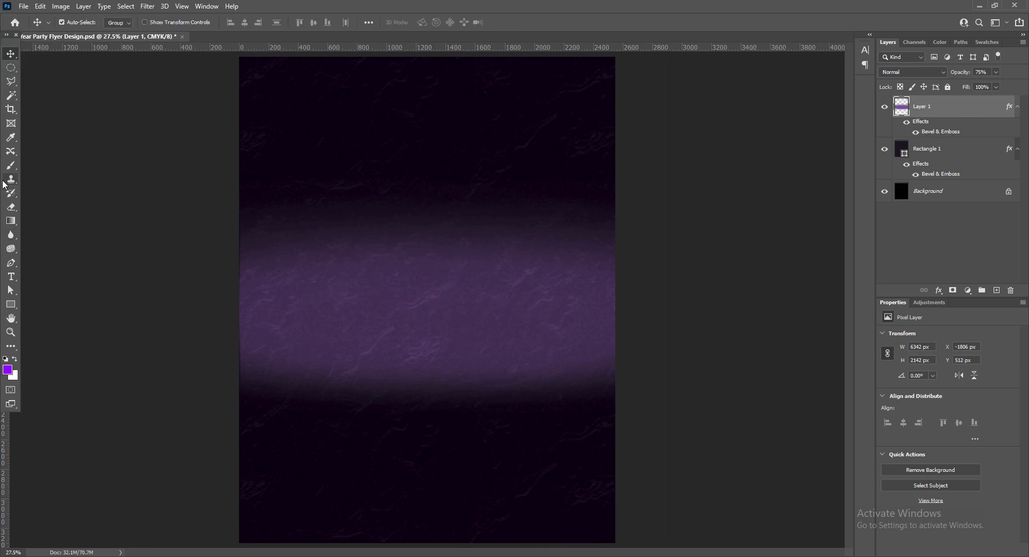
# On a new layer, paint scattered cream light spots with a 300 px splatter brush along the upper part of the purple band.
pyautogui.click(12, 166)
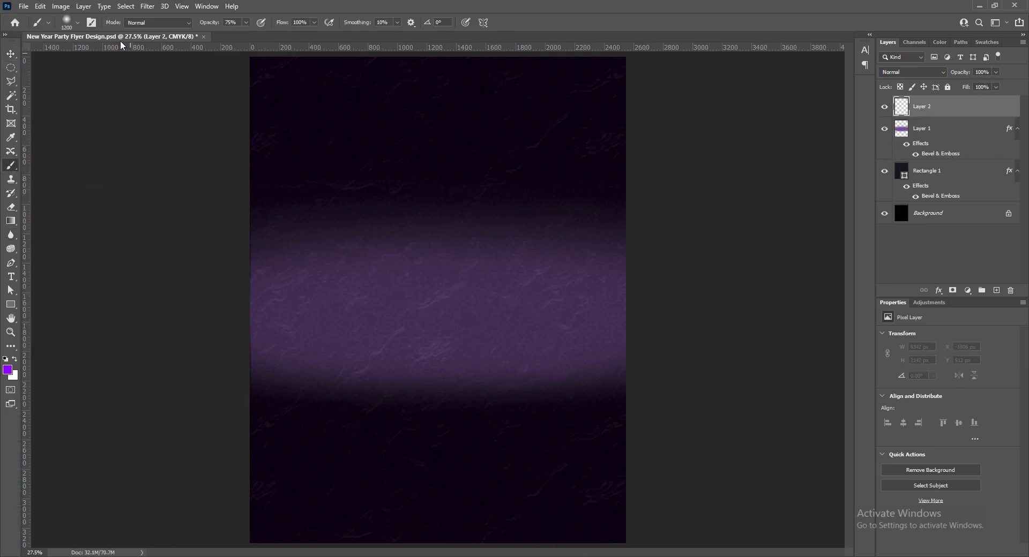
pyautogui.click(78, 23)
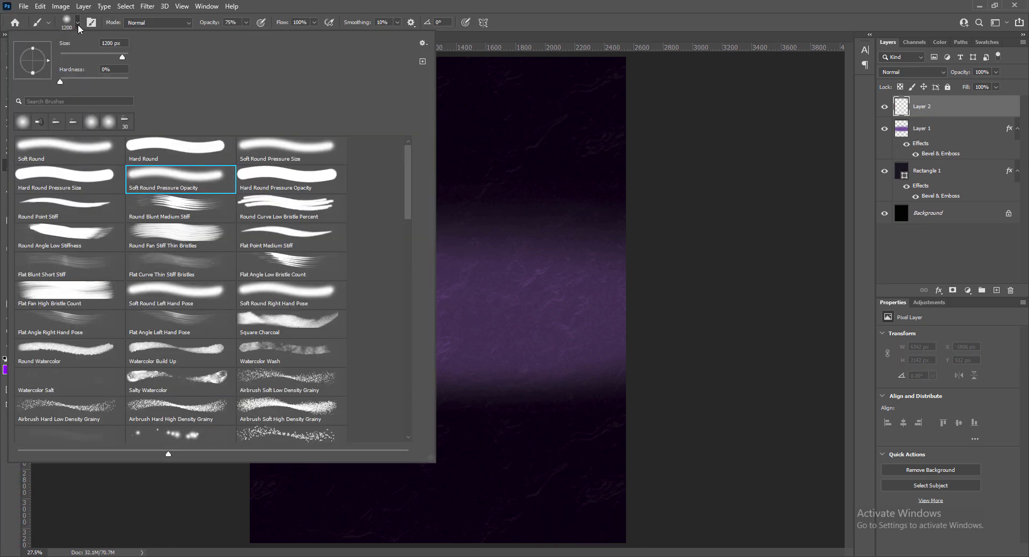
pyautogui.scroll(-3, 232, 213)
pyautogui.doubleClick(184, 339)
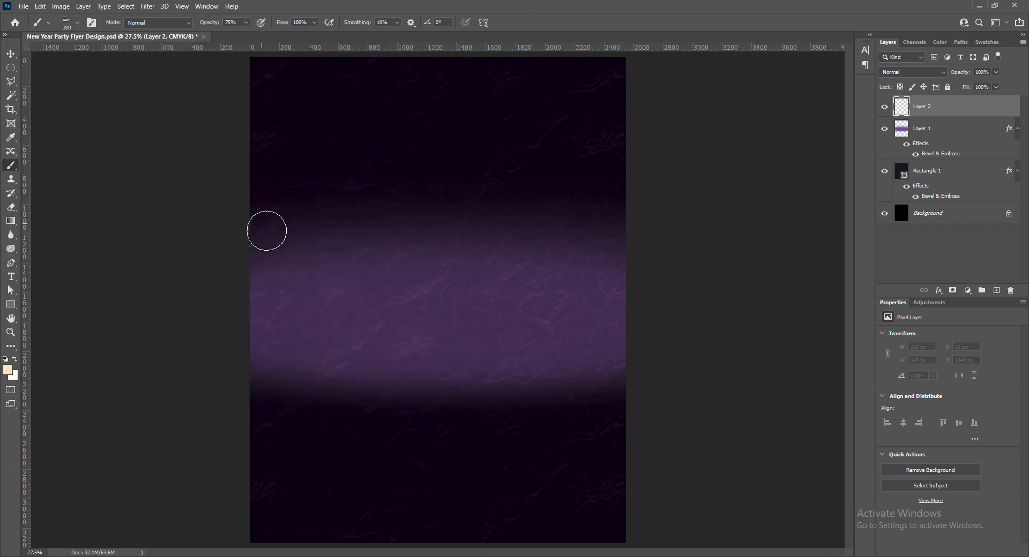
pyautogui.click(267, 231)
pyautogui.click(280, 284)
pyautogui.click(343, 260)
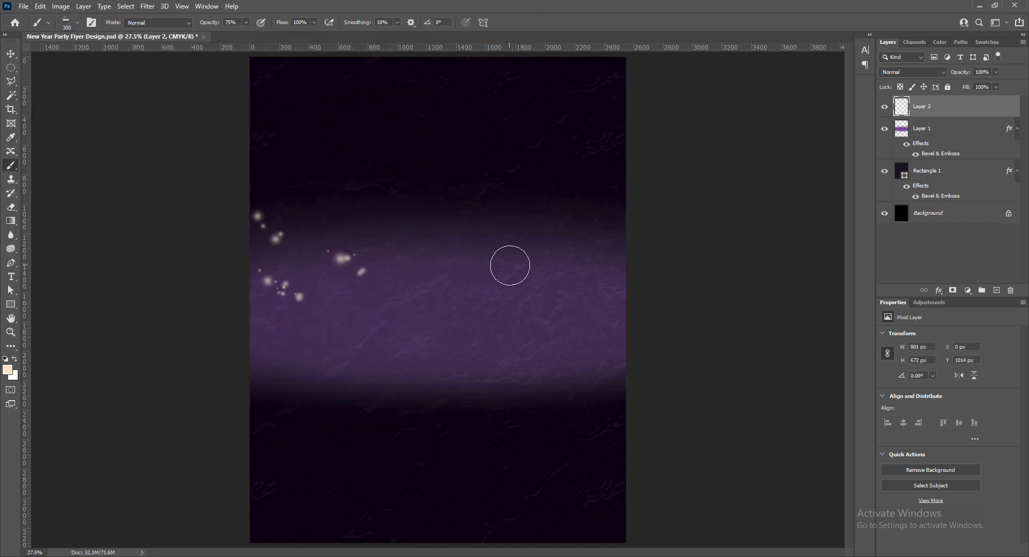
pyautogui.click(509, 265)
pyautogui.click(593, 253)
pyautogui.moveTo(603, 214); pyautogui.dragTo(453, 229)
pyautogui.moveTo(351, 224); pyautogui.dragTo(331, 230)
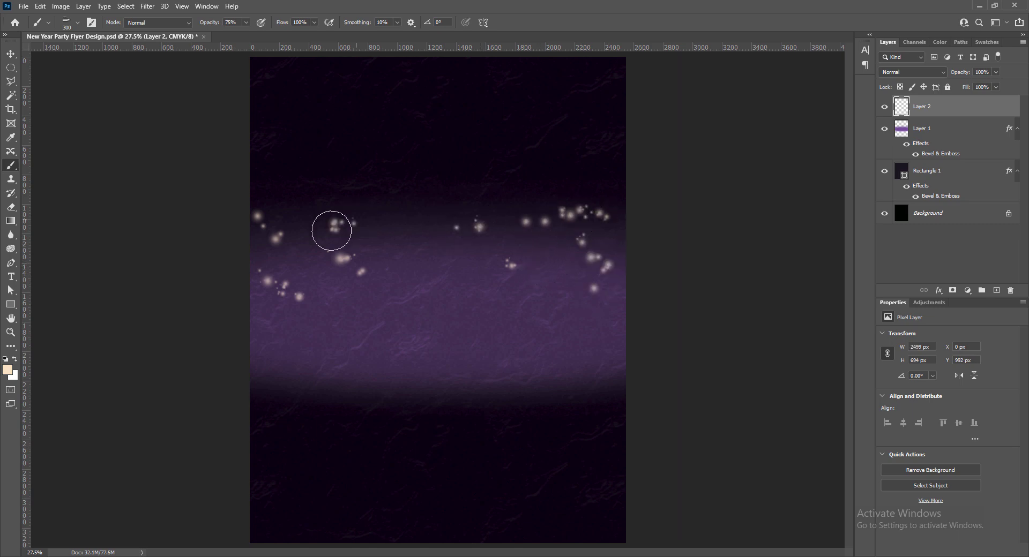
# Fill the rest of the purple band and its dark edges with dense scattered cream spots, varying the brush size between strokes.
pyautogui.moveTo(261, 318); pyautogui.dragTo(273, 358)
pyautogui.click(300, 392)
pyautogui.moveTo(373, 346)
pyautogui.mouseDown()
pyautogui.moveTo(460, 360)
pyautogui.moveTo(483, 341)
pyautogui.moveTo(564, 349)
pyautogui.moveTo(562, 322)
pyautogui.moveTo(595, 368)
pyautogui.moveTo(582, 394)
pyautogui.moveTo(579, 282)
pyautogui.mouseUp()
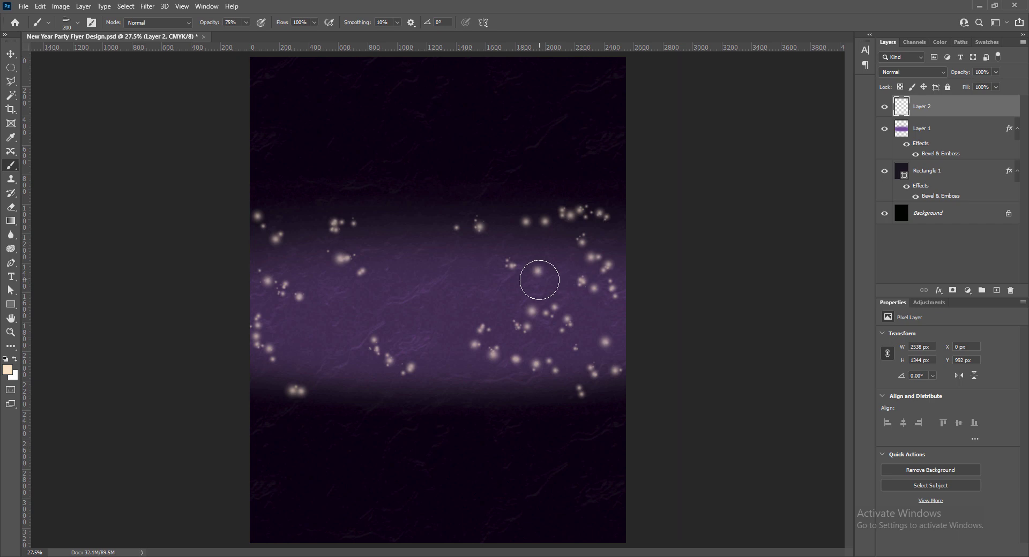
pyautogui.moveTo(348, 390)
pyautogui.mouseDown()
pyautogui.moveTo(594, 310)
pyautogui.moveTo(360, 316)
pyautogui.moveTo(265, 370)
pyautogui.mouseUp()
pyautogui.moveTo(414, 200)
pyautogui.mouseDown()
pyautogui.moveTo(616, 257)
pyautogui.moveTo(463, 403)
pyautogui.moveTo(426, 254)
pyautogui.moveTo(353, 305)
pyautogui.moveTo(473, 344)
pyautogui.moveTo(430, 313)
pyautogui.moveTo(539, 245)
pyautogui.moveTo(564, 260)
pyautogui.mouseUp()
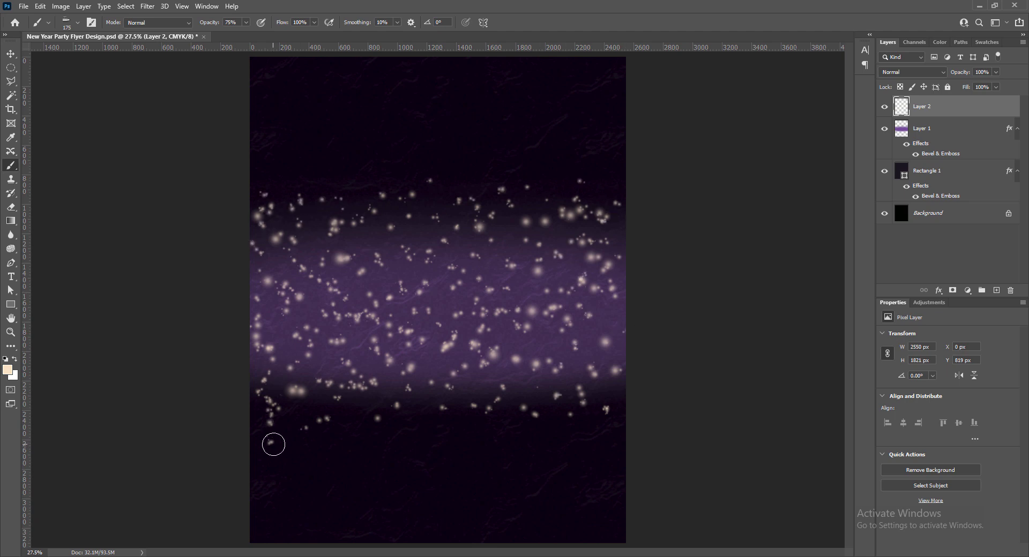
pyautogui.press(']')
pyautogui.press(']')
pyautogui.moveTo(330, 367)
pyautogui.mouseDown()
pyautogui.moveTo(416, 224)
pyautogui.moveTo(577, 211)
pyautogui.moveTo(332, 190)
pyautogui.moveTo(302, 433)
pyautogui.moveTo(526, 413)
pyautogui.moveTo(612, 390)
pyautogui.moveTo(584, 250)
pyautogui.mouseUp()
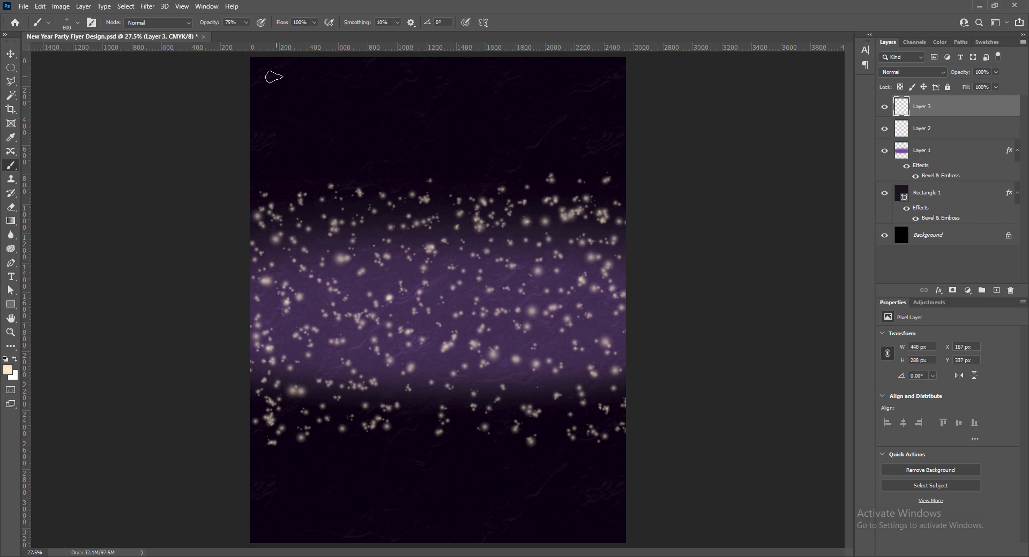
# On another new layer, brush larger blurred cream flecks over the whole page with a 600 px brush.
pyautogui.moveTo(272, 78)
pyautogui.mouseDown()
pyautogui.moveTo(400, 127)
pyautogui.moveTo(603, 82)
pyautogui.moveTo(604, 516)
pyautogui.moveTo(586, 465)
pyautogui.moveTo(308, 477)
pyautogui.moveTo(508, 522)
pyautogui.moveTo(574, 518)
pyautogui.moveTo(372, 129)
pyautogui.moveTo(436, 80)
pyautogui.moveTo(488, 380)
pyautogui.moveTo(278, 500)
pyautogui.moveTo(583, 446)
pyautogui.moveTo(434, 99)
pyautogui.moveTo(309, 99)
pyautogui.moveTo(684, 372)
pyautogui.moveTo(612, 176)
pyautogui.moveTo(392, 102)
pyautogui.moveTo(686, 247)
pyautogui.mouseUp()
pyautogui.moveTo(691, 296); pyautogui.dragTo(337, 205)
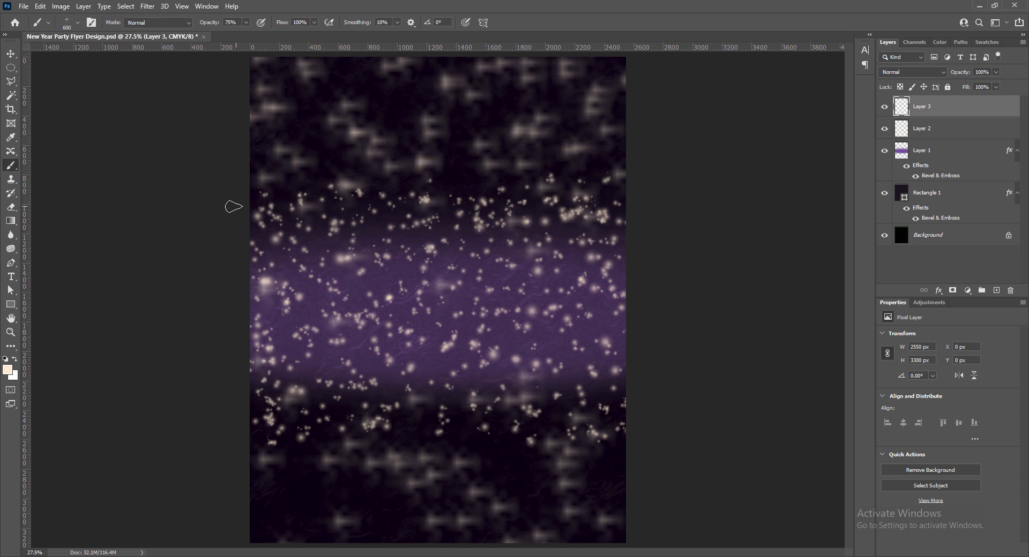
pyautogui.click(49, 24)
pyautogui.click(78, 22)
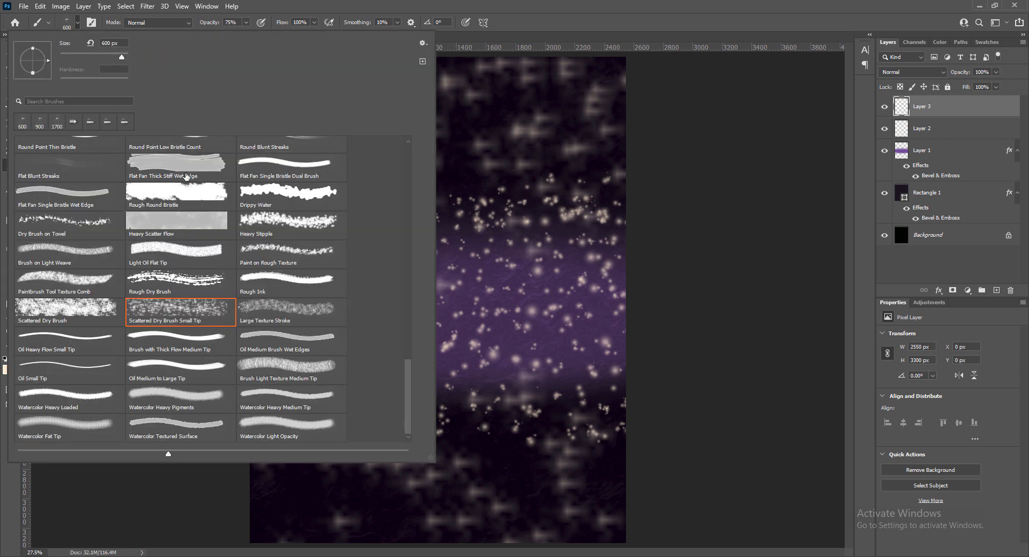
pyautogui.scroll(5, 315, 318)
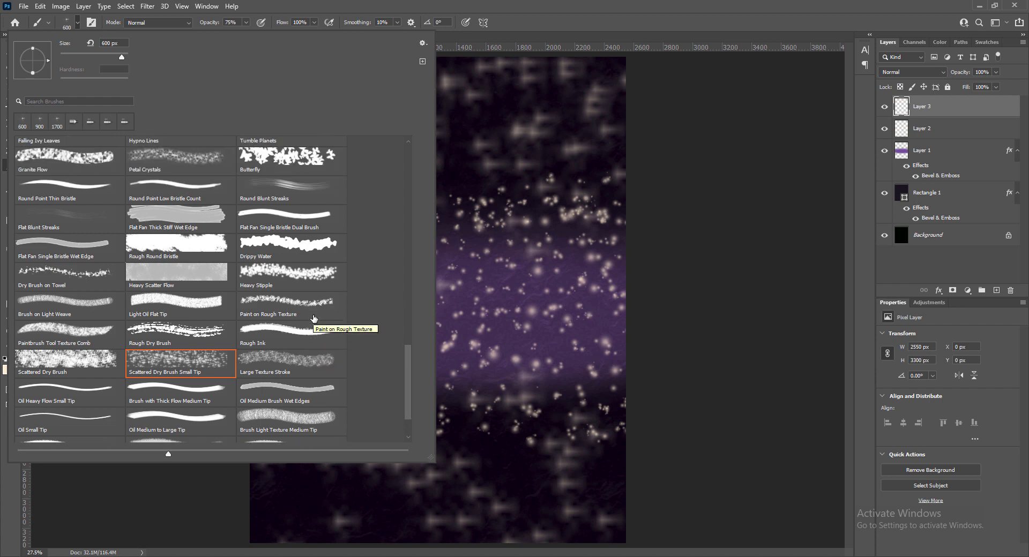
pyautogui.click(283, 335)
pyautogui.click(505, 97)
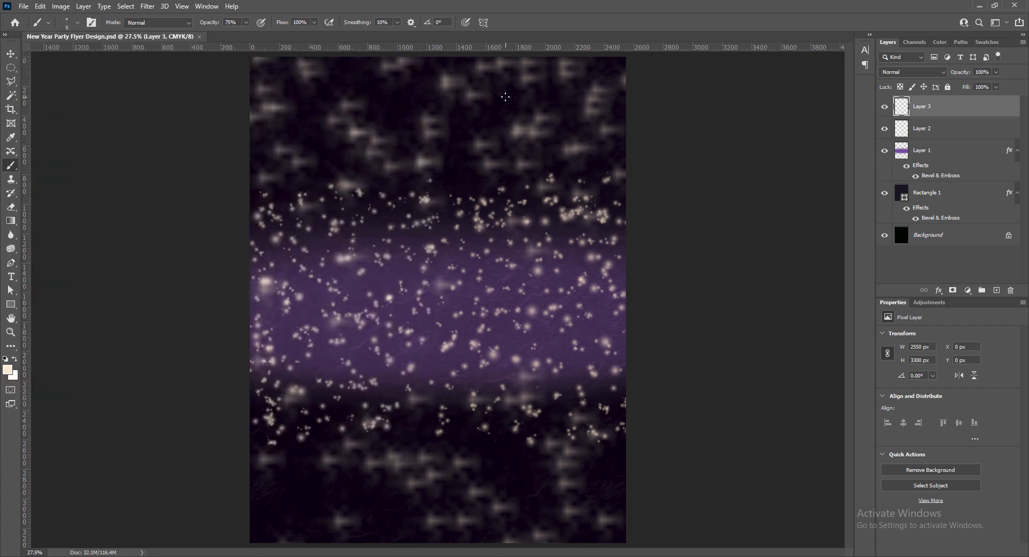
# Add a new layer, try large soft cream spots at the page top with a 600 px soft brush, and undo them.
pyautogui.click(996, 291)
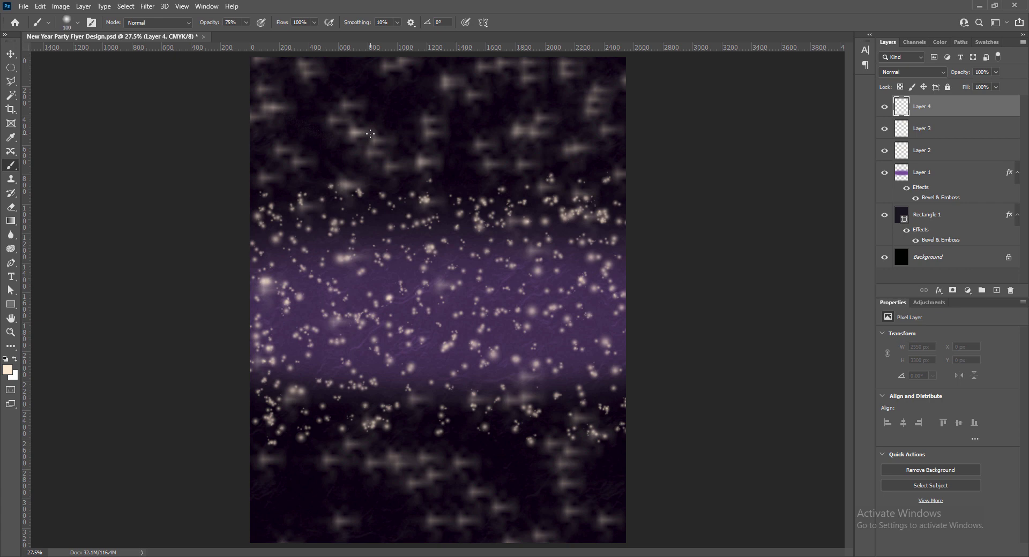
pyautogui.press(']')
pyautogui.press(']')
pyautogui.moveTo(397, 104); pyautogui.dragTo(397, 112)
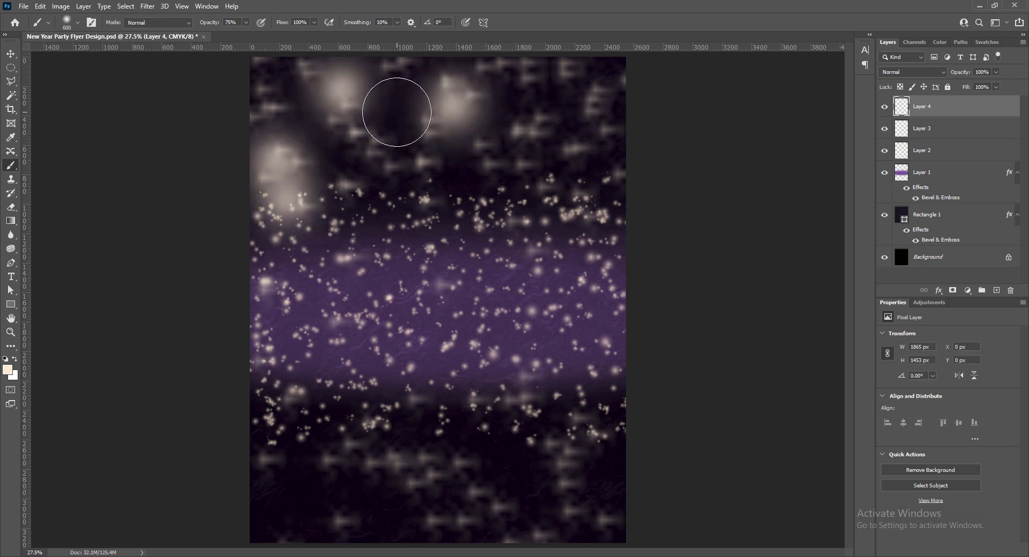
pyautogui.hotkey('ctrl', 'z')
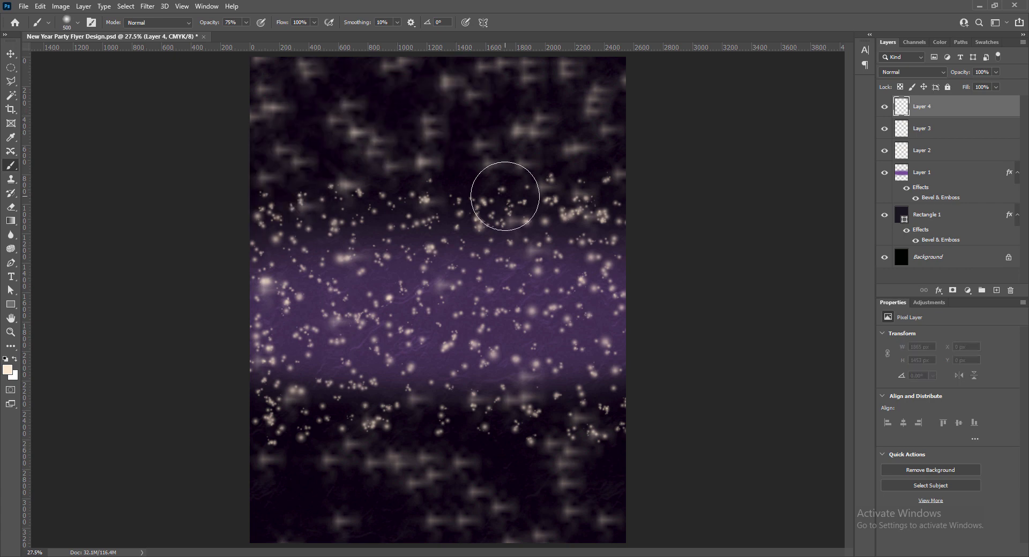
# Set the foreground color to white and dab soft 300 px light spots across the upper part of the page.
pyautogui.press('[')
pyautogui.press('[')
pyautogui.click(9, 371)
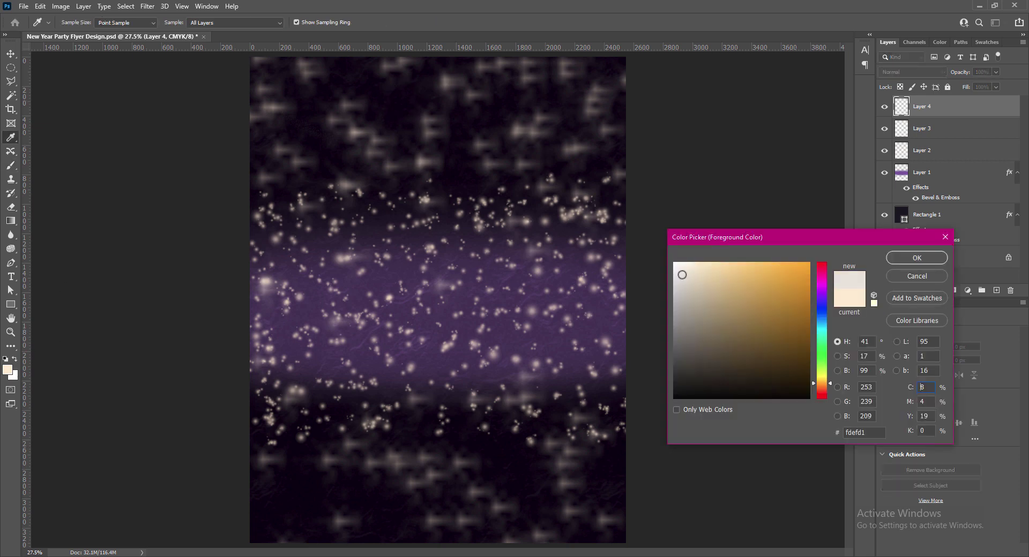
pyautogui.moveTo(682, 275); pyautogui.dragTo(671, 262)
pyautogui.click(913, 258)
pyautogui.click(320, 154)
pyautogui.click(261, 91)
pyautogui.click(312, 80)
pyautogui.click(319, 112)
pyautogui.click(561, 115)
pyautogui.click(616, 80)
pyautogui.click(457, 158)
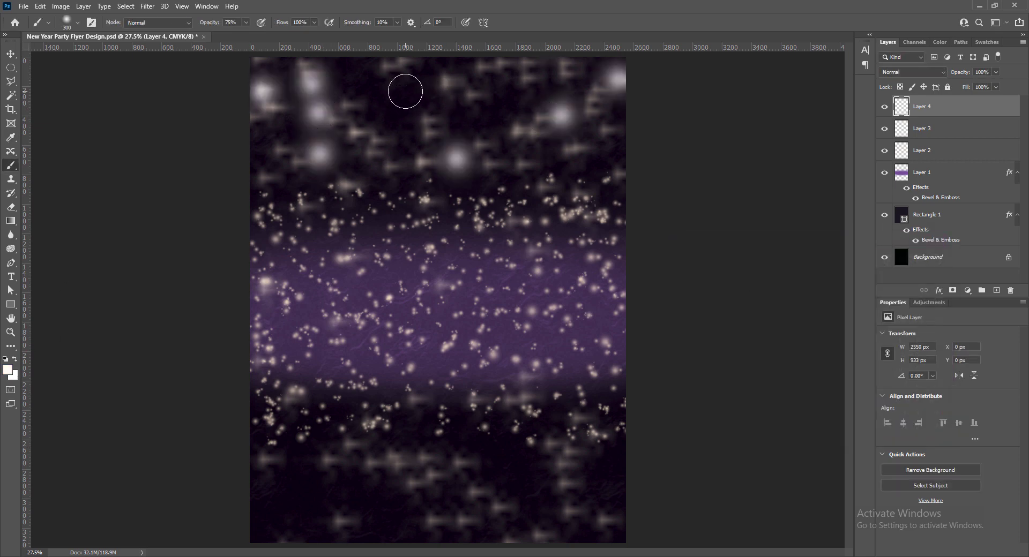
pyautogui.click(477, 114)
pyautogui.click(399, 86)
pyautogui.click(450, 107)
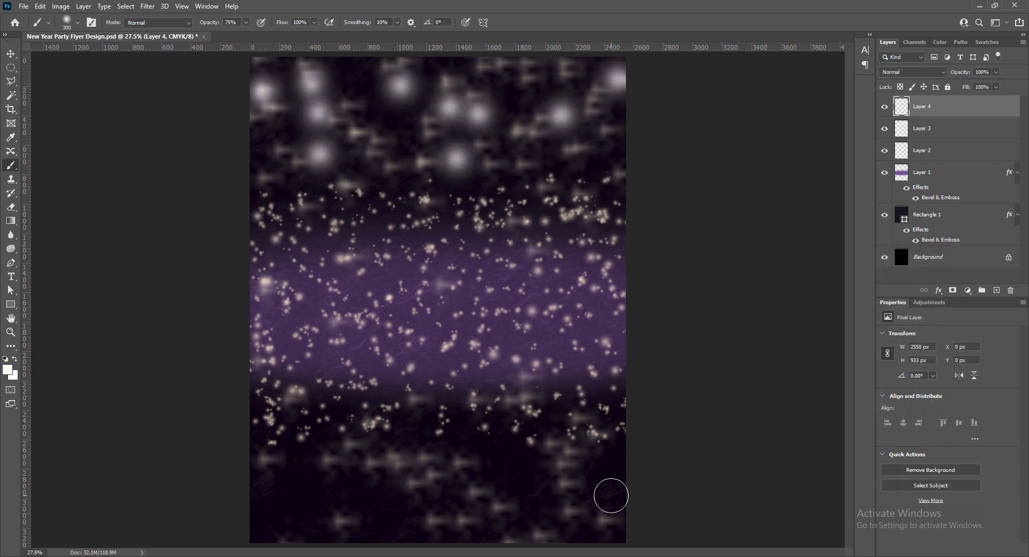
# Add soft white light spots across the lower dark area and a few more near the top of the page.
pyautogui.click(613, 425)
pyautogui.click(409, 534)
pyautogui.click(462, 488)
pyautogui.click(267, 485)
pyautogui.click(395, 466)
pyautogui.click(393, 154)
pyautogui.click(522, 83)
pyautogui.click(552, 91)
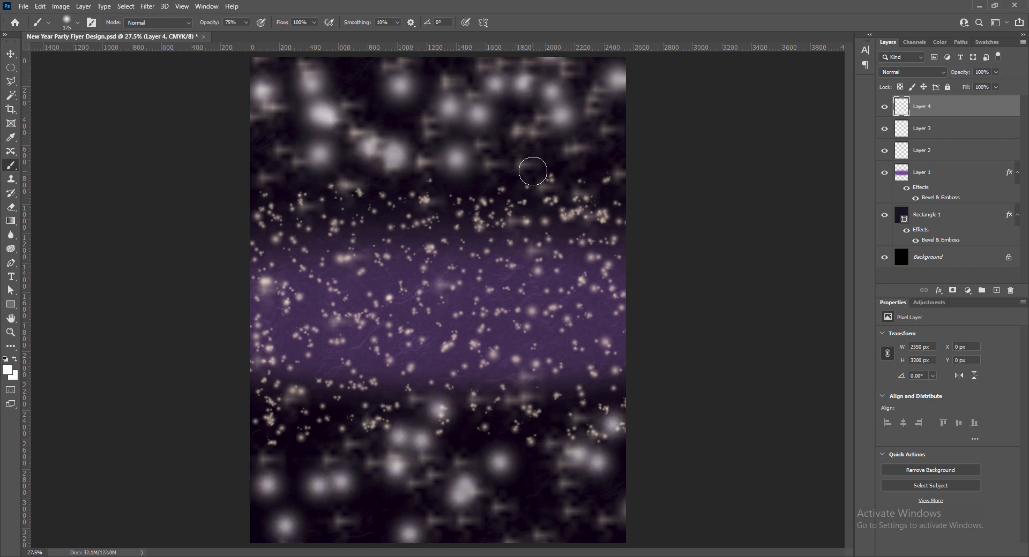
# Scatter smaller soft white spots of about 175 px in both dark areas, undoing the unwanted dabs.
pyautogui.click(550, 149)
pyautogui.click(486, 179)
pyautogui.click(601, 183)
pyautogui.click(539, 486)
pyautogui.click(298, 429)
pyautogui.hotkey('ctrl', 'z')
pyautogui.hotkey('ctrl', 'z')
pyautogui.hotkey('ctrl', 'z')
pyautogui.click(465, 390)
pyautogui.click(552, 428)
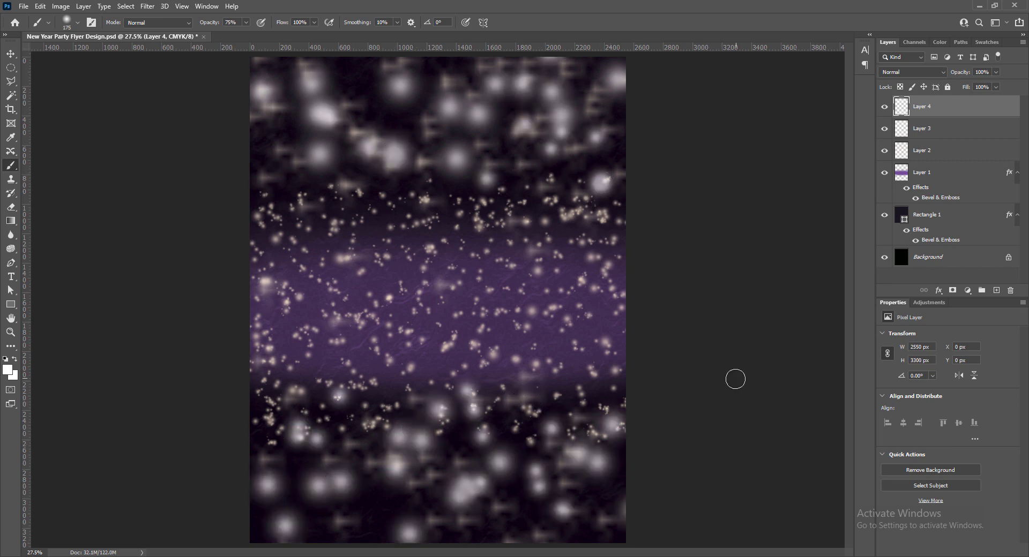
# Dab soft white light spots over the purple band with varying soft brush sizes and save the document.
pyautogui.click(387, 263)
pyautogui.click(392, 298)
pyautogui.click(338, 306)
pyautogui.click(409, 334)
pyautogui.click(546, 345)
pyautogui.click(529, 292)
pyautogui.click(546, 289)
pyautogui.click(607, 293)
pyautogui.click(272, 310)
pyautogui.click(261, 254)
pyautogui.click(325, 276)
pyautogui.click(444, 233)
pyautogui.click(551, 321)
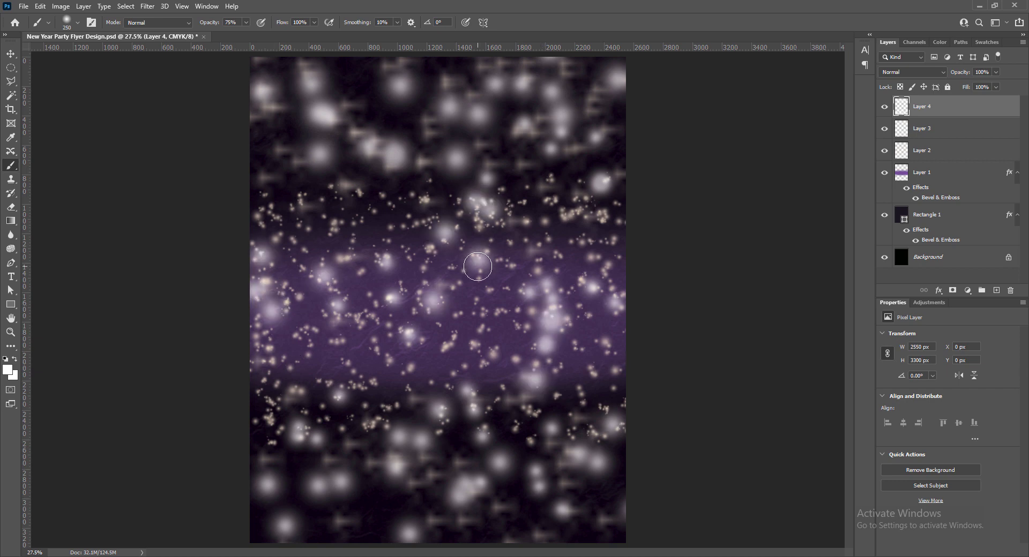
pyautogui.click(373, 370)
pyautogui.press('v')
pyautogui.hotkey('ctrl', 's')
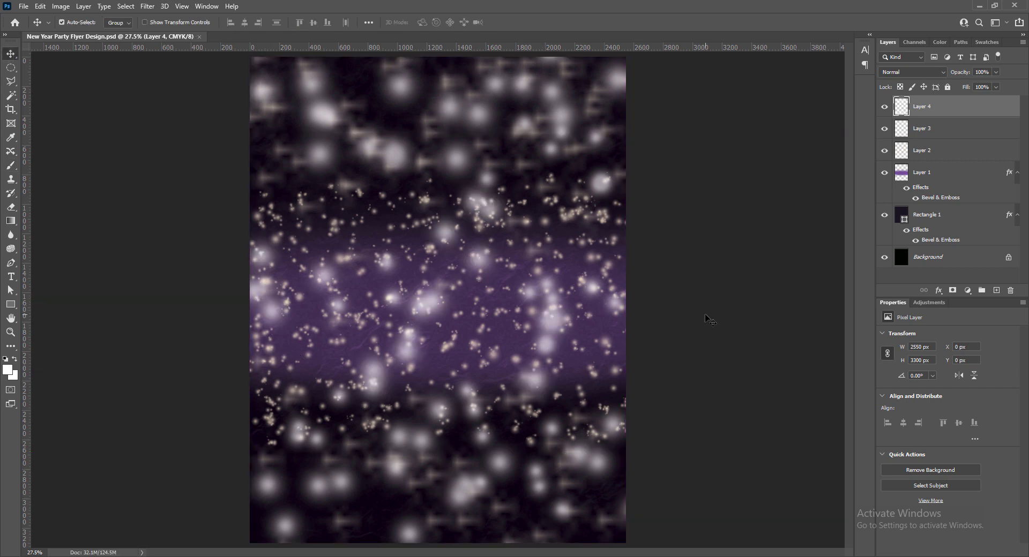
# Add the white text "2022" in the middle of the purple band and set its size to 72 pt.
pyautogui.click(11, 277)
pyautogui.click(59, 276)
pyautogui.click(355, 291)
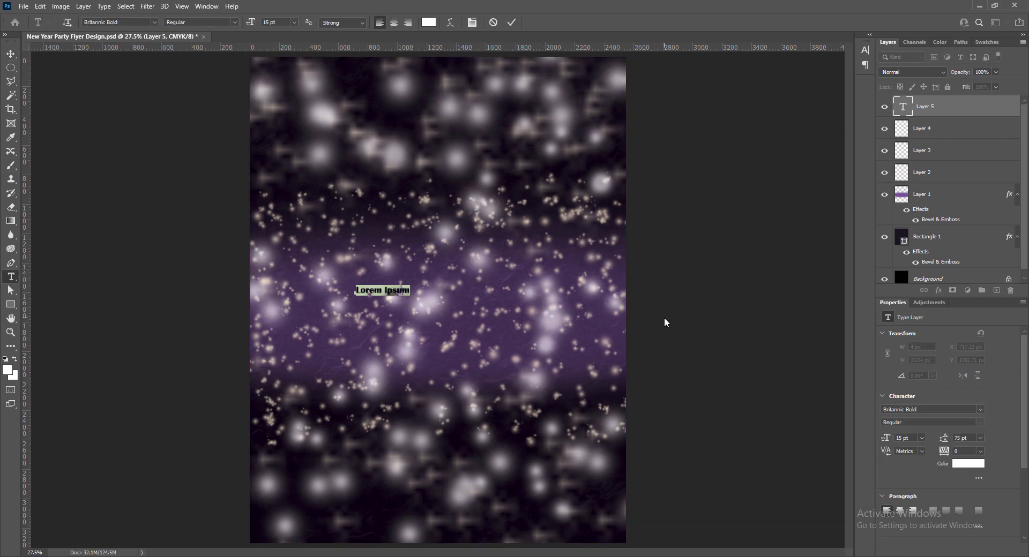
pyautogui.write('2022')
pyautogui.hotkey('ctrl', 'a')
pyautogui.click(294, 22)
pyautogui.click(276, 151)
pyautogui.click(294, 22)
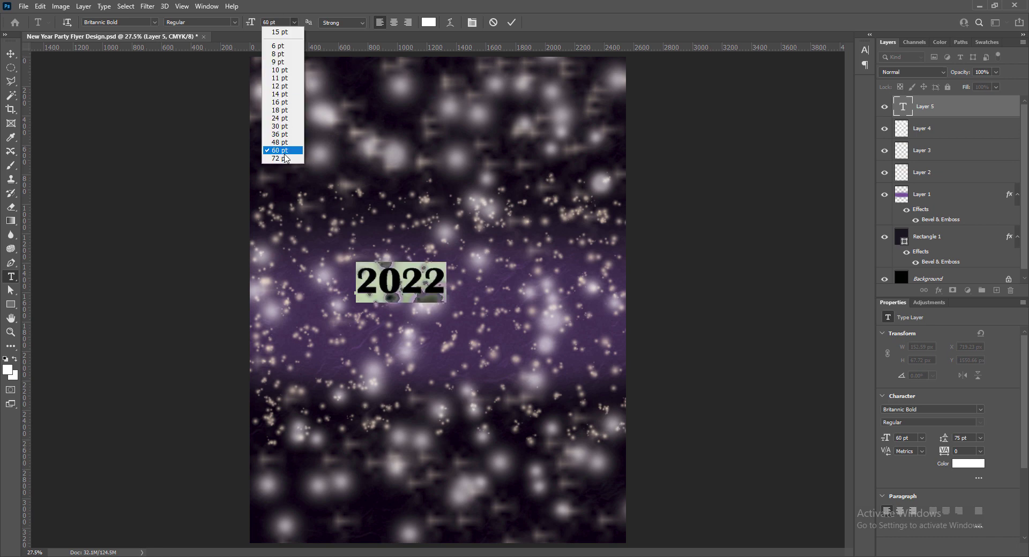
pyautogui.click(276, 160)
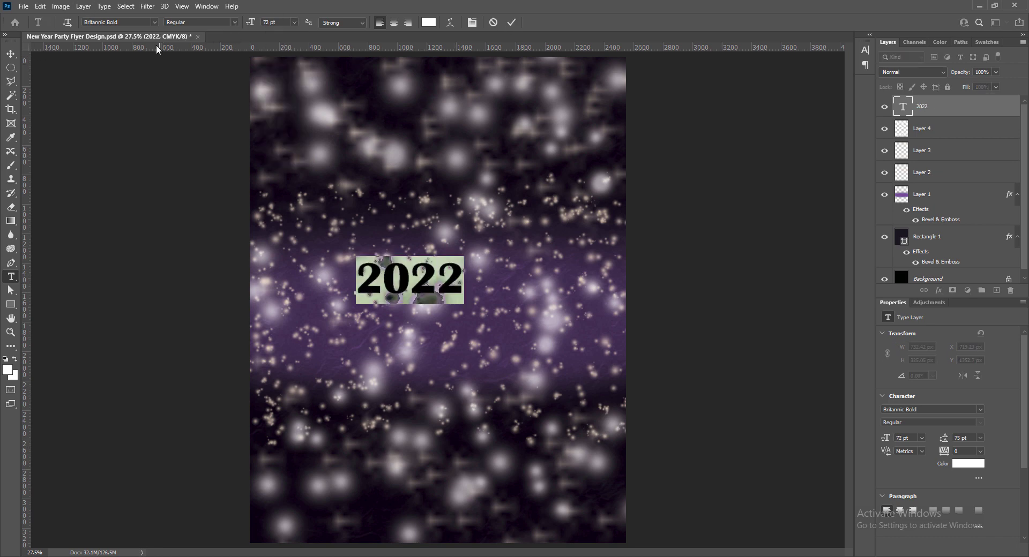
# Set the font of the "2022" text to Elephant and commit the text.
pyautogui.click(154, 22)
pyautogui.scroll(-8, 198, 351)
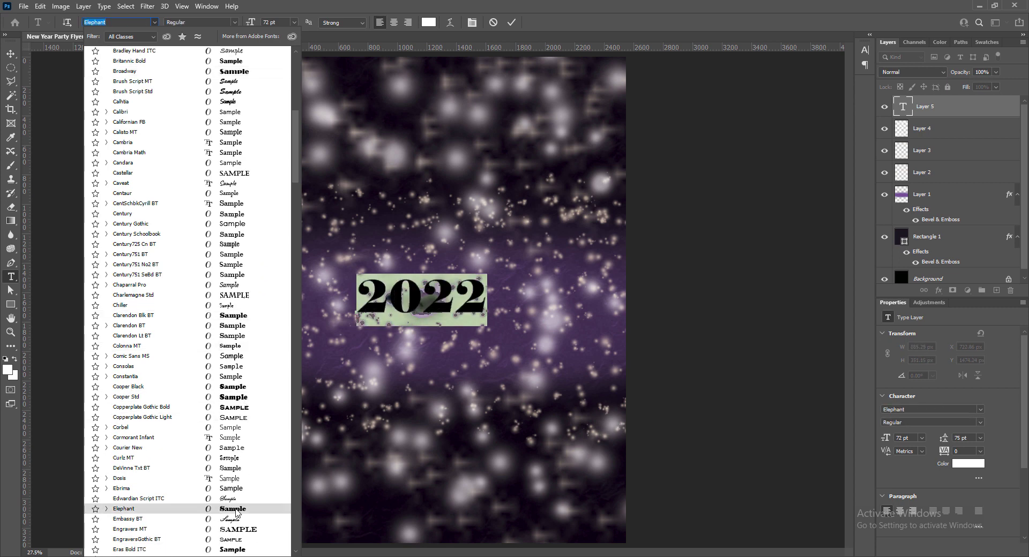
pyautogui.click(236, 512)
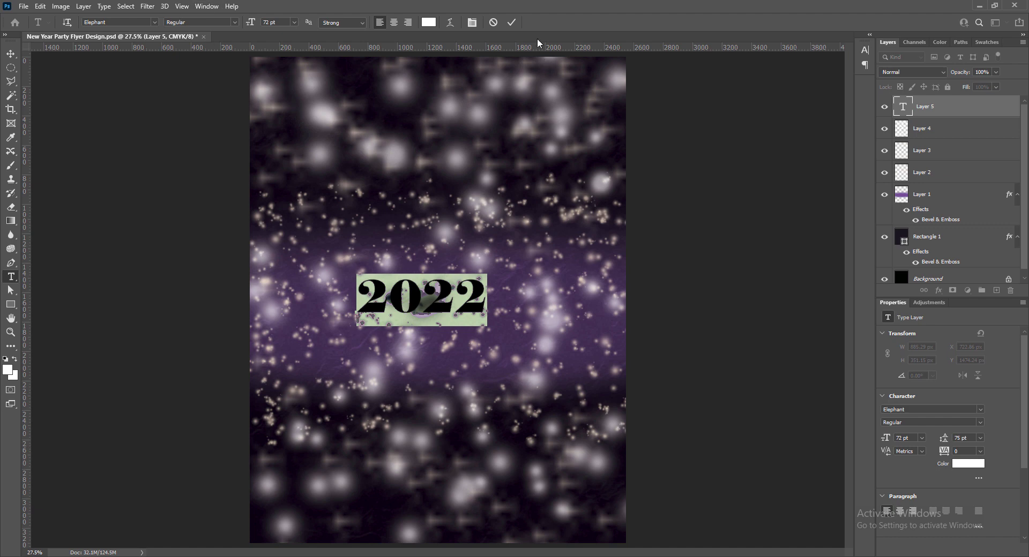
pyautogui.click(512, 24)
pyautogui.click(14, 56)
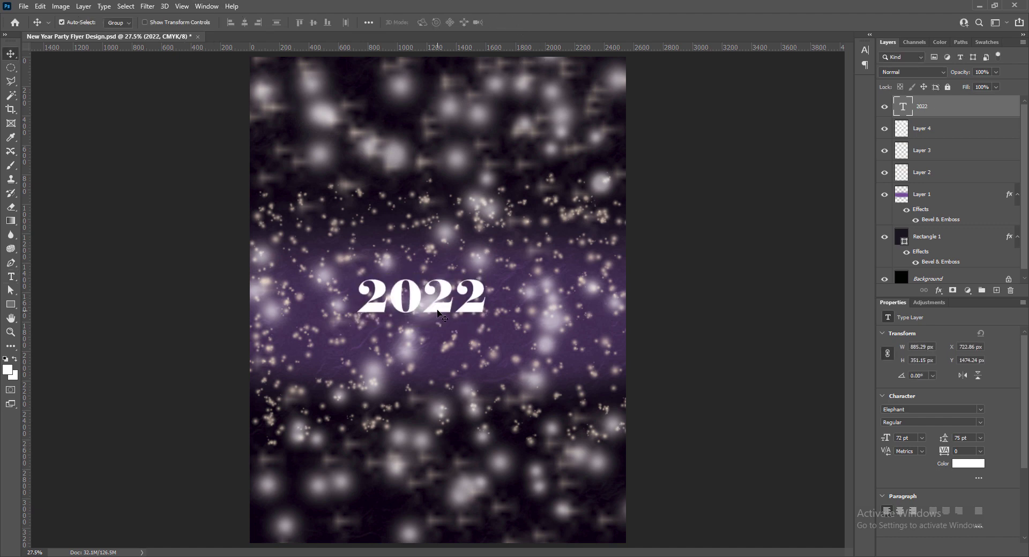
# Scale the "2022" text with Free Transform to about 2174 px wide and center it horizontally over the purple band.
pyautogui.hotkey('ctrl', 't')
pyautogui.moveTo(487, 326); pyautogui.dragTo(565, 387)
pyautogui.moveTo(356, 274); pyautogui.dragTo(293, 230)
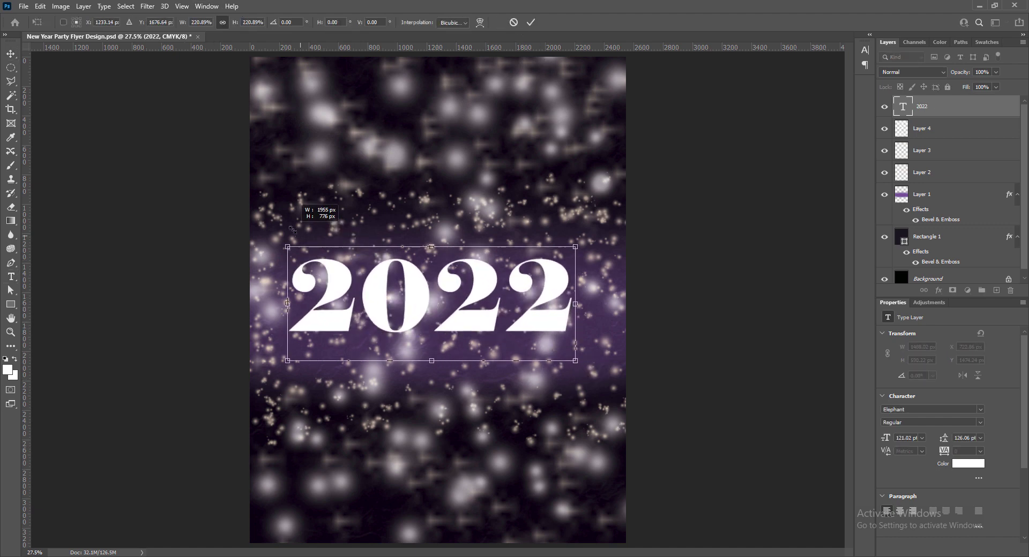
pyautogui.moveTo(574, 361); pyautogui.dragTo(586, 382)
pyautogui.moveTo(485, 338); pyautogui.dragTo(475, 361)
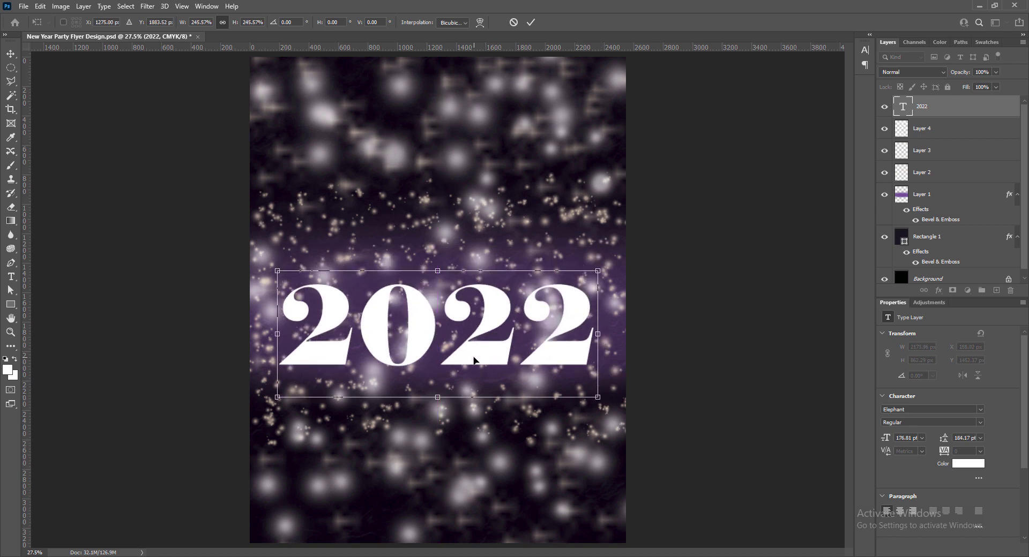
pyautogui.press('Return')
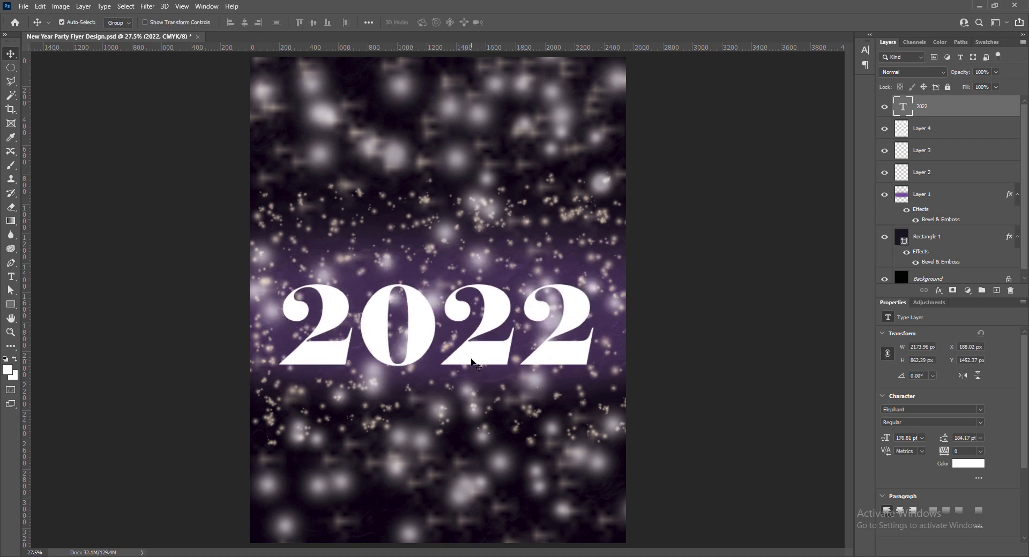
# Enlarge the "2022" text to about 2357 px wide and shift it down 18 px, keeping it horizontally centered.
pyautogui.hotkey('ctrl', 't')
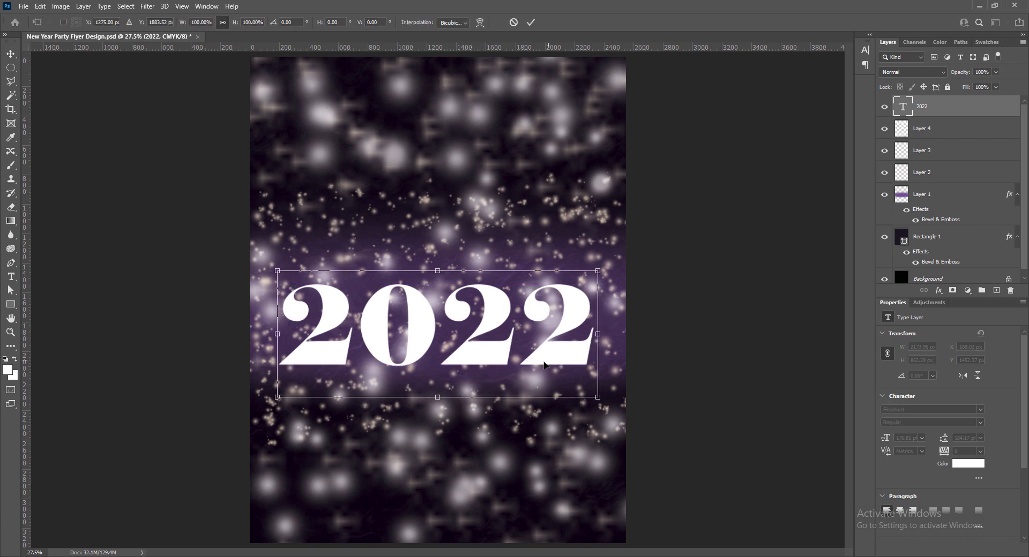
pyautogui.moveTo(438, 398); pyautogui.dragTo(438, 409)
pyautogui.moveTo(489, 328); pyautogui.dragTo(488, 330)
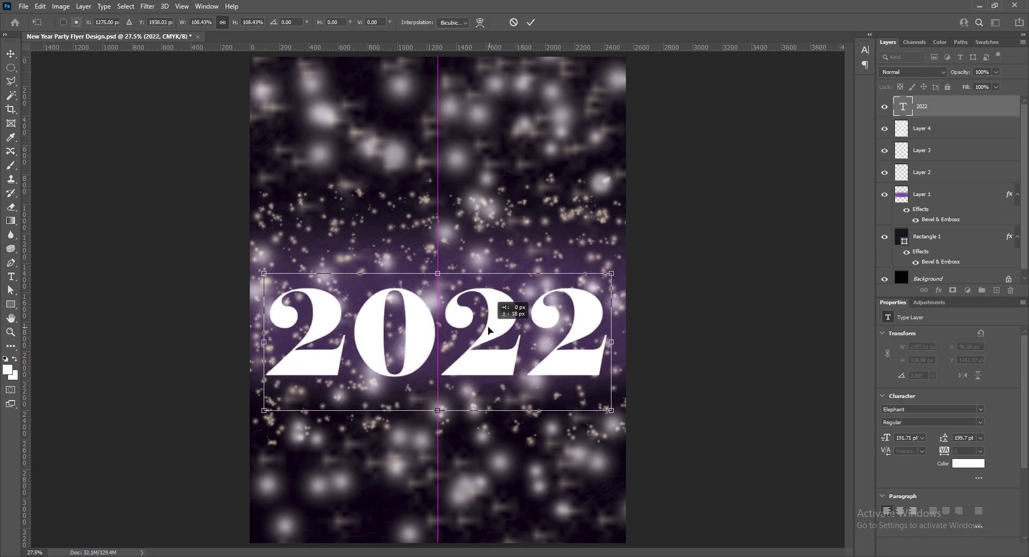
pyautogui.press('Return')
# Add a Bevel & Emboss effect with Texture to the "2022" text layer, using the first Water pattern.
pyautogui.rightClick(914, 109)
pyautogui.click(919, 111)
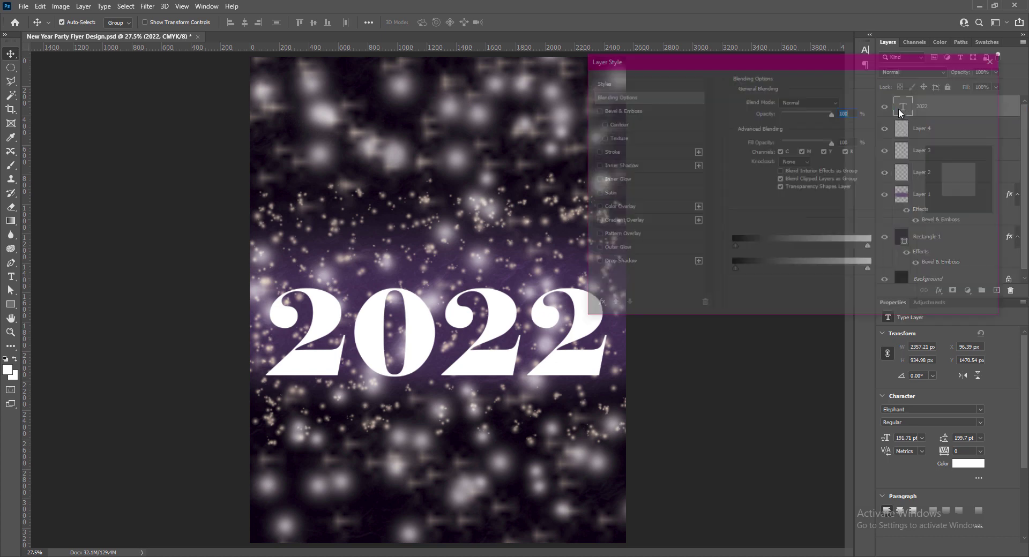
pyautogui.click(601, 137)
pyautogui.click(615, 137)
pyautogui.click(772, 112)
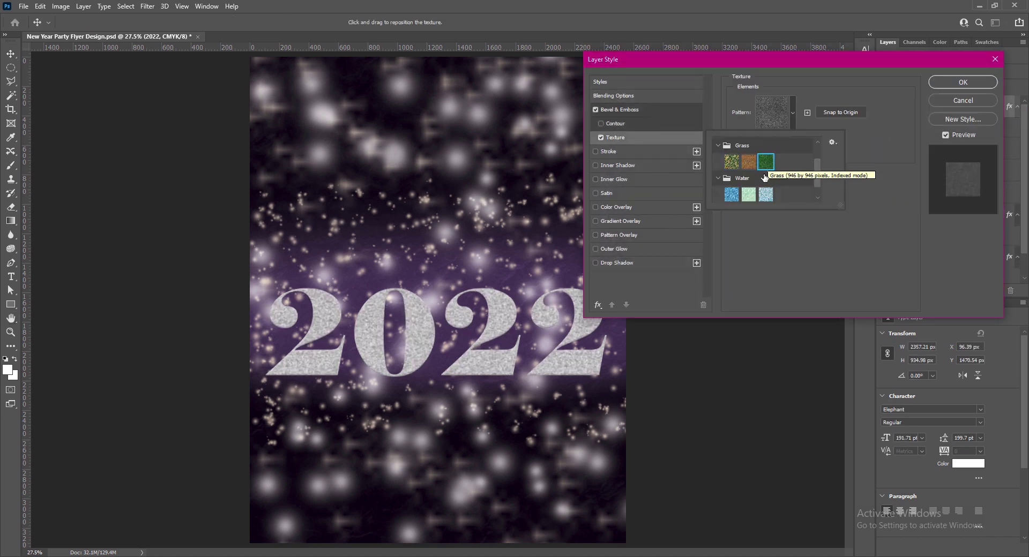
pyautogui.click(731, 193)
pyautogui.click(670, 150)
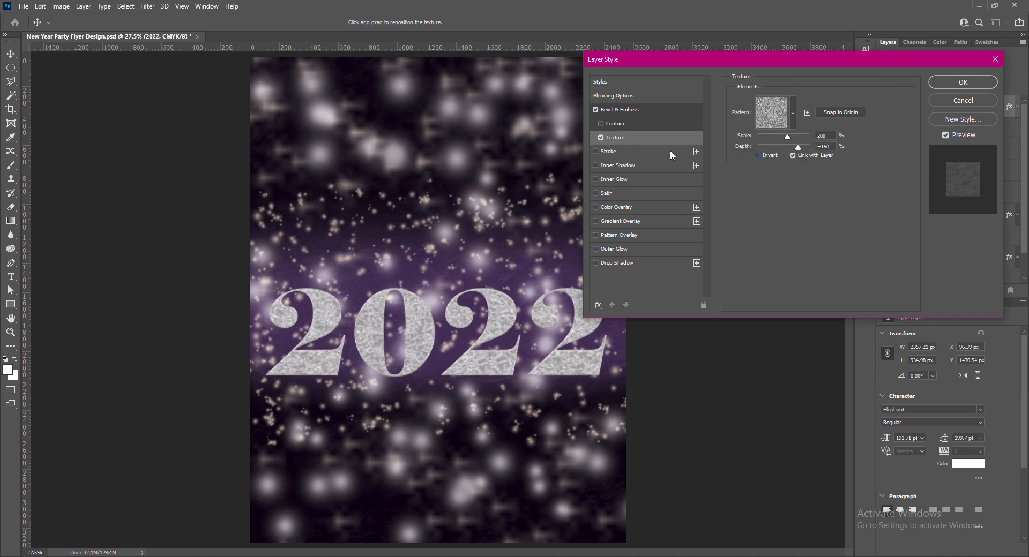
# Try several gloss contours for the bevel on the "2022" text.
pyautogui.click(627, 111)
pyautogui.click(795, 223)
pyautogui.click(815, 249)
pyautogui.click(780, 249)
pyautogui.click(763, 268)
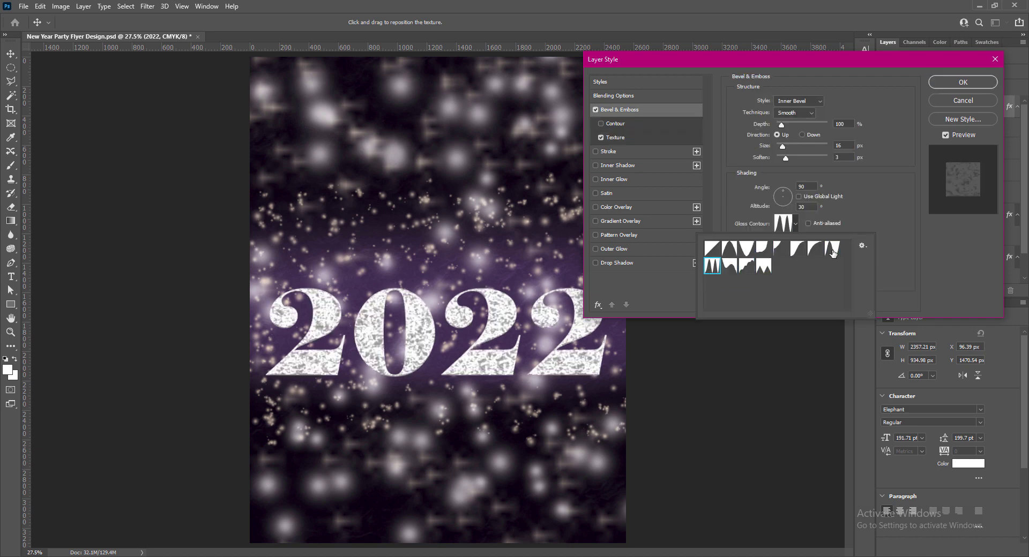
# Add a Gradient Overlay to the "2022" text and set the gradient's end color stop to magenta db008b.
pyautogui.click(595, 221)
pyautogui.click(798, 126)
pyautogui.doubleClick(614, 454)
pyautogui.click(810, 347)
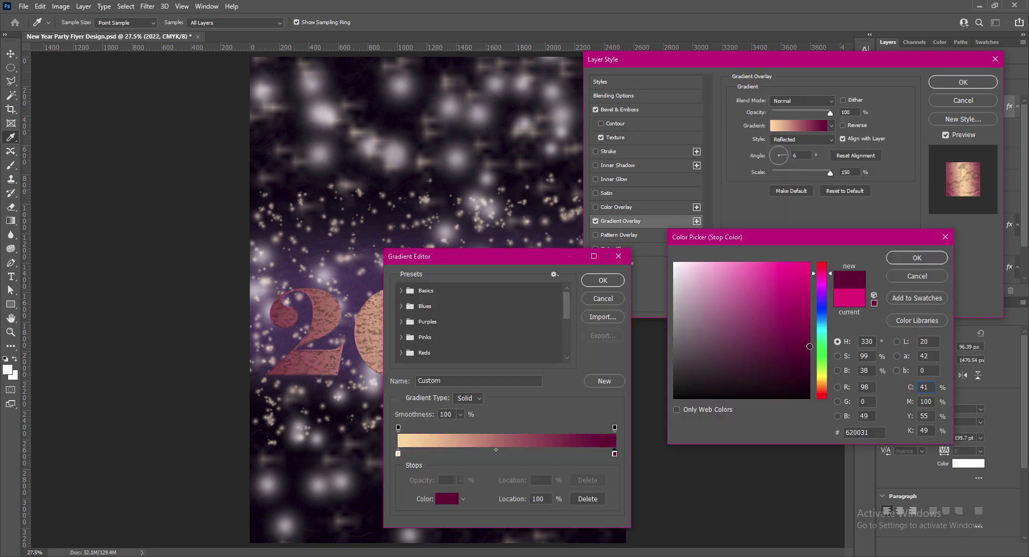
pyautogui.click(822, 289)
pyautogui.click(808, 305)
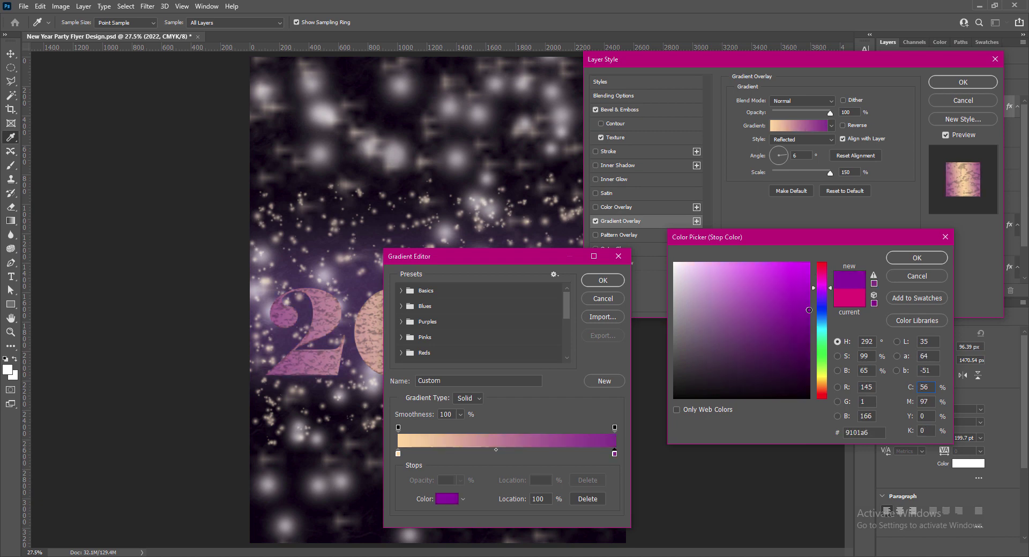
pyautogui.click(824, 279)
pyautogui.click(812, 281)
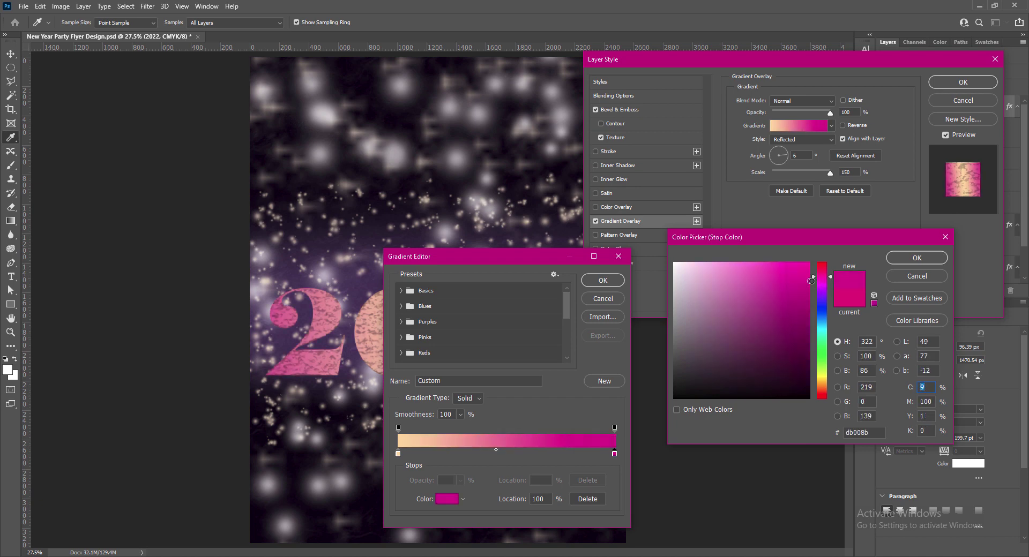
pyautogui.click(916, 259)
pyautogui.press('Return')
# Set the bevel size to 21 px and compare the Emboss and Pillow Emboss styles before choosing Inner Bevel with direction Up.
pyautogui.click(645, 109)
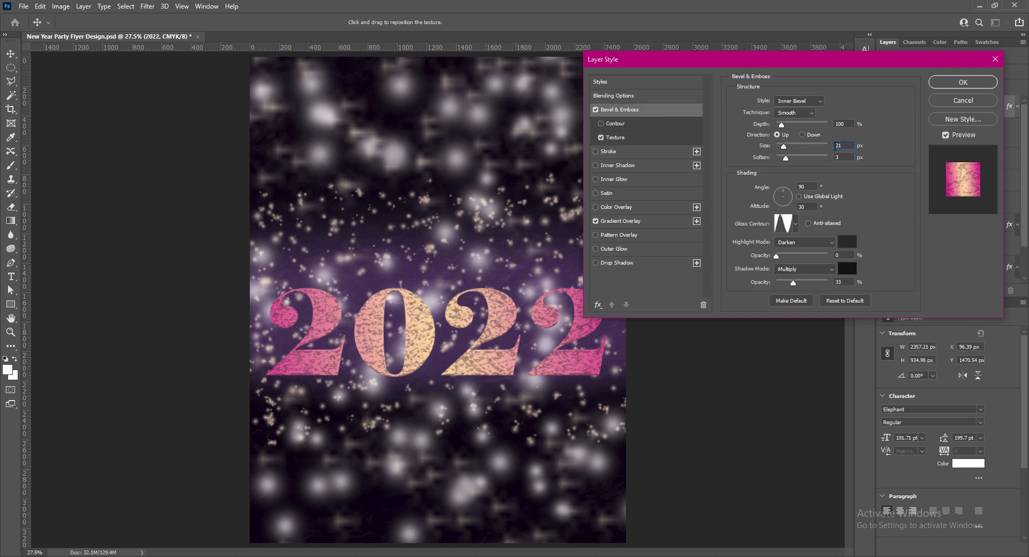
pyautogui.click(803, 135)
pyautogui.click(778, 135)
pyautogui.click(816, 101)
pyautogui.click(798, 126)
pyautogui.click(819, 101)
pyautogui.click(800, 135)
pyautogui.click(802, 135)
pyautogui.click(815, 101)
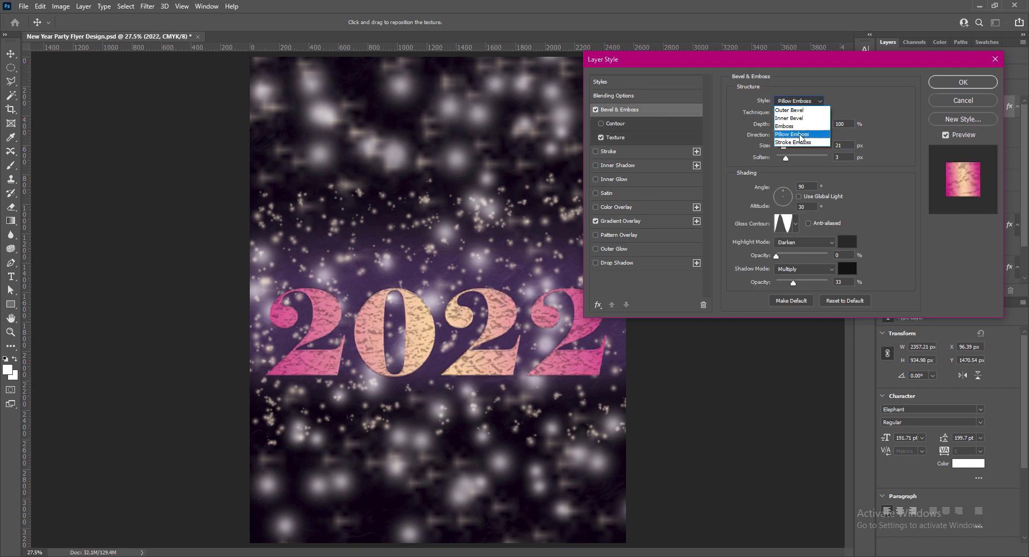
pyautogui.click(793, 118)
# Set the bevel's shadow opacity to 51% and choose the smooth S-shaped gloss contour.
pyautogui.click(815, 281)
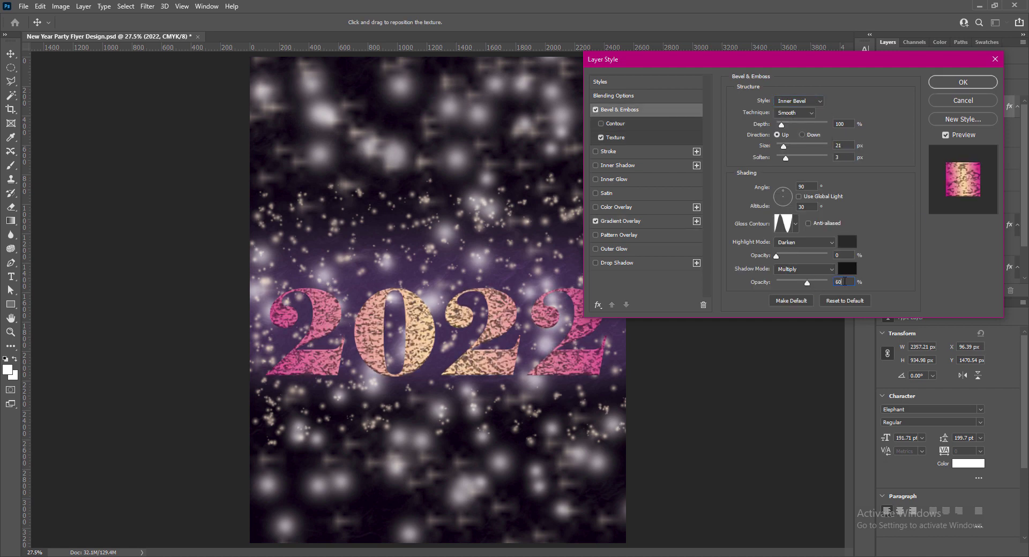
pyautogui.click(796, 223)
pyautogui.click(746, 248)
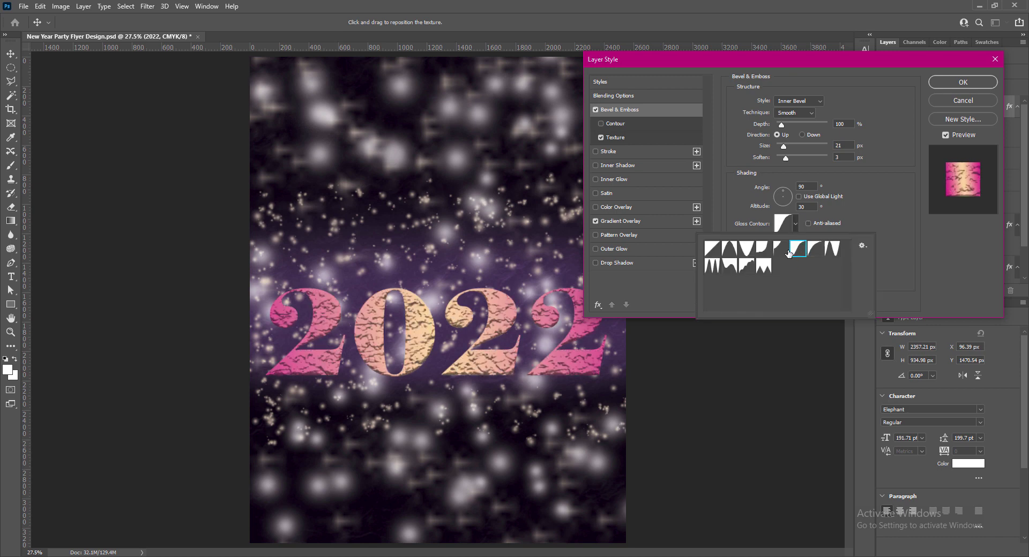
pyautogui.click(730, 266)
pyautogui.click(798, 249)
pyautogui.click(880, 199)
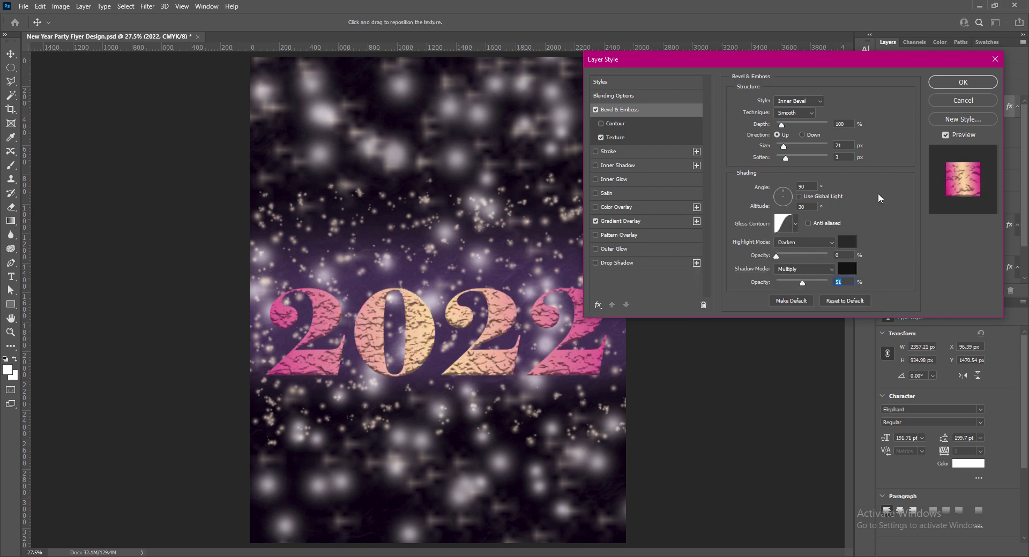
# Add an outside Stroke of 15 px to the "2022" text.
pyautogui.click(596, 152)
pyautogui.moveTo(772, 101); pyautogui.dragTo(779, 102)
pyautogui.doubleClick(833, 100)
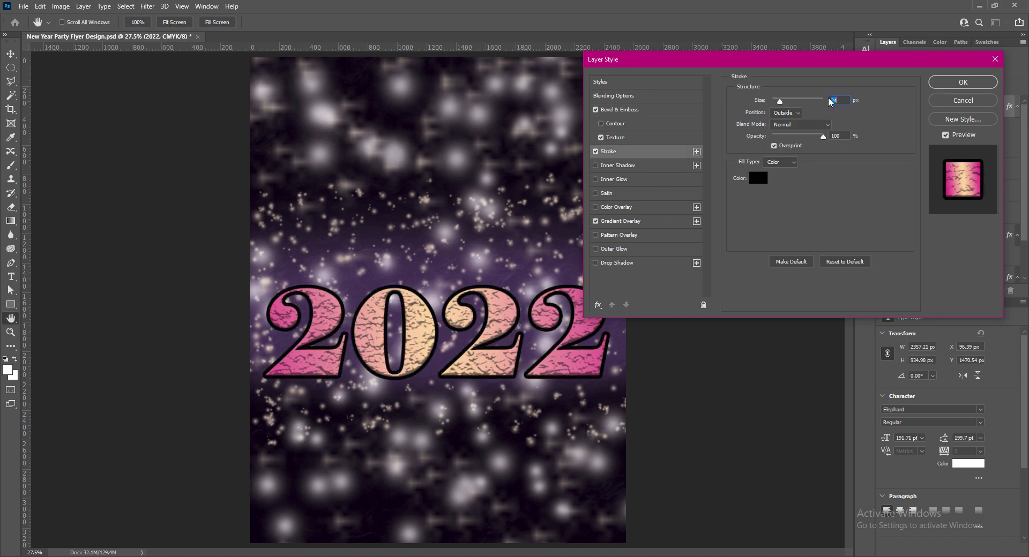
pyautogui.write('15')
# Fill the stroke with a gradient in Reflected style at a 45° angle.
pyautogui.click(780, 163)
pyautogui.click(781, 178)
pyautogui.click(819, 191)
pyautogui.click(776, 224)
pyautogui.moveTo(791, 206); pyautogui.dragTo(771, 207)
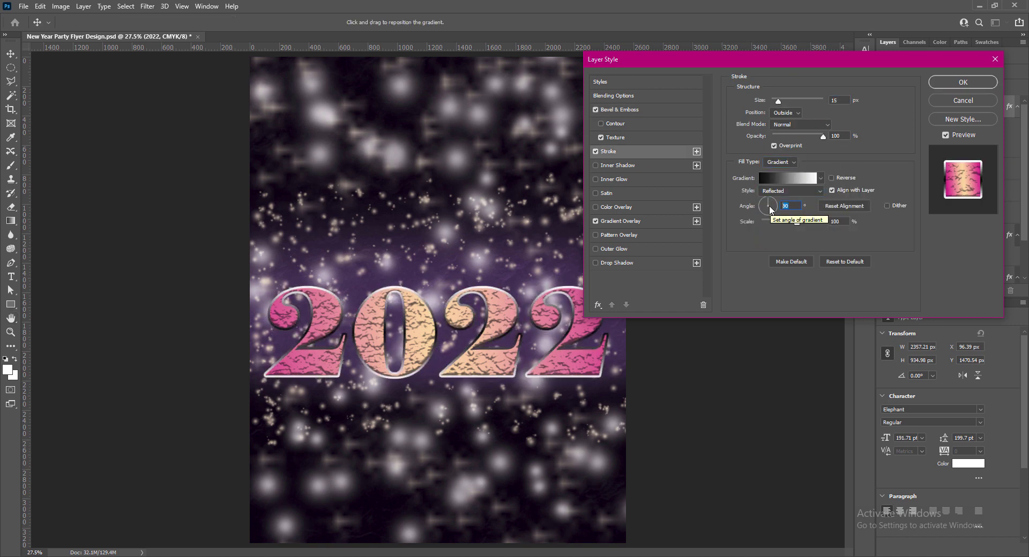
pyautogui.write('45')
# Try several presets from the Oranges group, including Orange_10, as the stroke gradient.
pyautogui.click(788, 177)
pyautogui.click(401, 319)
pyautogui.scroll(-1, 455, 324)
pyautogui.scroll(-5, 458, 324)
pyautogui.click(401, 293)
pyautogui.click(412, 336)
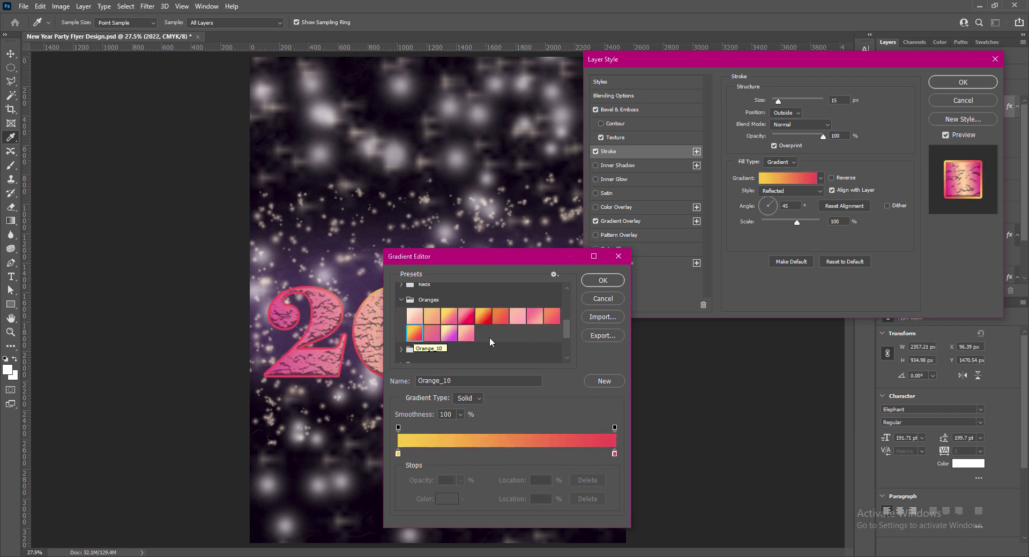
pyautogui.click(516, 319)
pyautogui.click(534, 320)
pyautogui.click(550, 319)
pyautogui.click(469, 322)
pyautogui.click(448, 321)
pyautogui.click(431, 320)
pyautogui.click(416, 334)
# Apply the reversed Gray_05 preset from the Grays group as the stroke gradient and reduce the stroke size to 6 px.
pyautogui.scroll(-2, 415, 333)
pyautogui.click(402, 322)
pyautogui.click(449, 338)
pyautogui.click(534, 342)
pyautogui.click(431, 338)
pyautogui.click(449, 339)
pyautogui.click(483, 339)
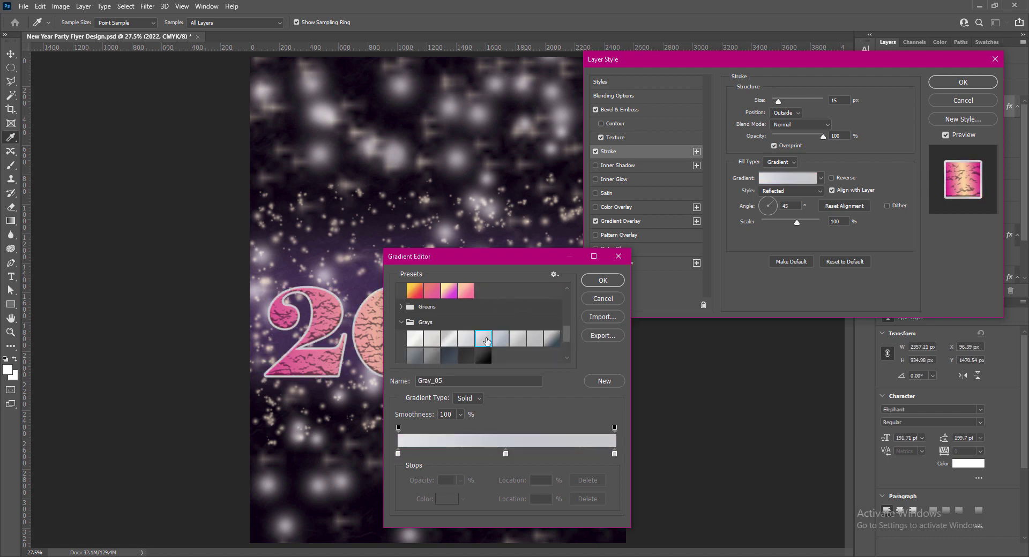
pyautogui.click(603, 280)
pyautogui.click(832, 177)
pyautogui.moveTo(838, 101); pyautogui.dragTo(823, 100)
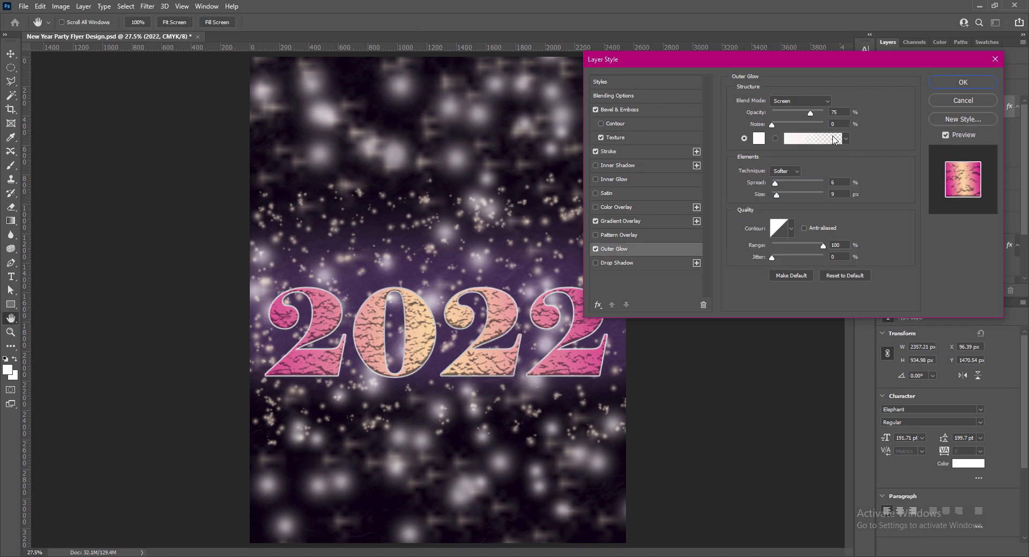
# Give the "2022" text's Outer Glow an orange color, 18% spread and a size of 120 px.
pyautogui.moveTo(777, 195); pyautogui.dragTo(828, 195)
pyautogui.click(758, 138)
pyautogui.click(803, 267)
pyautogui.click(821, 387)
pyautogui.click(917, 258)
pyautogui.write('15')
pyautogui.write('21')
pyautogui.write('120')
pyautogui.click(759, 139)
pyautogui.moveTo(822, 384); pyautogui.dragTo(823, 383)
pyautogui.press('Return')
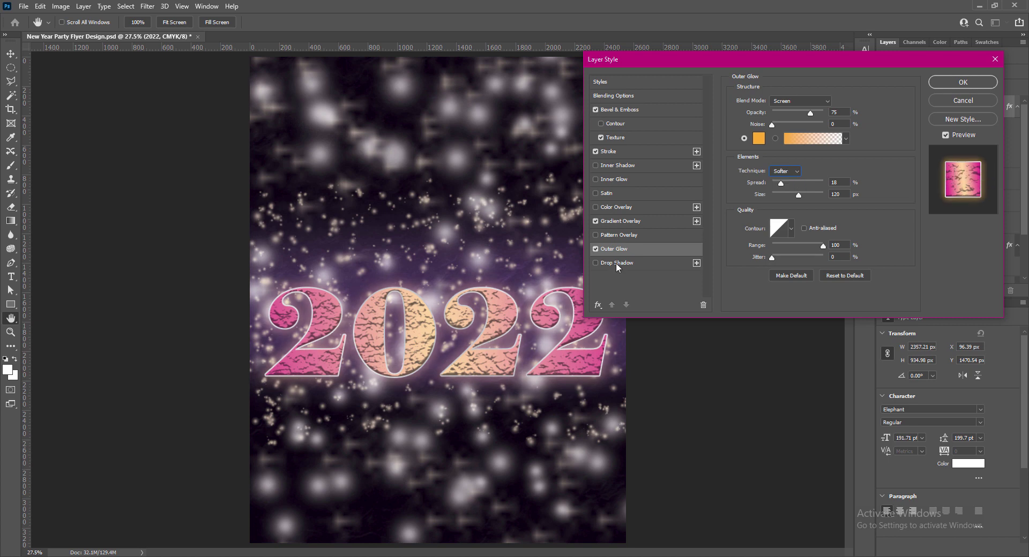
# Add a Drop Shadow to the "2022" text with 21 px distance, 9% spread and 6 px size.
pyautogui.click(616, 263)
pyautogui.moveTo(777, 150); pyautogui.dragTo(776, 173)
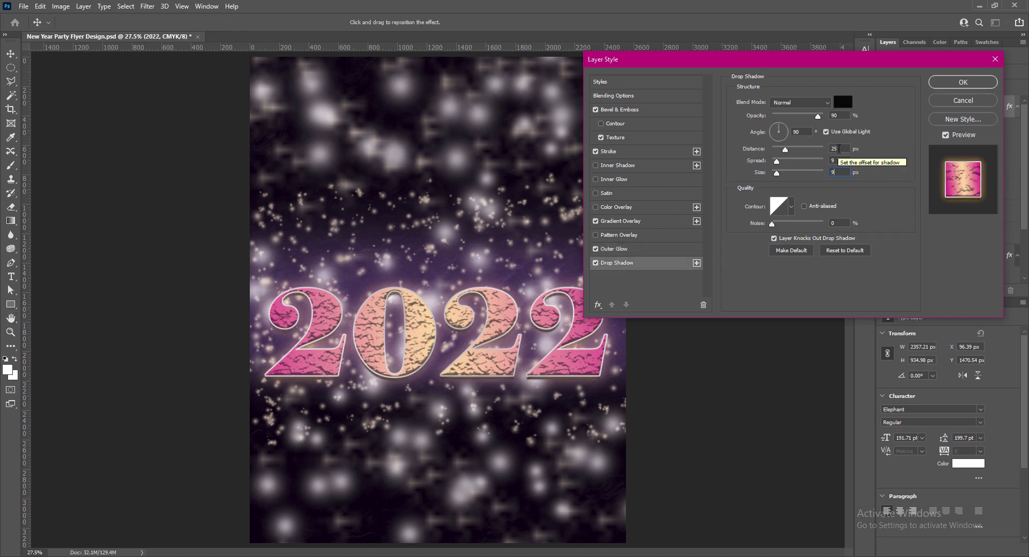
pyautogui.moveTo(838, 149); pyautogui.dragTo(822, 149)
pyautogui.write('21')
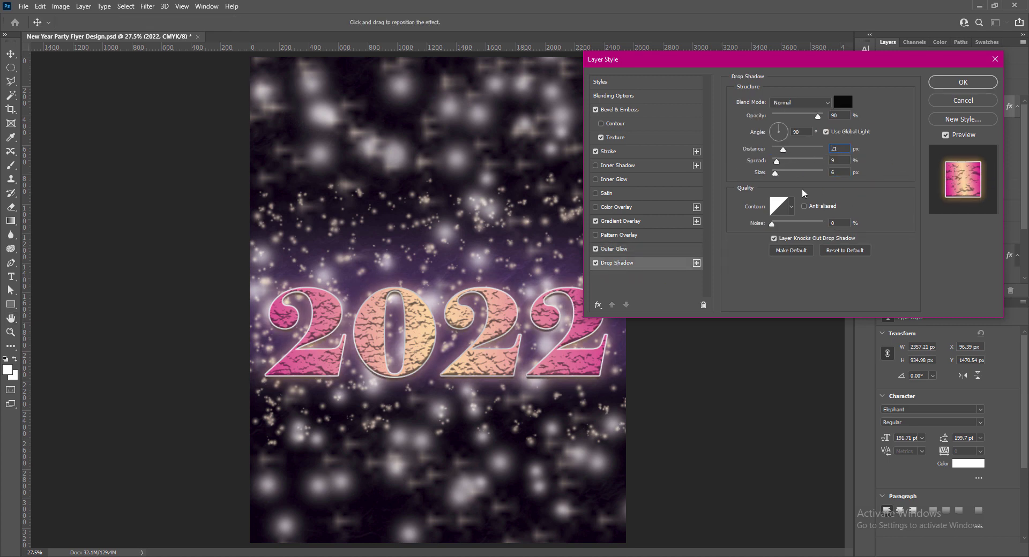
# Reduce the Outer Glow to 12% spread and 33 px size and apply the layer style.
pyautogui.click(611, 152)
pyautogui.click(614, 248)
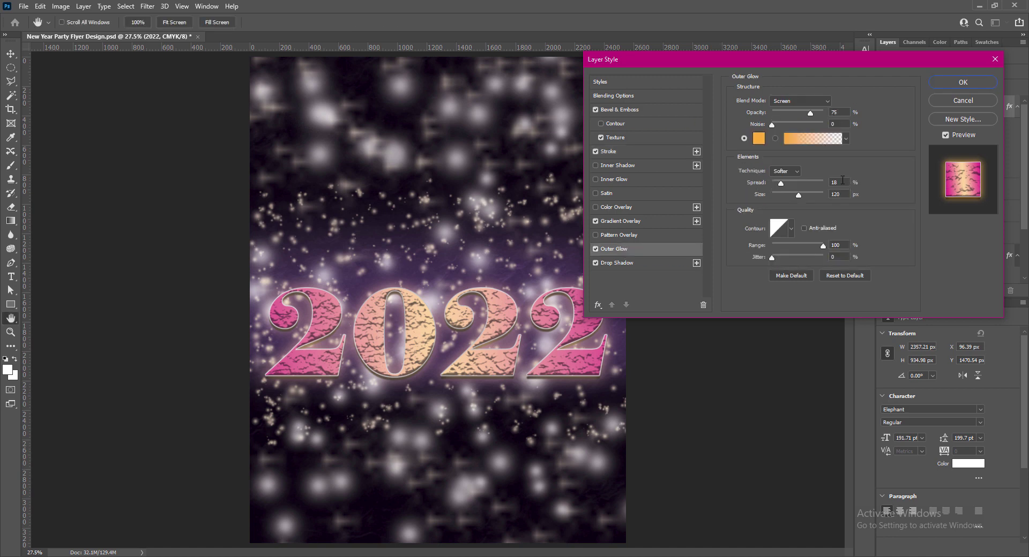
pyautogui.moveTo(780, 195); pyautogui.dragTo(788, 197)
pyautogui.write('33')
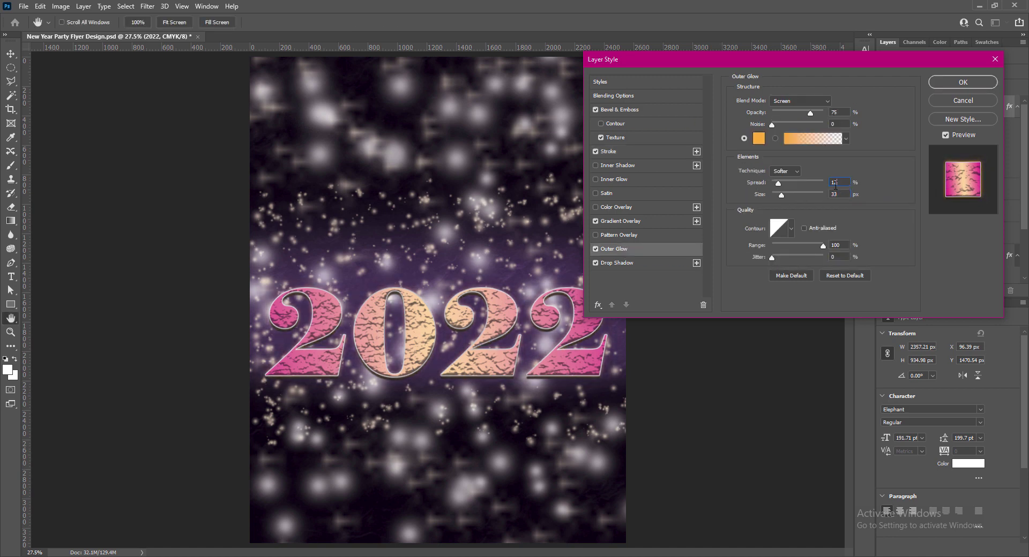
pyautogui.click(959, 83)
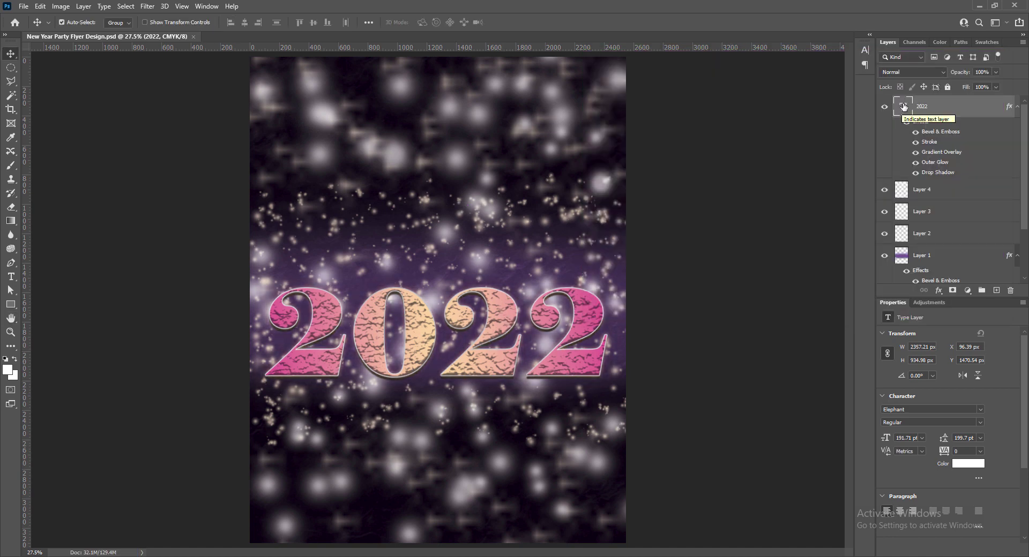
# Change the starting color stop of the "2022" Gradient Overlay to a light orange.
pyautogui.doubleClick(941, 152)
pyautogui.click(791, 128)
pyautogui.doubleClick(398, 454)
pyautogui.moveTo(787, 292); pyautogui.dragTo(815, 257)
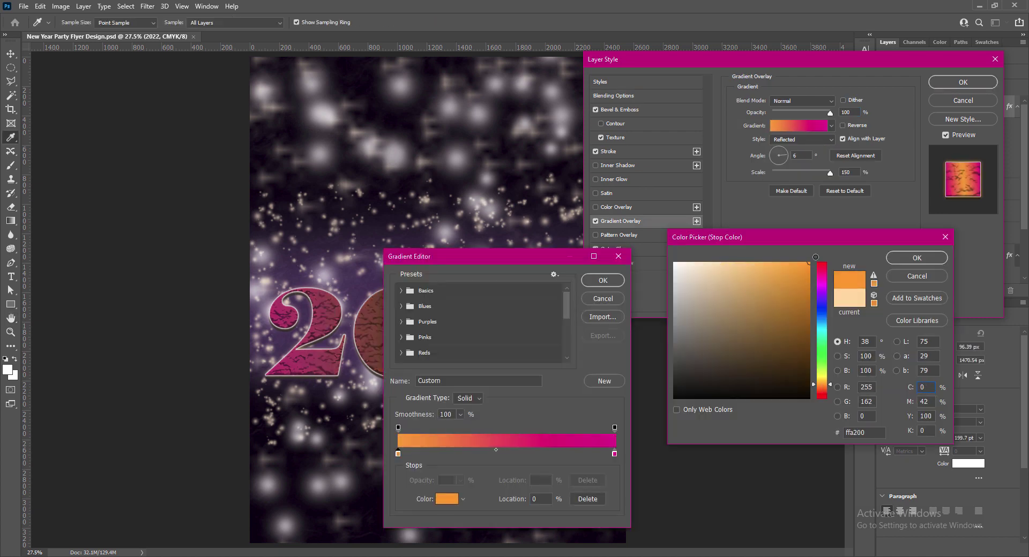
pyautogui.moveTo(822, 386); pyautogui.dragTo(824, 384)
pyautogui.click(917, 259)
pyautogui.click(604, 278)
pyautogui.click(795, 126)
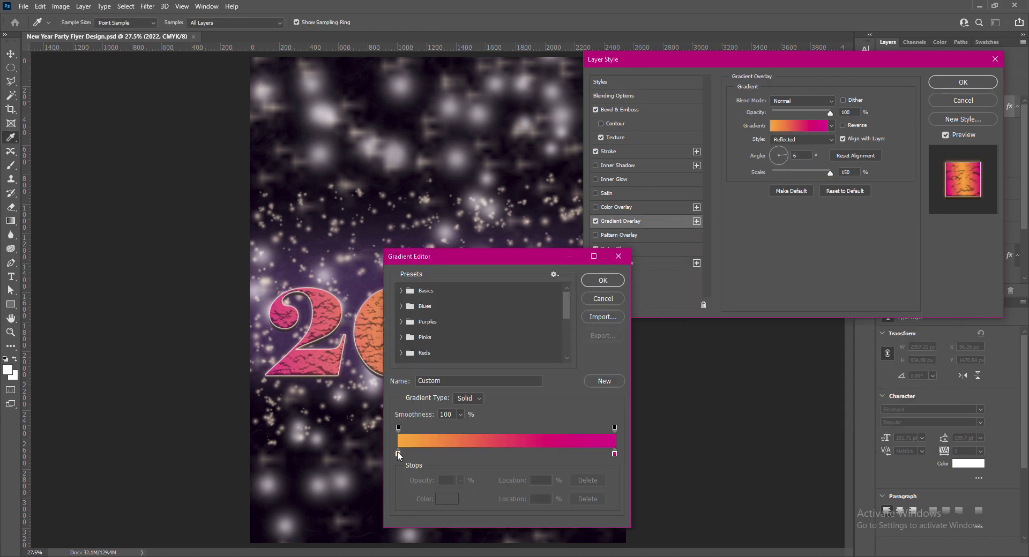
pyautogui.doubleClick(398, 454)
pyautogui.click(917, 258)
pyautogui.click(603, 280)
# Recolor the Outer Glow to light violet, set its size to 51 px and apply the layer style.
pyautogui.click(615, 248)
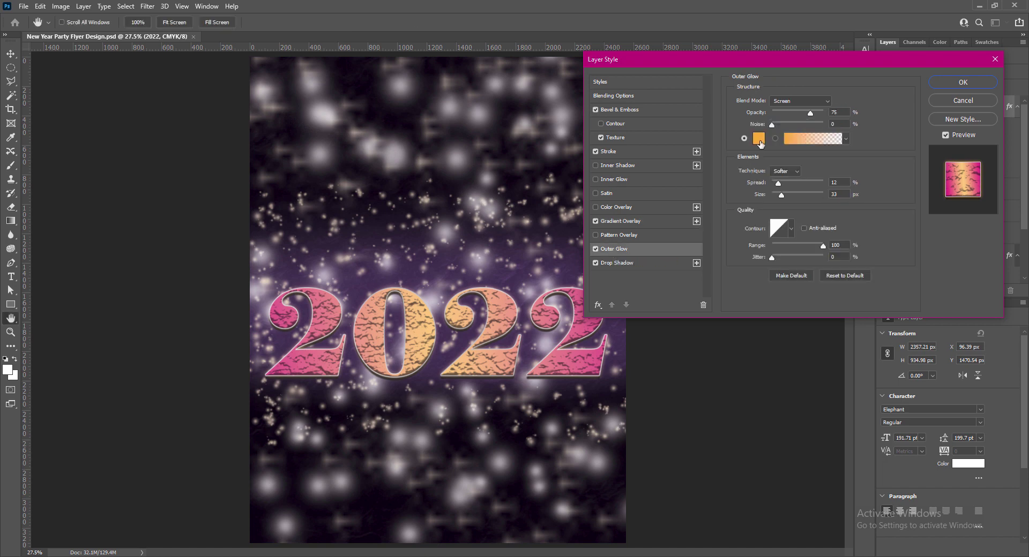
pyautogui.click(760, 141)
pyautogui.click(822, 294)
pyautogui.moveTo(711, 317); pyautogui.dragTo(704, 260)
pyautogui.click(911, 258)
pyautogui.moveTo(781, 195); pyautogui.dragTo(785, 195)
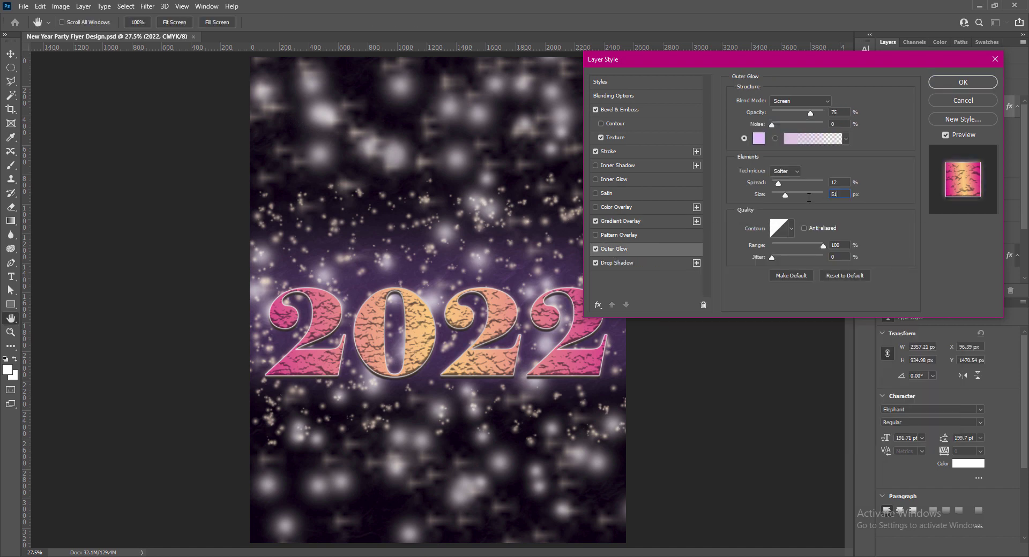
pyautogui.click(963, 82)
# Move the "2022" text down about 80 px and save the document.
pyautogui.moveTo(498, 319); pyautogui.dragTo(500, 330)
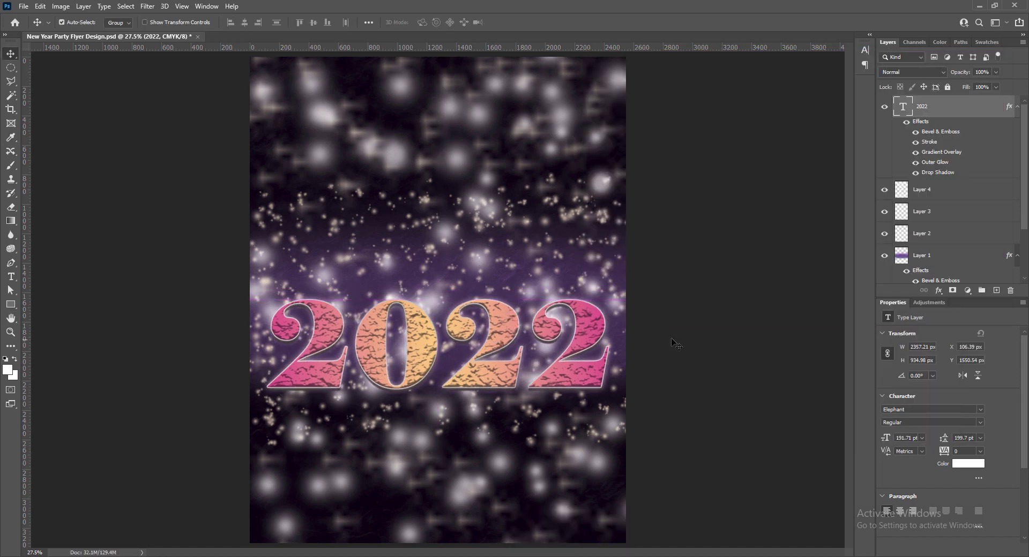
pyautogui.hotkey('ctrl', 's')
# Set the first color stop of the "2022" stroke gradient to white, adjust the gradient's angle and apply the style.
pyautogui.doubleClick(960, 107)
pyautogui.click(641, 152)
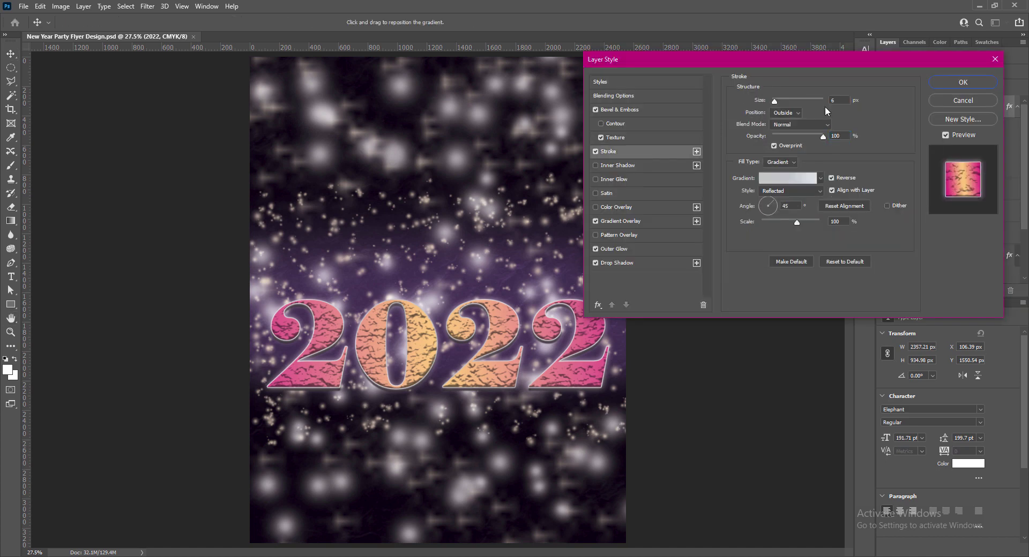
pyautogui.click(787, 177)
pyautogui.doubleClick(398, 454)
pyautogui.click(674, 263)
pyautogui.click(911, 258)
pyautogui.doubleClick(614, 455)
pyautogui.click(911, 258)
pyautogui.click(603, 280)
pyautogui.moveTo(840, 101); pyautogui.dragTo(786, 101)
pyautogui.write('3')
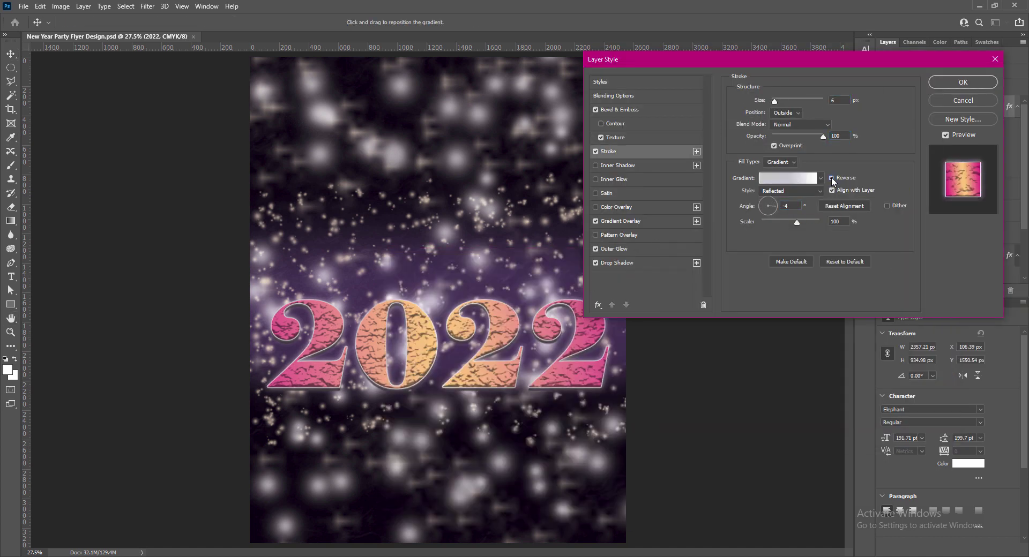
pyautogui.press('Return')
# Set the Drop Shadow of the "2022" text to 27 px distance and 9 px size.
pyautogui.doubleClick(937, 172)
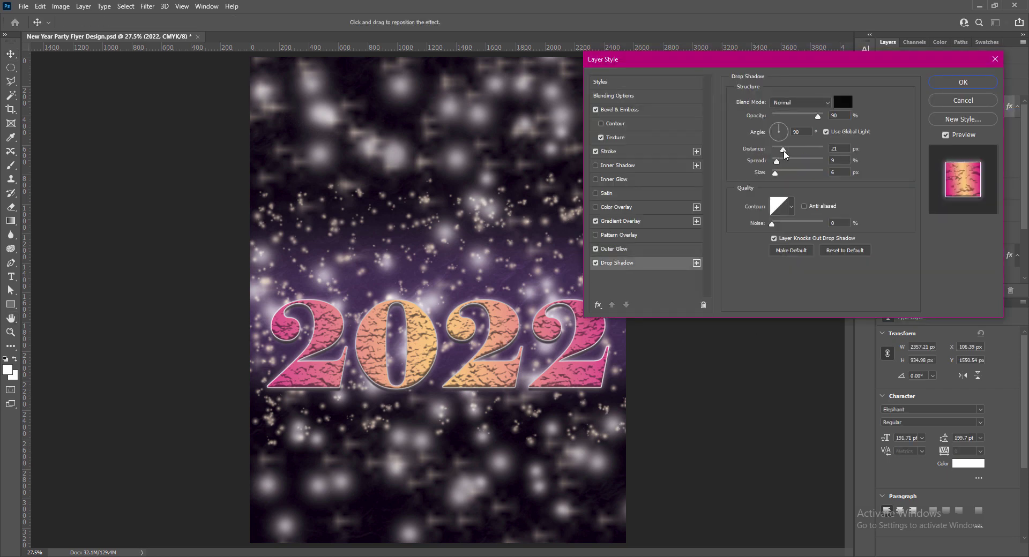
pyautogui.moveTo(783, 151); pyautogui.dragTo(827, 172)
pyautogui.write('12')
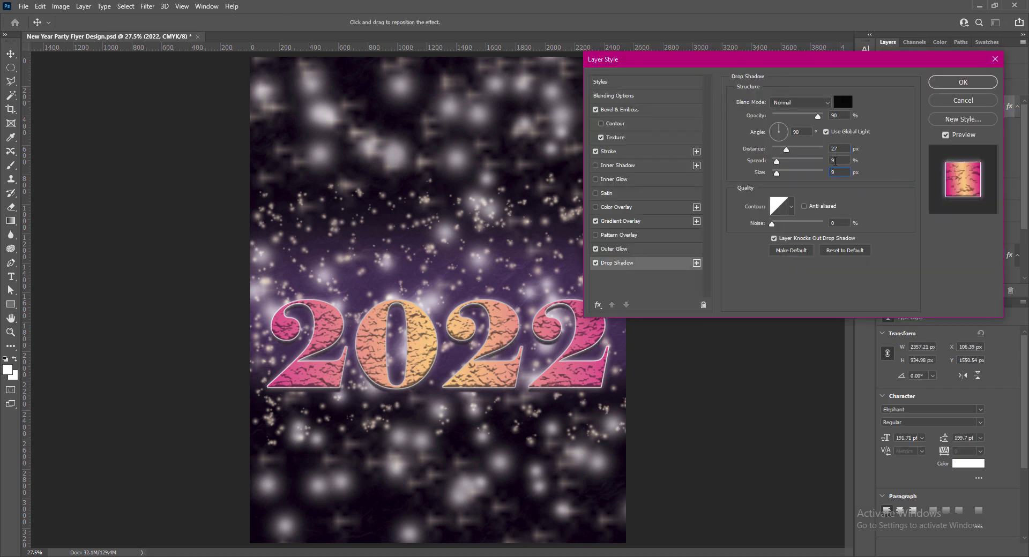
pyautogui.press('Return')
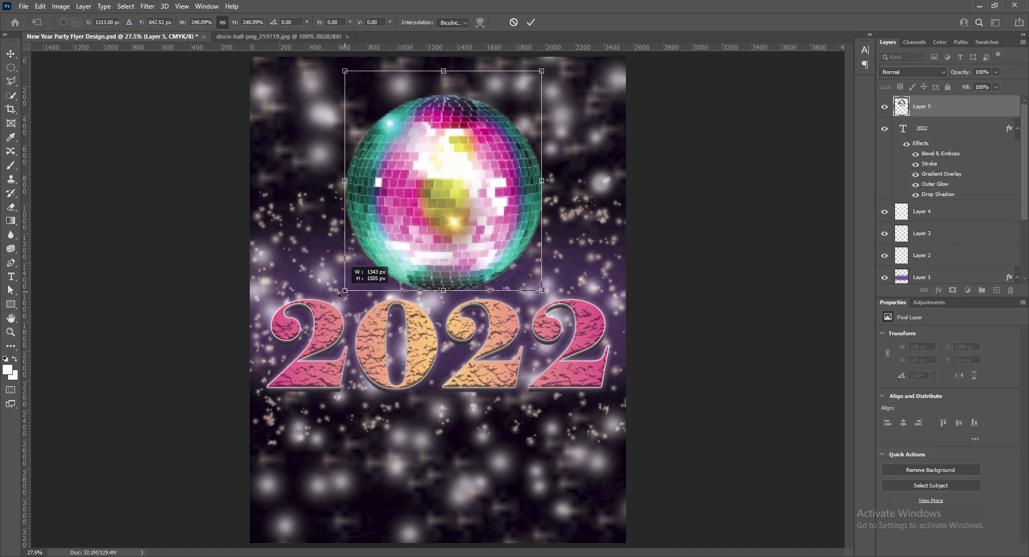
# Enlarge the disco ball to about 1527 × 1712 px and move it down to overlap the top of "2022".
pyautogui.moveTo(341, 294); pyautogui.dragTo(314, 325)
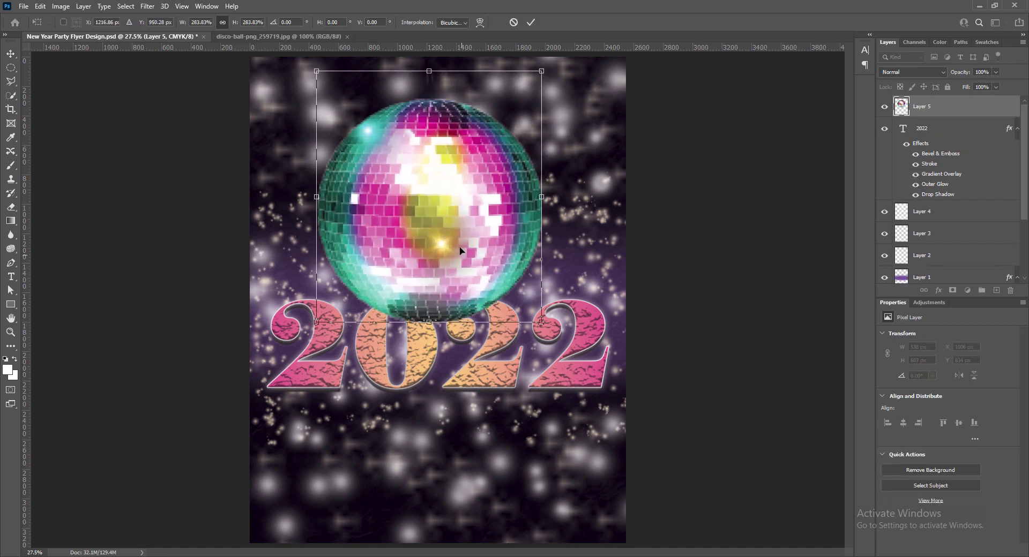
pyautogui.moveTo(457, 238); pyautogui.dragTo(458, 260)
pyautogui.press('Return')
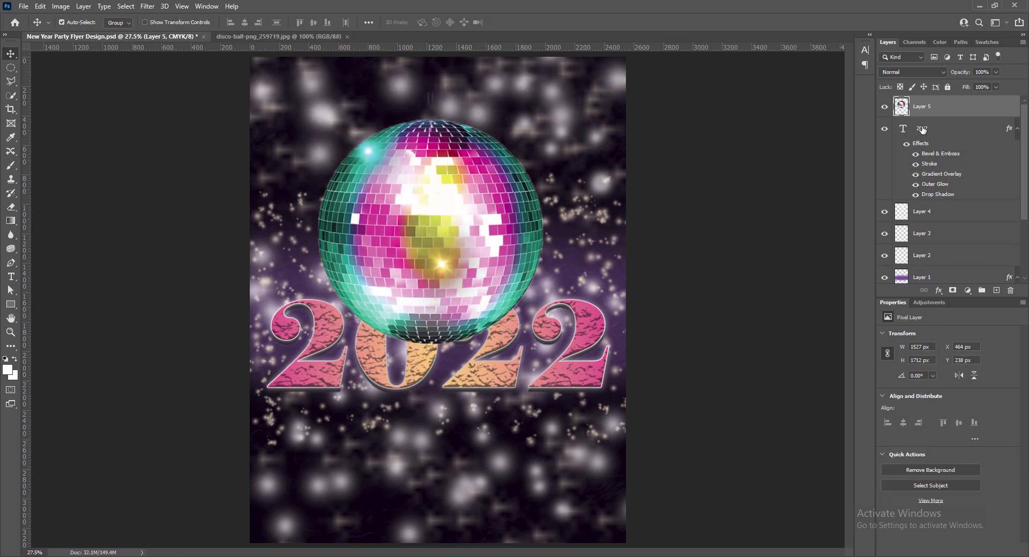
# Bring the "2022" text in front of the disco ball and move the ball down about 131 px.
pyautogui.moveTo(922, 129); pyautogui.dragTo(919, 100)
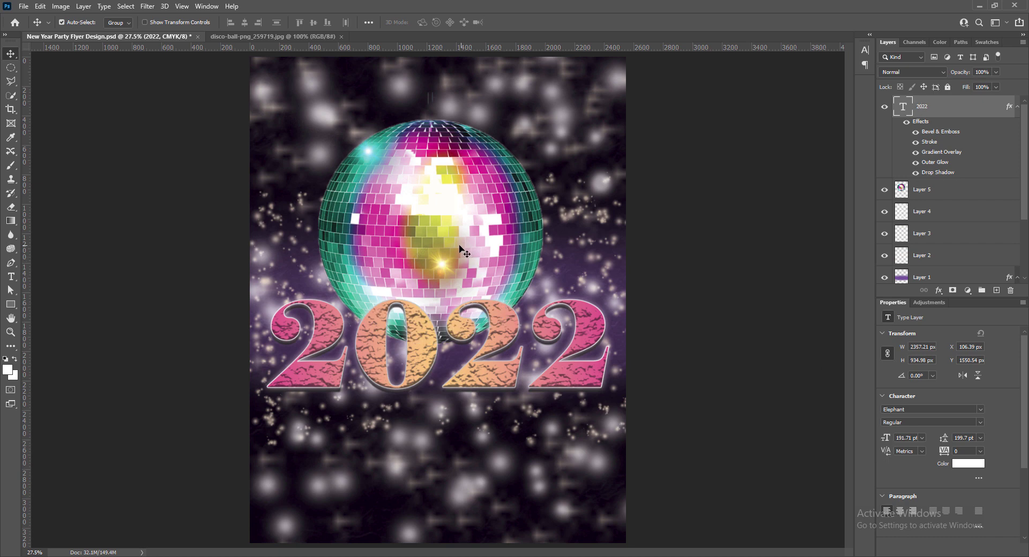
pyautogui.moveTo(460, 231); pyautogui.dragTo(463, 251)
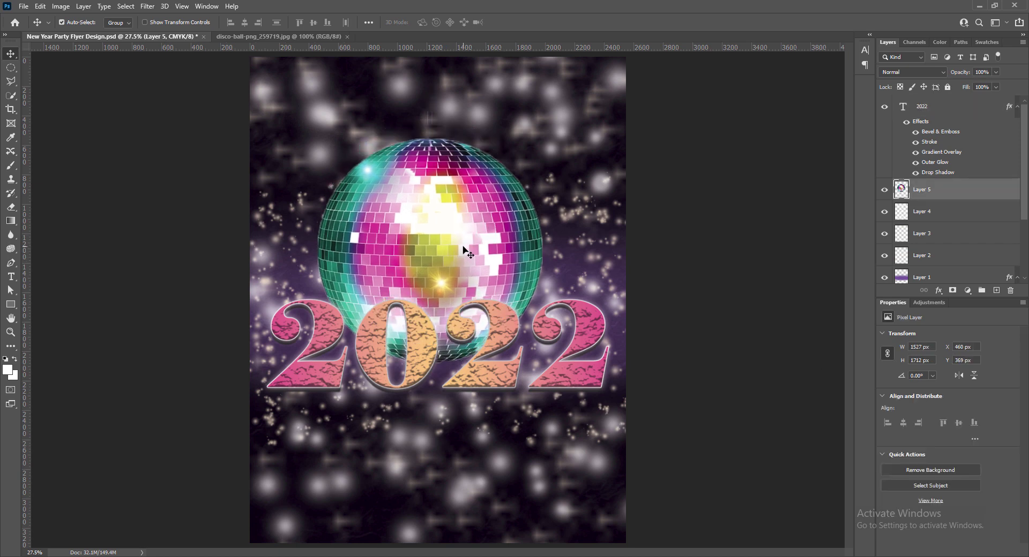
# Close the disco ball source image and scale the placed ball down to about 1239 × 1389 px, centered behind "2022".
pyautogui.click(346, 36)
pyautogui.hotkey('ctrl', 't')
pyautogui.moveTo(317, 111); pyautogui.dragTo(360, 159)
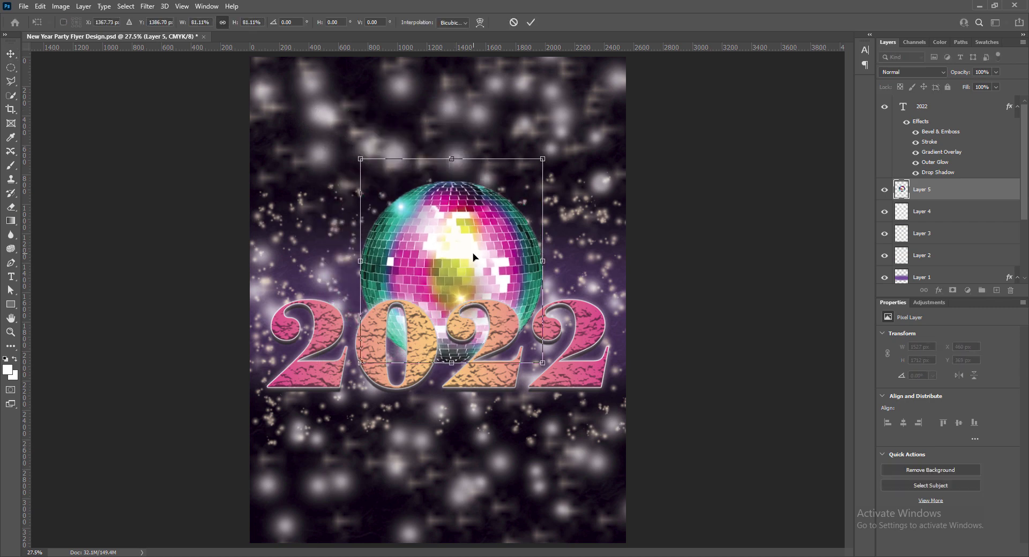
pyautogui.press('Return')
pyautogui.moveTo(465, 286); pyautogui.dragTo(445, 282)
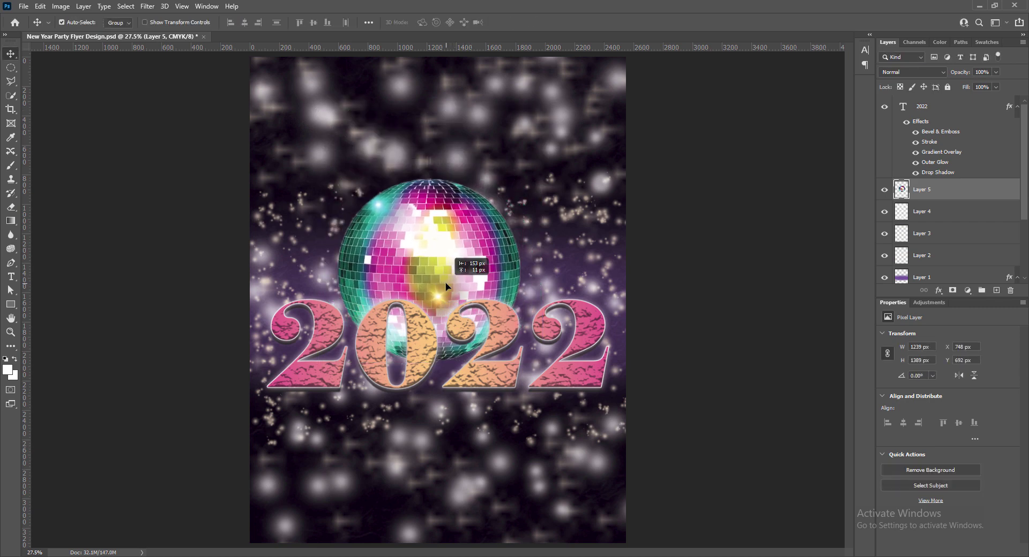
# Rotate the disco ball slightly counter-clockwise and reposition it behind the "2022" text.
pyautogui.hotkey('ctrl', 't')
pyautogui.moveTo(549, 352); pyautogui.dragTo(553, 347)
pyautogui.press('Return')
pyautogui.moveTo(462, 285); pyautogui.dragTo(467, 281)
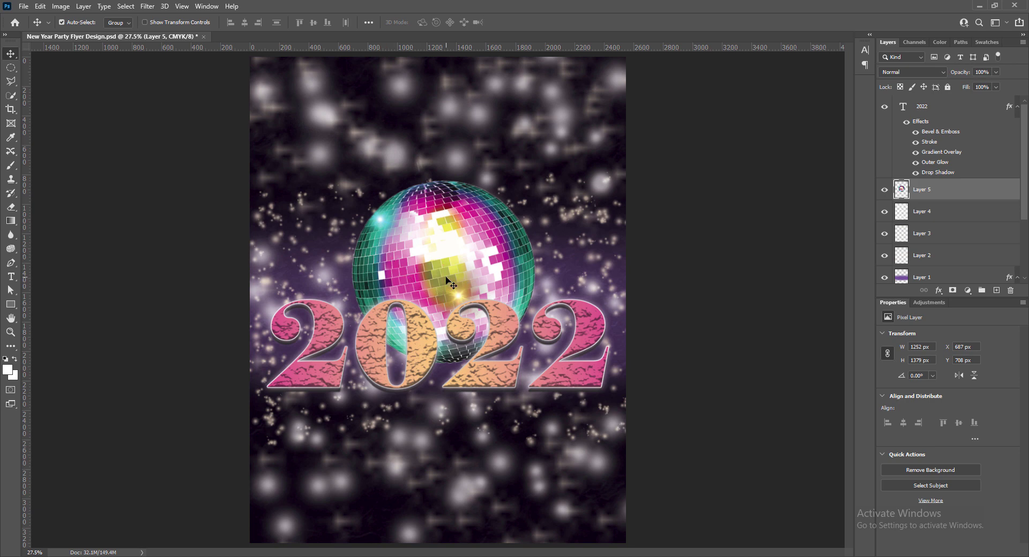
# Apply Color Balance to the disco ball with Cyan–Red +100 and Magenta–Green -33, adjusting Yellow–Blue as well.
pyautogui.click(61, 6)
pyautogui.click(917, 190)
pyautogui.click(61, 6)
pyautogui.moveTo(78, 35)
pyautogui.click(193, 98)
pyautogui.moveTo(642, 281); pyautogui.dragTo(697, 283)
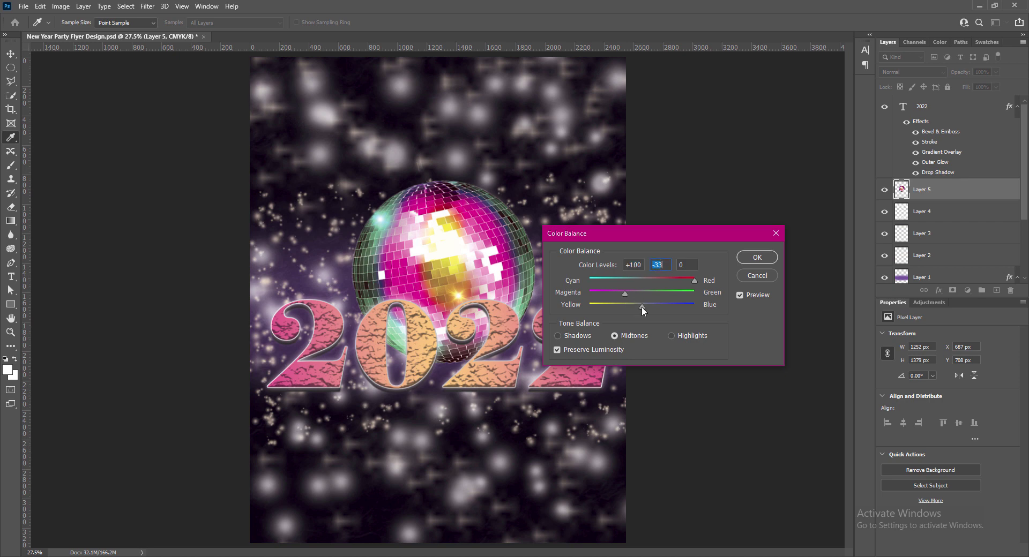
pyautogui.moveTo(681, 309); pyautogui.dragTo(681, 309)
pyautogui.click(755, 259)
# Adjust the disco ball's contrast with Brightness/Contrast.
pyautogui.click(61, 6)
pyautogui.moveTo(78, 34)
pyautogui.click(193, 34)
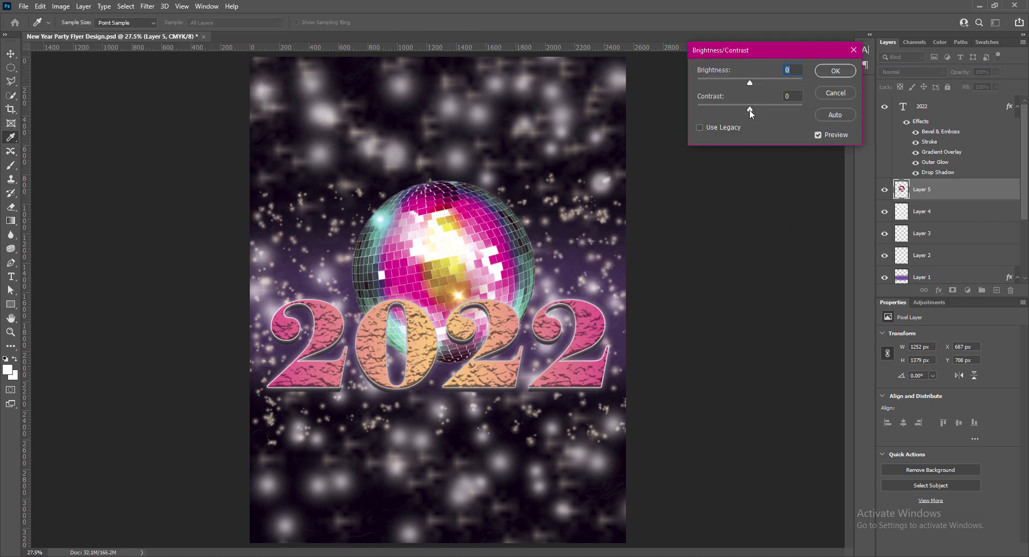
pyautogui.click(836, 72)
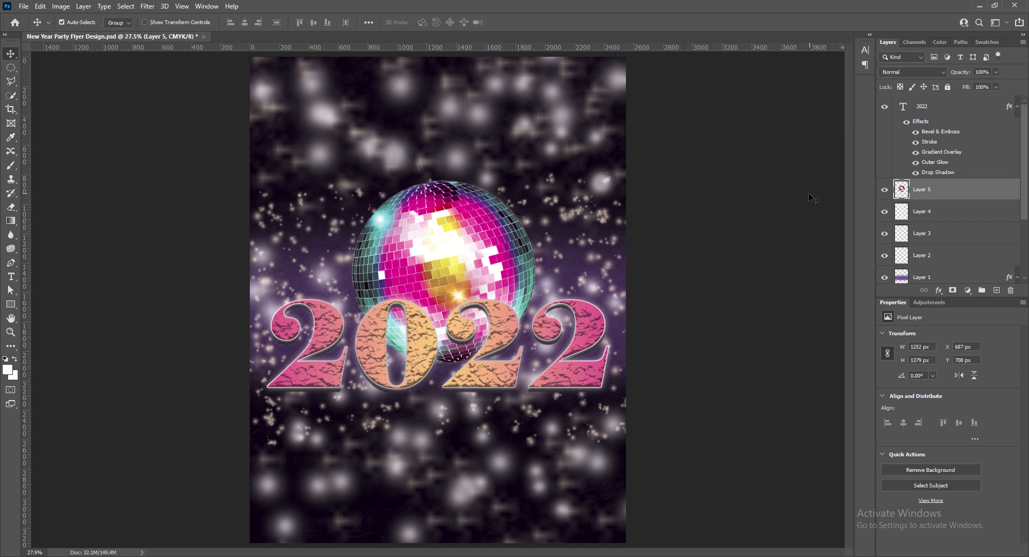
# Add a light pink Outer Glow in Screen mode at 75% opacity to the disco ball, adjust its spread and size, and save.
pyautogui.doubleClick(935, 162)
pyautogui.click(758, 141)
pyautogui.click(689, 265)
pyautogui.click(917, 257)
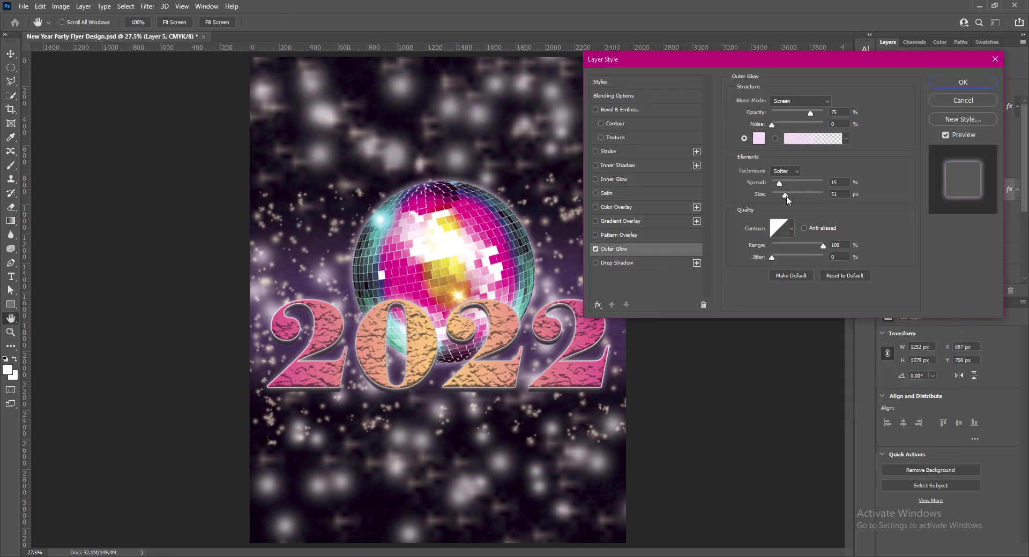
pyautogui.moveTo(785, 196)
pyautogui.mouseDown()
pyautogui.moveTo(780, 185)
pyautogui.moveTo(786, 197)
pyautogui.mouseUp()
pyautogui.write('18')
pyautogui.click(837, 183)
pyautogui.press('Up')
pyautogui.press('Return')
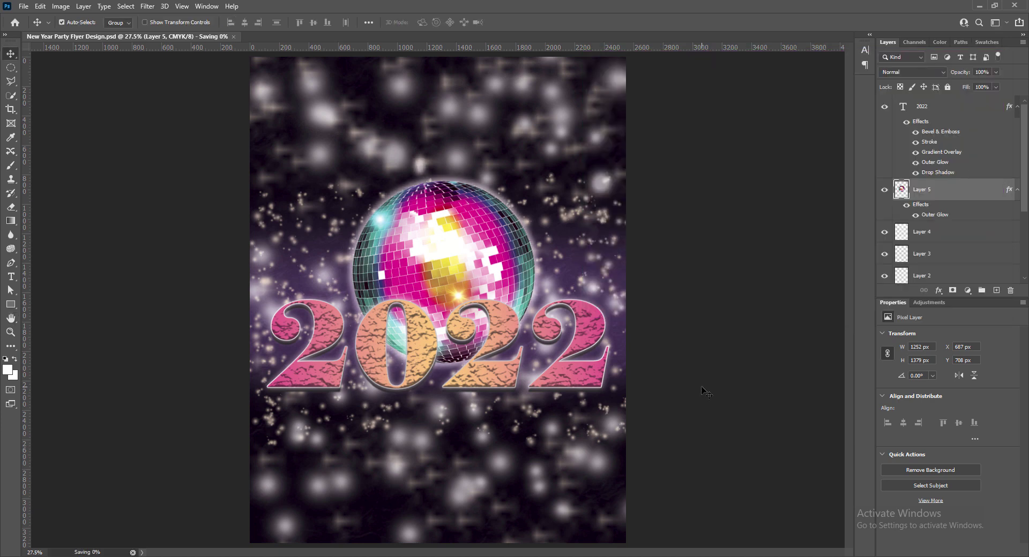
# Enlarge the disco ball to about 103% and place a duplicate of it over the lower part of "2022".
pyautogui.hotkey('ctrl', 't')
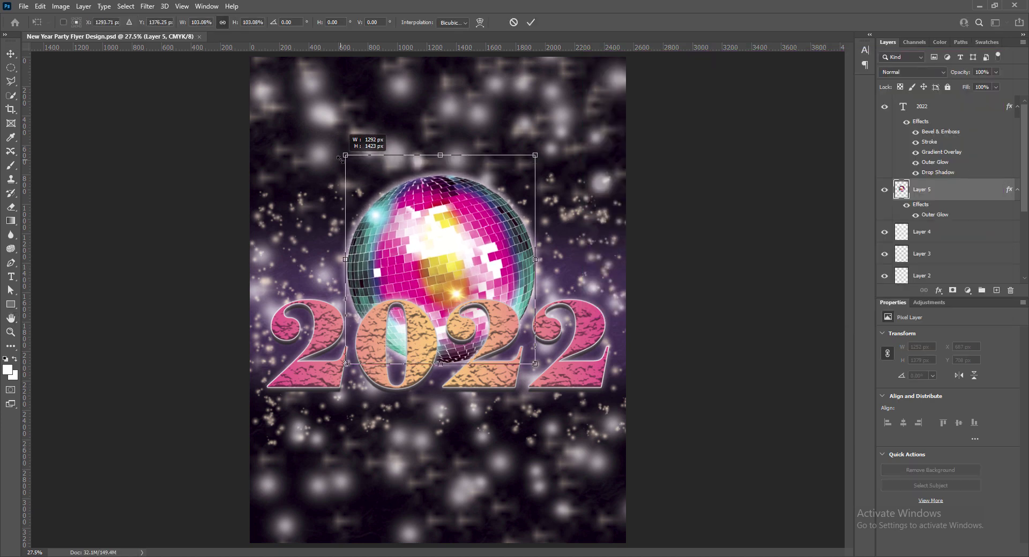
pyautogui.moveTo(441, 256); pyautogui.dragTo(493, 392)
pyautogui.press('Return')
# Flip the ball copy horizontally, shrink it to about 350 × 385 px and place it in front of the first "2"'s foot.
pyautogui.hotkey('ctrl', 't')
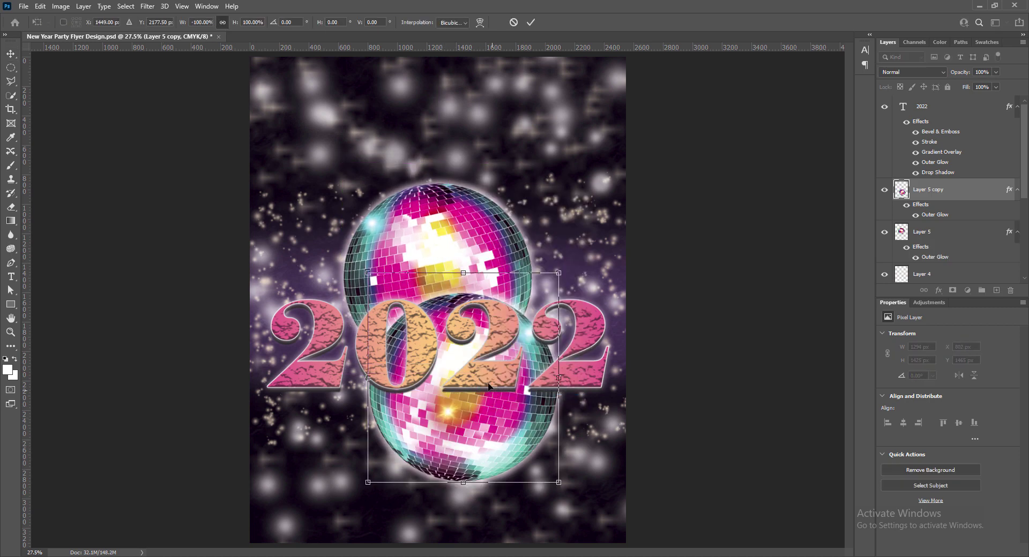
pyautogui.moveTo(553, 264); pyautogui.dragTo(427, 399)
pyautogui.press('Return')
pyautogui.moveTo(408, 450); pyautogui.dragTo(343, 394)
pyautogui.hotkey('ctrl', ']')
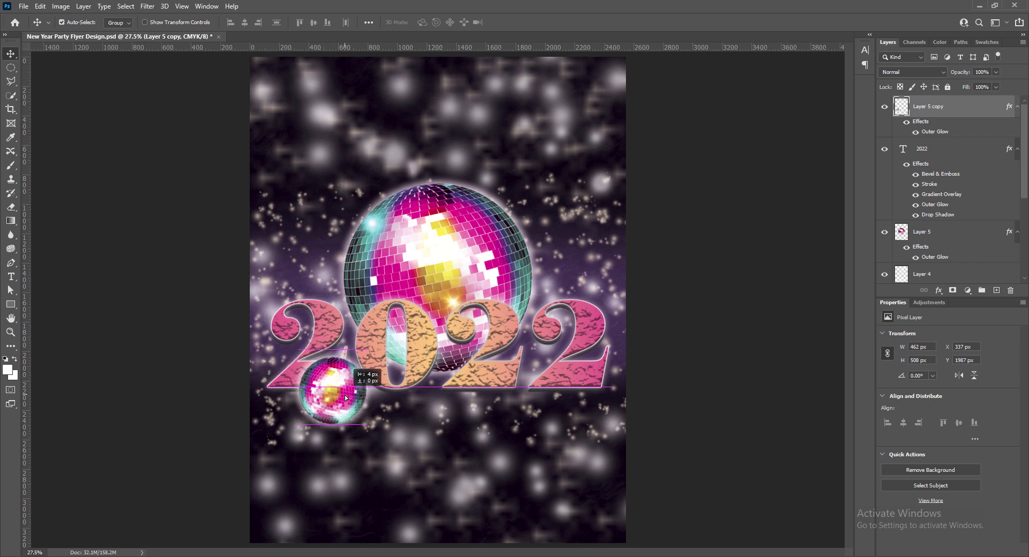
pyautogui.hotkey('ctrl', 't')
pyautogui.moveTo(299, 349); pyautogui.dragTo(316, 367)
pyautogui.press('Return')
# Place a copy of the small disco ball at the foot of the last "2" and save the document.
pyautogui.moveTo(343, 399); pyautogui.dragTo(563, 401)
pyautogui.moveTo(625, 437); pyautogui.dragTo(590, 405)
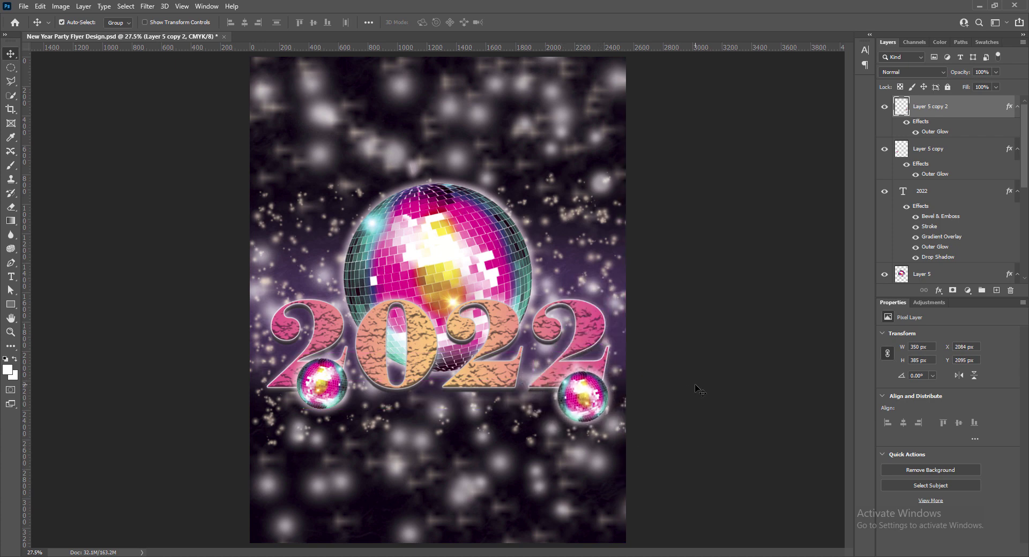
pyautogui.keyDown('ctrl'); pyautogui.click(320, 396); pyautogui.keyUp('ctrl')
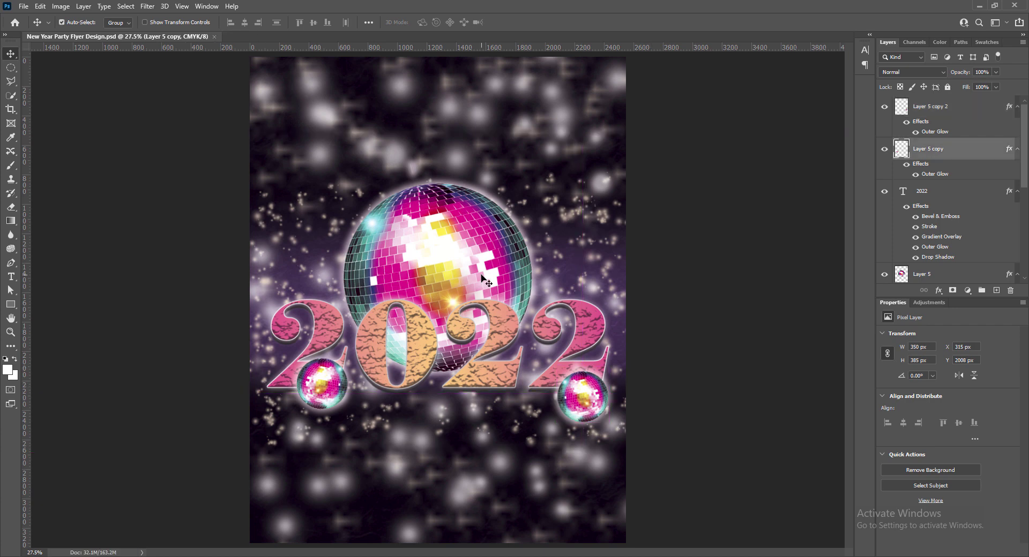
# Duplicate the large disco ball, rotate the copy to about -165.5°, scale it to about 44% and place it behind the last two digits.
pyautogui.moveTo(481, 275); pyautogui.dragTo(531, 245)
pyautogui.hotkey('ctrl', 't')
pyautogui.rightClick(530, 222)
pyautogui.click(577, 392)
pyautogui.rightClick(505, 228)
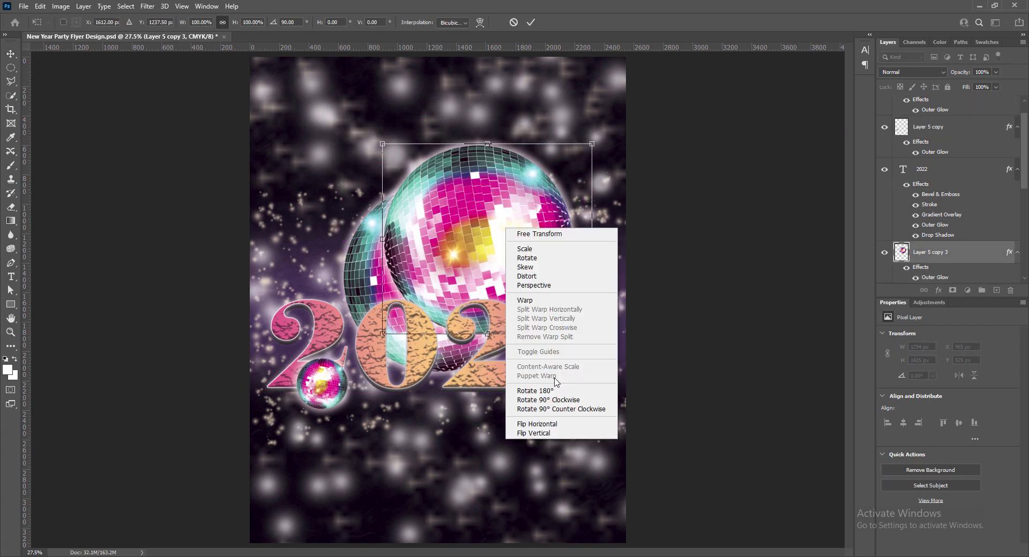
pyautogui.click(562, 400)
pyautogui.moveTo(387, 128); pyautogui.dragTo(501, 250)
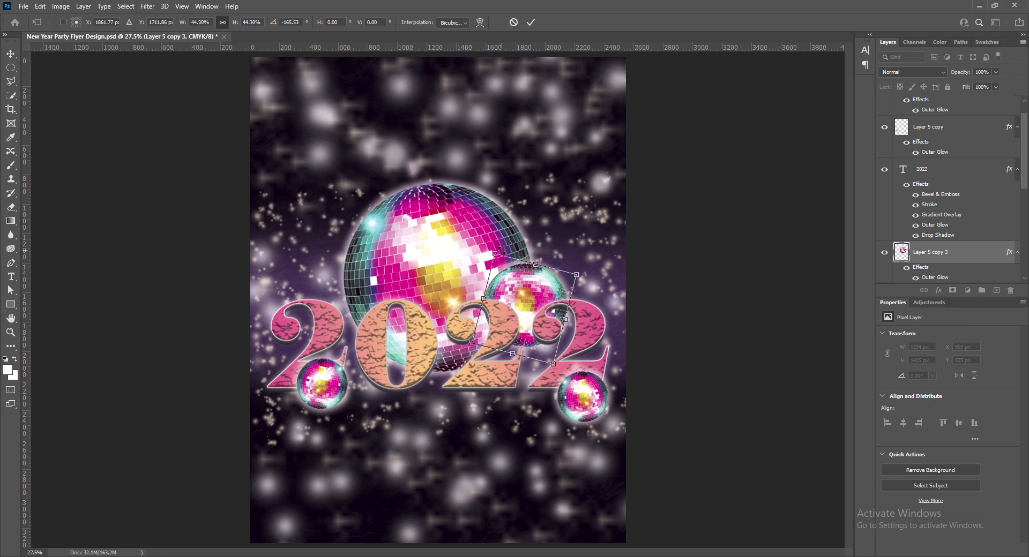
pyautogui.press('Return')
# Place a horizontally flipped copy of the medium ball behind the first "2", nudge both medium balls into position and save.
pyautogui.moveTo(531, 323); pyautogui.dragTo(330, 304)
pyautogui.hotkey('ctrl', 't')
pyautogui.rightClick(393, 281)
pyautogui.click(424, 477)
pyautogui.press('Return')
pyautogui.hotkey('ctrl', 'z')
pyautogui.moveTo(541, 300); pyautogui.dragTo(541, 306)
pyautogui.moveTo(334, 292); pyautogui.dragTo(329, 287)
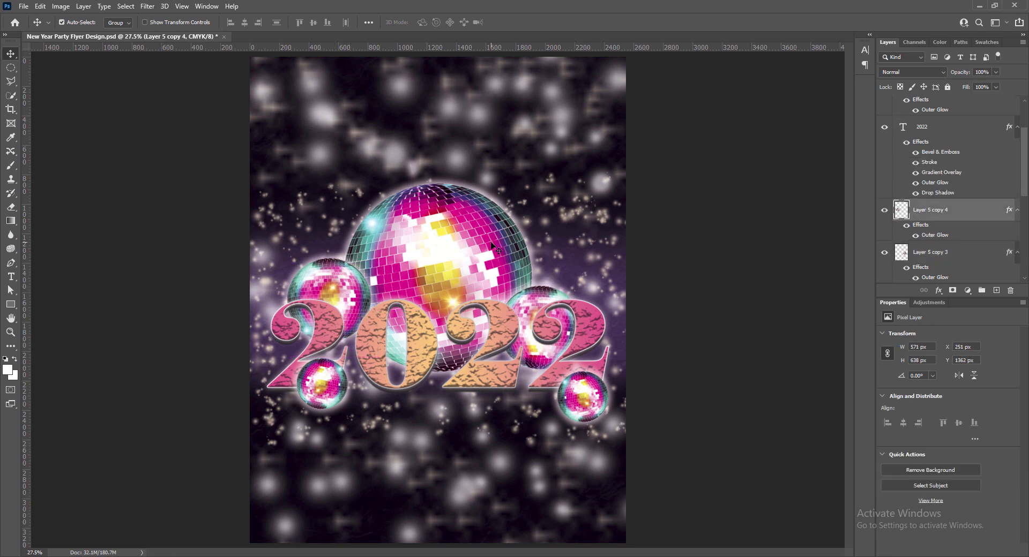
pyautogui.hotkey('ctrl', 's')
# Add a new top layer and draw a white five-point star about 132 × 126 px above the large disco ball's upper-left edge.
pyautogui.scroll(2, 1025, 124)
pyautogui.click(1005, 115)
pyautogui.click(995, 294)
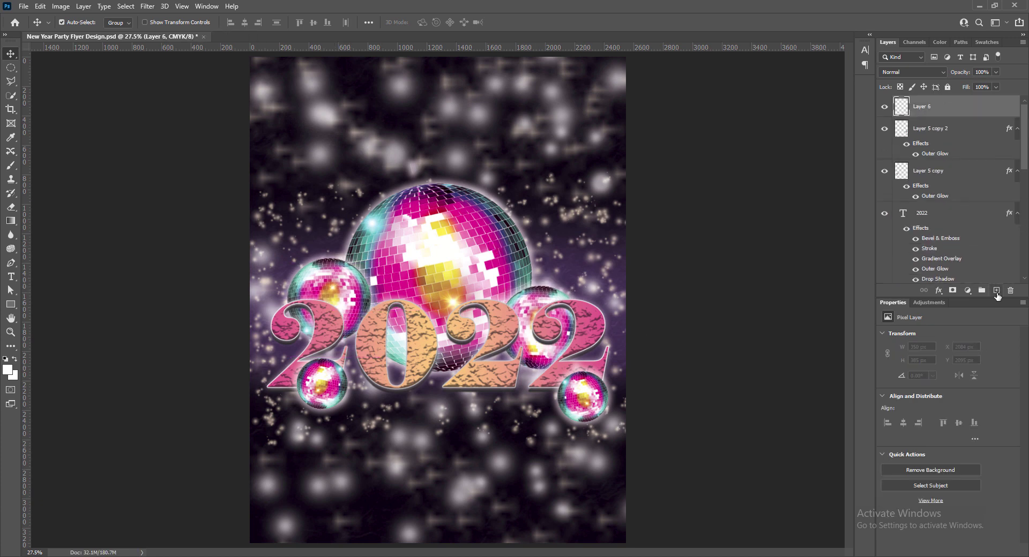
pyautogui.rightClick(11, 307)
pyautogui.click(60, 359)
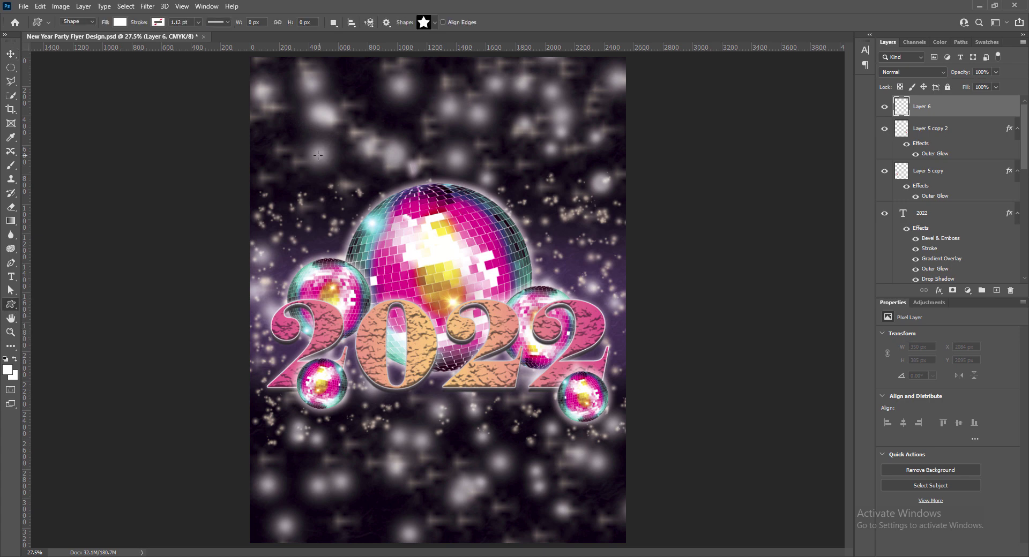
pyautogui.moveTo(329, 173); pyautogui.dragTo(336, 173)
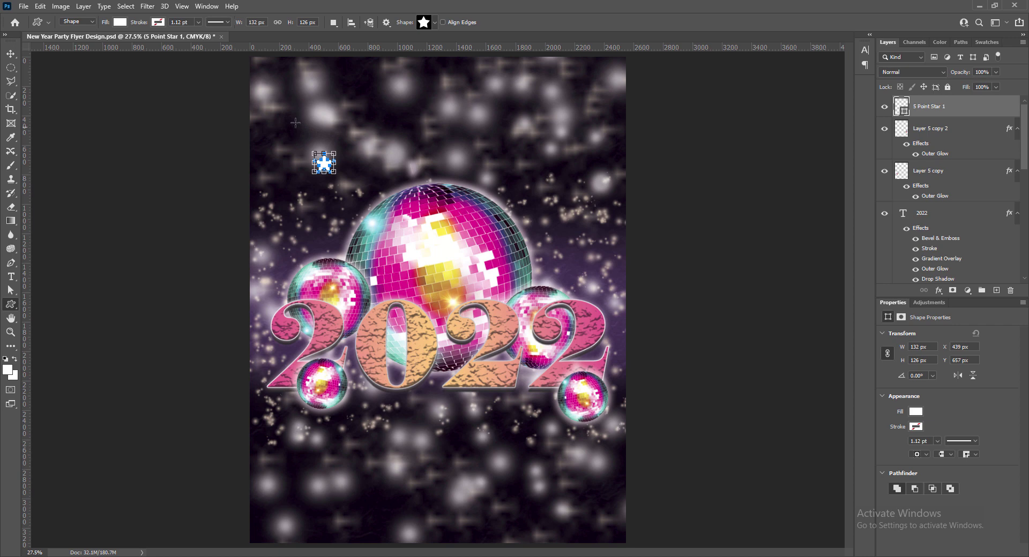
# Rotate the star clockwise to about 20.5°.
pyautogui.click(11, 54)
pyautogui.hotkey('ctrl', 't')
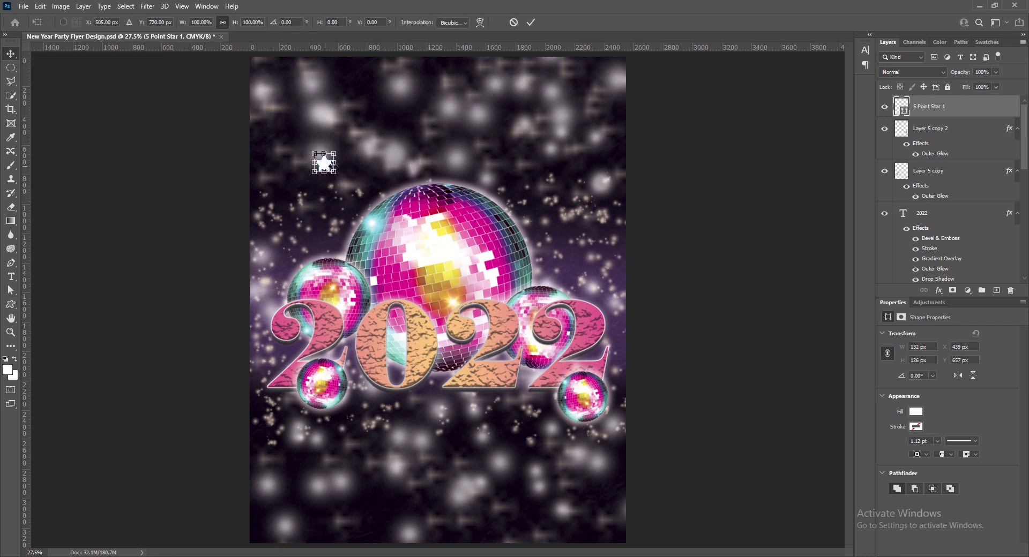
pyautogui.moveTo(340, 151); pyautogui.dragTo(343, 156)
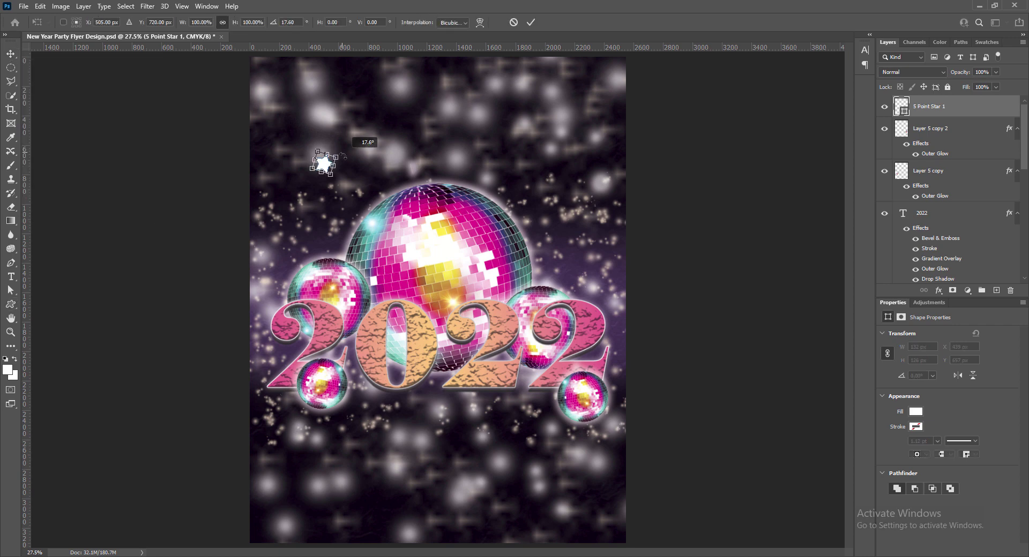
pyautogui.press('Return')
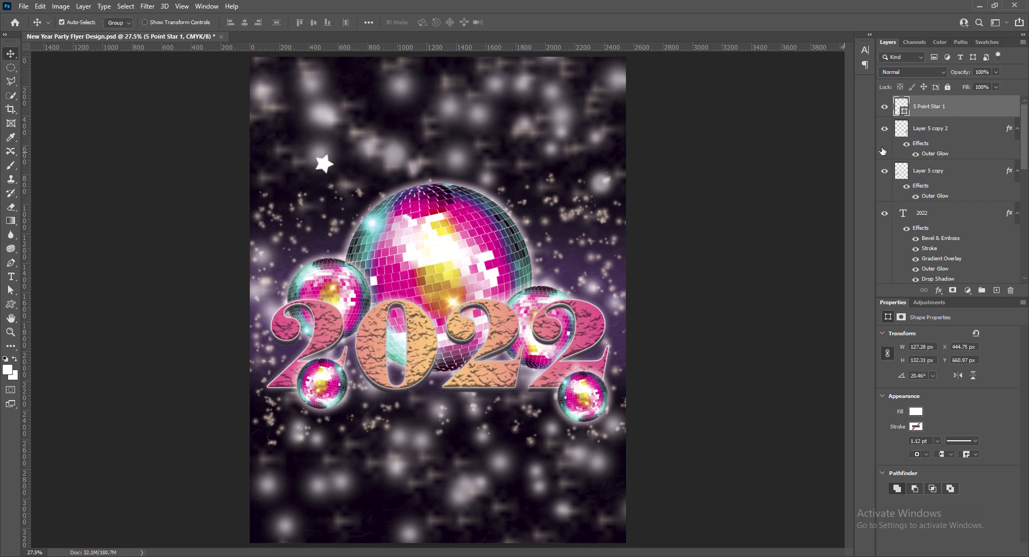
# Set the star's fill to the highlight color sampled from the large disco ball.
pyautogui.doubleClick(900, 106)
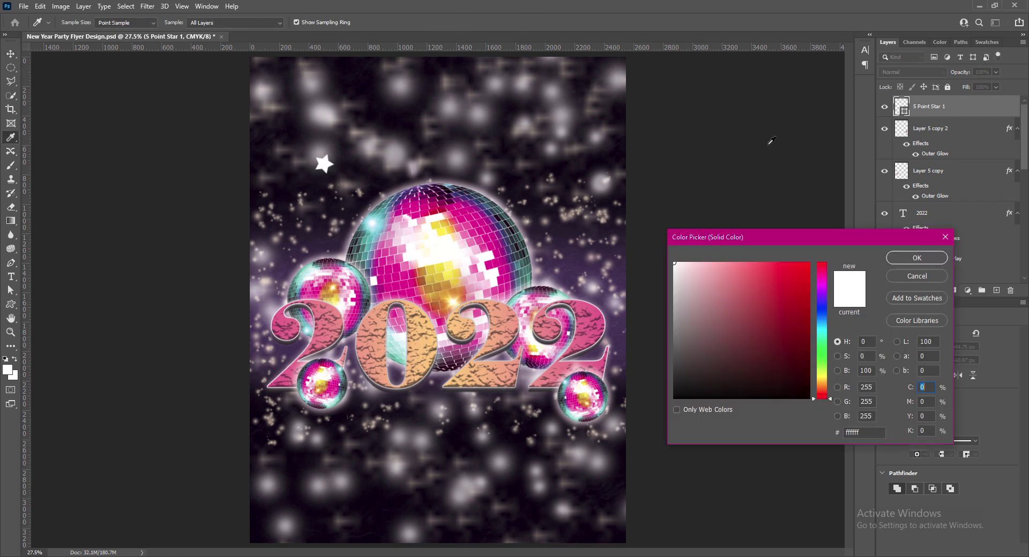
pyautogui.click(377, 221)
pyautogui.click(917, 258)
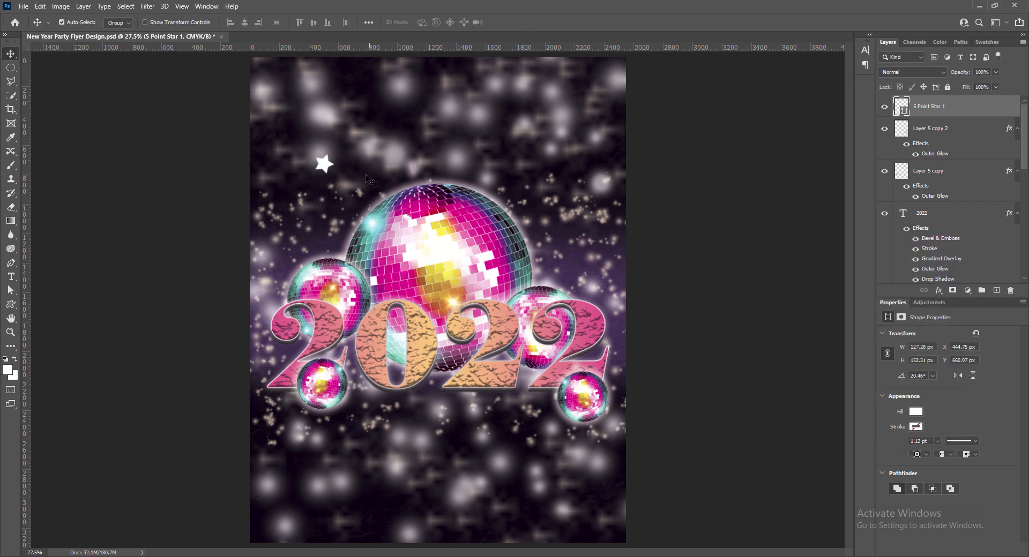
# Add an Outer Glow to the star in the pale blue sampled from the large ball's highlight.
pyautogui.click(903, 111)
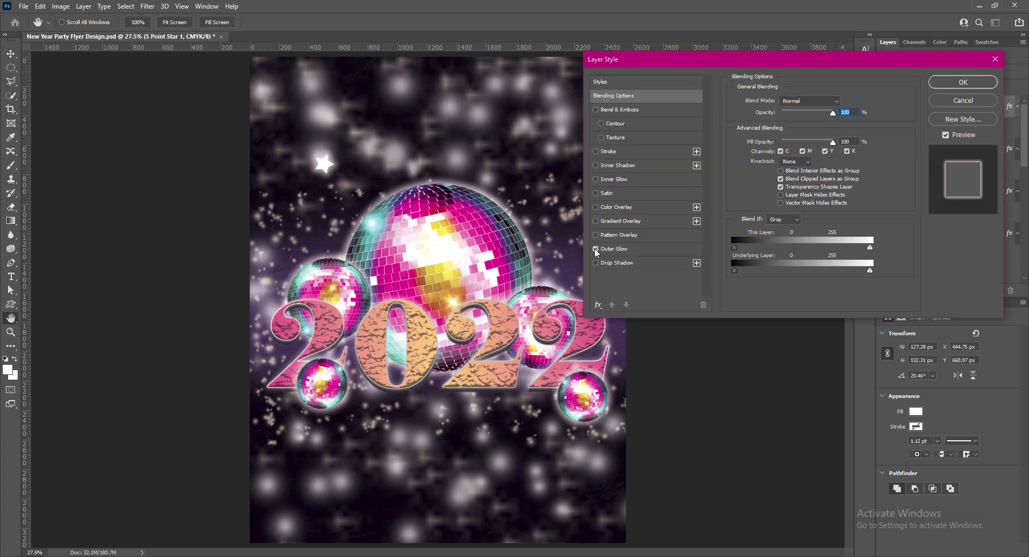
pyautogui.click(614, 249)
pyautogui.click(758, 139)
pyautogui.click(380, 217)
pyautogui.click(374, 225)
pyautogui.click(906, 262)
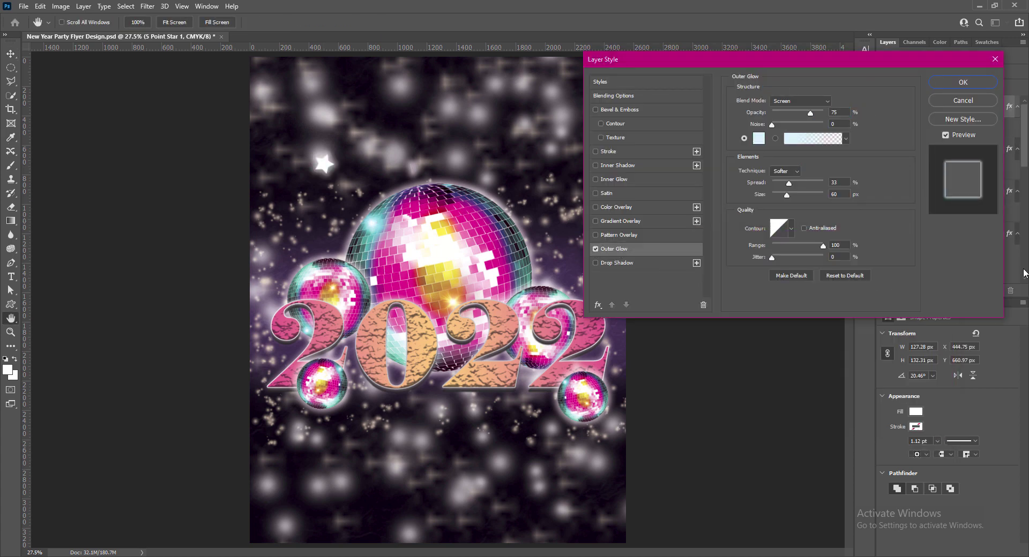
# Raise the star's Outer Glow size to about 111 px, try other blend modes for the glow and apply the style.
pyautogui.moveTo(787, 196); pyautogui.dragTo(796, 197)
pyautogui.moveTo(789, 184)
pyautogui.mouseDown()
pyautogui.moveTo(792, 195)
pyautogui.moveTo(820, 184)
pyautogui.moveTo(786, 197)
pyautogui.moveTo(826, 195)
pyautogui.moveTo(780, 185)
pyautogui.moveTo(800, 196)
pyautogui.mouseUp()
pyautogui.write('4542')
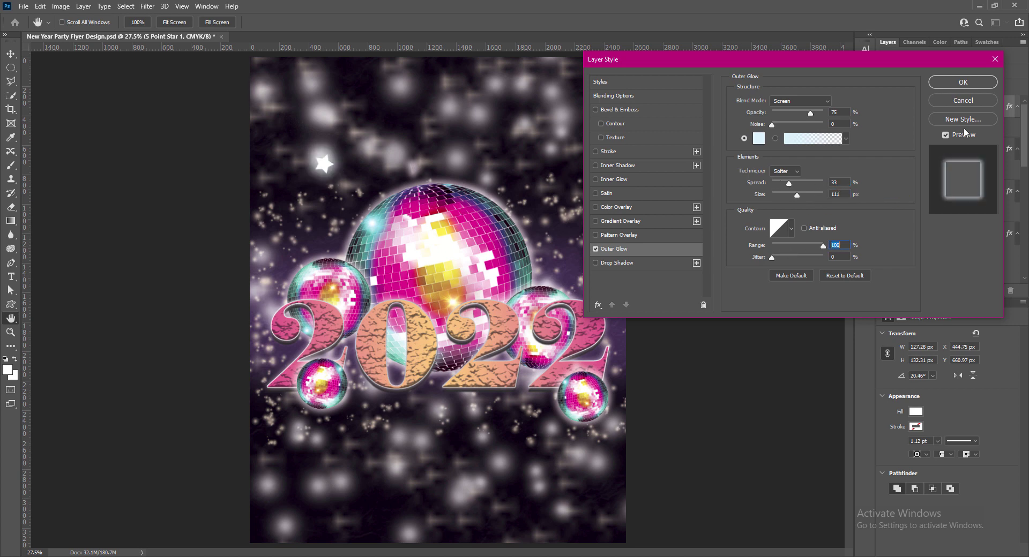
pyautogui.click(800, 101)
pyautogui.click(802, 238)
pyautogui.click(817, 102)
pyautogui.click(804, 191)
pyautogui.click(967, 84)
# Scale the star to about 92 × 96 px beside the first "2" and place transformed copies at the last "2" and between the middle digits' feet.
pyautogui.hotkey('ctrl', 't')
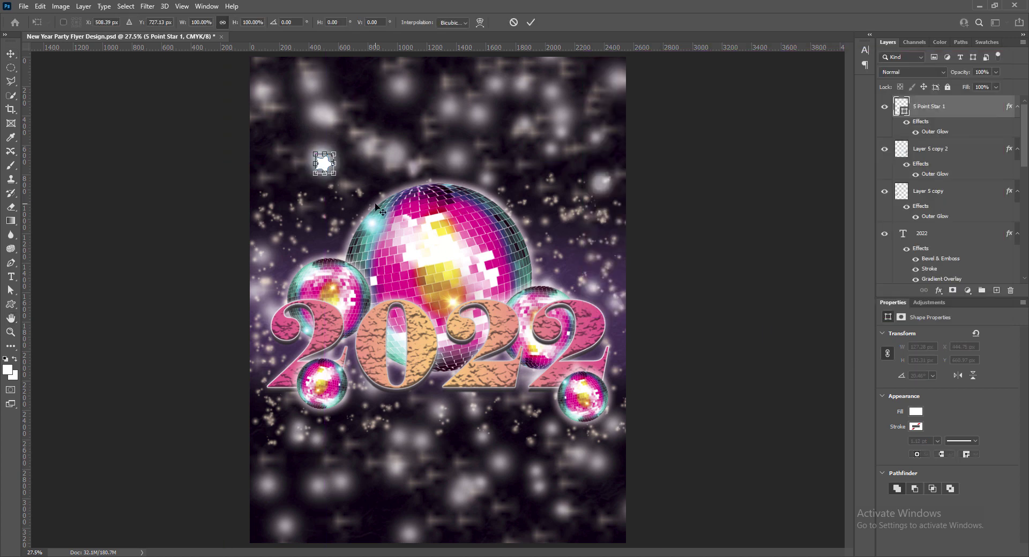
pyautogui.moveTo(315, 154); pyautogui.dragTo(444, 389)
pyautogui.press('Return')
pyautogui.hotkey('ctrl', 't')
pyautogui.rightClick(385, 309)
pyautogui.click(422, 509)
pyautogui.press('Return')
pyautogui.hotkey('ctrl', 't')
pyautogui.rightClick(441, 394)
pyautogui.click(477, 351)
pyautogui.press('Return')
# Copy the star from the first "2" to the top of the "0" and rotate the copy 180°.
pyautogui.keyDown('alt'); pyautogui.moveTo(272, 318); pyautogui.dragTo(406, 303); pyautogui.keyUp('alt')
pyautogui.hotkey('ctrl', 't')
pyautogui.rightClick(406, 301)
pyautogui.click(440, 474)
pyautogui.rightClick(407, 303)
pyautogui.click(441, 476)
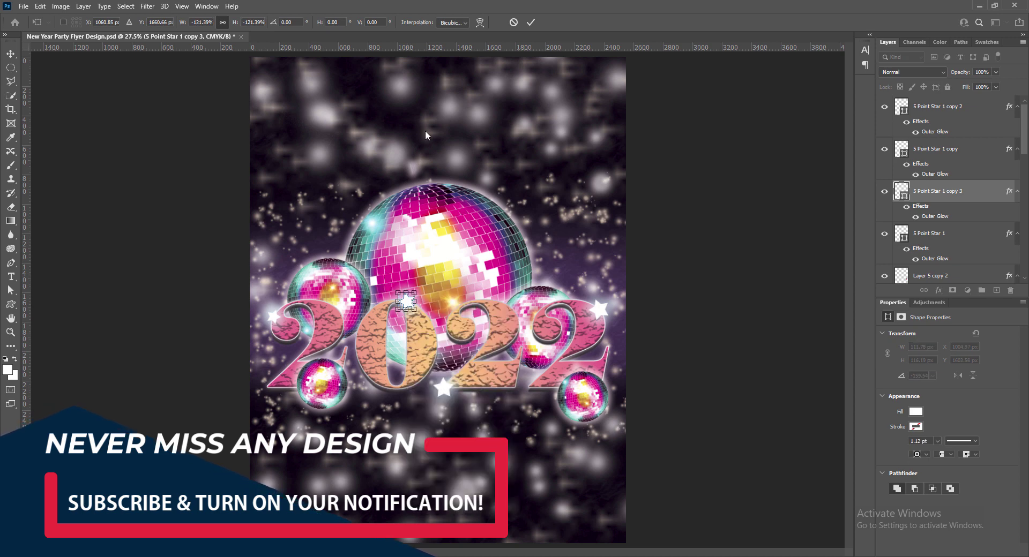
pyautogui.press('Return')
# Place star copies at the foot of the first "2" and the top of the middle "2", and save the document.
pyautogui.keyDown('alt'); pyautogui.moveTo(408, 310); pyautogui.dragTo(316, 382); pyautogui.keyUp('alt')
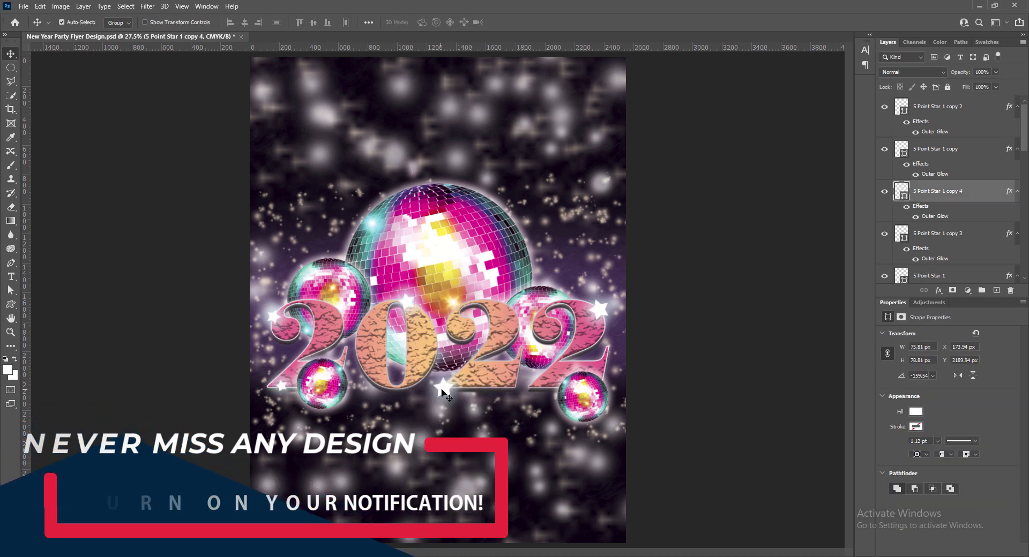
pyautogui.click(274, 319)
pyautogui.keyDown('alt'); pyautogui.moveTo(273, 319); pyautogui.dragTo(502, 304); pyautogui.keyUp('alt')
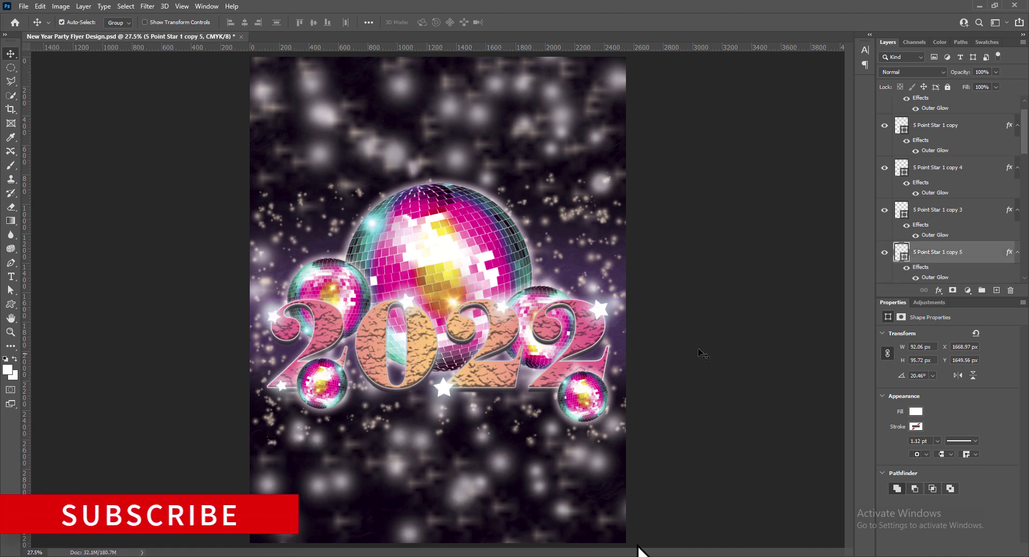
pyautogui.hotkey('ctrl', 's')
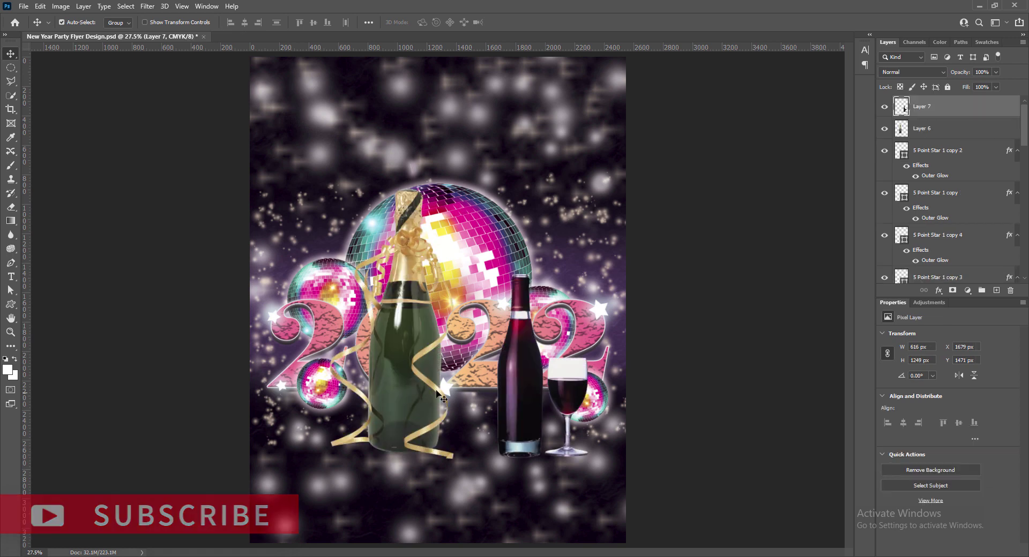
# Raise the contrast of the champagne bottle to 90 with a Brightness/Contrast adjustment.
pyautogui.click(61, 6)
pyautogui.moveTo(118, 36)
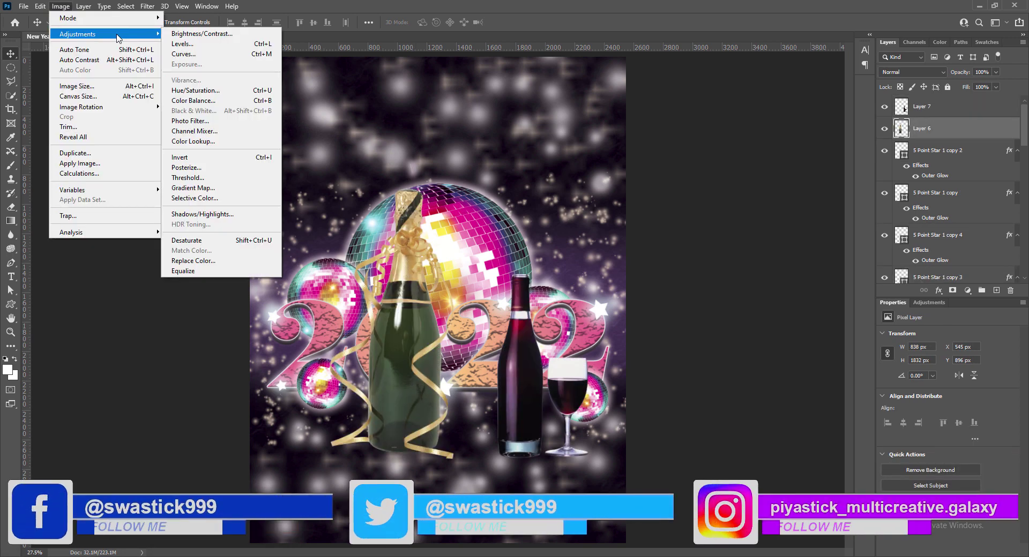
pyautogui.click(202, 33)
pyautogui.moveTo(732, 110); pyautogui.dragTo(785, 111)
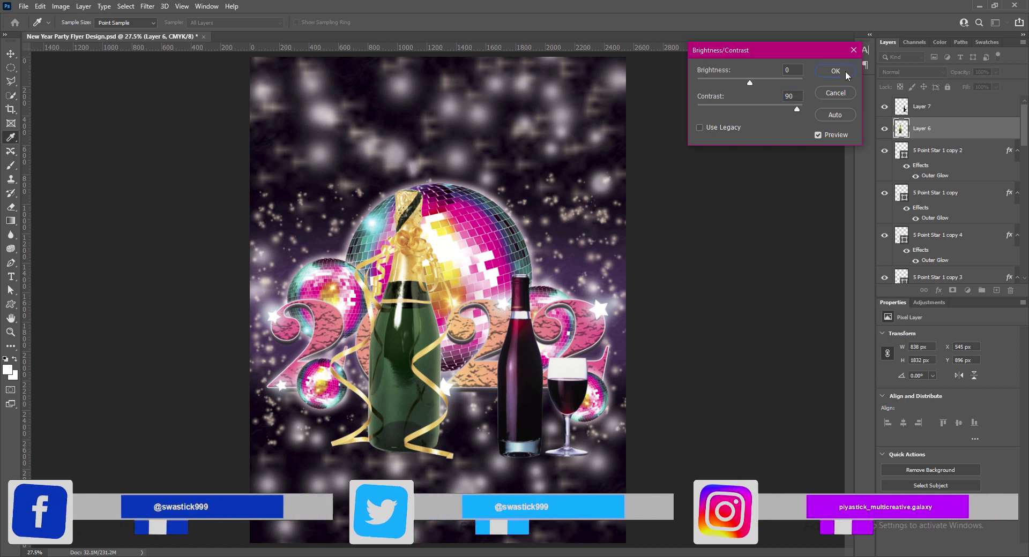
pyautogui.press('Return')
pyautogui.press('v')
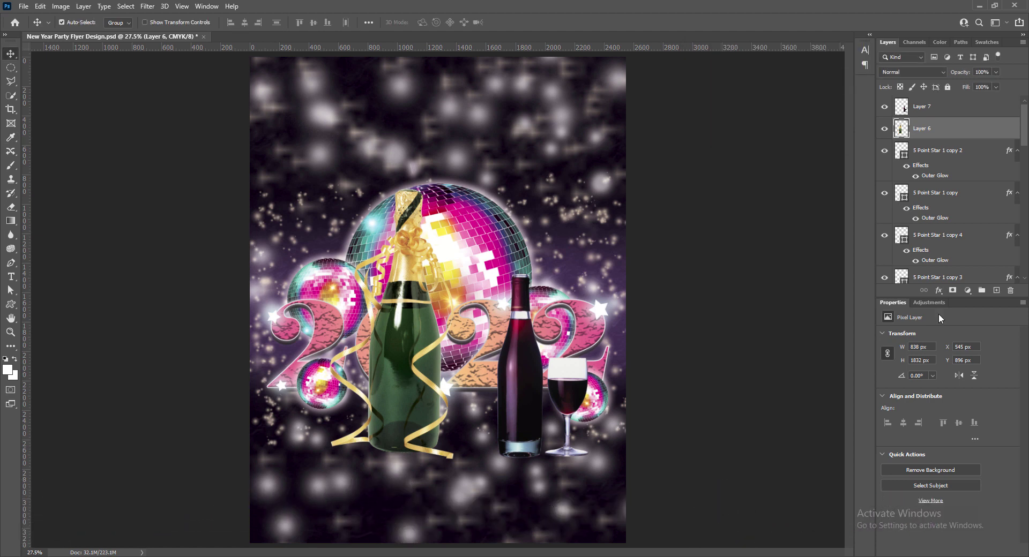
# Move the champagne bottle's layer down the stack behind the "2022" text and the small disco balls.
pyautogui.moveTo(932, 128); pyautogui.dragTo(931, 268)
pyautogui.scroll(-3, 922, 160)
pyautogui.moveTo(923, 101); pyautogui.dragTo(940, 257)
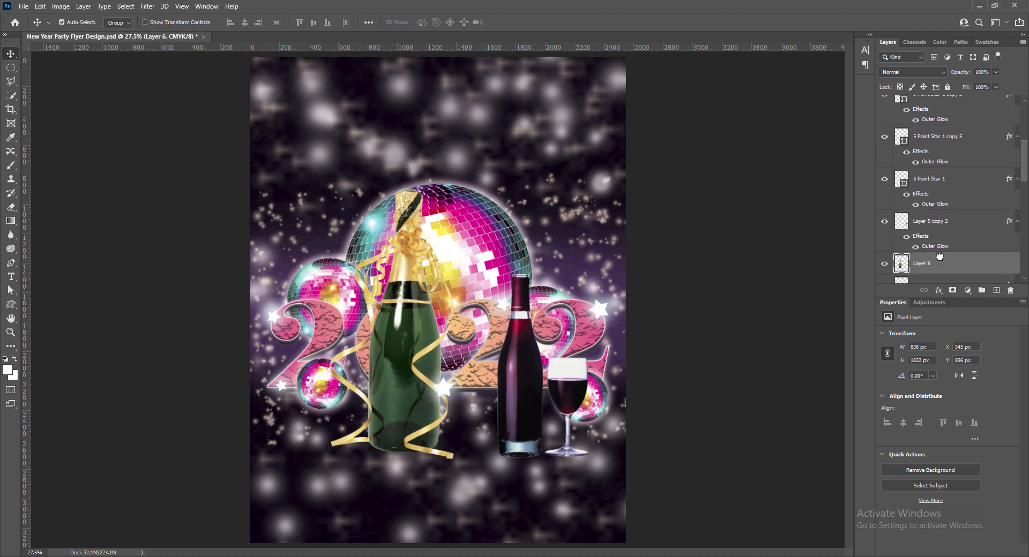
pyautogui.scroll(-7, 939, 256)
pyautogui.moveTo(923, 132); pyautogui.dragTo(937, 264)
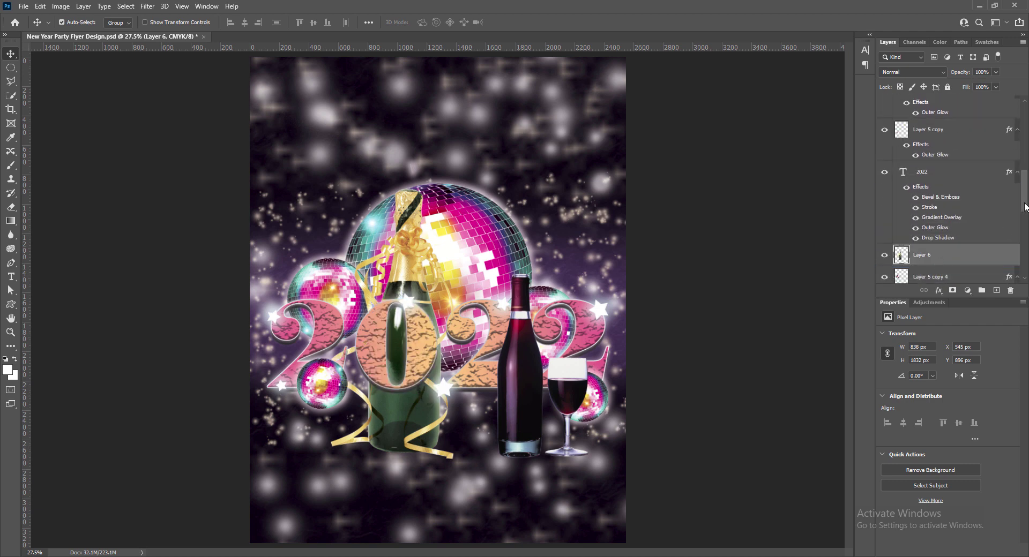
pyautogui.moveTo(1025, 193); pyautogui.dragTo(1025, 216)
pyautogui.moveTo(928, 151); pyautogui.dragTo(931, 249)
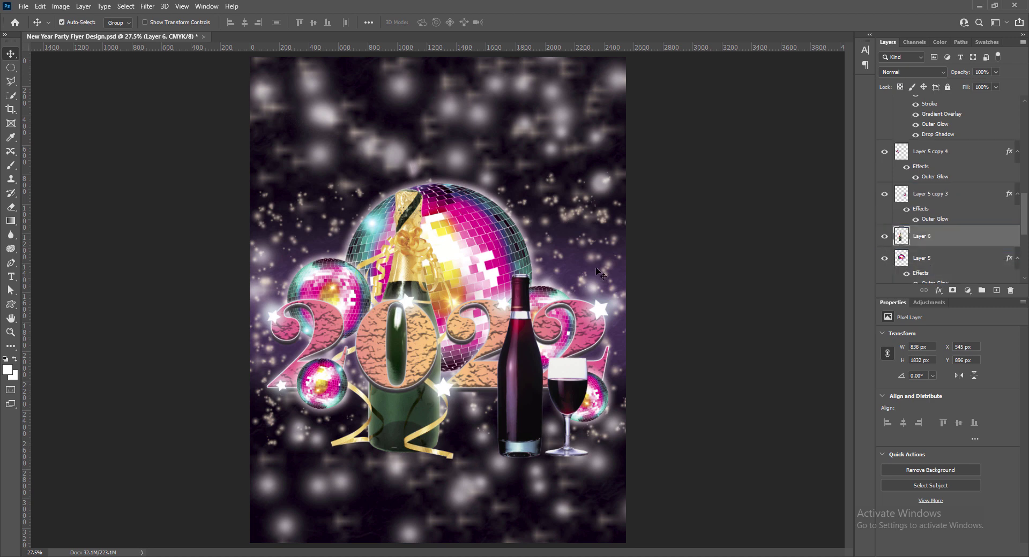
# Move the champagne bottle to the first "2" of the headline, scale it down and tilt it behind the disco ball.
pyautogui.moveTo(404, 274); pyautogui.dragTo(318, 207)
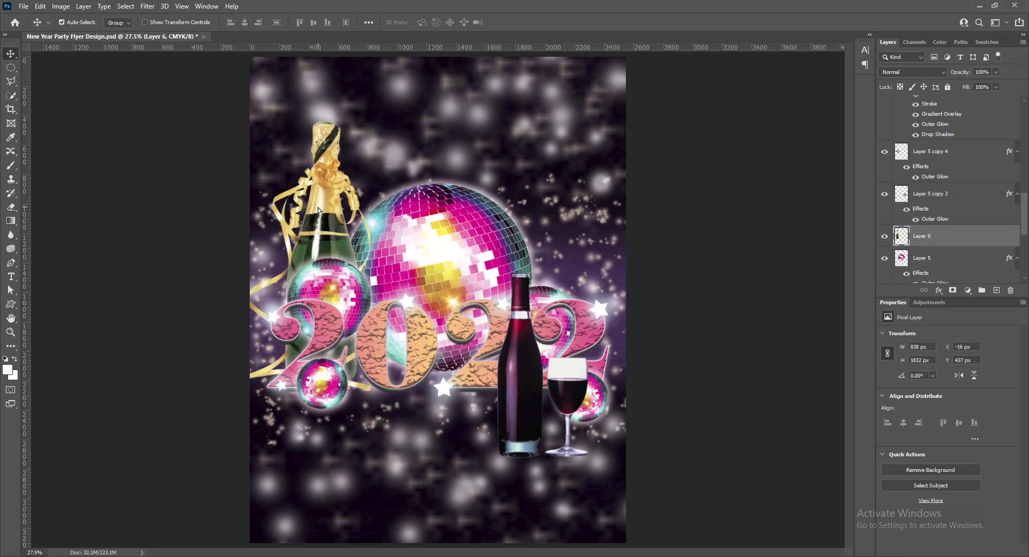
pyautogui.hotkey('ctrl', 't')
pyautogui.moveTo(248, 122); pyautogui.dragTo(341, 159)
pyautogui.click(532, 24)
pyautogui.click(325, 272)
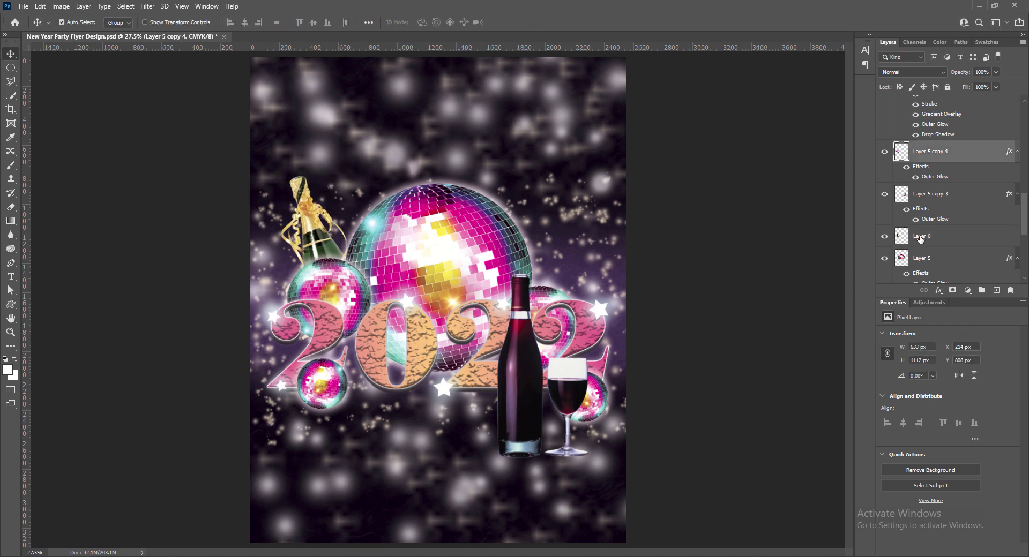
# Bring the champagne bottle in front of the small disco balls and reposition and scale it to about 633 × 1043 px behind the first "2".
pyautogui.moveTo(923, 236); pyautogui.dragTo(923, 142)
pyautogui.moveTo(326, 272); pyautogui.dragTo(304, 289)
pyautogui.hotkey('ctrl', 't')
pyautogui.moveTo(354, 358)
pyautogui.mouseDown()
pyautogui.moveTo(348, 351)
pyautogui.moveTo(363, 348)
pyautogui.mouseUp()
pyautogui.press('Return')
pyautogui.moveTo(307, 288); pyautogui.dragTo(311, 301)
pyautogui.hotkey('ctrl', 't')
pyautogui.moveTo(357, 217); pyautogui.dragTo(361, 212)
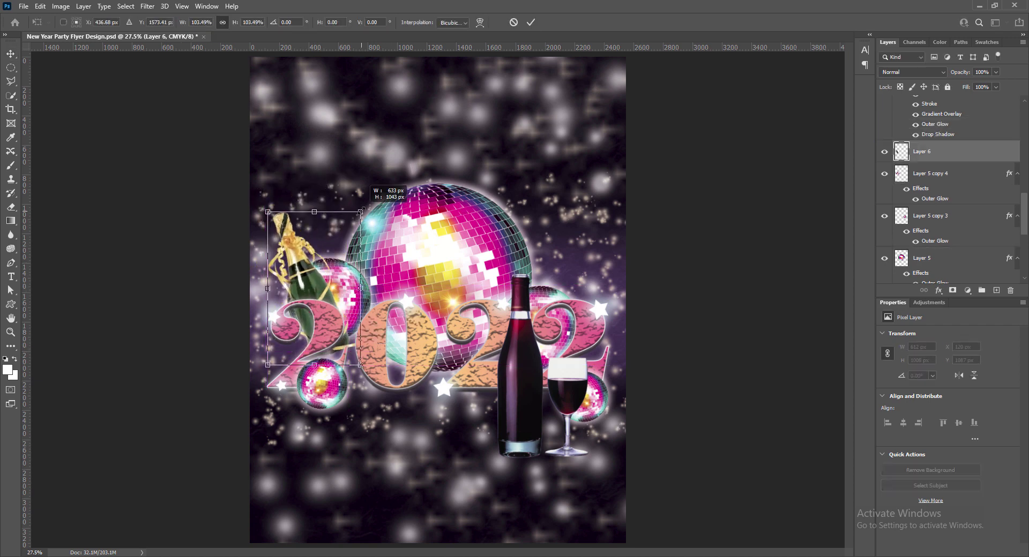
pyautogui.press('Return')
# Move the wine bottle and glass toward the flyer's centre and add an Outer Glow of reduced size to the champagne bottle.
pyautogui.moveTo(528, 370); pyautogui.dragTo(426, 402)
pyautogui.click(307, 283)
pyautogui.doubleClick(905, 277)
pyautogui.click(614, 249)
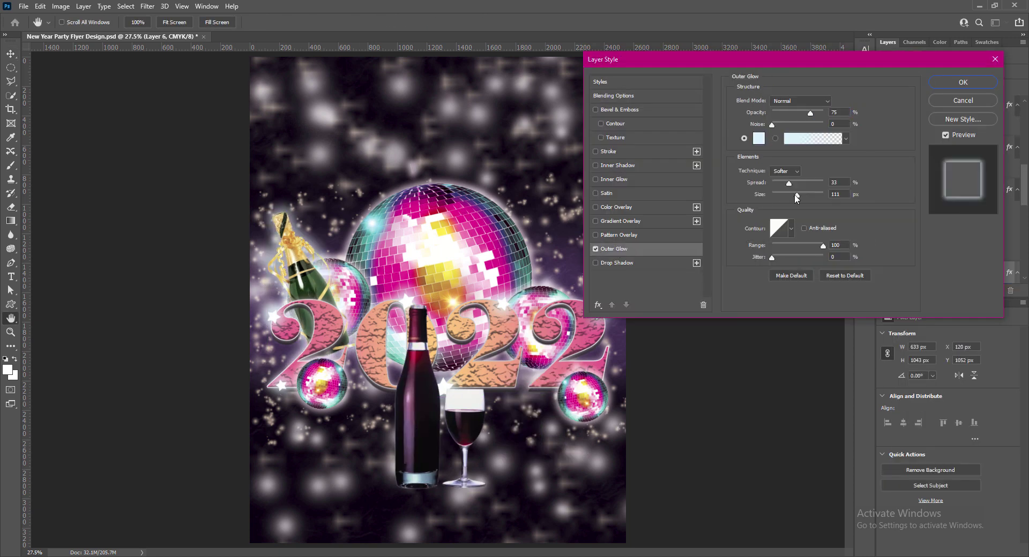
pyautogui.moveTo(797, 196); pyautogui.dragTo(783, 196)
pyautogui.click(963, 82)
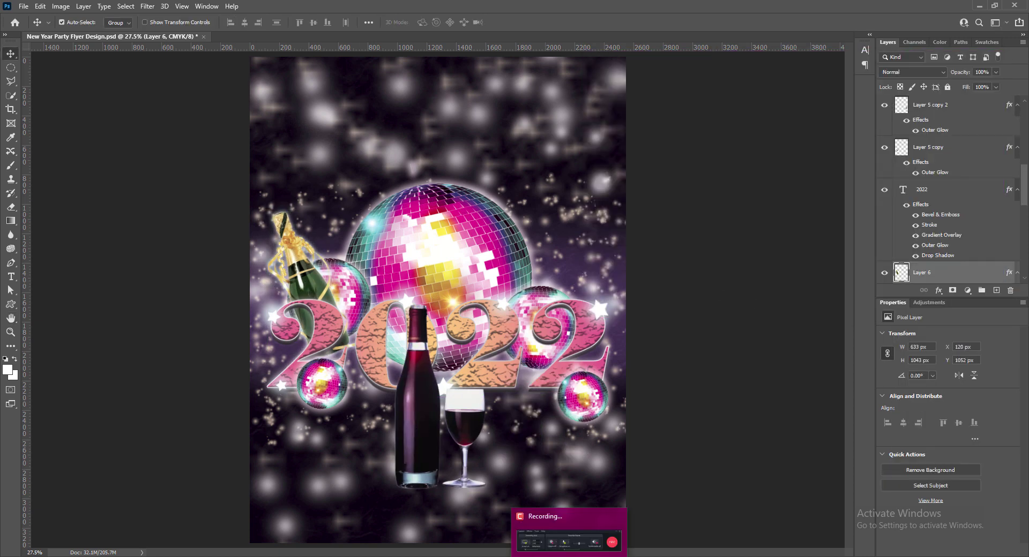
# Shift the champagne bottle's midtones toward magenta with Color Balance and apply the adjustment.
pyautogui.click(60, 6)
pyautogui.click(195, 100)
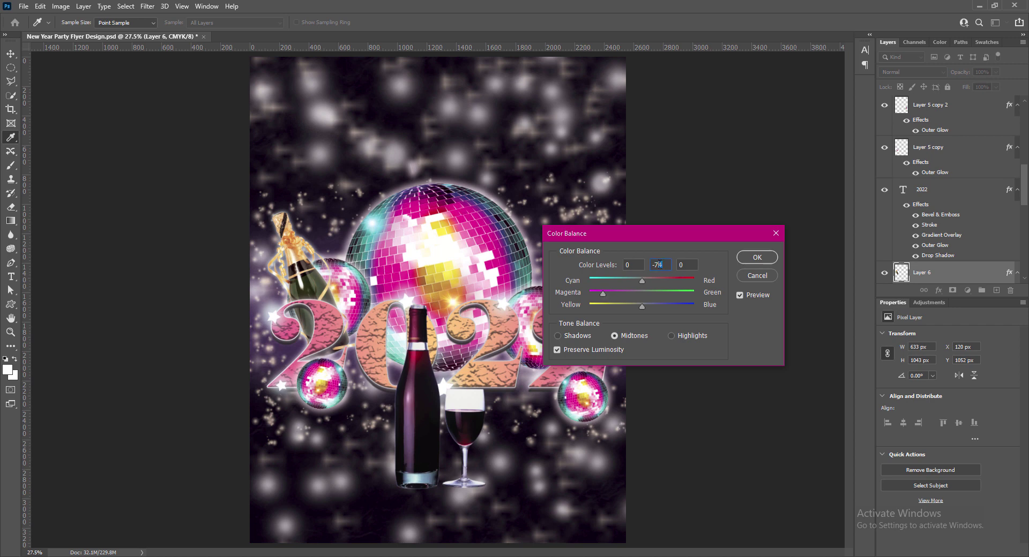
pyautogui.moveTo(620, 281); pyautogui.dragTo(619, 281)
pyautogui.moveTo(642, 306); pyautogui.dragTo(736, 304)
pyautogui.moveTo(619, 281); pyautogui.dragTo(614, 281)
pyautogui.click(757, 259)
# Set the champagne bottle's Outer Glow to spread 18% and size 21 px, and save the document.
pyautogui.doubleClick(903, 272)
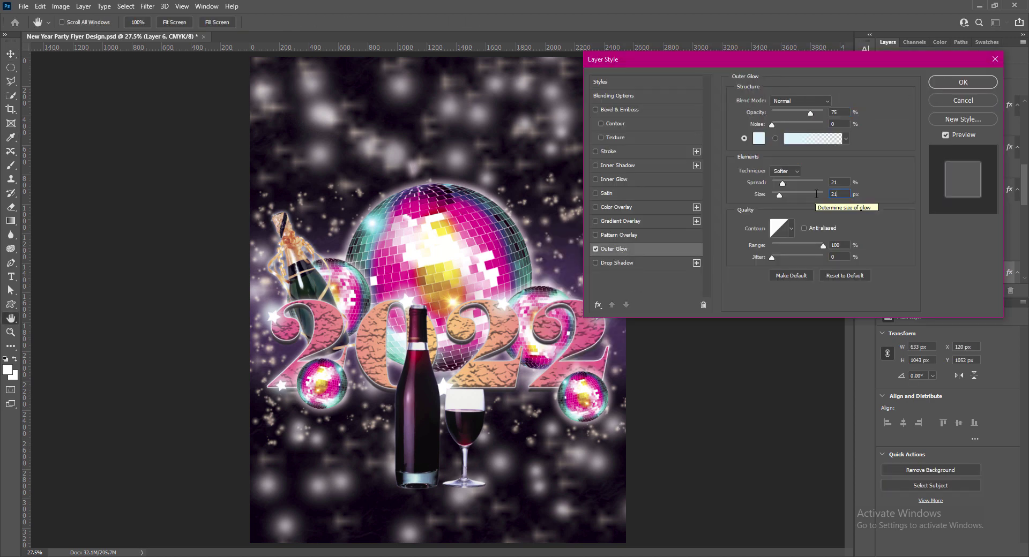
pyautogui.click(836, 182)
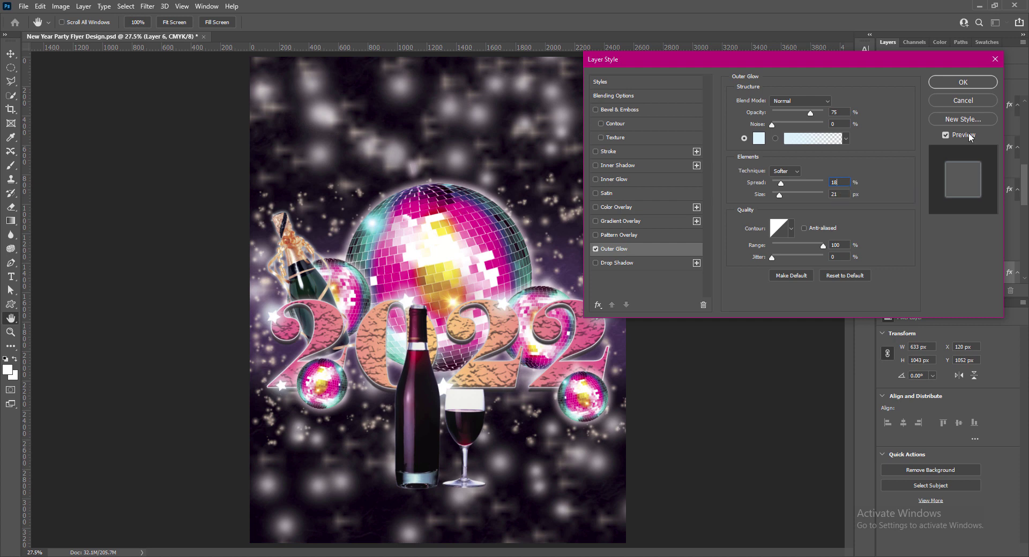
pyautogui.click(963, 82)
pyautogui.hotkey('ctrl', 's')
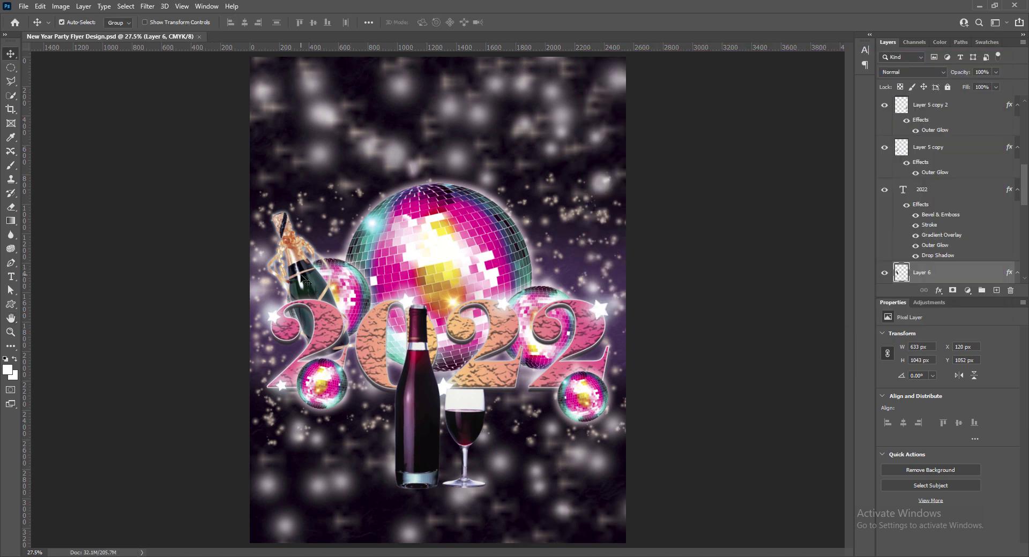
# Copy the champagne bottle to the last "2" of the headline and flip the copy horizontally.
pyautogui.moveTo(301, 275); pyautogui.dragTo(577, 289)
pyautogui.hotkey('ctrl', 't')
pyautogui.rightClick(529, 290)
pyautogui.click(580, 490)
pyautogui.press('Return')
pyautogui.click(513, 321)
pyautogui.click(527, 307)
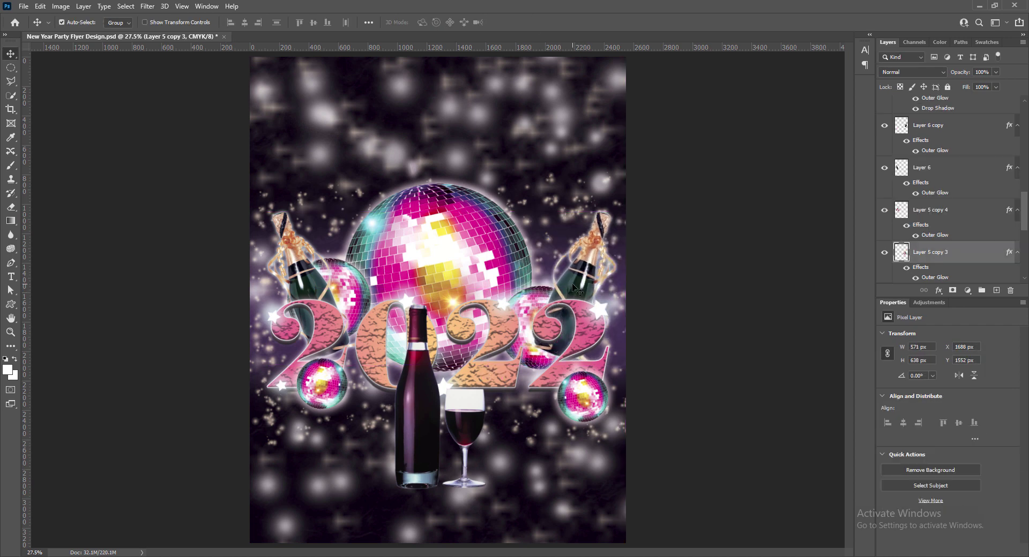
# Place the flipped bottle copy's layer behind all disco balls, shift it to about X 1831 px and save the document.
pyautogui.moveTo(943, 126); pyautogui.dragTo(946, 254)
pyautogui.hotkey('ctrl', '[')
pyautogui.hotkey('ctrl', '[')
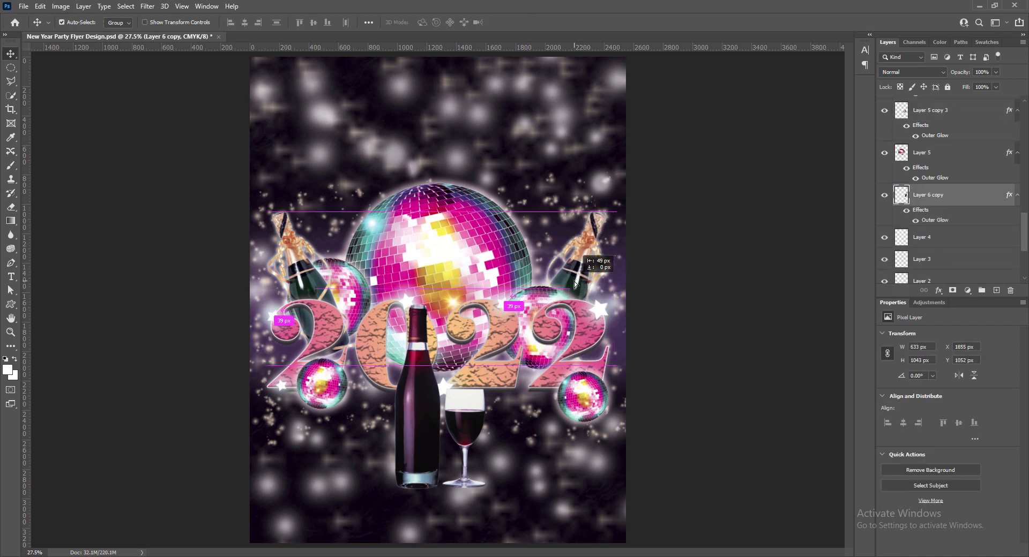
pyautogui.hotkey('ctrl', 's')
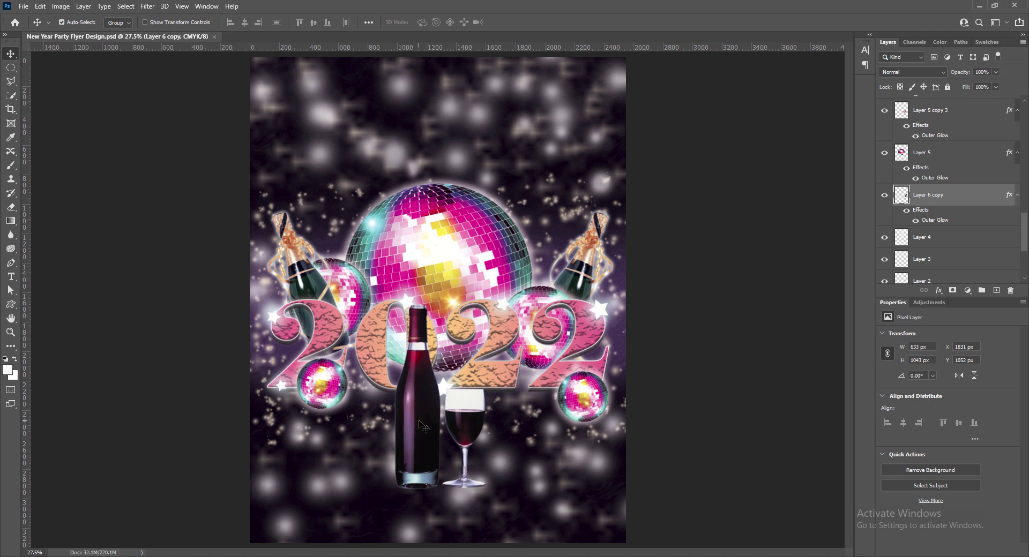
# Raise the contrast of the wine bottle and glass with a Brightness/Contrast adjustment.
pyautogui.click(419, 422)
pyautogui.click(61, 7)
pyautogui.moveTo(80, 33)
pyautogui.click(188, 37)
pyautogui.moveTo(749, 108); pyautogui.dragTo(803, 108)
pyautogui.click(835, 72)
# Apply a Color Balance of +30, -24 and -21 to the midtones of the wine bottle and glass.
pyautogui.click(60, 6)
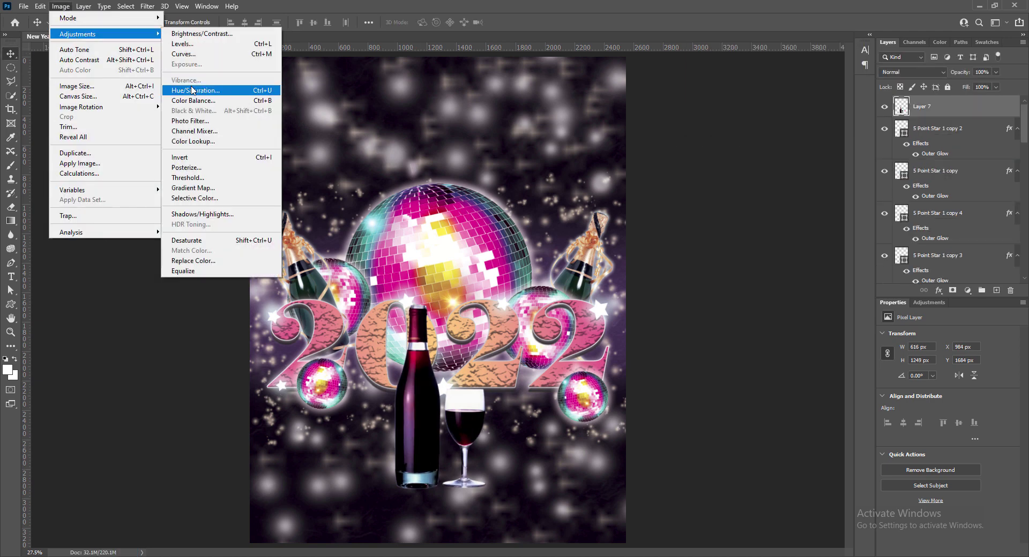
pyautogui.click(189, 100)
pyautogui.moveTo(642, 282); pyautogui.dragTo(657, 282)
pyautogui.click(747, 257)
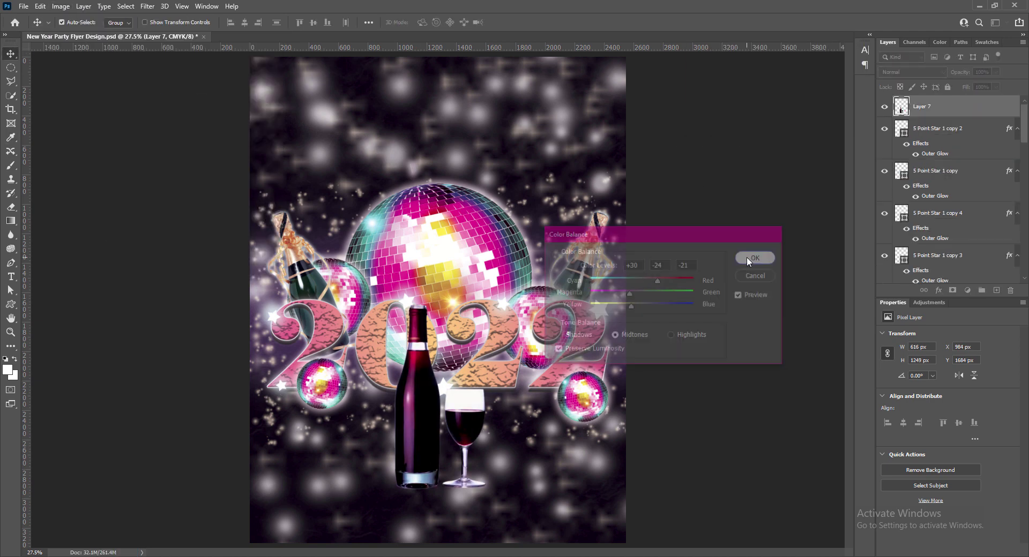
# Scale the wine bottle and glass to about 429 × 872 px and move them up over the middle of the headline.
pyautogui.hotkey('ctrl', 't')
pyautogui.moveTo(395, 306); pyautogui.dragTo(427, 368)
pyautogui.press('Return')
pyautogui.moveTo(439, 461); pyautogui.dragTo(431, 367)
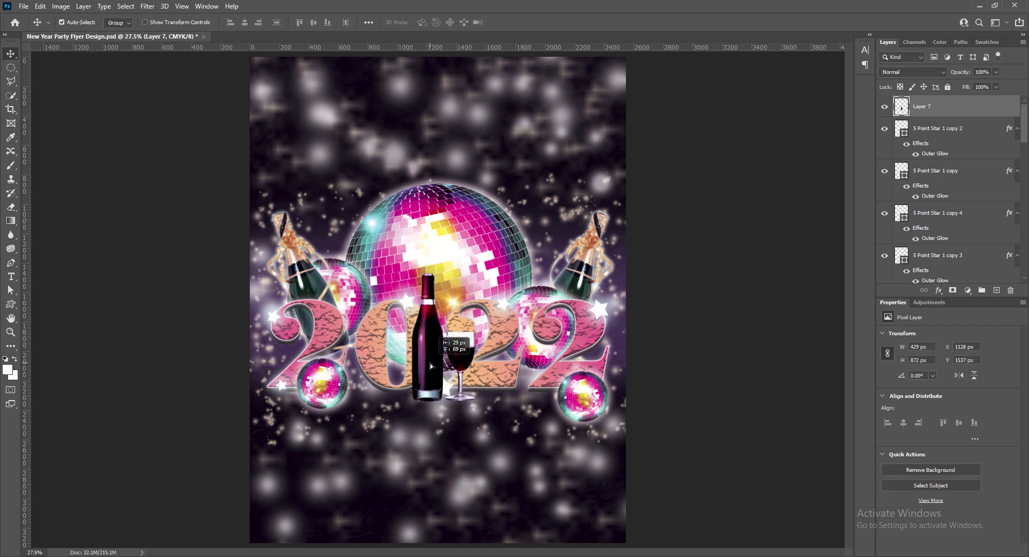
# Put the wine bottle's layer behind the "2022" text and scale it to about 381 × 775 px between the "0" and middle "2".
pyautogui.moveTo(931, 106); pyautogui.dragTo(904, 217)
pyautogui.moveTo(427, 303)
pyautogui.mouseDown()
pyautogui.moveTo(439, 278)
pyautogui.moveTo(443, 304)
pyautogui.mouseUp()
pyautogui.click(442, 305)
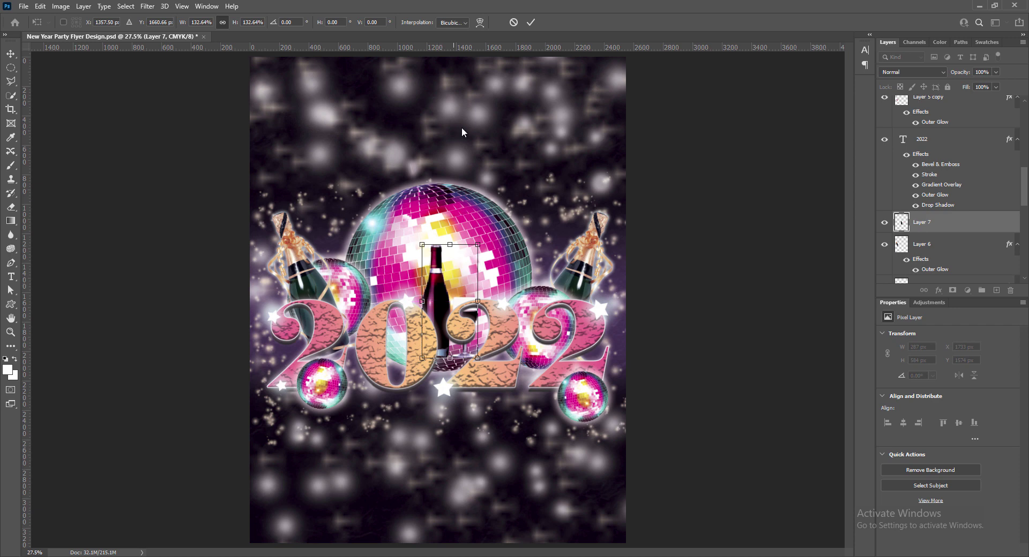
pyautogui.moveTo(439, 295); pyautogui.dragTo(439, 311)
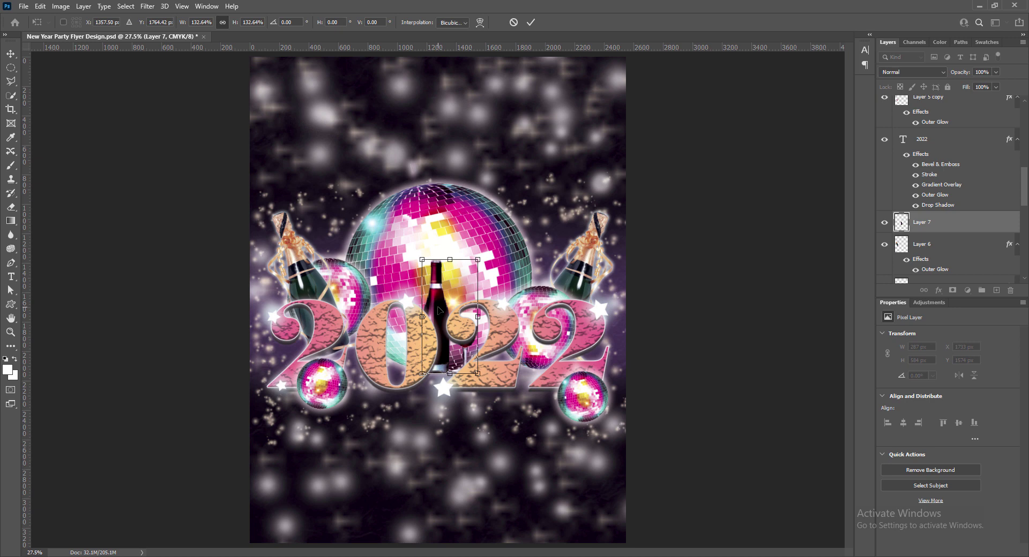
pyautogui.click(536, 22)
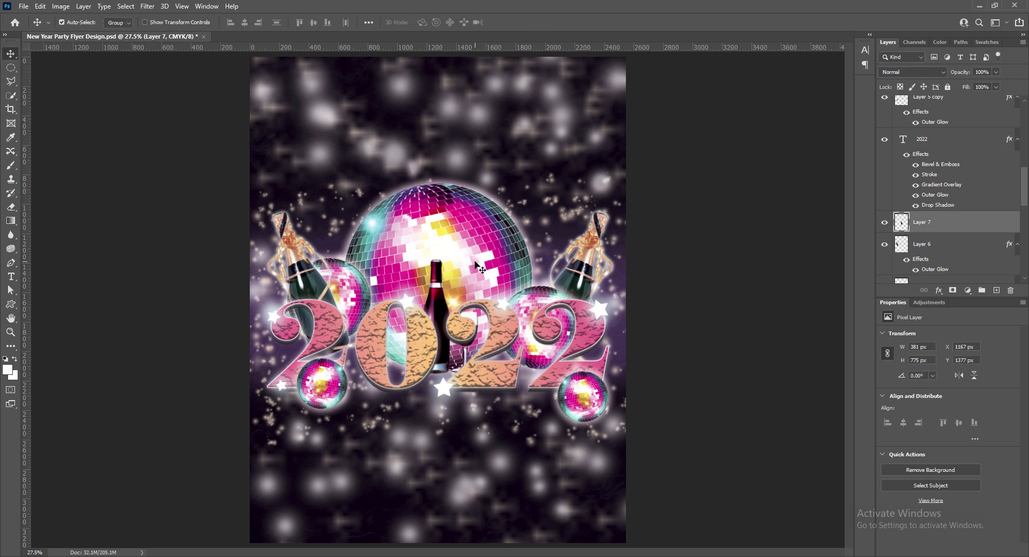
# Adjust the wine bottle's position to about X 1230, Y 1362 px between the middle digits and save the document.
pyautogui.moveTo(437, 311); pyautogui.dragTo(445, 279)
pyautogui.hotkey('ctrl', 'z')
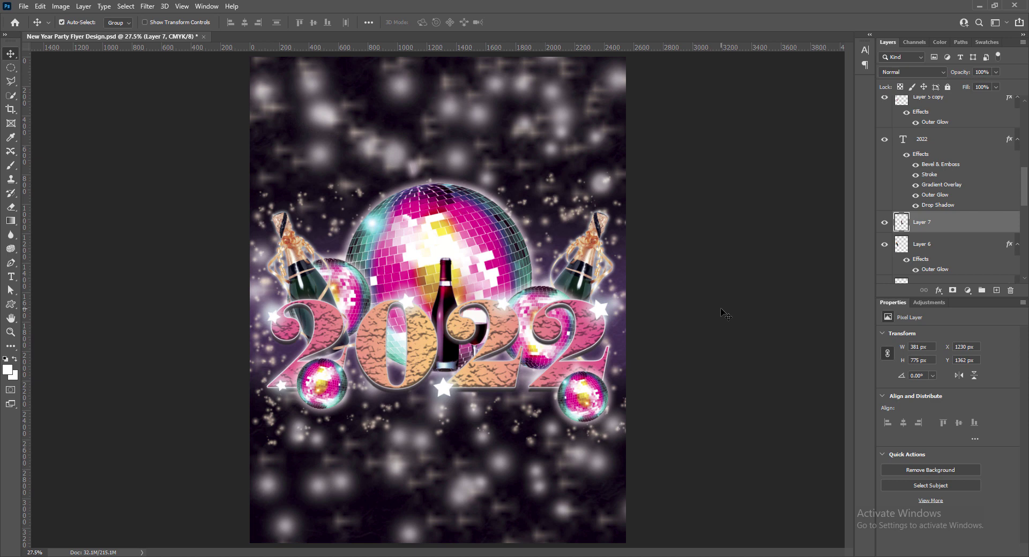
pyautogui.hotkey('ctrl', 's')
# Set the opacity of the background light-spot layer (Layer 4) to 81%.
pyautogui.click(393, 94)
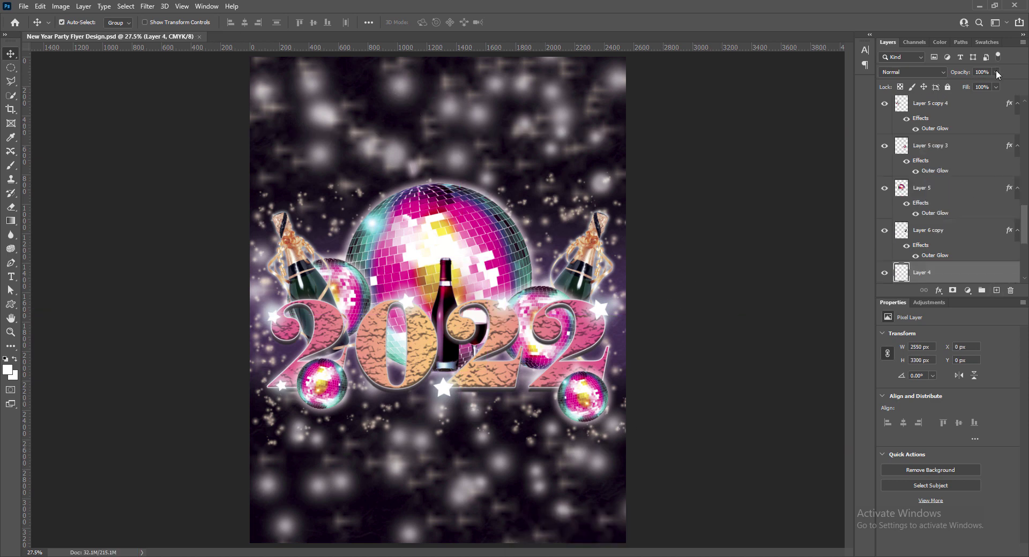
pyautogui.moveTo(980, 87); pyautogui.dragTo(966, 86)
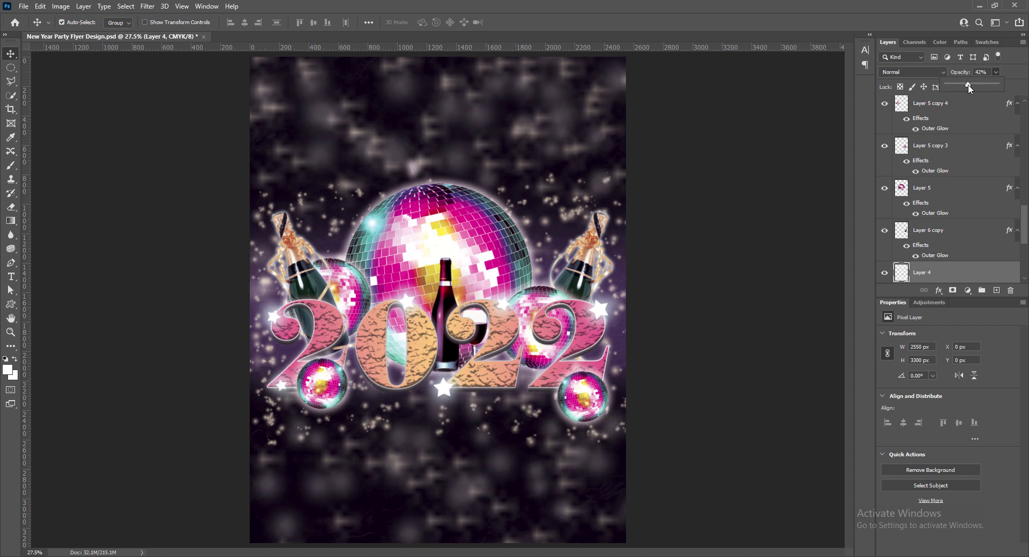
pyautogui.moveTo(975, 85); pyautogui.dragTo(988, 78)
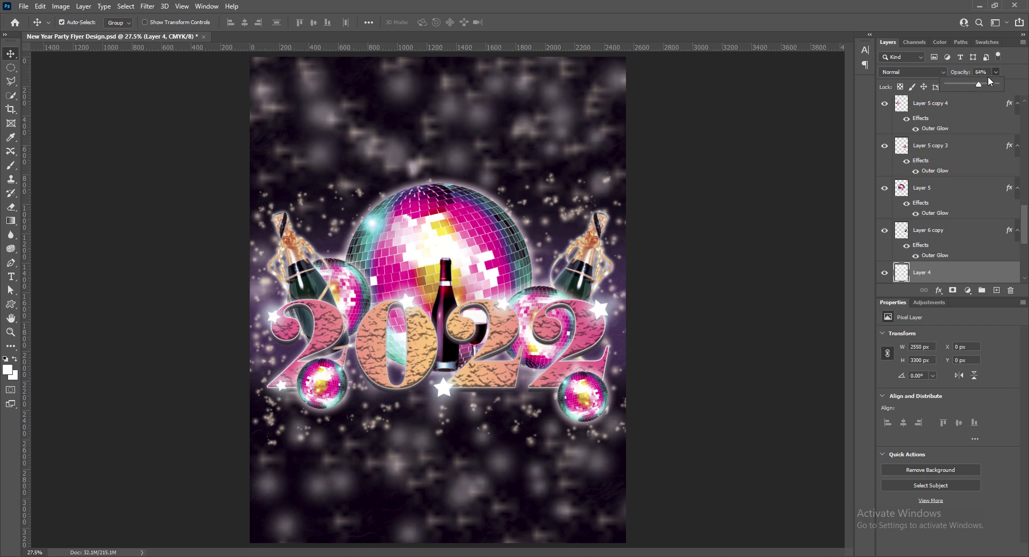
pyautogui.write('75')
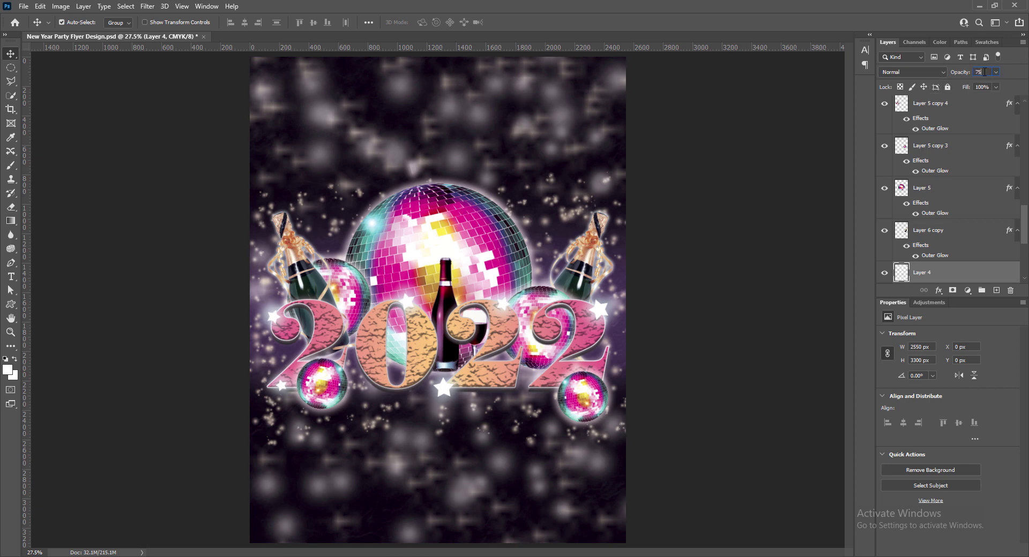
pyautogui.write('81')
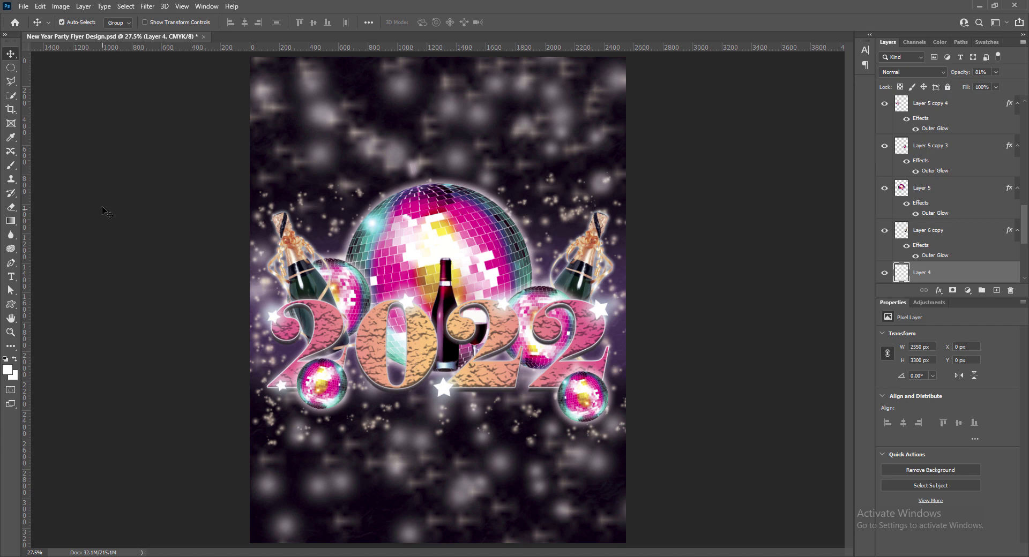
# Erase light spots on Layer 4 in the flyer's upper area with the Eraser, reducing the brush from 600 to 400 px.
pyautogui.click(16, 208)
pyautogui.click(256, 102)
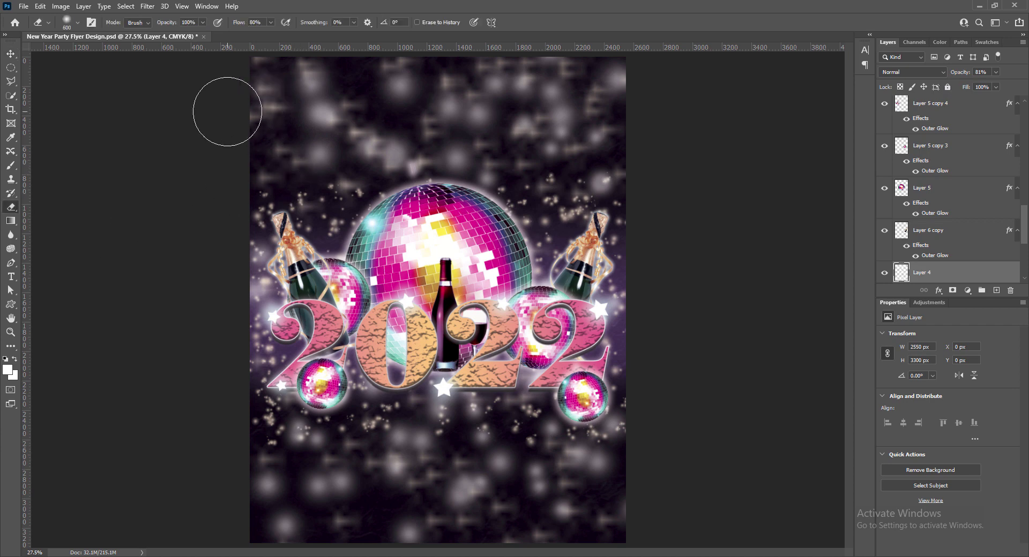
pyautogui.click(318, 168)
pyautogui.press('[')
pyautogui.press('[')
pyautogui.click(315, 107)
pyautogui.click(401, 149)
pyautogui.click(561, 129)
pyautogui.click(604, 184)
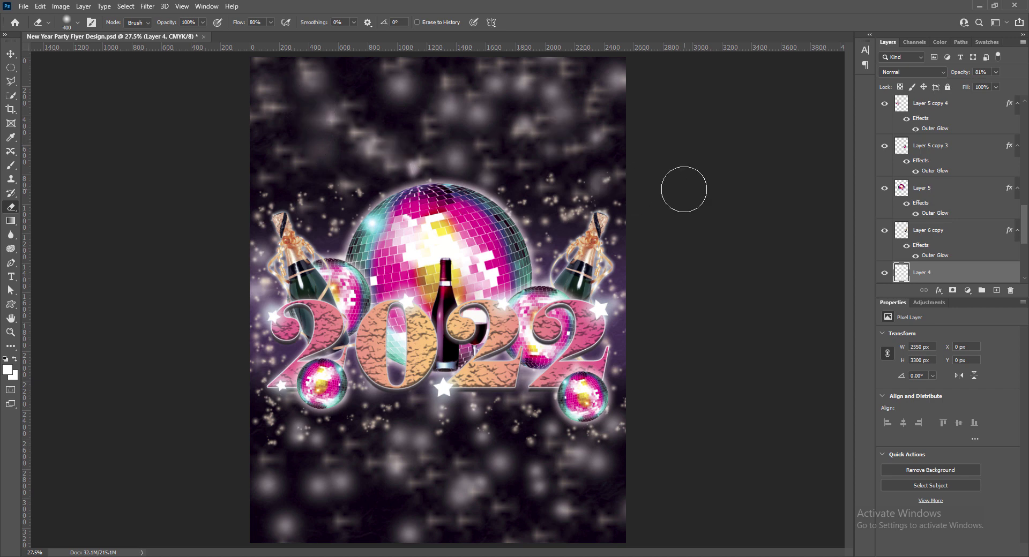
# Enlarge the Eraser to 500 px and soften the light spots across the flyer's lower area.
pyautogui.click(398, 466)
pyautogui.press(']')
pyautogui.click(324, 481)
pyautogui.click(565, 466)
pyautogui.click(404, 444)
pyautogui.click(409, 530)
pyautogui.click(565, 511)
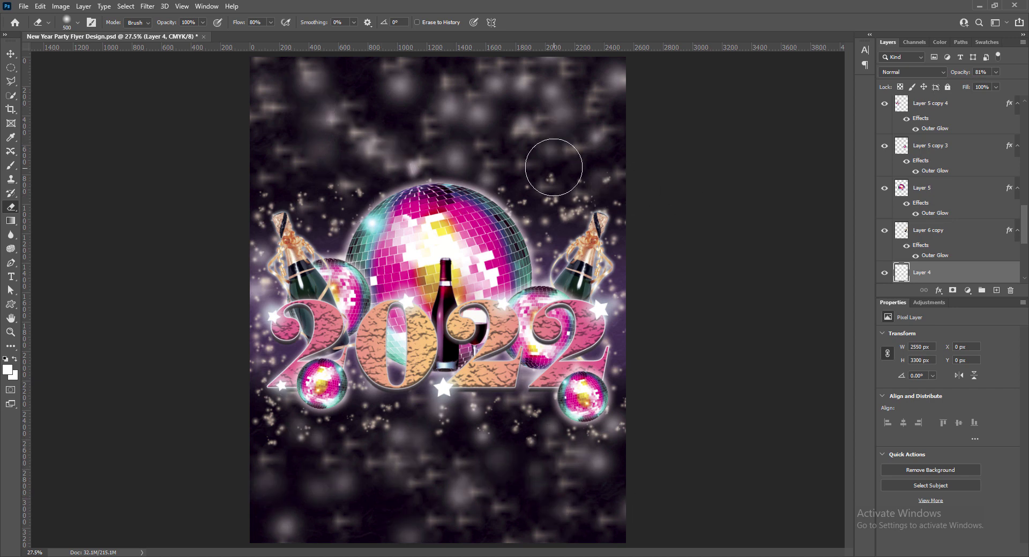
# Erase the remaining bright spots near the flyer's upper edge and lower corners, and save the document.
pyautogui.click(496, 89)
pyautogui.click(405, 85)
pyautogui.click(453, 153)
pyautogui.click(615, 81)
pyautogui.click(600, 465)
pyautogui.click(289, 526)
pyautogui.click(378, 140)
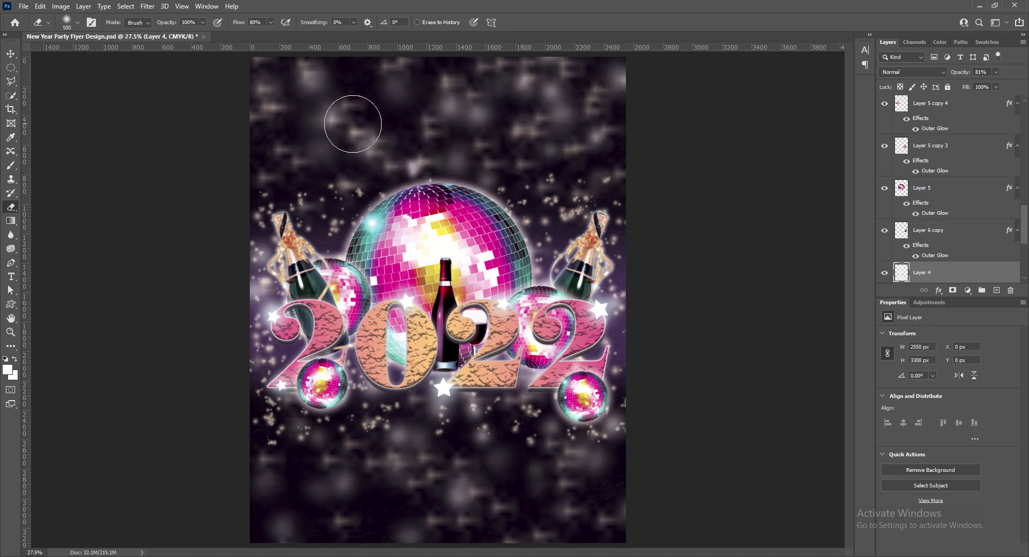
pyautogui.click(352, 125)
pyautogui.click(11, 54)
pyautogui.hotkey('ctrl', 's')
# In the "2022" text's Gradient Overlay, recolour the gradient stop at location 0 with a golden yellow sampled from the large disco ball.
pyautogui.click(591, 335)
pyautogui.rightClick(902, 108)
pyautogui.click(912, 113)
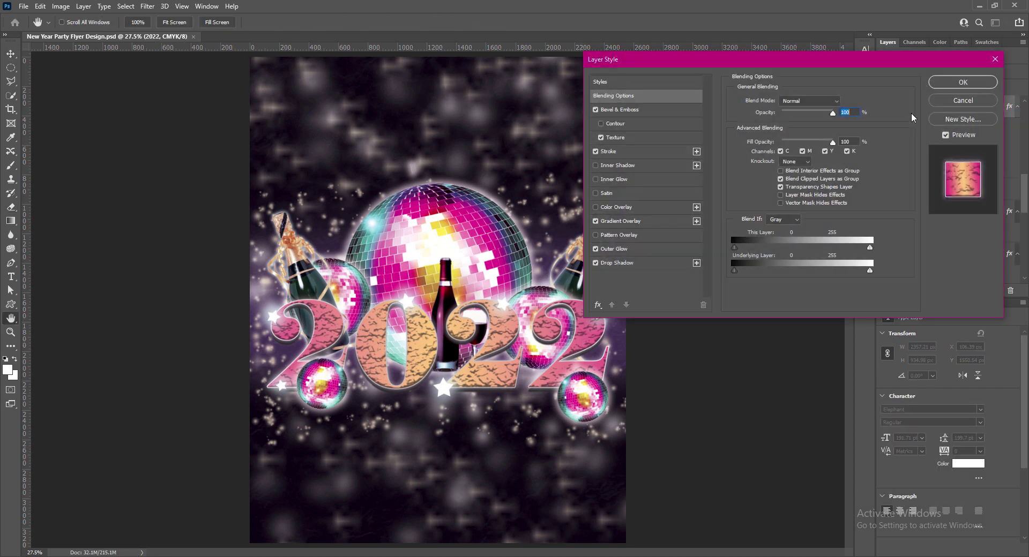
pyautogui.click(635, 221)
pyautogui.click(798, 126)
pyautogui.moveTo(534, 260); pyautogui.dragTo(816, 239)
pyautogui.click(679, 434)
pyautogui.click(727, 478)
pyautogui.click(444, 231)
pyautogui.click(448, 223)
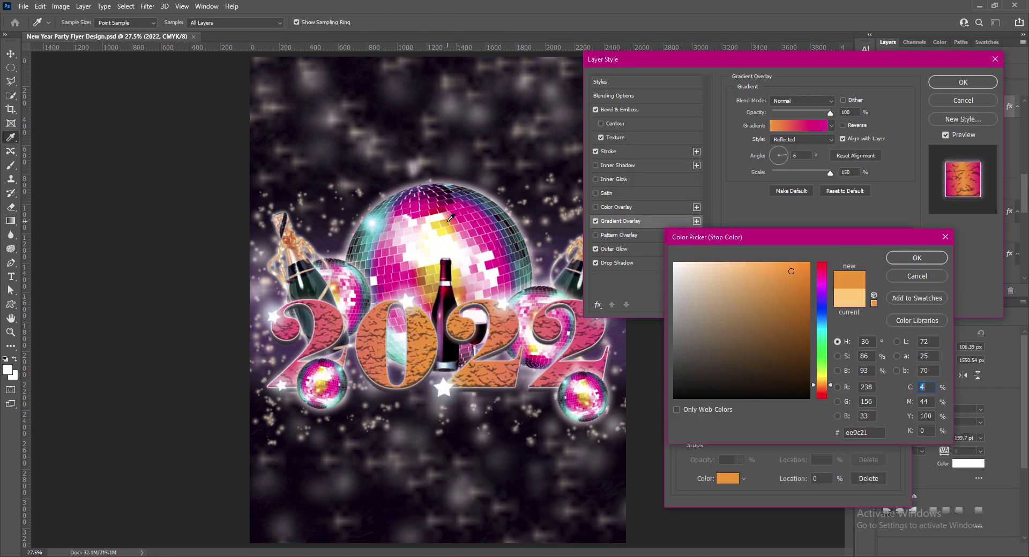
pyautogui.click(438, 275)
pyautogui.click(433, 273)
pyautogui.click(449, 234)
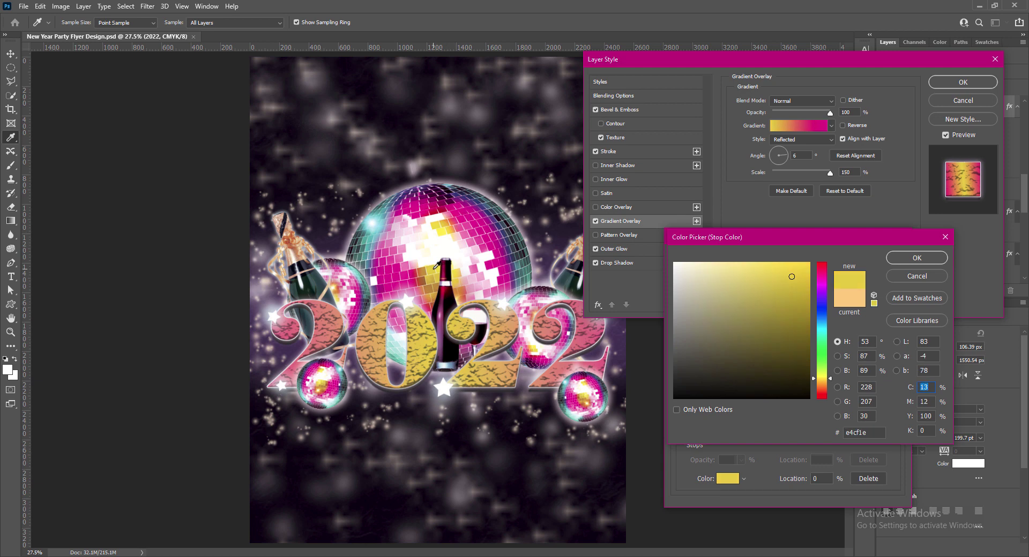
pyautogui.click(444, 229)
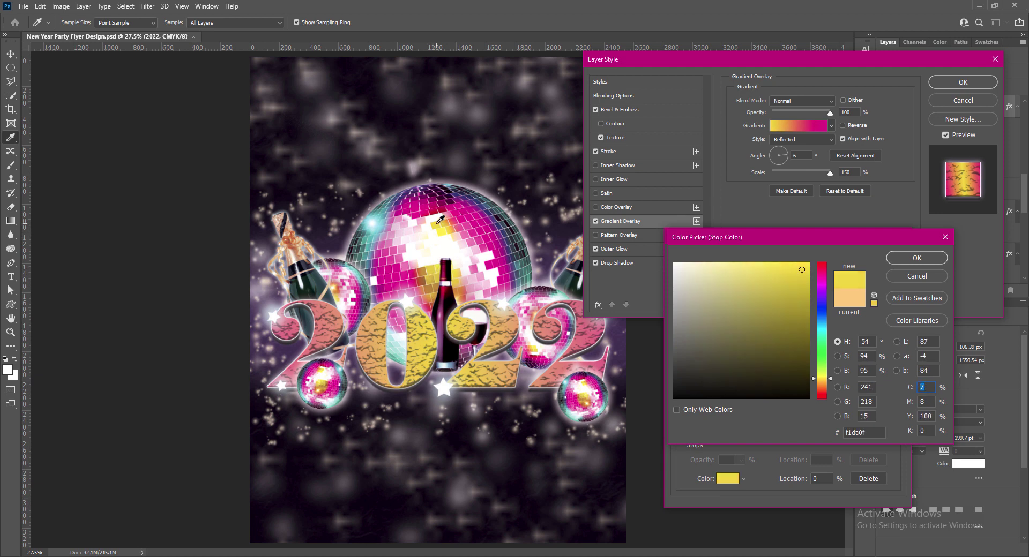
pyautogui.click(447, 220)
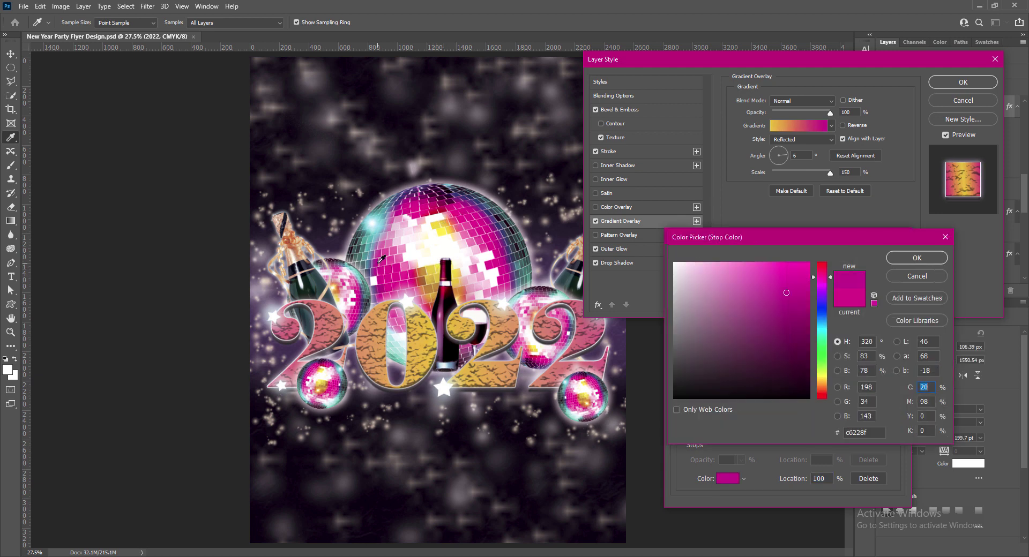
# Recolour the gradient stop at location 100 with a reddish pink sampled from the disco ball and accept the gradient.
pyautogui.click(390, 241)
pyautogui.click(416, 278)
pyautogui.click(399, 268)
pyautogui.click(402, 271)
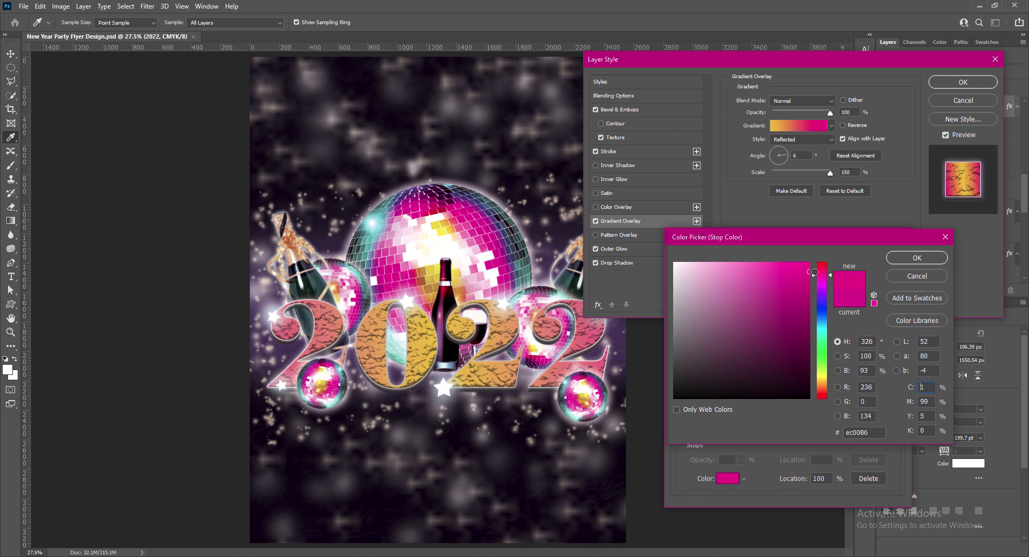
pyautogui.click(434, 274)
pyautogui.click(435, 274)
pyautogui.click(917, 258)
pyautogui.click(883, 262)
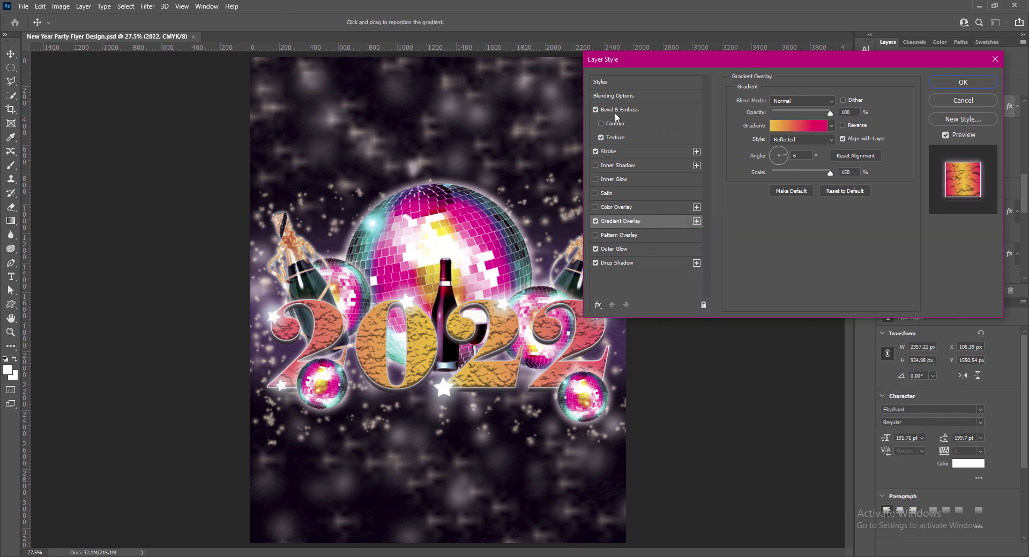
# Try several gloss contours for the "2022" text's Bevel & Emboss and choose the inverted-cone contour.
pyautogui.click(619, 109)
pyautogui.click(795, 224)
pyautogui.click(731, 266)
pyautogui.click(833, 251)
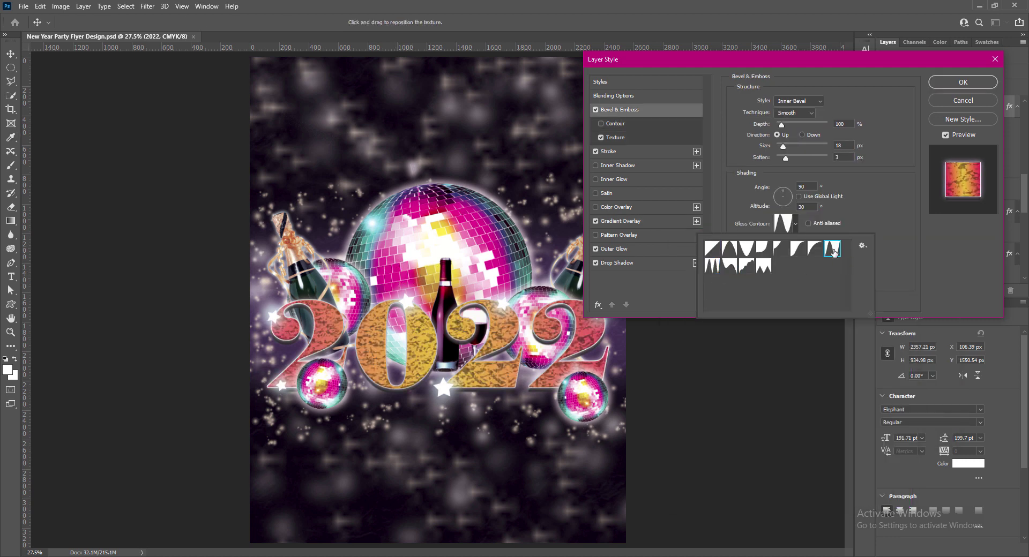
pyautogui.click(798, 252)
pyautogui.click(764, 251)
pyautogui.click(747, 265)
pyautogui.click(746, 251)
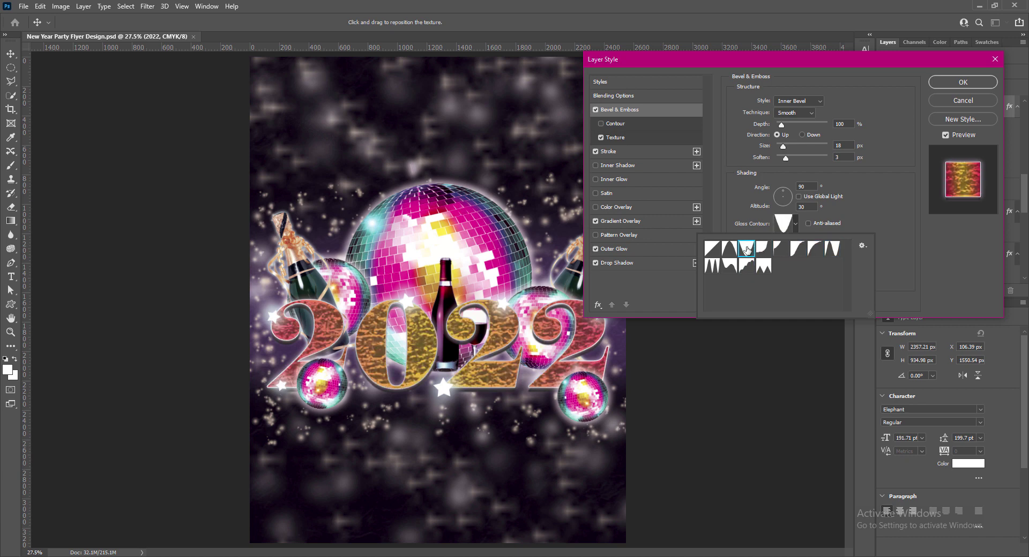
pyautogui.click(763, 265)
pyautogui.click(747, 250)
pyautogui.click(954, 254)
# Set the "2022" text's bevel direction to Down and its style to Emboss.
pyautogui.click(802, 135)
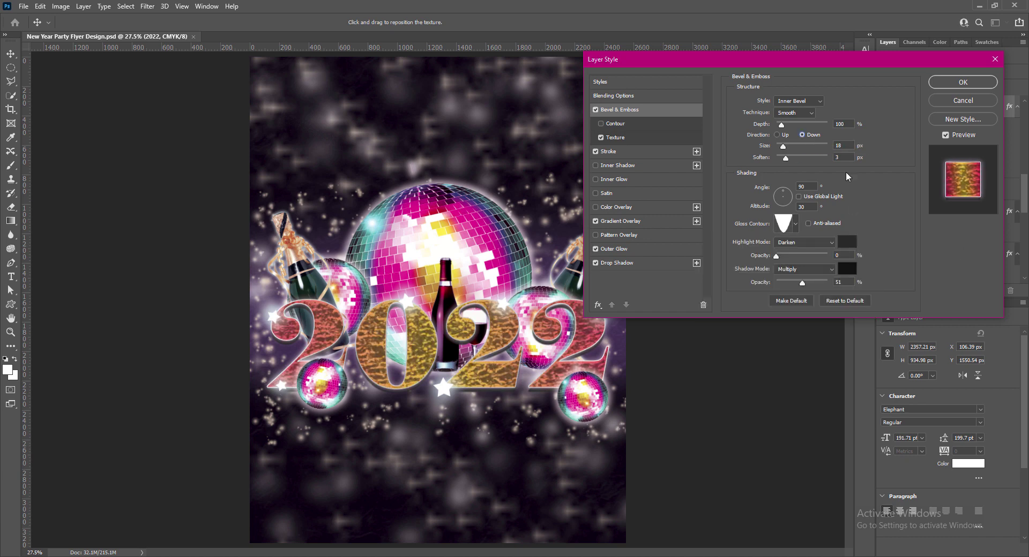
pyautogui.click(819, 100)
pyautogui.click(806, 137)
pyautogui.click(815, 101)
pyautogui.click(797, 129)
pyautogui.moveTo(801, 283); pyautogui.dragTo(802, 282)
# Set the bevel size to 60 px and the highlight mode to Normal, and apply the layer style.
pyautogui.click(835, 157)
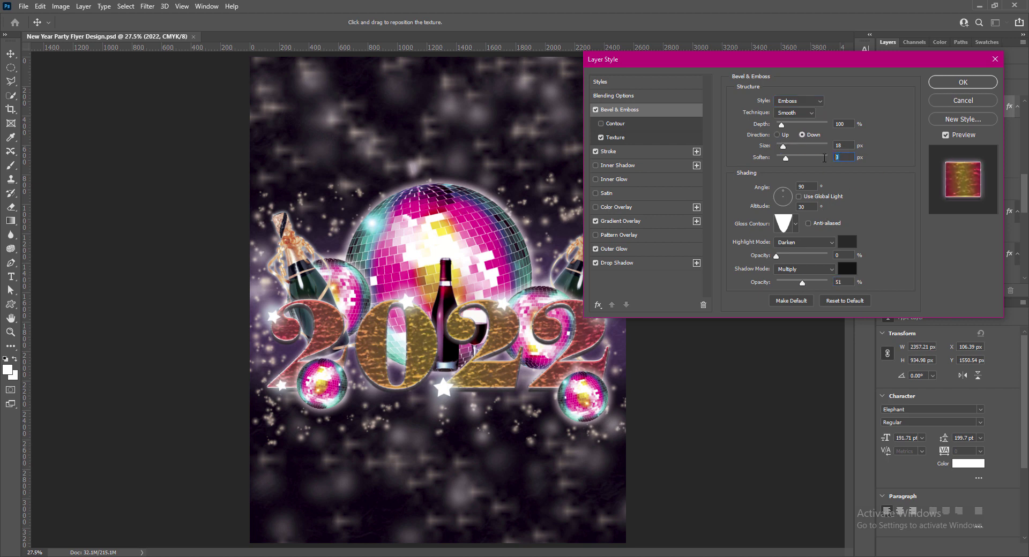
pyautogui.moveTo(809, 157); pyautogui.dragTo(790, 147)
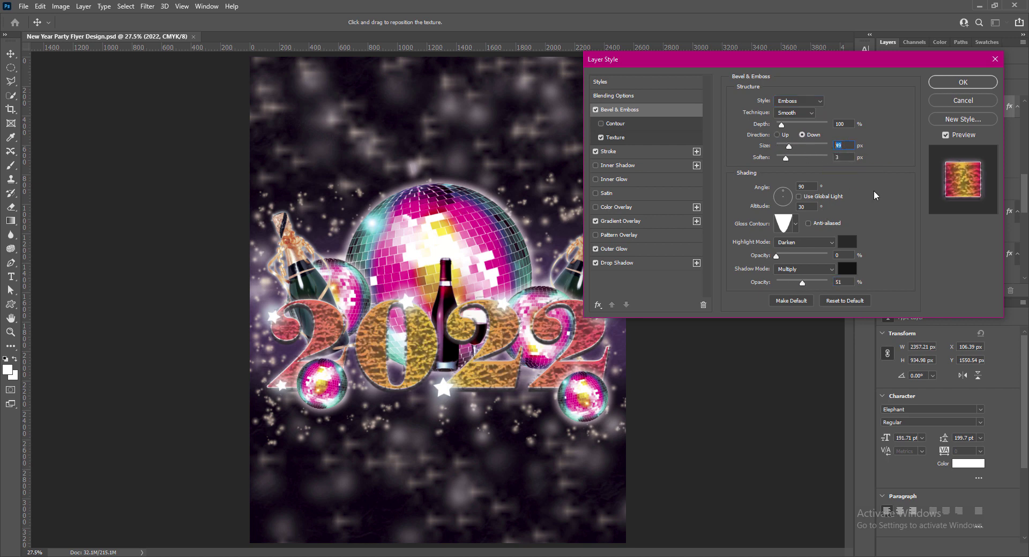
pyautogui.write('33')
pyautogui.press('BackSpace')
pyautogui.press('BackSpace')
pyautogui.write('60')
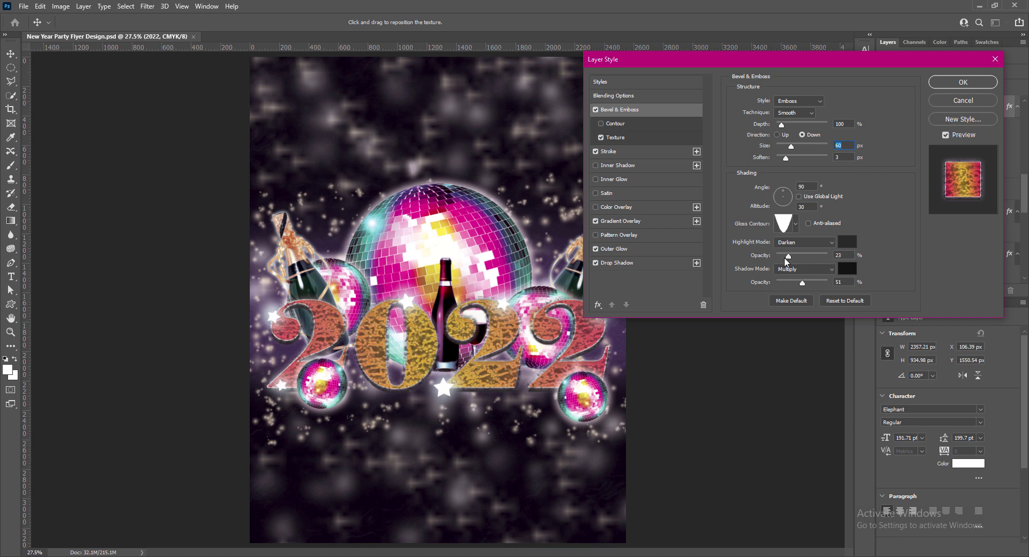
pyautogui.click(788, 242)
pyautogui.click(792, 244)
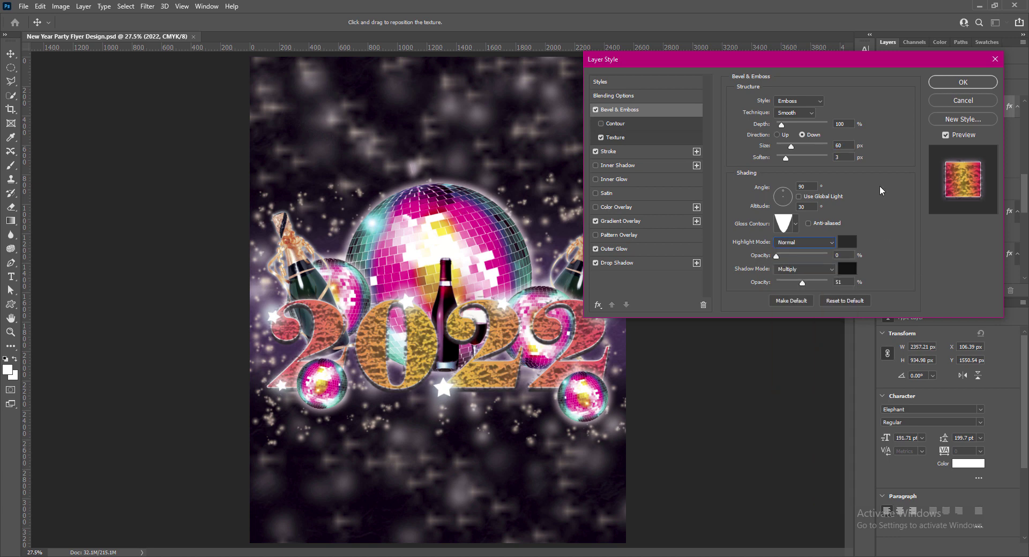
pyautogui.click(945, 86)
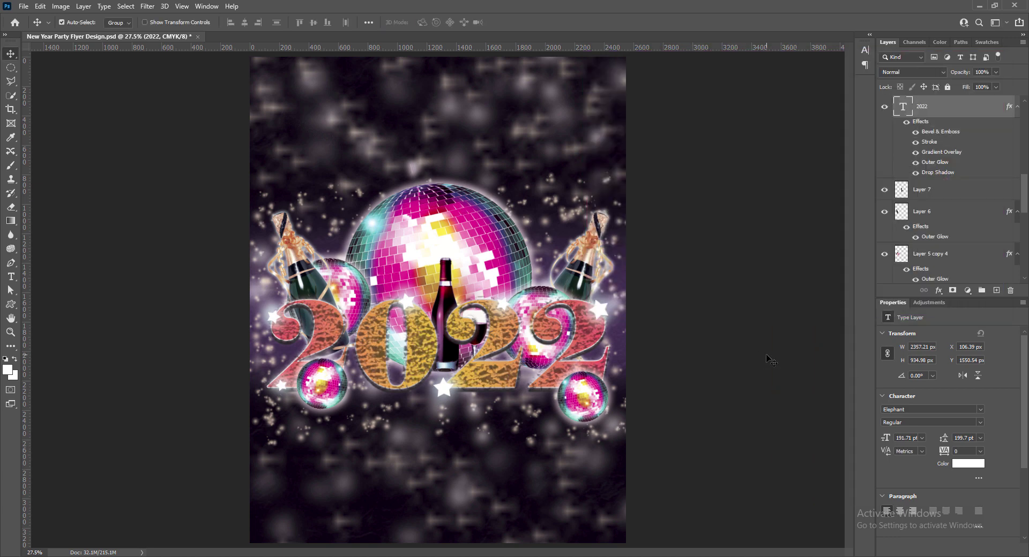
# Set the "2022" text's outer glow size to 33 px and adjust its spread.
pyautogui.doubleClick(959, 107)
pyautogui.click(622, 250)
pyautogui.moveTo(785, 197); pyautogui.dragTo(780, 198)
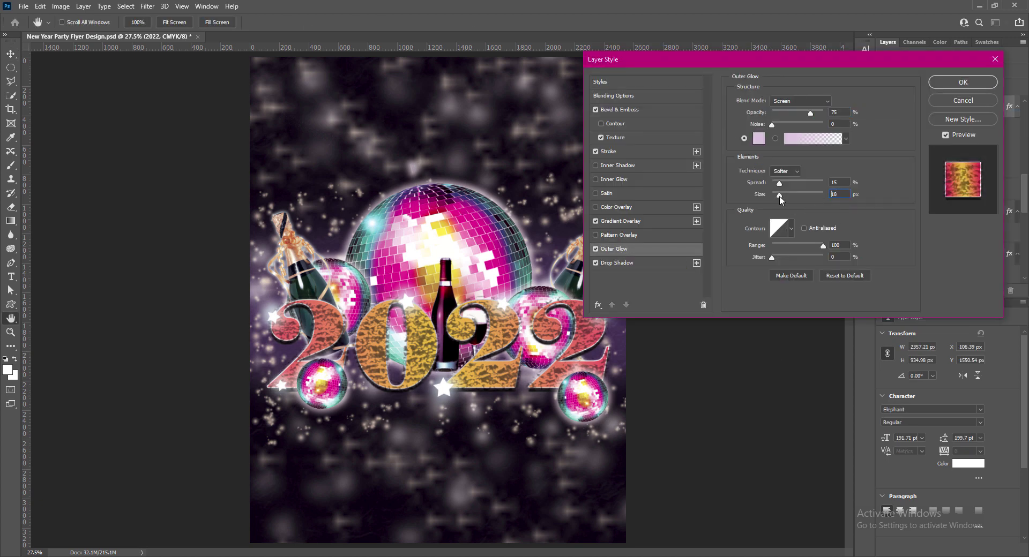
pyautogui.doubleClick(836, 183)
pyautogui.write('12')
pyautogui.scroll(-1, 835, 183)
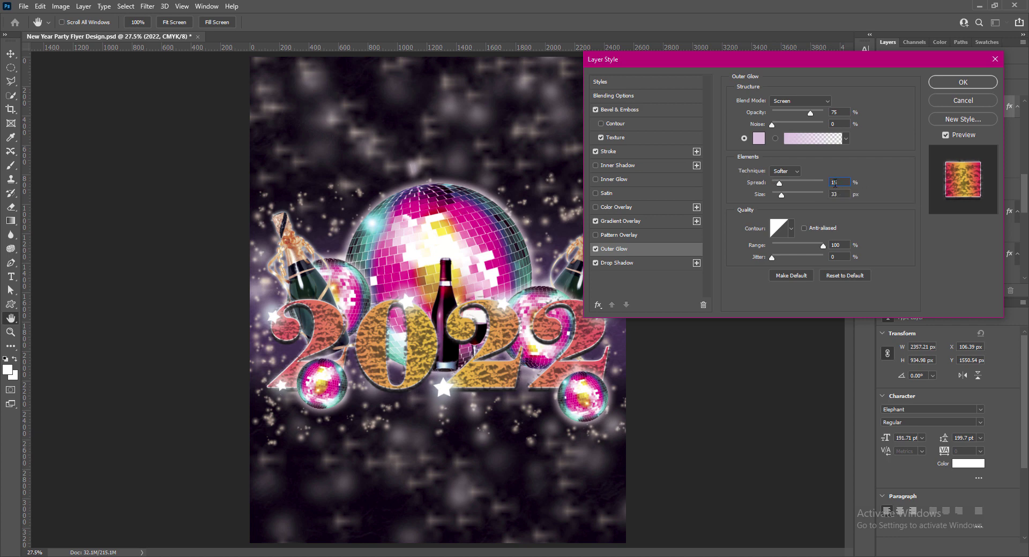
# Compare the "2022" text with and without its stroke, keep the stroke, apply the style and save the document.
pyautogui.click(617, 263)
pyautogui.doubleClick(840, 149)
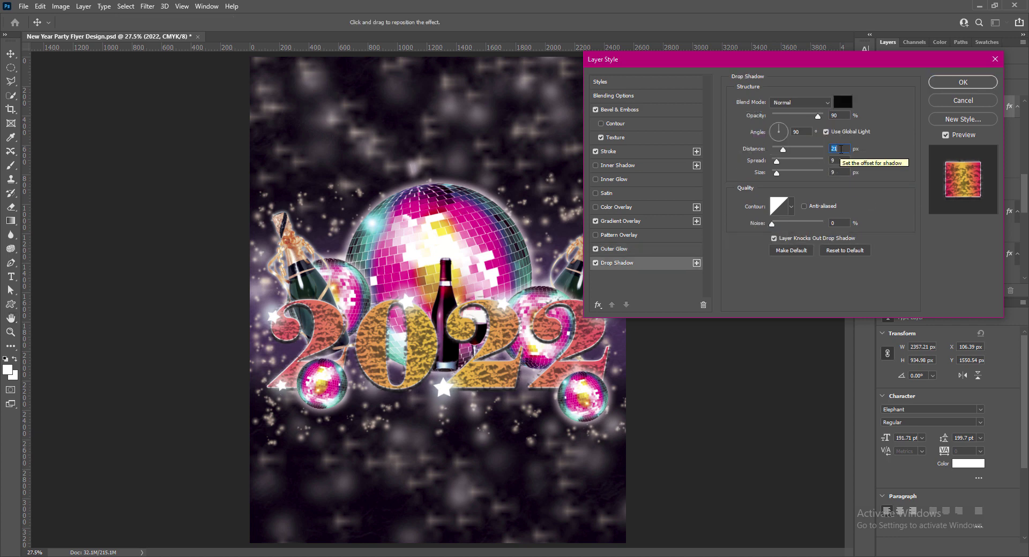
pyautogui.click(596, 152)
pyautogui.click(596, 152)
pyautogui.click(596, 151)
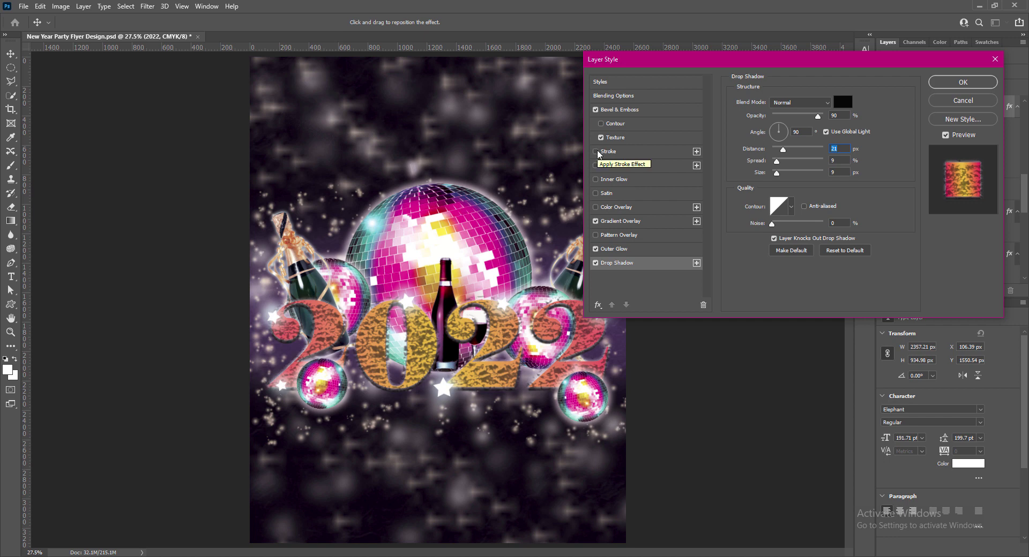
pyautogui.click(596, 151)
pyautogui.click(963, 82)
pyautogui.hotkey('ctrl', 's')
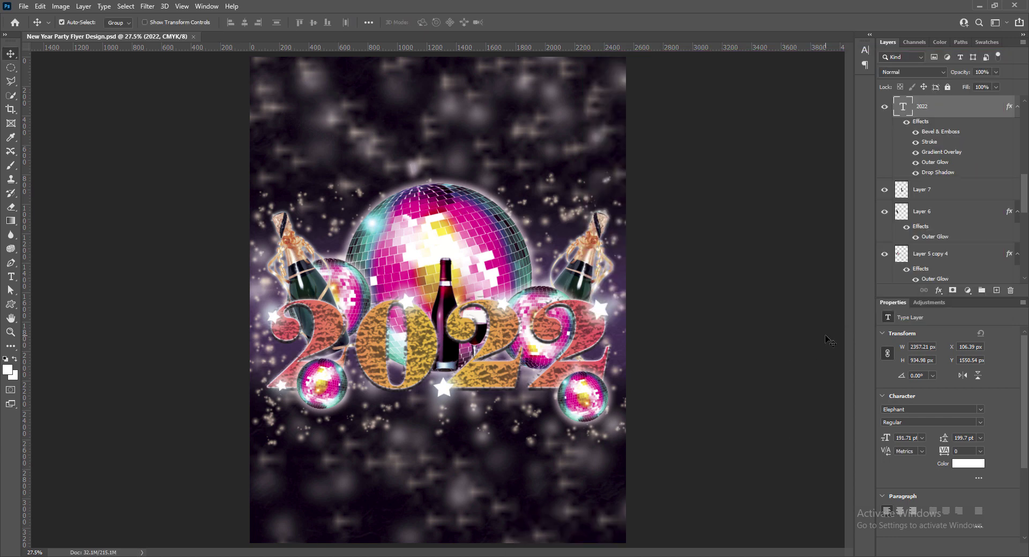
# Add a larger white outer glow to the wine bottle layer (Layer 7) and save the document.
pyautogui.doubleClick(964, 189)
pyautogui.click(611, 250)
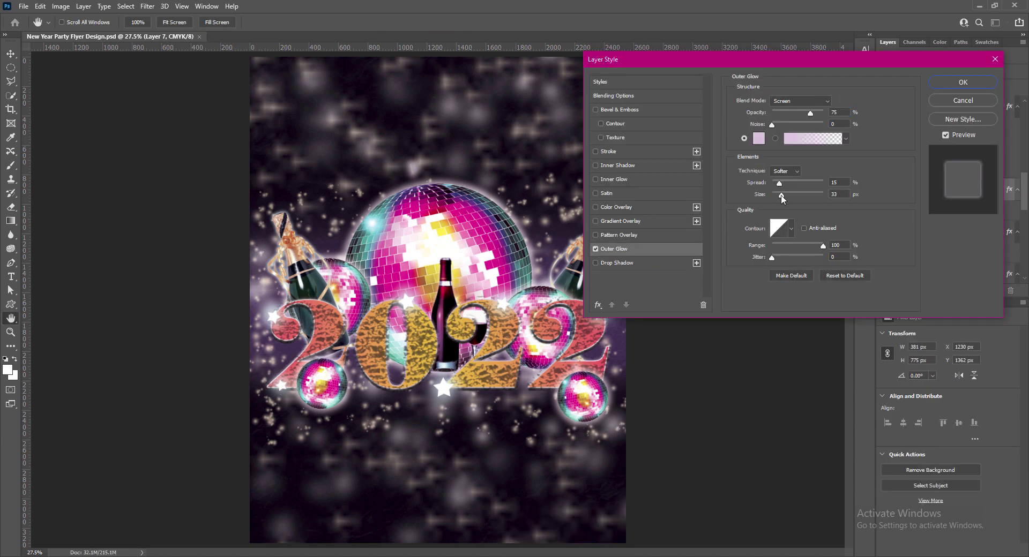
pyautogui.moveTo(781, 196); pyautogui.dragTo(786, 196)
pyautogui.click(758, 138)
pyautogui.click(676, 265)
pyautogui.click(914, 258)
pyautogui.click(954, 83)
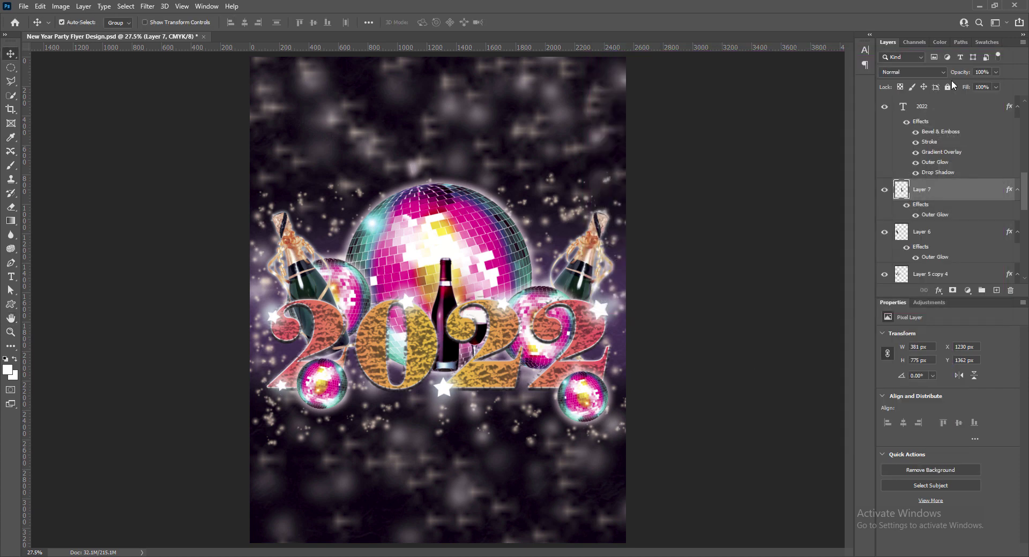
pyautogui.hotkey('ctrl', 's')
# Add the text "HAPPY NEW YEAR" below the "2022" headline on a new layer above all others.
pyautogui.scroll(8, 954, 205)
pyautogui.click(959, 107)
pyautogui.click(997, 290)
pyautogui.press('t')
pyautogui.click(333, 451)
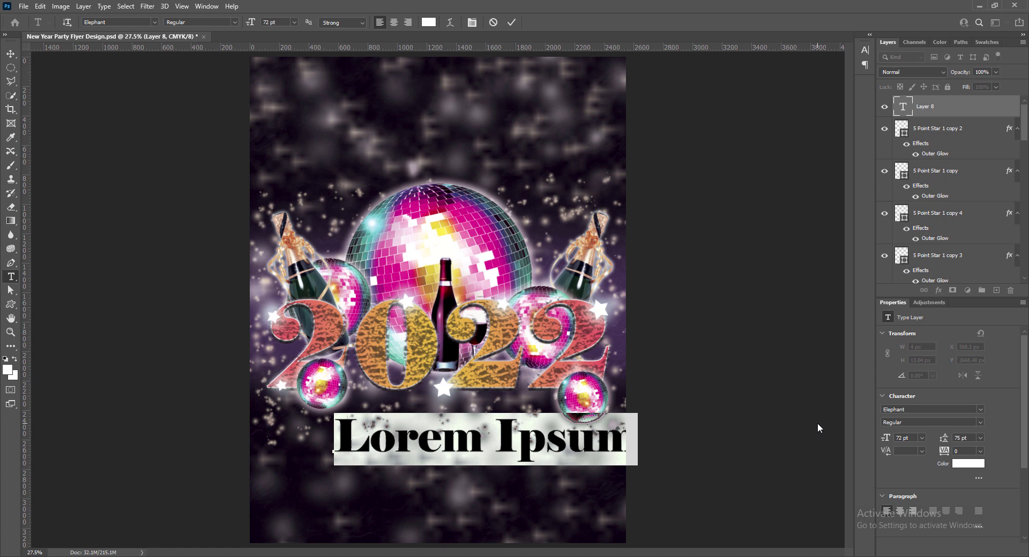
pyautogui.write('HAPPY NEW')
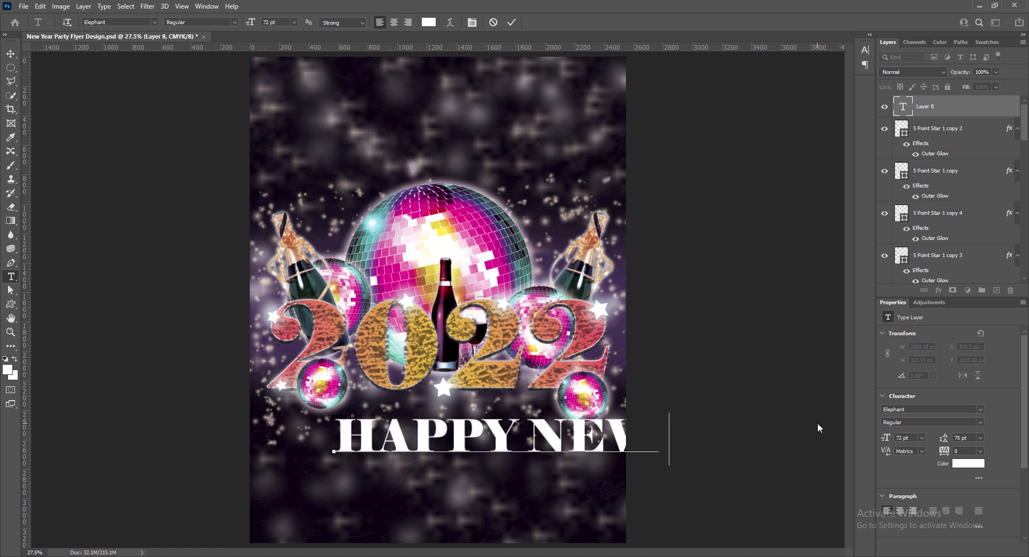
# Format the "HAPPY NEW YEAR" text in Britannic Bold at 48 pt.
pyautogui.hotkey('ctrl', 'a')
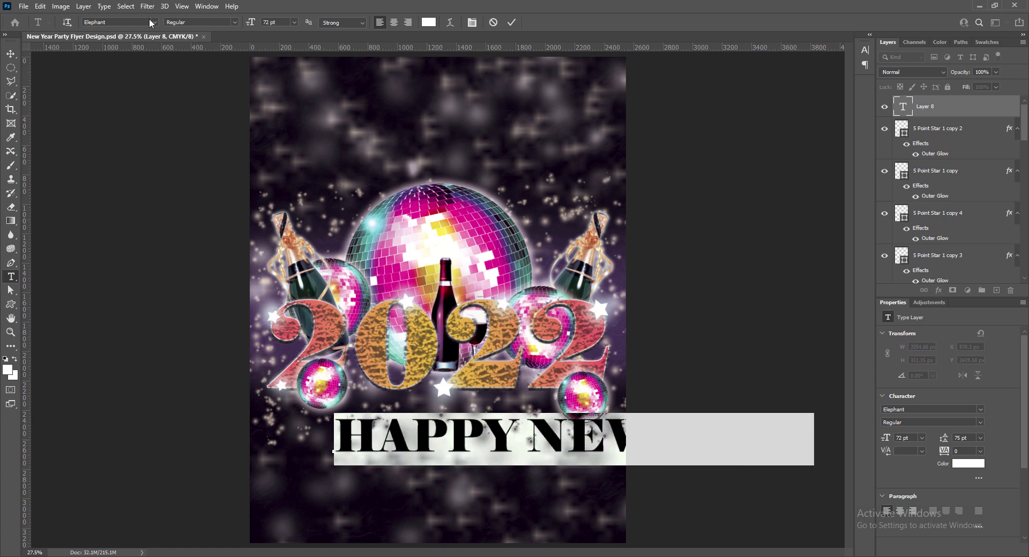
pyautogui.click(154, 22)
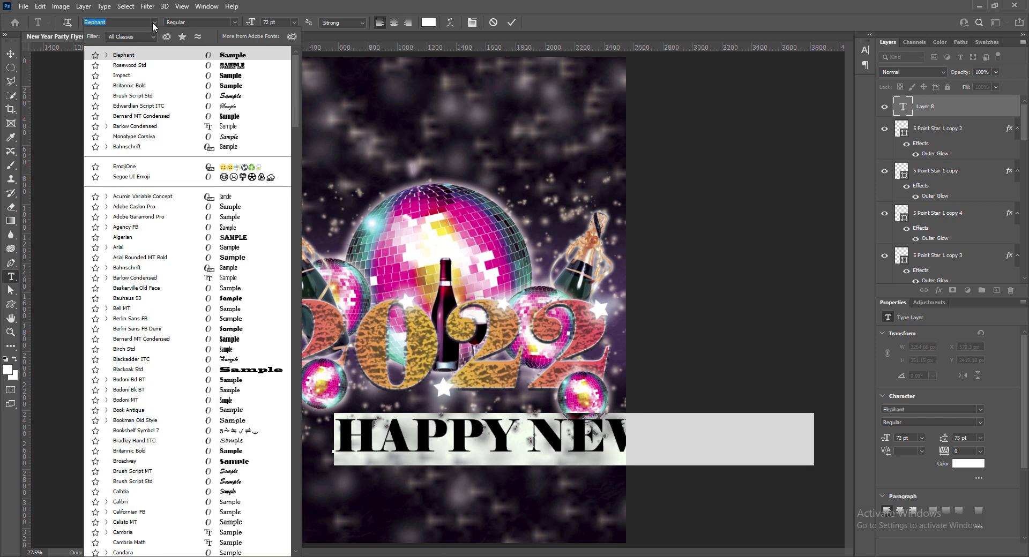
pyautogui.click(140, 87)
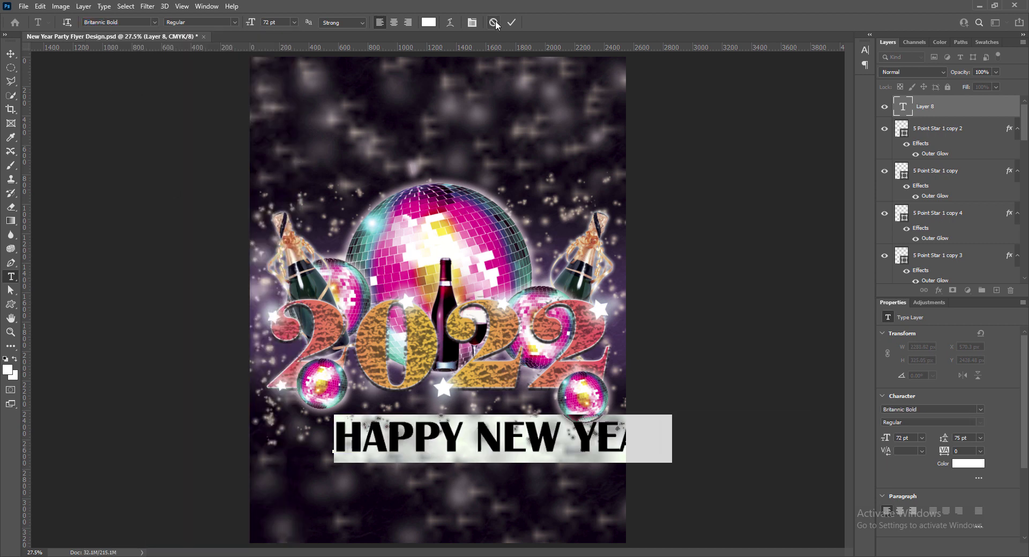
pyautogui.click(294, 21)
pyautogui.click(294, 146)
pyautogui.click(512, 22)
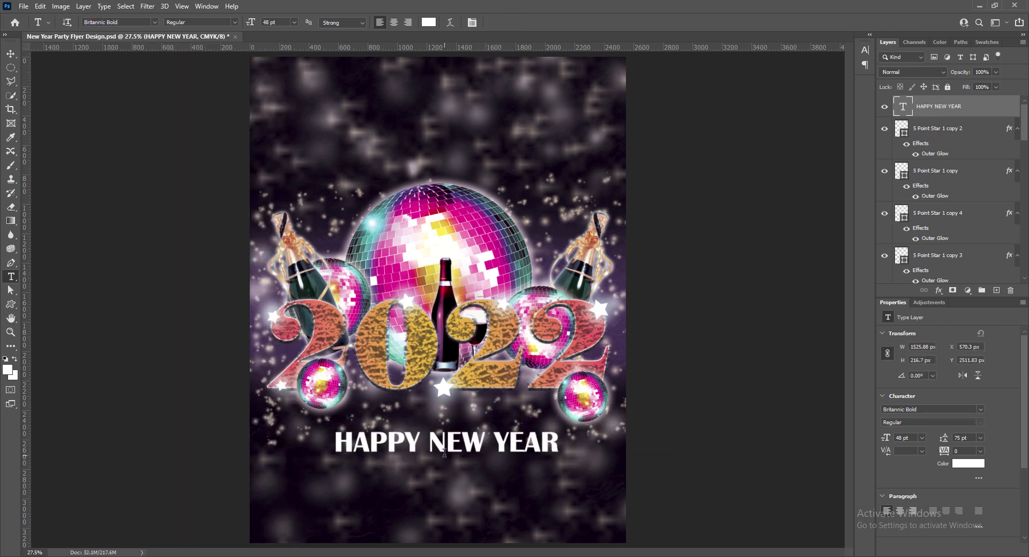
# Enlarge "HAPPY NEW YEAR" to about 2115 px wide and place it just beneath the "2022" headline.
pyautogui.press('v')
pyautogui.moveTo(505, 450); pyautogui.dragTo(502, 440)
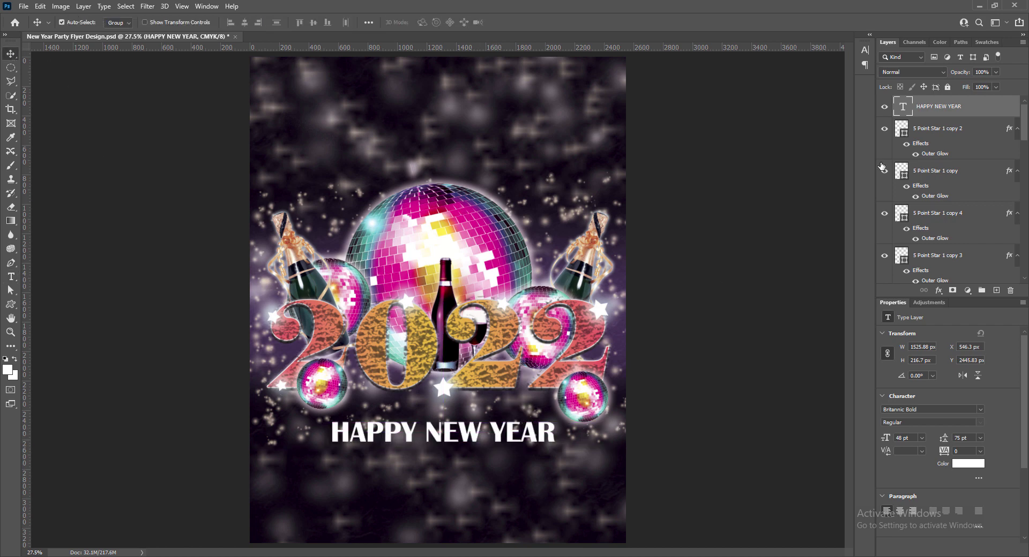
pyautogui.hotkey('ctrl', 't')
pyautogui.moveTo(330, 445); pyautogui.dragTo(283, 480)
pyautogui.moveTo(593, 463); pyautogui.dragTo(609, 464)
pyautogui.moveTo(286, 462)
pyautogui.mouseDown()
pyautogui.moveTo(274, 472)
pyautogui.moveTo(291, 466)
pyautogui.mouseUp()
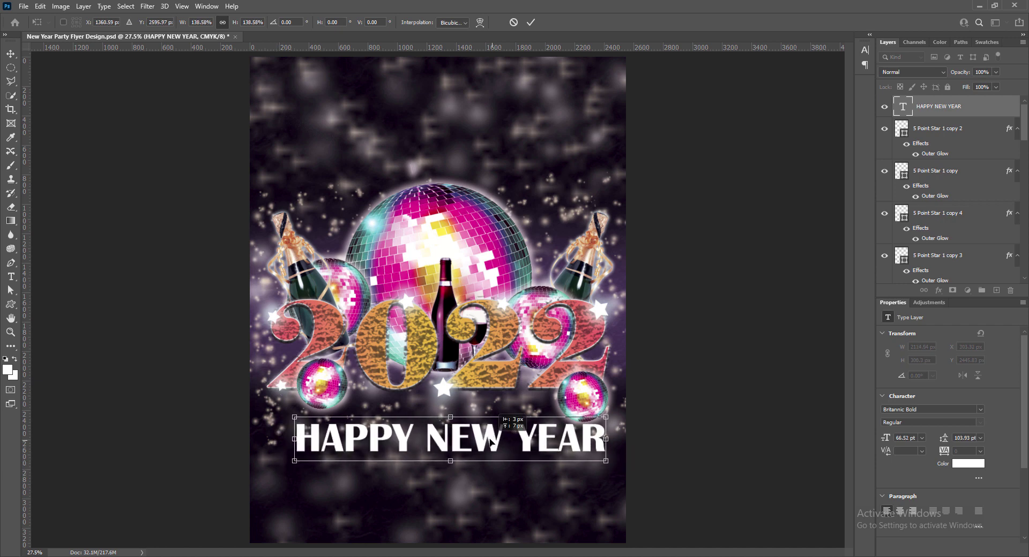
pyautogui.moveTo(490, 442); pyautogui.dragTo(479, 424)
pyautogui.click(530, 22)
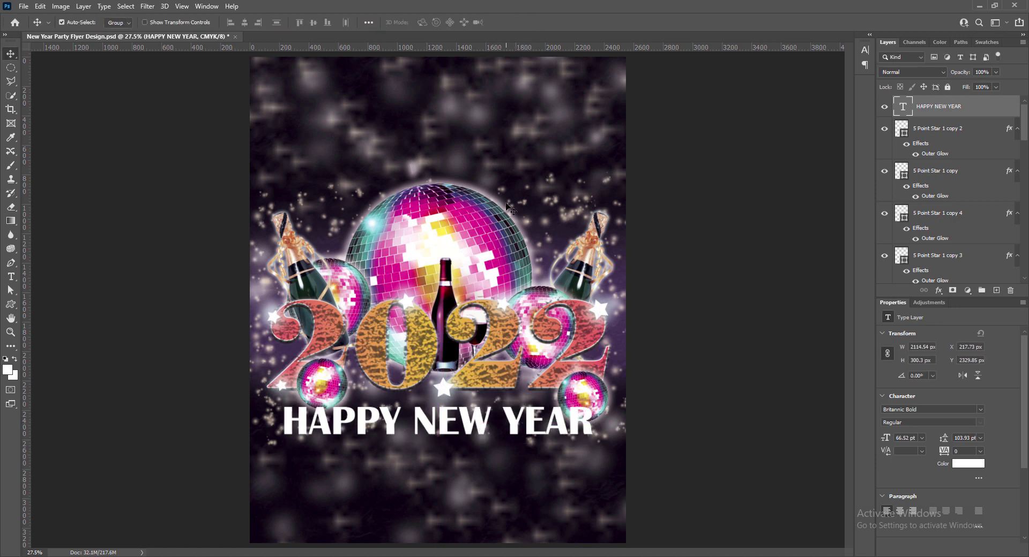
# Reposition "HAPPY NEW YEAR" and scale it up to about 2242 px wide, nearly spanning the "2022" headline.
pyautogui.moveTo(445, 429); pyautogui.dragTo(438, 442)
pyautogui.hotkey('ctrl', 't')
pyautogui.click(530, 22)
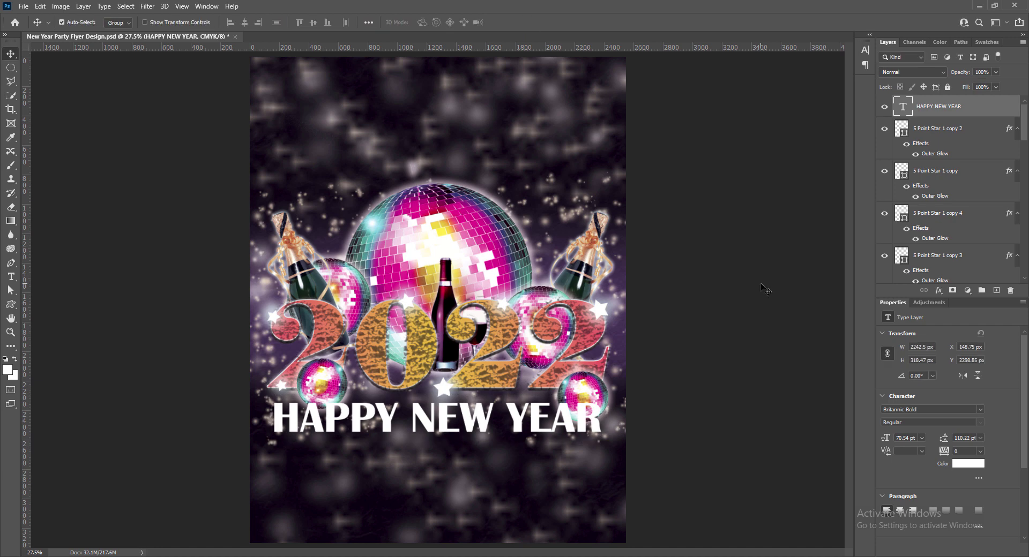
pyautogui.doubleClick(441, 422)
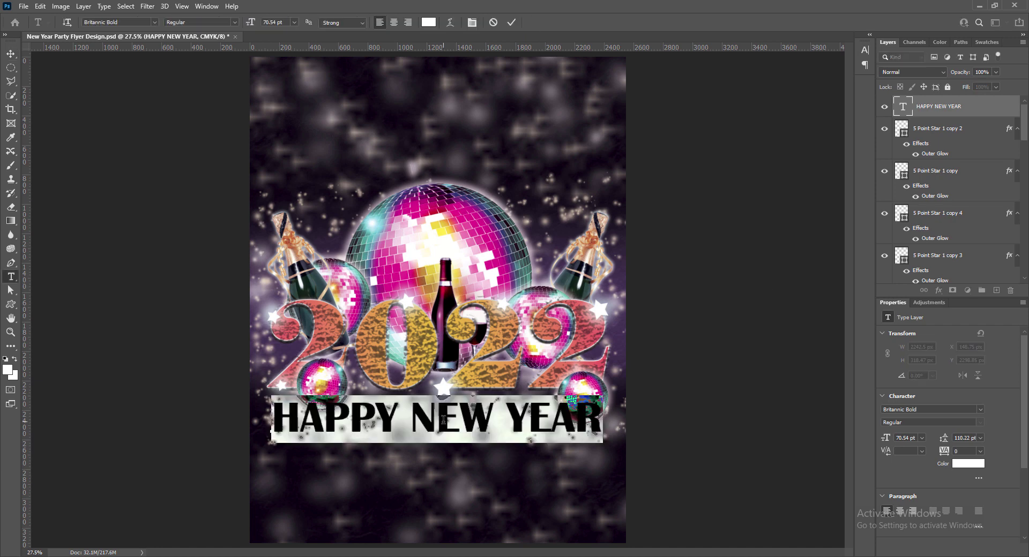
pyautogui.click(510, 22)
# Fine-tune the horizontal position of "HAPPY NEW YEAR" so it sits centred under the "2022" headline.
pyautogui.moveTo(442, 416); pyautogui.dragTo(448, 418)
pyautogui.press('Left')
pyautogui.press('Left')
pyautogui.press('Left')
pyautogui.press('Left')
pyautogui.press('Left')
pyautogui.press('Left')
pyautogui.press('Left')
pyautogui.press('Left')
pyautogui.press('Left')
pyautogui.press('Left')
pyautogui.press('Left')
pyautogui.press('Left')
pyautogui.press('Left')
pyautogui.press('Left')
pyautogui.press('Left')
pyautogui.press('Left')
pyautogui.press('Left')
pyautogui.press('Left')
pyautogui.press('Left')
pyautogui.press('Left')
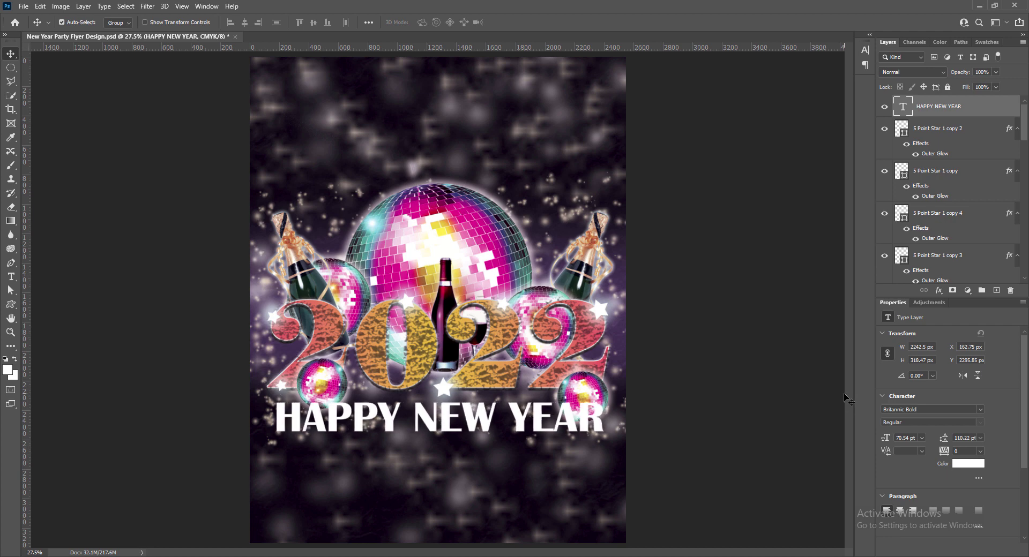
# Add a Reflected Gradient Overlay to the "HAPPY NEW YEAR" text at a 90° angle.
pyautogui.rightClick(908, 106)
pyautogui.click(927, 108)
pyautogui.click(595, 221)
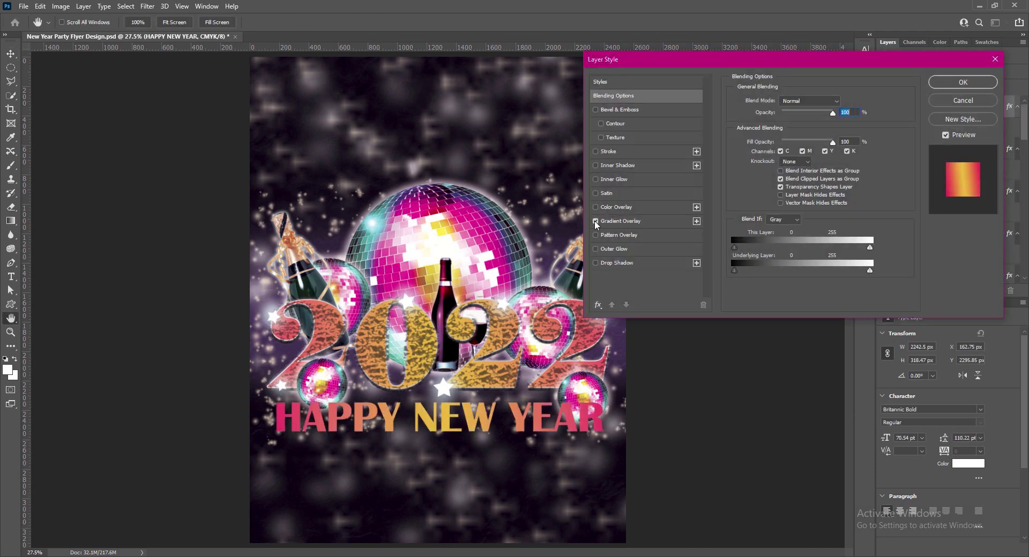
pyautogui.click(620, 221)
pyautogui.doubleClick(802, 155)
pyautogui.write('90')
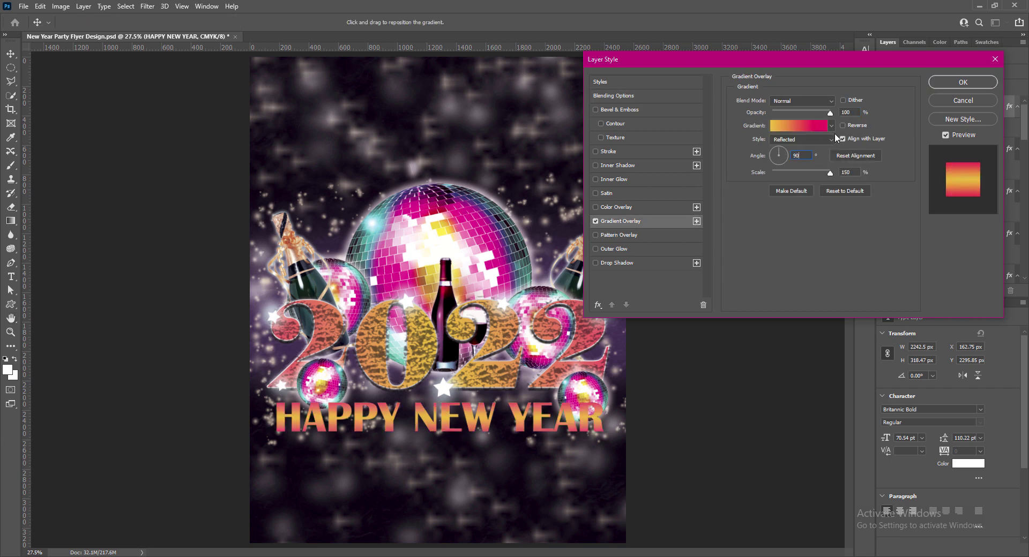
pyautogui.click(843, 126)
pyautogui.click(844, 127)
pyautogui.click(819, 128)
pyautogui.doubleClick(895, 434)
pyautogui.moveTo(808, 291); pyautogui.dragTo(809, 281)
pyautogui.click(916, 259)
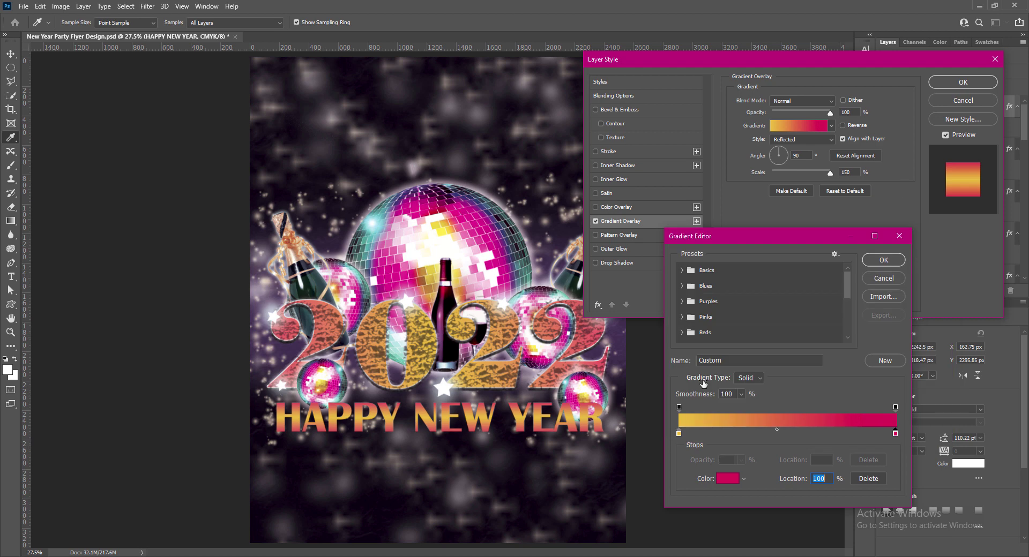
pyautogui.click(884, 260)
# Reverse the gradient overlay on "HAPPY NEW YEAR" and set its angle to -9°.
pyautogui.click(802, 156)
pyautogui.press('BackSpace')
pyautogui.click(843, 126)
pyautogui.moveTo(784, 156); pyautogui.dragTo(867, 181)
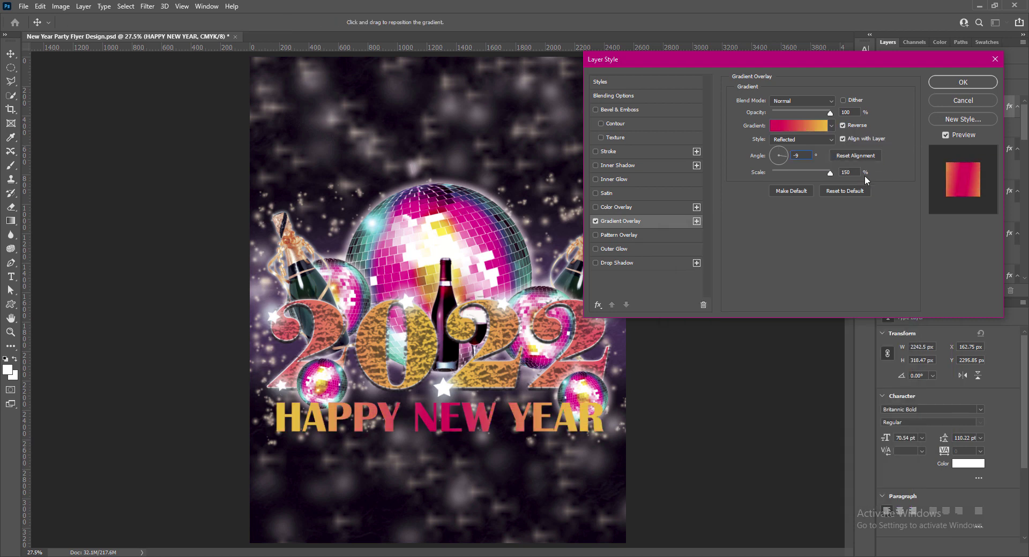
# Add a smooth Emboss bevel to "HAPPY NEW YEAR" with a size of 21 px.
pyautogui.click(619, 110)
pyautogui.click(795, 223)
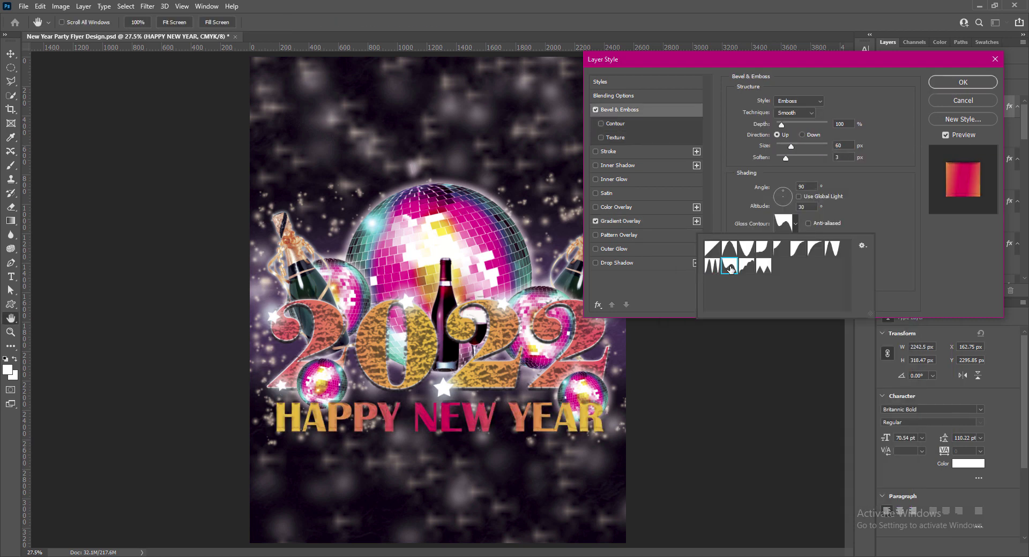
pyautogui.click(796, 249)
pyautogui.moveTo(791, 147); pyautogui.dragTo(783, 147)
# Try the sawtooth, stepped, sloped and double-ring gloss contours on the text's bevel.
pyautogui.click(795, 224)
pyautogui.click(763, 267)
pyautogui.click(746, 266)
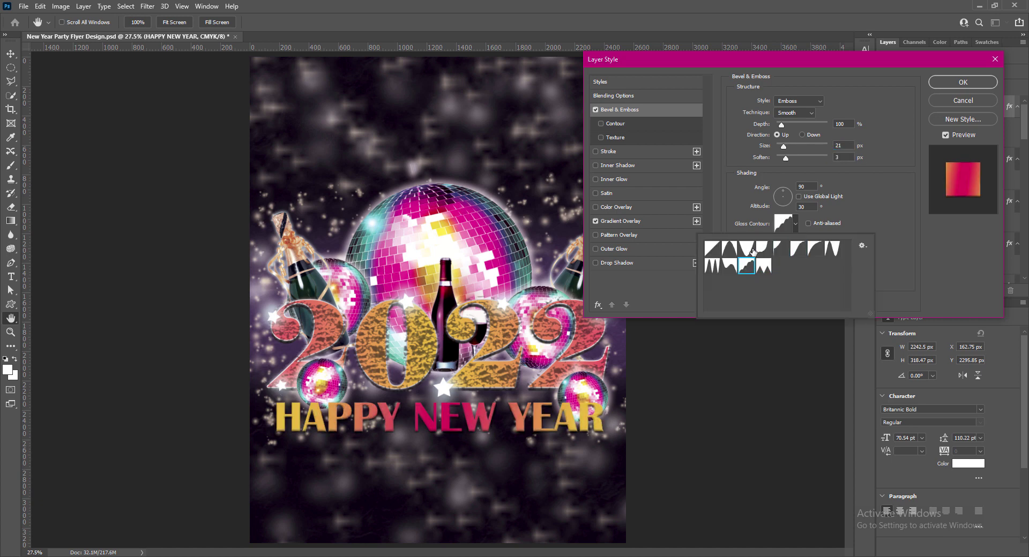
pyautogui.click(729, 268)
pyautogui.click(712, 269)
# Set the bevel direction to Down and give it the Ring gloss contour.
pyautogui.click(802, 135)
pyautogui.click(796, 224)
pyautogui.click(780, 249)
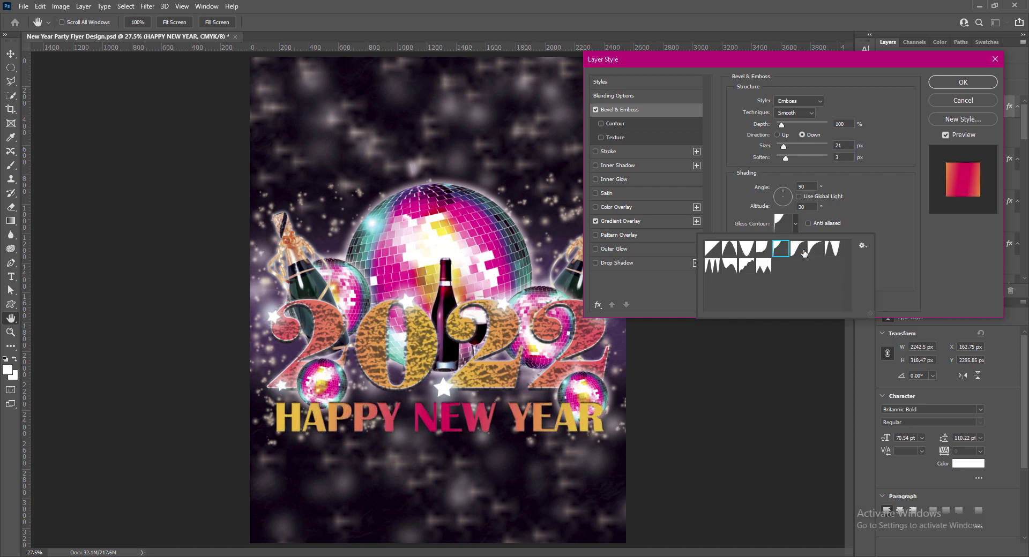
pyautogui.click(815, 248)
pyautogui.doubleClick(832, 248)
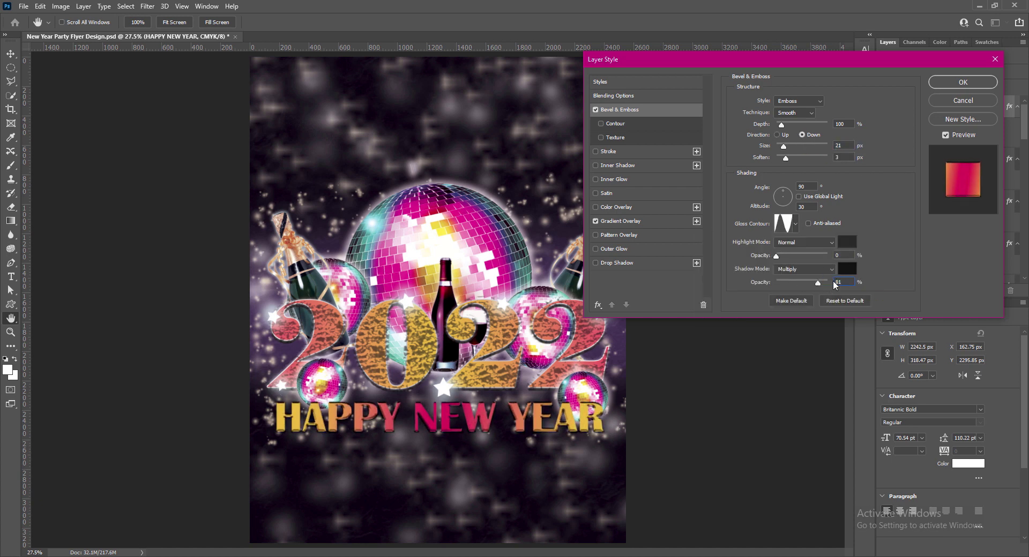
# Add a white 2 px outside Stroke to "HAPPY NEW YEAR", leaving Outer Glow off.
pyautogui.click(610, 249)
pyautogui.click(596, 249)
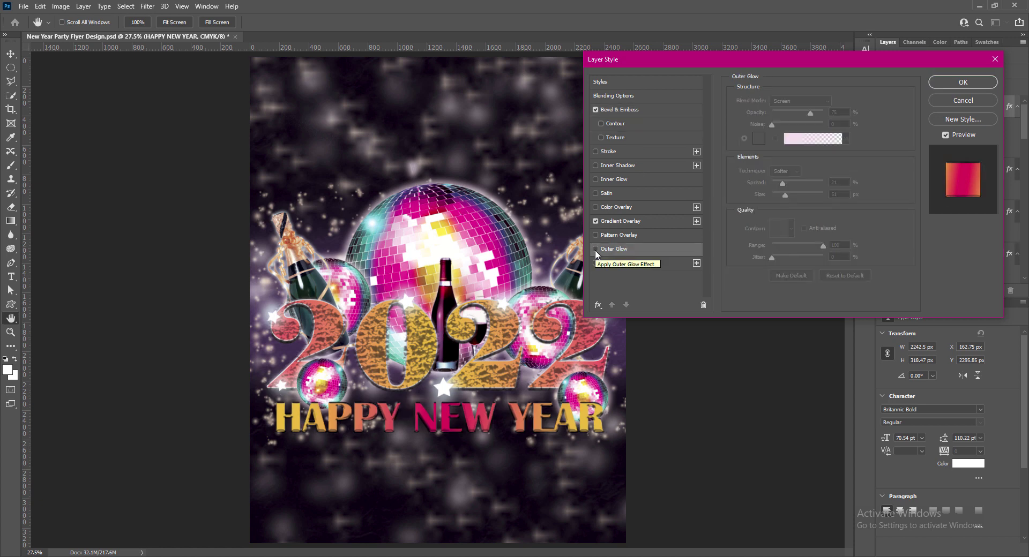
pyautogui.click(609, 151)
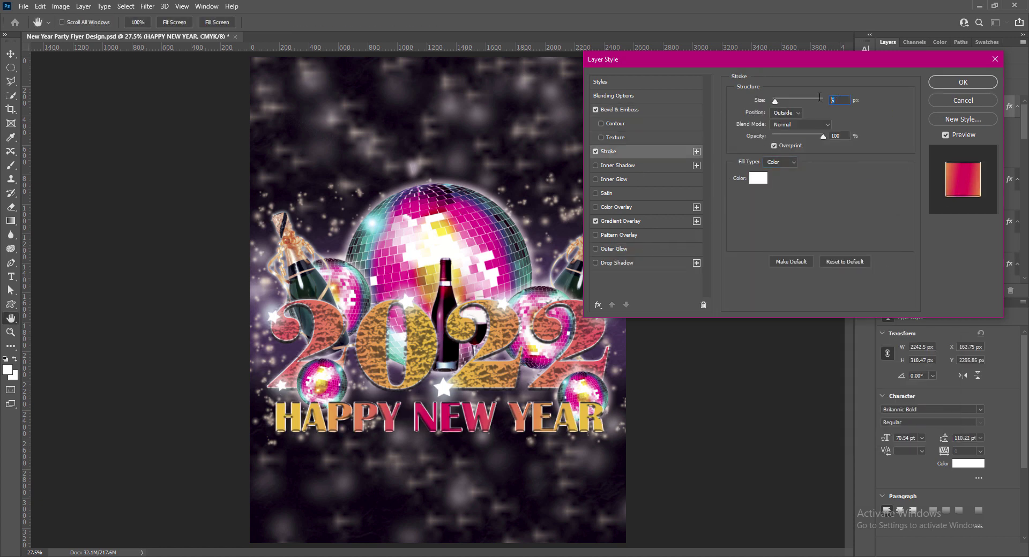
pyautogui.write('2')
# Add a Drop Shadow with a 12 px distance to "HAPPY NEW YEAR" and apply the layer style.
pyautogui.click(595, 263)
pyautogui.write('12')
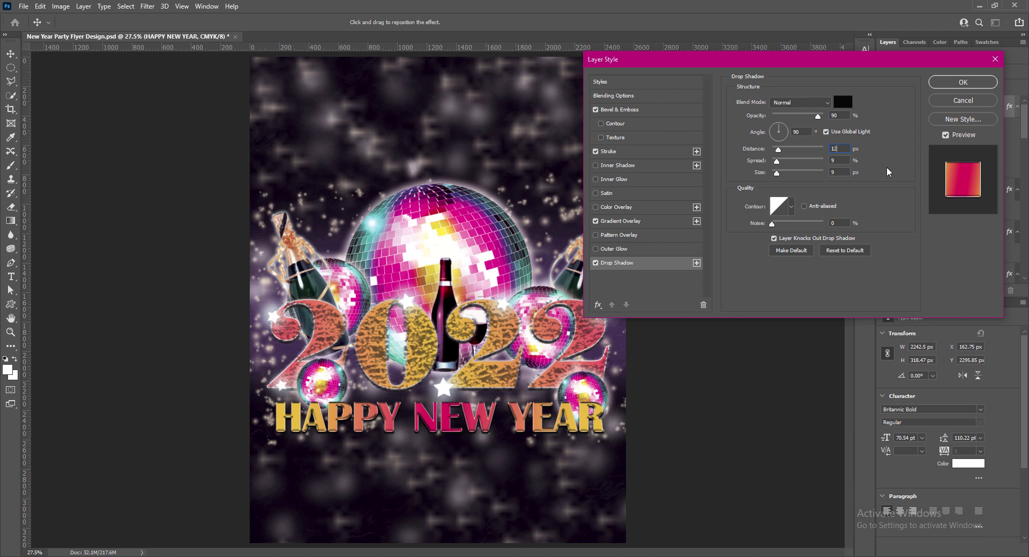
pyautogui.press('Return')
# Reposition "HAPPY NEW YEAR" to X 171.75 px, Y 2308.85 px so it sits centred just below the "2022" headline.
pyautogui.moveTo(513, 427); pyautogui.dragTo(523, 428)
pyautogui.moveTo(521, 429); pyautogui.dragTo(521, 428)
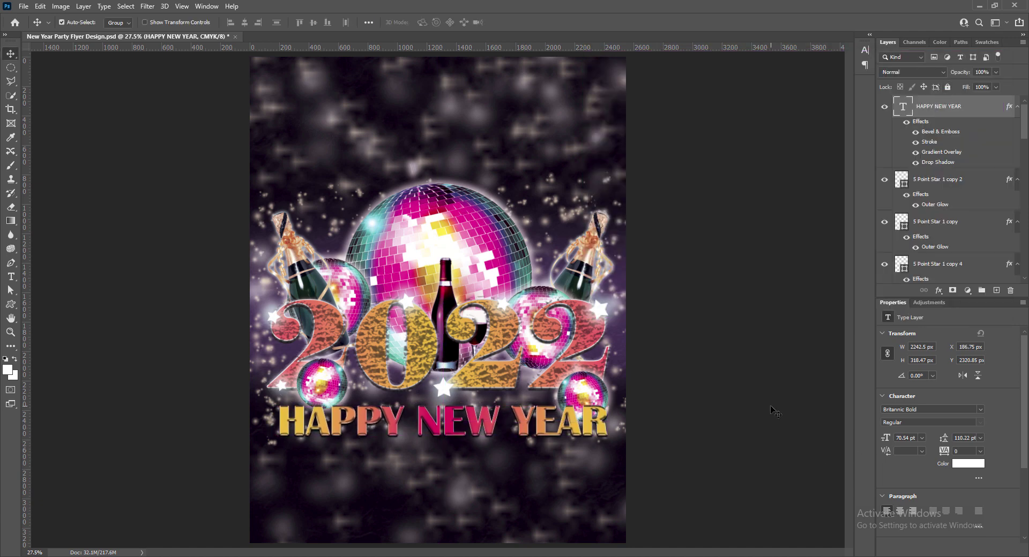
pyautogui.press('Left')
pyautogui.press('Left')
pyautogui.press('Left')
pyautogui.press('Left')
pyautogui.press('Left')
pyautogui.press('Left')
pyautogui.press('Left')
pyautogui.press('Left')
pyautogui.press('Left')
pyautogui.press('Left')
pyautogui.press('Left')
pyautogui.press('Left')
pyautogui.press('Left')
pyautogui.press('Left')
pyautogui.press('Left')
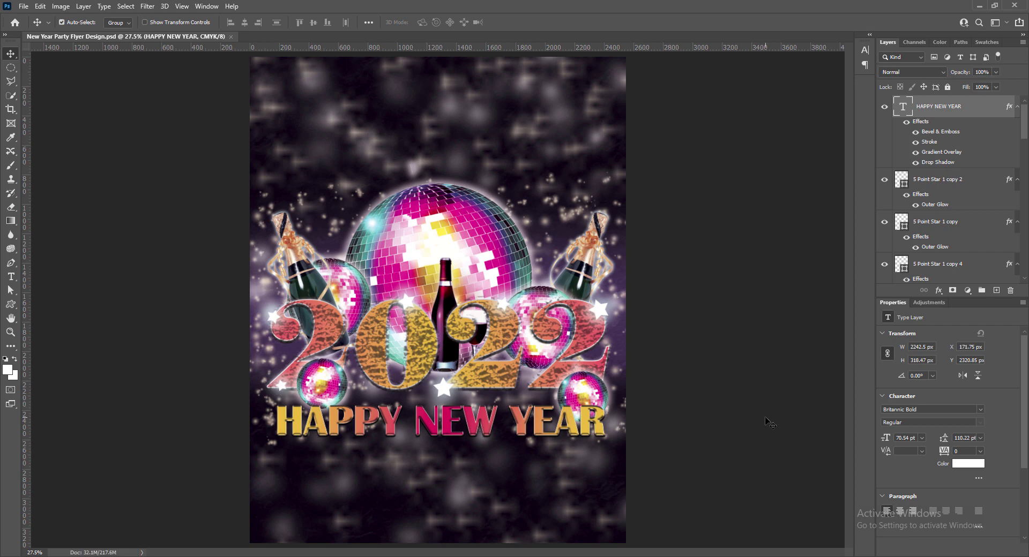
pyautogui.press('Up')
pyautogui.press('Up')
pyautogui.press('Up')
pyautogui.press('Up')
pyautogui.press('Up')
pyautogui.press('Up')
pyautogui.press('Up')
pyautogui.press('Up')
pyautogui.press('Up')
pyautogui.press('Up')
pyautogui.press('Up')
pyautogui.press('Up')
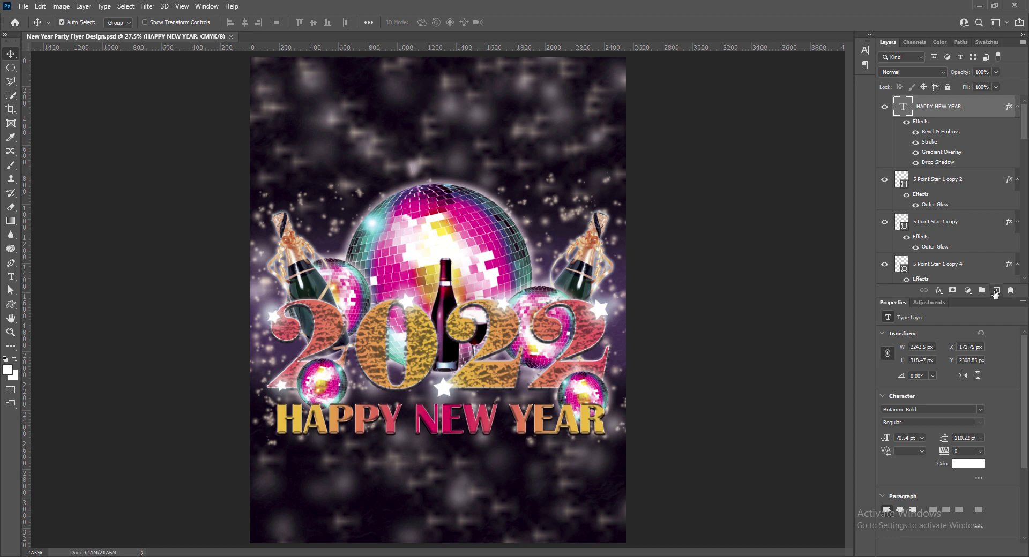
# Add the text "Party" on its own layer and place it centred beneath "HAPPY NEW YEAR".
pyautogui.press('t')
pyautogui.click(386, 455)
pyautogui.write('Party')
pyautogui.hotkey('ctrl', 'a')
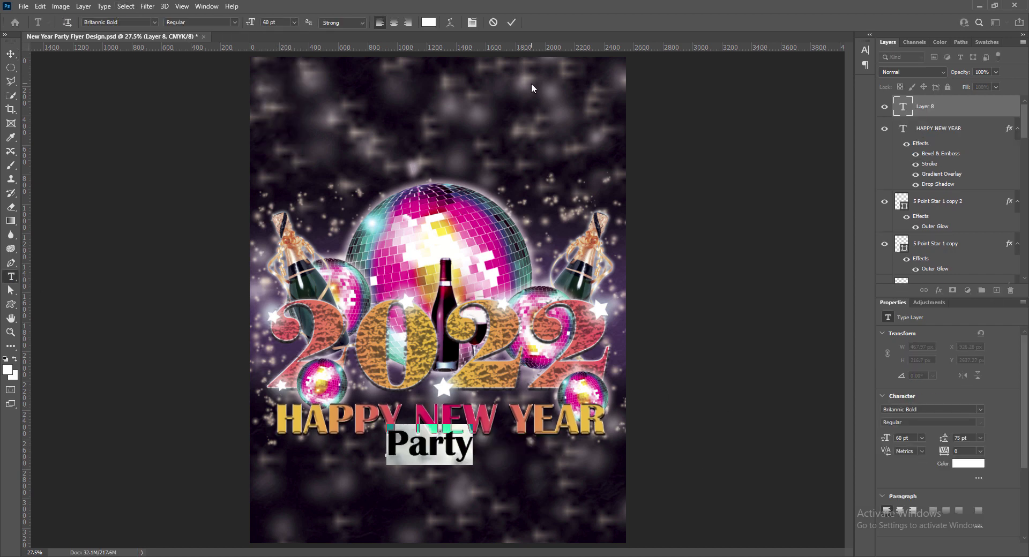
pyautogui.click(511, 23)
pyautogui.press('v')
pyautogui.moveTo(438, 450); pyautogui.dragTo(457, 460)
# Format "Party" at 51 pt in orange and move it slightly closer to "HAPPY NEW YEAR".
pyautogui.doubleClick(457, 460)
pyautogui.click(250, 23)
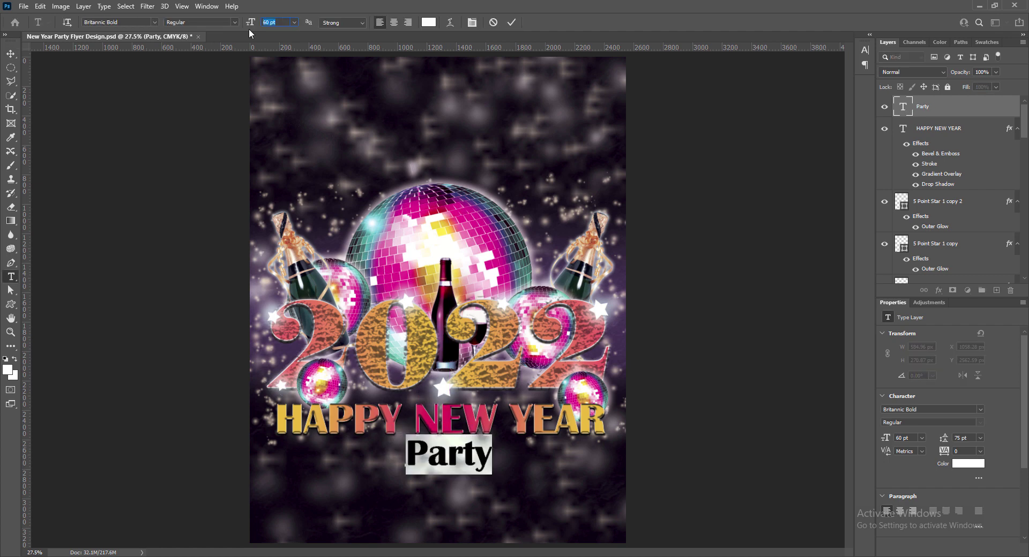
pyautogui.write('51')
pyautogui.click(429, 22)
pyautogui.click(836, 280)
pyautogui.click(911, 258)
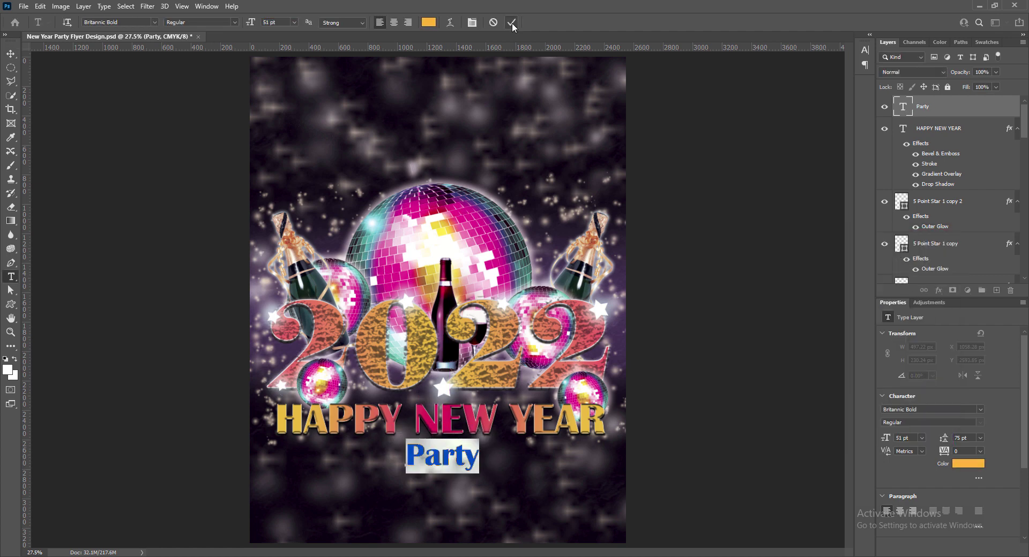
pyautogui.click(512, 24)
pyautogui.press('v')
pyautogui.moveTo(462, 456); pyautogui.dragTo(461, 452)
# Add a Drop Shadow to the "Party" text and adjust its distance and size.
pyautogui.rightClick(903, 106)
pyautogui.click(919, 111)
pyautogui.click(596, 263)
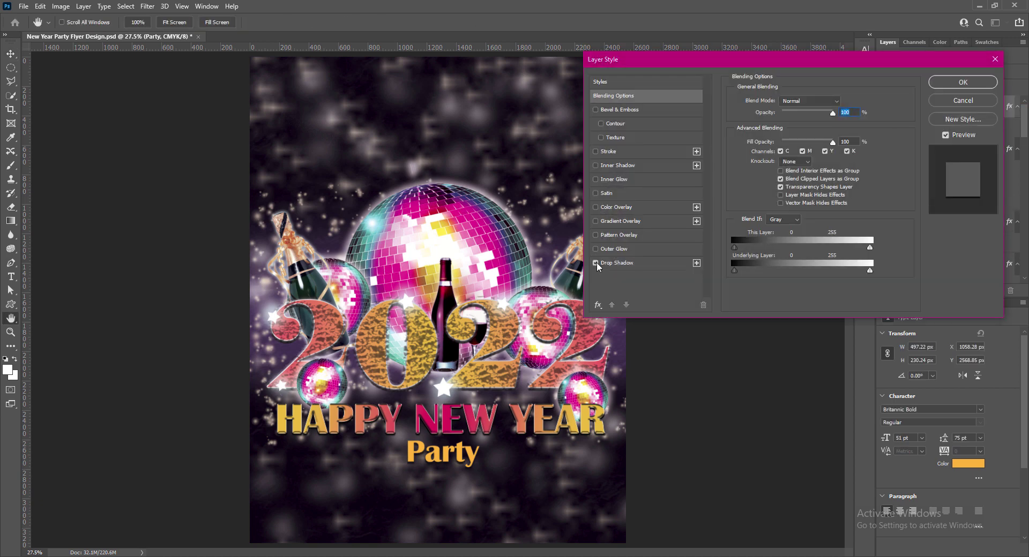
pyautogui.click(623, 263)
pyautogui.moveTo(778, 150); pyautogui.dragTo(777, 174)
pyautogui.click(958, 83)
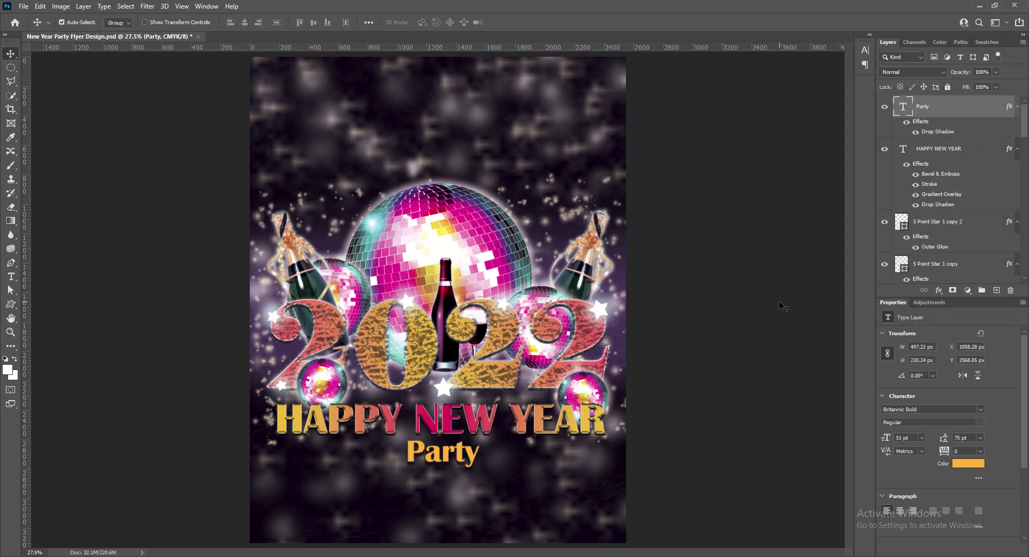
# Add a 24 pt text line below "Party" reading "MUSIC BY MOOD SOUND & COOL MUSIC".
pyautogui.press('t')
pyautogui.click(331, 489)
pyautogui.click(295, 22)
pyautogui.click(278, 111)
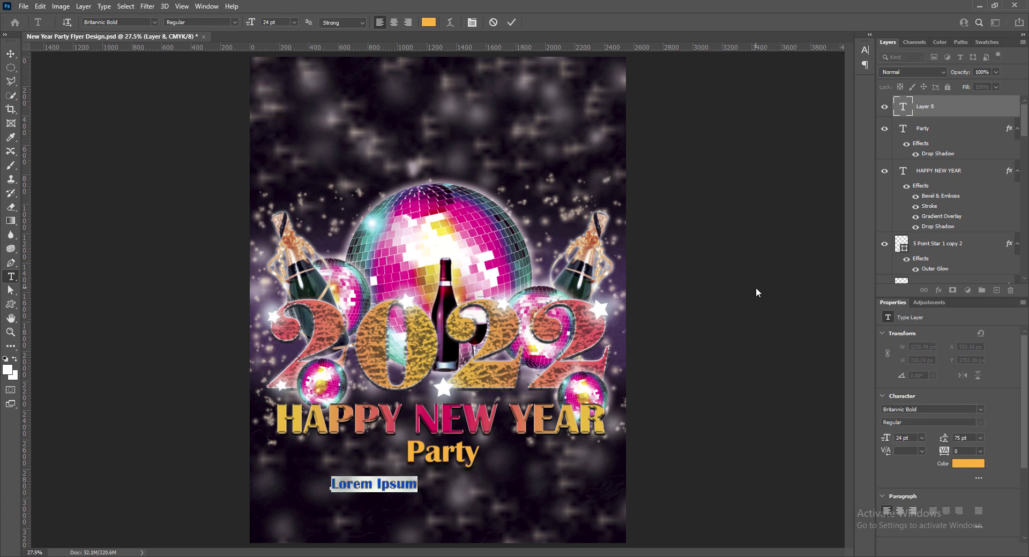
pyautogui.write('MUSIC BY MOOD SOUND & COOL MUSIC')
pyautogui.hotkey('ctrl', 'a')
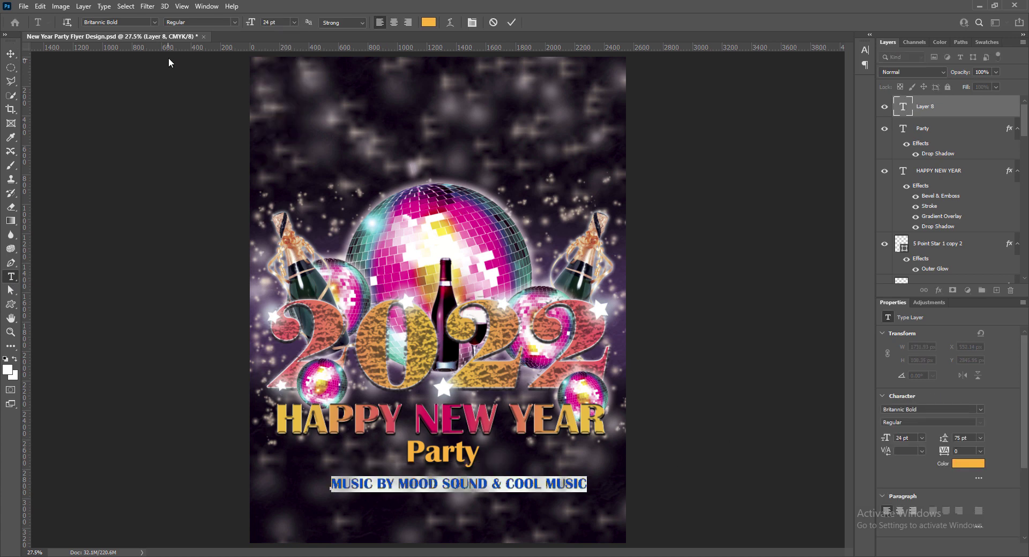
# Set the music line's font to Bahnschrift SemiBold SemiCondensed.
pyautogui.click(153, 22)
pyautogui.click(231, 147)
pyautogui.click(234, 23)
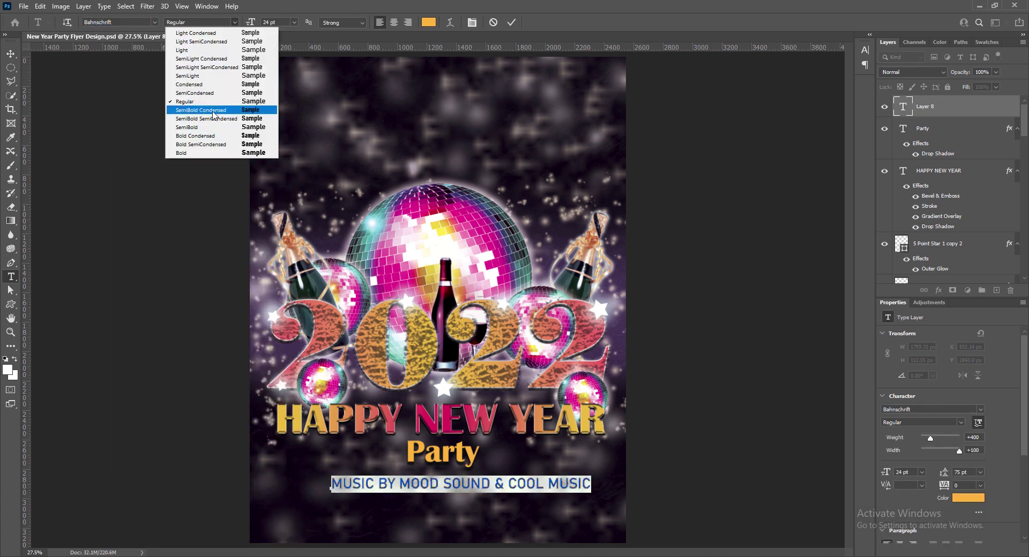
pyautogui.click(214, 111)
pyautogui.click(235, 23)
pyautogui.click(207, 118)
# Colour the whole music line pale yellow.
pyautogui.click(428, 22)
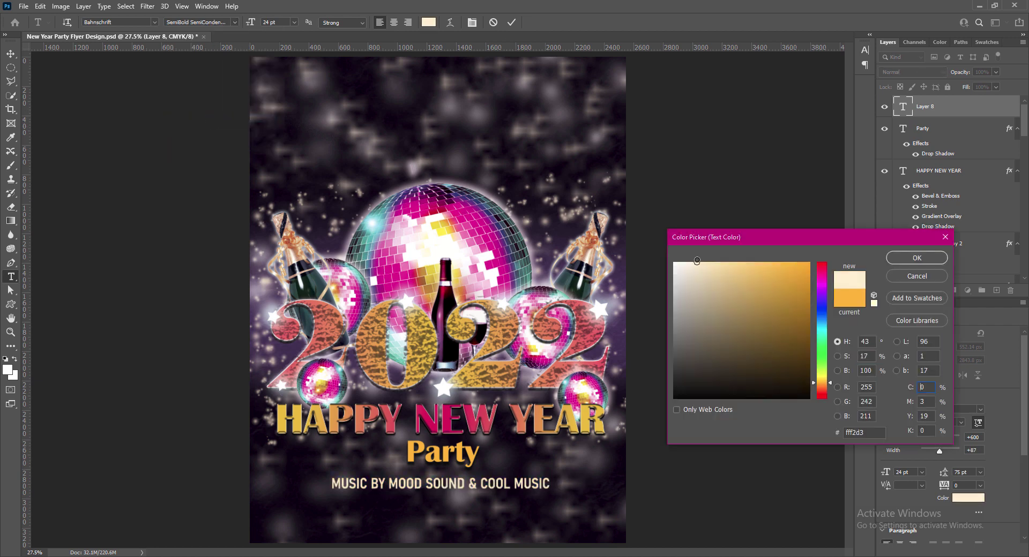
pyautogui.click(709, 263)
pyautogui.moveTo(709, 263); pyautogui.dragTo(734, 260)
pyautogui.click(916, 258)
# Colour only the words "MUSIC BY" orange (#ffa800) and commit the text.
pyautogui.moveTo(362, 484); pyautogui.dragTo(383, 484)
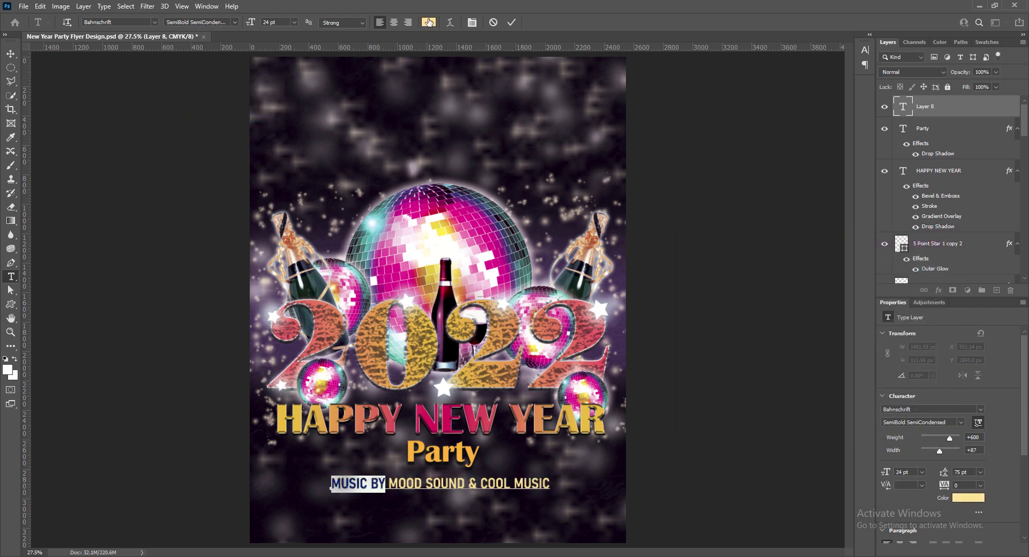
pyautogui.click(428, 22)
pyautogui.moveTo(800, 264); pyautogui.dragTo(815, 251)
pyautogui.moveTo(830, 381); pyautogui.dragTo(832, 386)
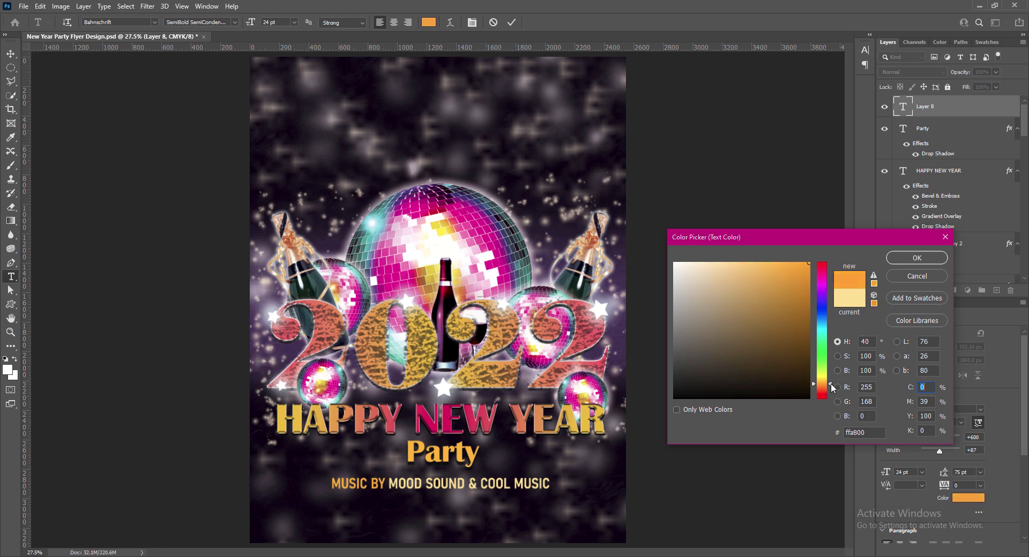
pyautogui.click(917, 257)
pyautogui.click(511, 23)
pyautogui.press('v')
# Add a Drop Shadow to the music line with a 9 px distance.
pyautogui.doubleClick(932, 113)
pyautogui.click(617, 263)
pyautogui.write('9')
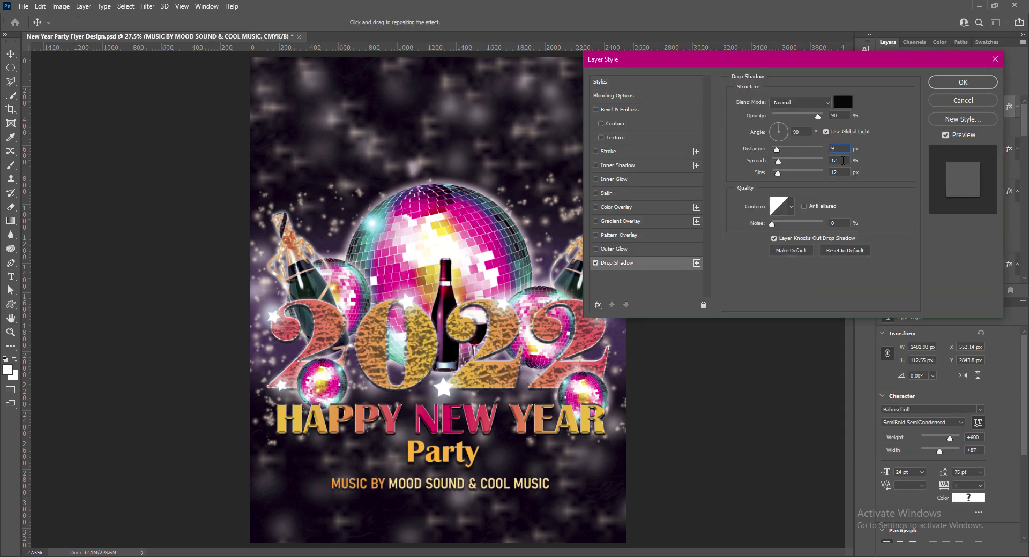
pyautogui.press('Tab')
pyautogui.click(963, 82)
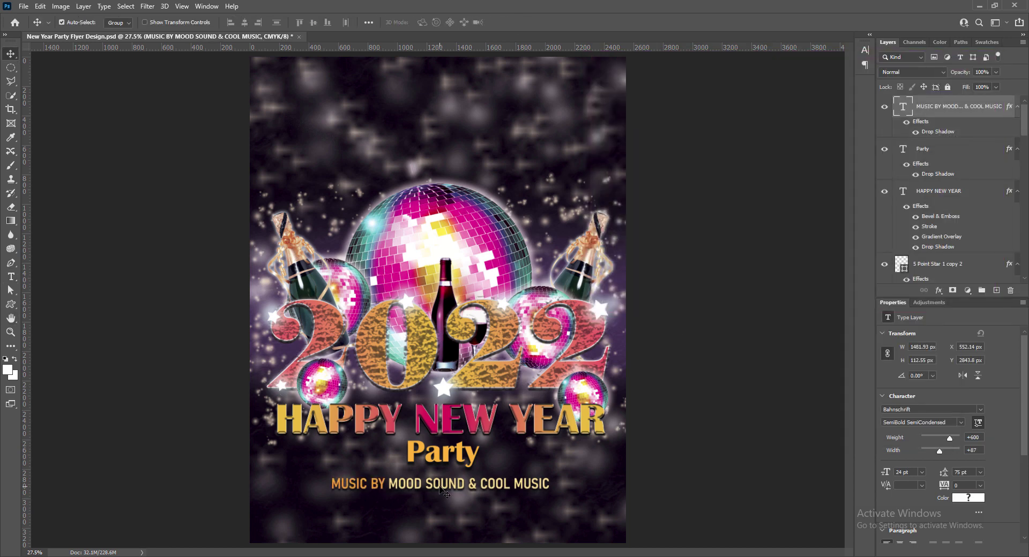
# Duplicate the music line directly beneath itself and format the copy as Bahnschrift Condensed at 18 pt.
pyautogui.moveTo(439, 487); pyautogui.dragTo(416, 509)
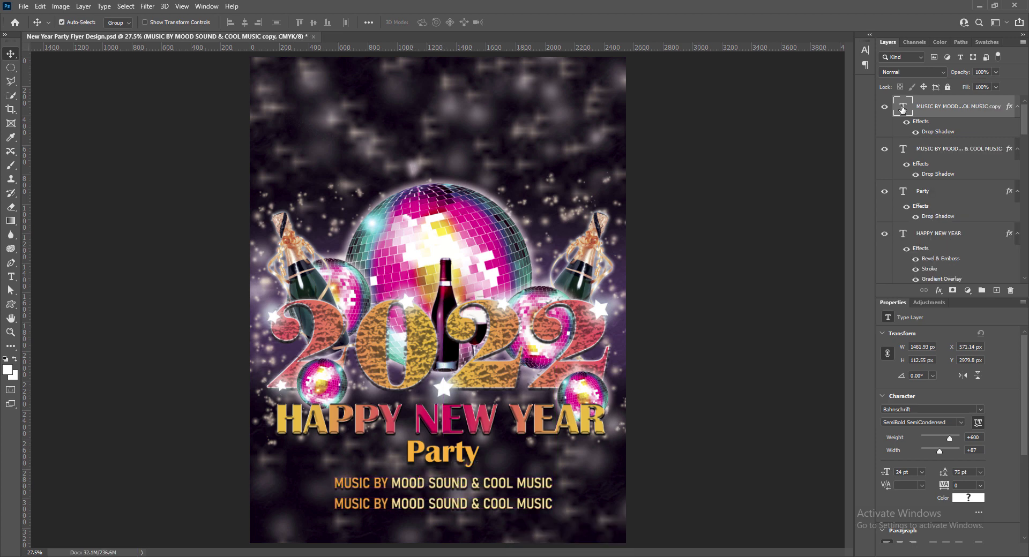
pyautogui.doubleClick(902, 109)
pyautogui.click(201, 22)
pyautogui.click(191, 99)
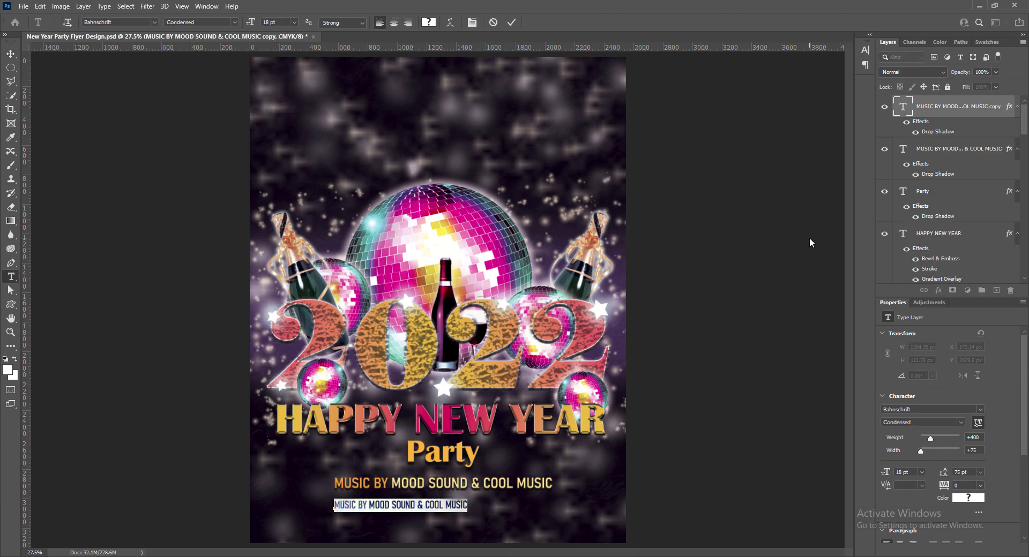
# Replace the copy's text with "For Reservation Please Call:", the phone number, and "| ENTRY $20 | AGE 18+".
pyautogui.write('FOR RE')
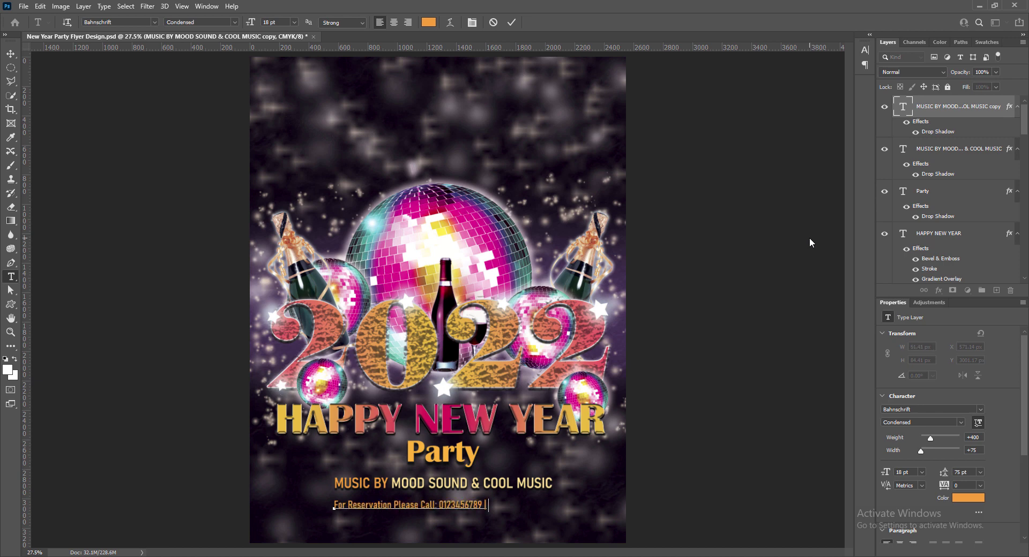
pyautogui.write(' ENTRY $20')
# Colour the reservation wording and phone number pale yellow (#f0d987), sampled from the music line.
pyautogui.moveTo(334, 505); pyautogui.dragTo(483, 505)
pyautogui.click(430, 22)
pyautogui.click(439, 488)
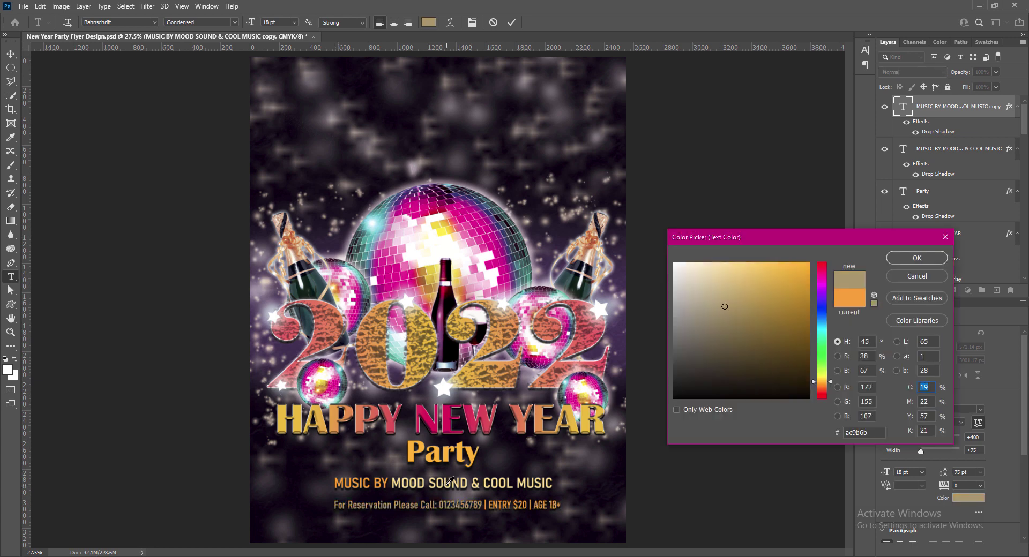
pyautogui.click(458, 457)
pyautogui.click(486, 481)
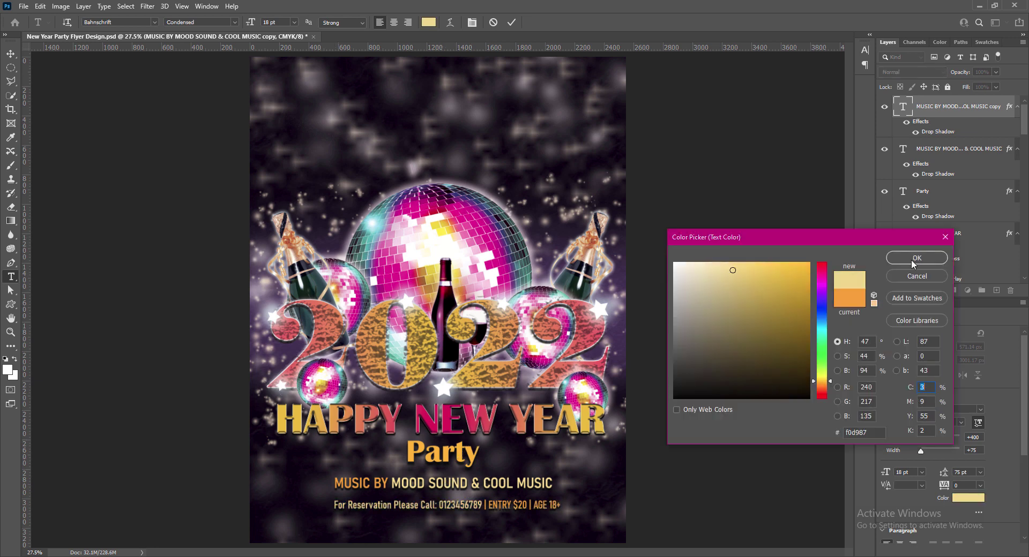
pyautogui.click(913, 264)
# Colour "ENTRY $20" and "AGE 18+" pale yellow (#fee58c), sampled from the music line, and commit the text.
pyautogui.moveTo(488, 506); pyautogui.dragTo(560, 505)
pyautogui.click(429, 22)
pyautogui.click(414, 484)
pyautogui.click(913, 259)
pyautogui.click(428, 22)
pyautogui.click(434, 484)
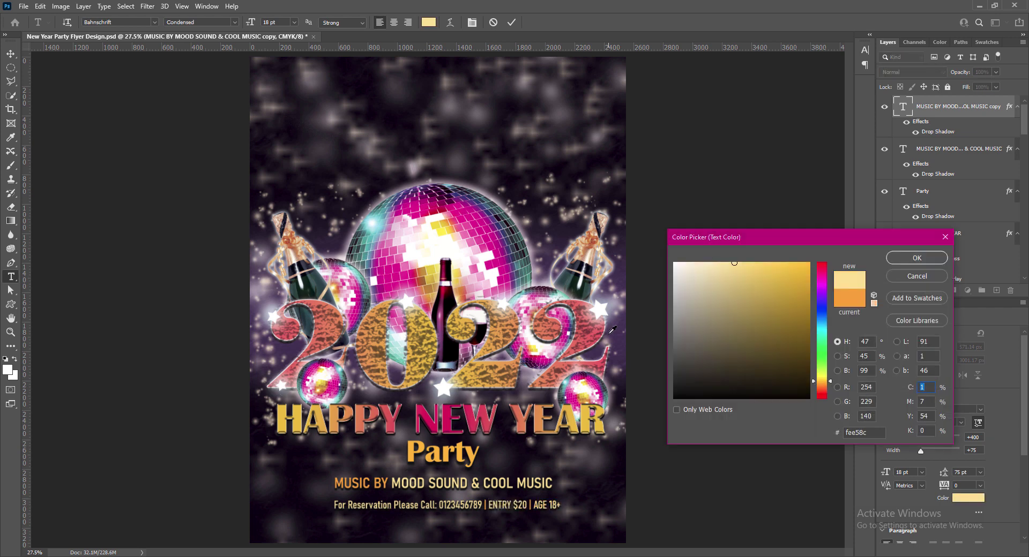
pyautogui.click(913, 260)
pyautogui.click(10, 53)
# On a new layer, draw a white 1617 × 125 px rectangle with 10 px corners over the reservation line.
pyautogui.click(996, 290)
pyautogui.rightClick(11, 304)
pyautogui.click(48, 306)
pyautogui.moveTo(325, 496); pyautogui.dragTo(565, 515)
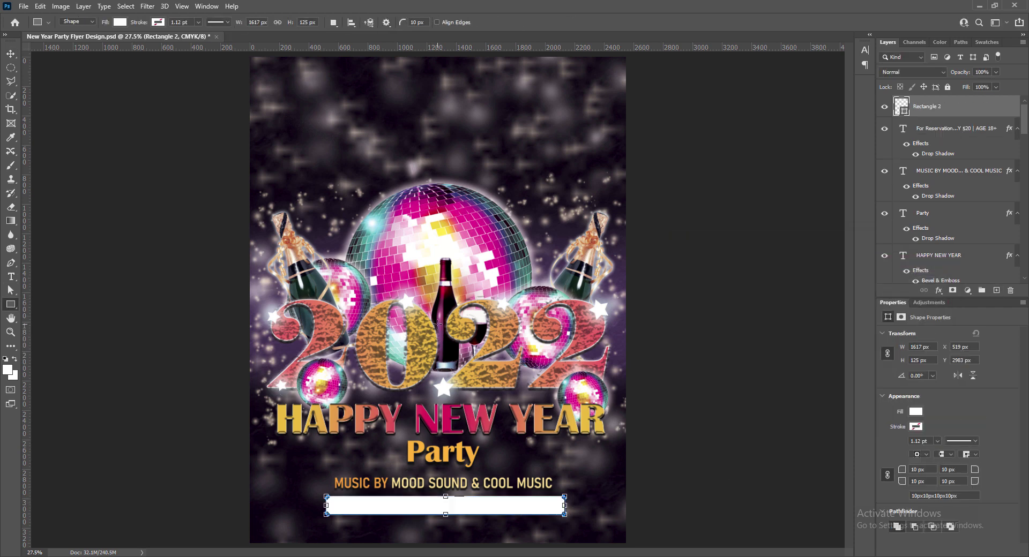
# Give the reservation rectangle square corners, no fill, and a pale yellow (#fee58c) stroke sampled from the music line.
pyautogui.click(918, 427)
pyautogui.click(1015, 396)
pyautogui.click(536, 484)
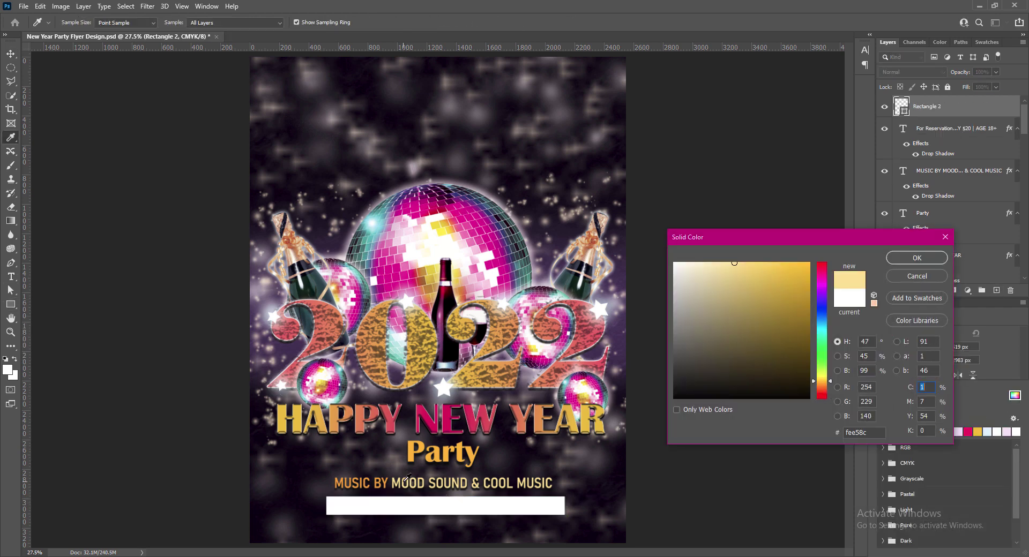
pyautogui.click(913, 259)
pyautogui.click(886, 395)
pyautogui.press('v')
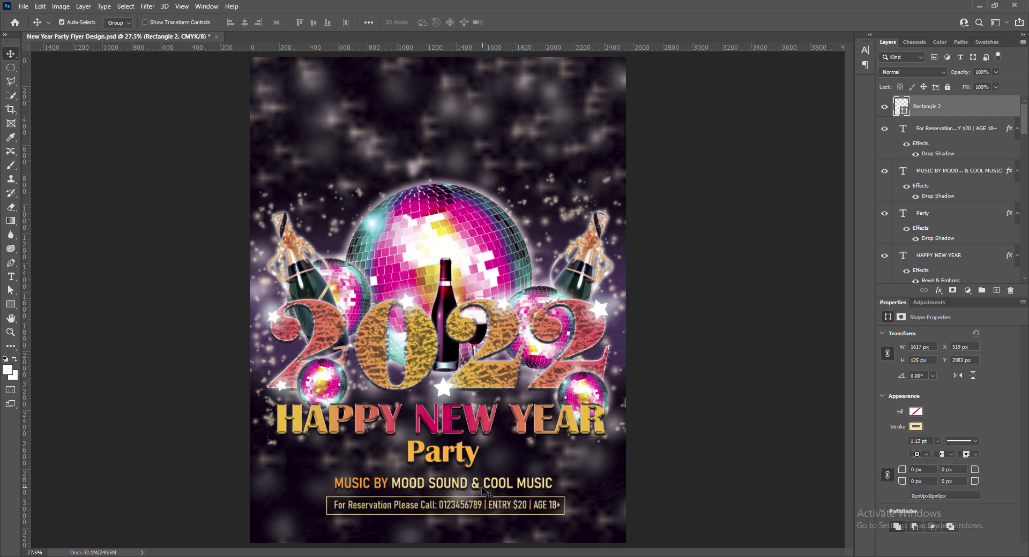
# Set the reservation frame's stroke width to 1.5 pt and shift the frame slightly to fit around the text.
pyautogui.doubleClick(919, 442)
pyautogui.write('1.5')
pyautogui.press('Return')
pyautogui.moveTo(465, 497); pyautogui.dragTo(466, 497)
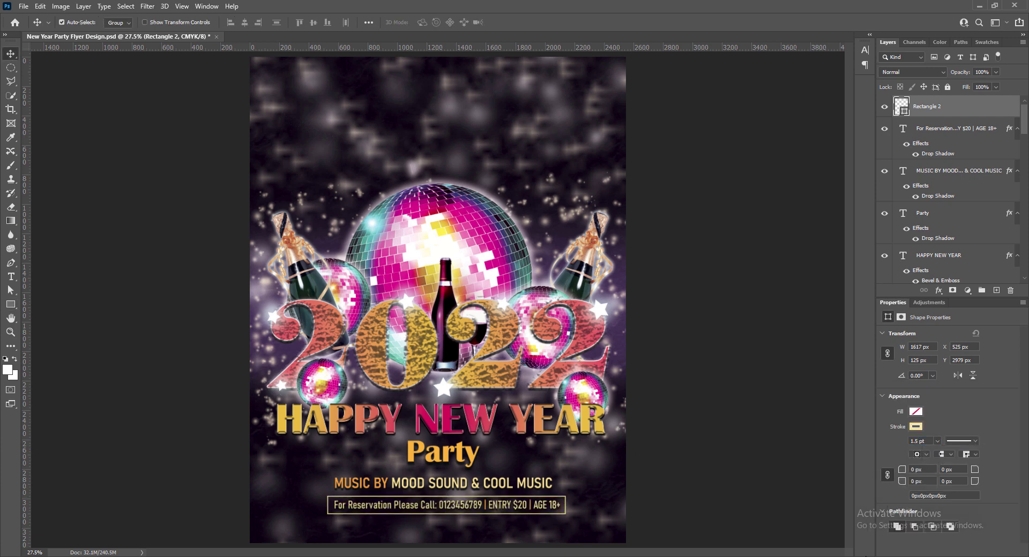
# Group the frame with the reservation text and move the group slightly left to centre it under the music line.
pyautogui.keyDown('shift'); pyautogui.click(540, 508); pyautogui.keyUp('shift')
pyautogui.hotkey('ctrl', 'g')
pyautogui.moveTo(477, 510); pyautogui.dragTo(474, 511)
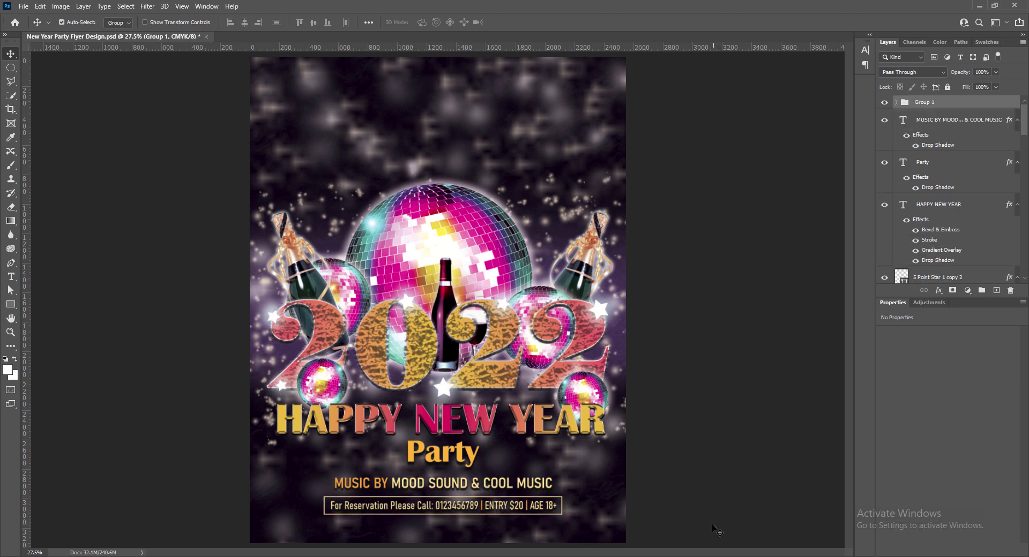
pyautogui.click(413, 486)
pyautogui.keyDown('alt'); pyautogui.moveTo(413, 486); pyautogui.dragTo(406, 529); pyautogui.keyUp('alt')
pyautogui.doubleClick(902, 120)
pyautogui.write('WWW.')
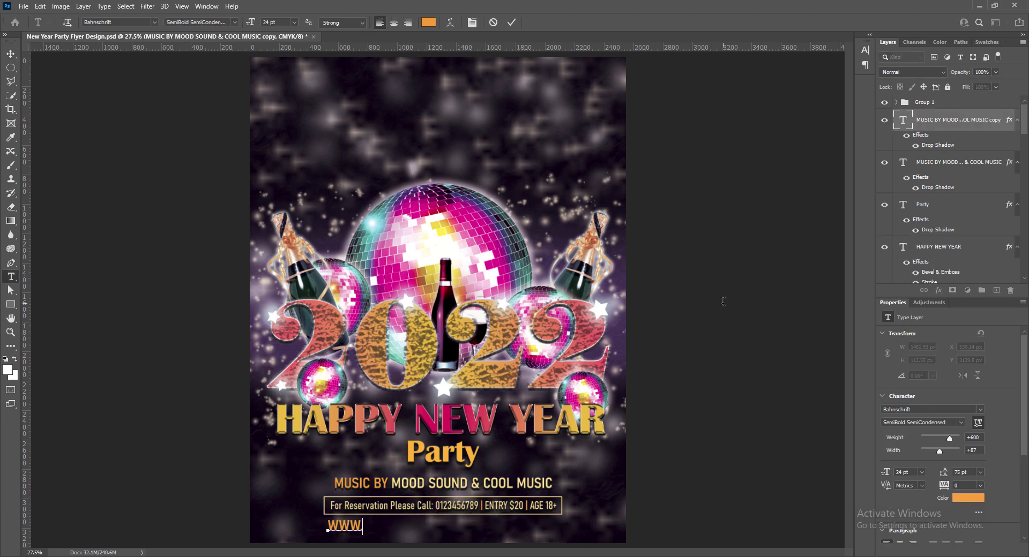
pyautogui.write('CLUBWEBSITE.COM')
# Colour the website line pale yellow (#fee58c), sampled from the music line, and set it to SemiBold Condensed at 18 pt.
pyautogui.moveTo(328, 527); pyautogui.dragTo(472, 529)
pyautogui.click(428, 23)
pyautogui.click(538, 483)
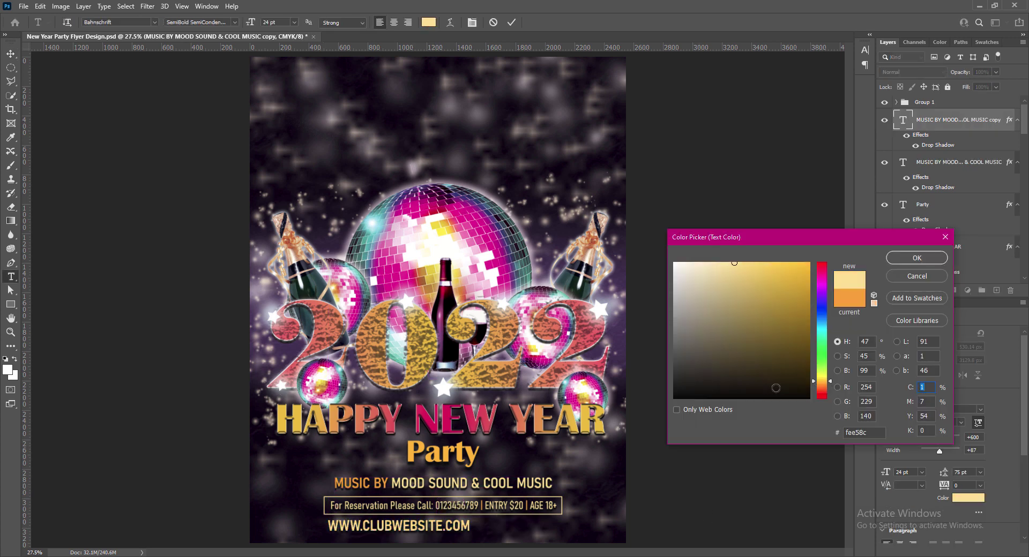
pyautogui.click(916, 258)
pyautogui.click(235, 22)
pyautogui.click(201, 110)
pyautogui.click(295, 22)
pyautogui.click(279, 108)
# Centre the website line beneath the reservation frame and revisit its drop shadow settings.
pyautogui.click(11, 54)
pyautogui.moveTo(362, 529); pyautogui.dragTo(432, 529)
pyautogui.press('Up')
pyautogui.press('Up')
pyautogui.press('Up')
pyautogui.press('Up')
pyautogui.doubleClick(932, 145)
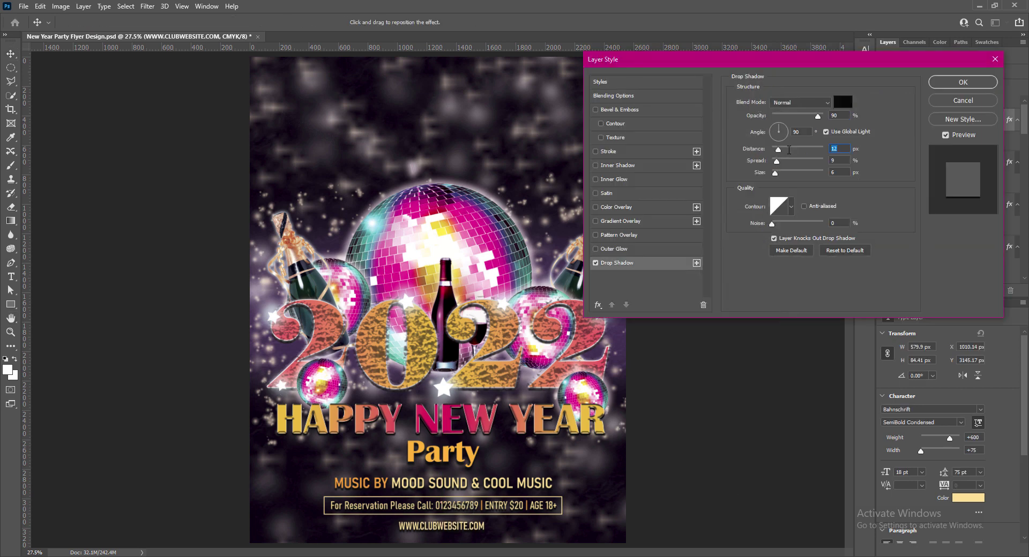
pyautogui.click(963, 83)
# Nudge the website line, the reservation group and the music line up together by a small amount.
pyautogui.keyDown('shift'); pyautogui.click(444, 510); pyautogui.keyUp('shift')
pyautogui.keyDown('shift'); pyautogui.click(449, 484); pyautogui.keyUp('shift')
pyautogui.press('Up')
pyautogui.press('Up')
pyautogui.press('Up')
pyautogui.press('Up')
pyautogui.press('Up')
pyautogui.press('Up')
pyautogui.press('Up')
pyautogui.press('Up')
pyautogui.press('Up')
pyautogui.click(772, 487)
# Nudge the "Party" text slightly up towards the "HAPPY NEW YEAR" line and save the document.
pyautogui.click(444, 453)
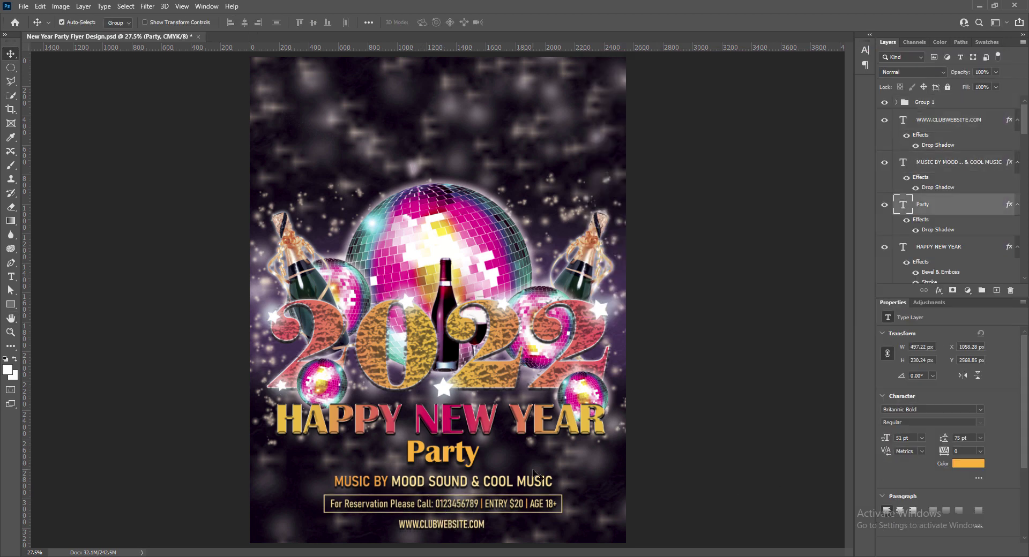
pyautogui.press('Up')
pyautogui.press('Up')
pyautogui.press('Up')
pyautogui.press('Up')
pyautogui.press('Up')
pyautogui.press('Up')
pyautogui.press('Up')
pyautogui.press('Up')
pyautogui.click(753, 523)
pyautogui.hotkey('ctrl', 's')
# Duplicate the music line above the large disco ball and replace the copy's text with "31st DECEMBER | FRIDAY".
pyautogui.moveTo(442, 488); pyautogui.dragTo(444, 131)
pyautogui.doubleClick(904, 162)
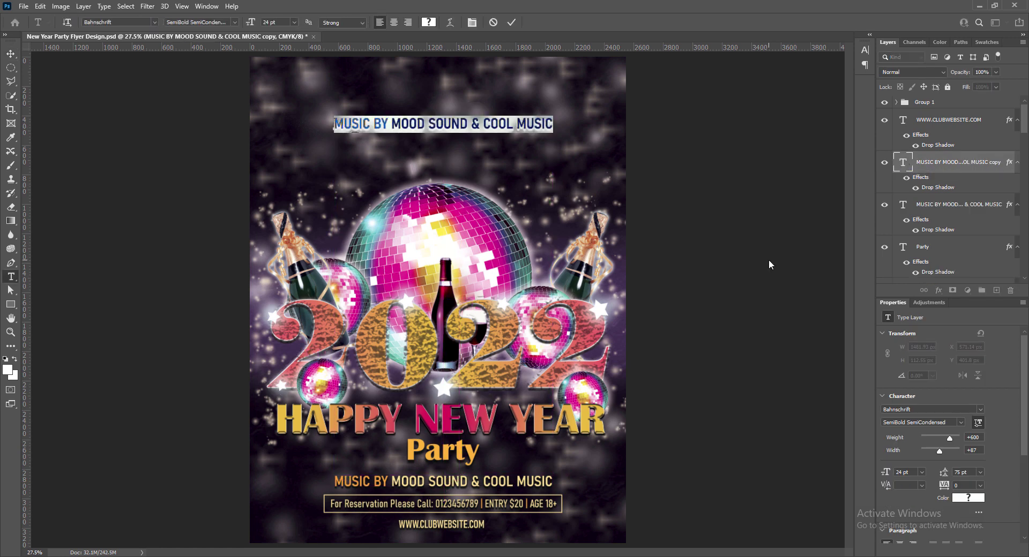
pyautogui.write('31st DECEMBER | FRIDAY')
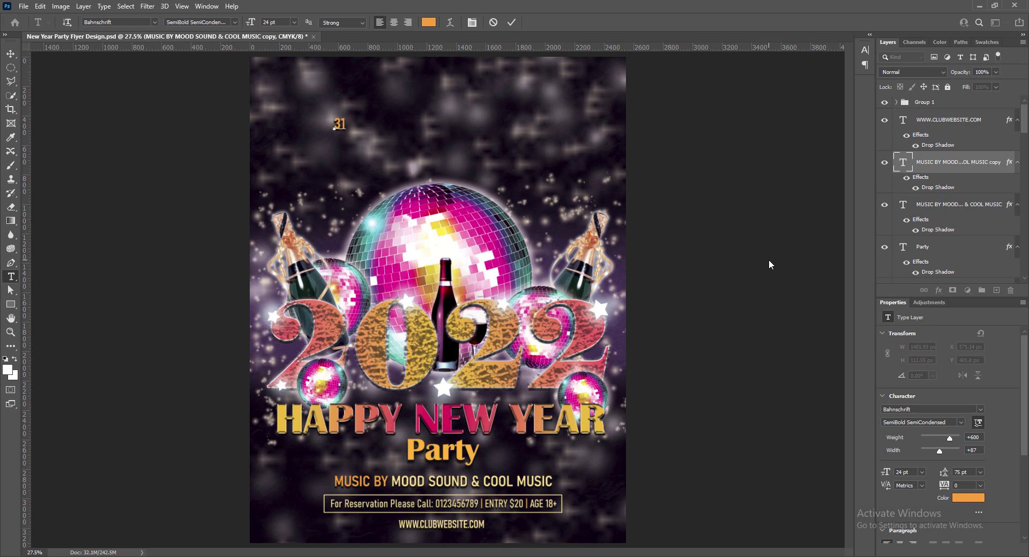
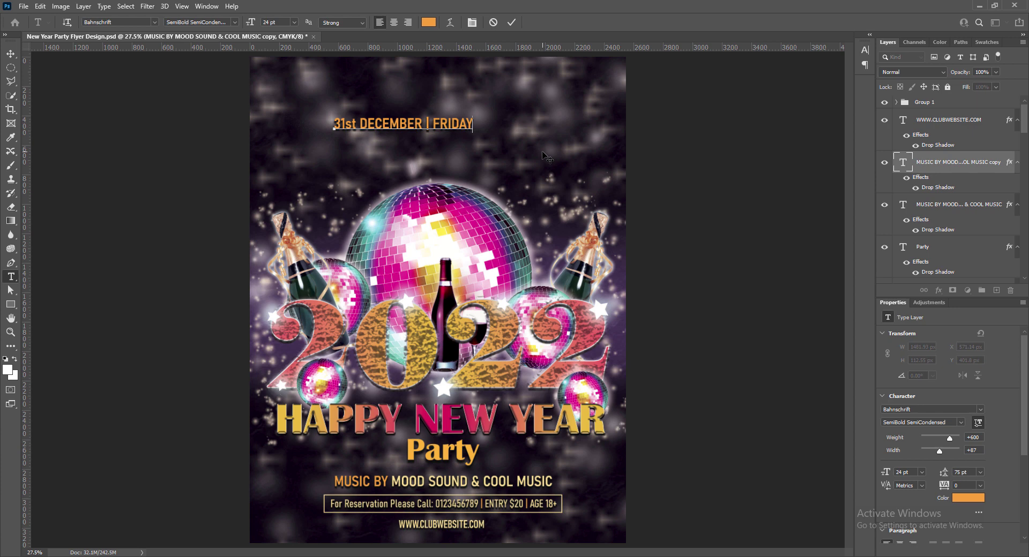
# Colour "31st DECEMBER" light orange (#ffd775), starting from a colour sampled from the "Party" text.
pyautogui.moveTo(335, 125); pyautogui.dragTo(420, 125)
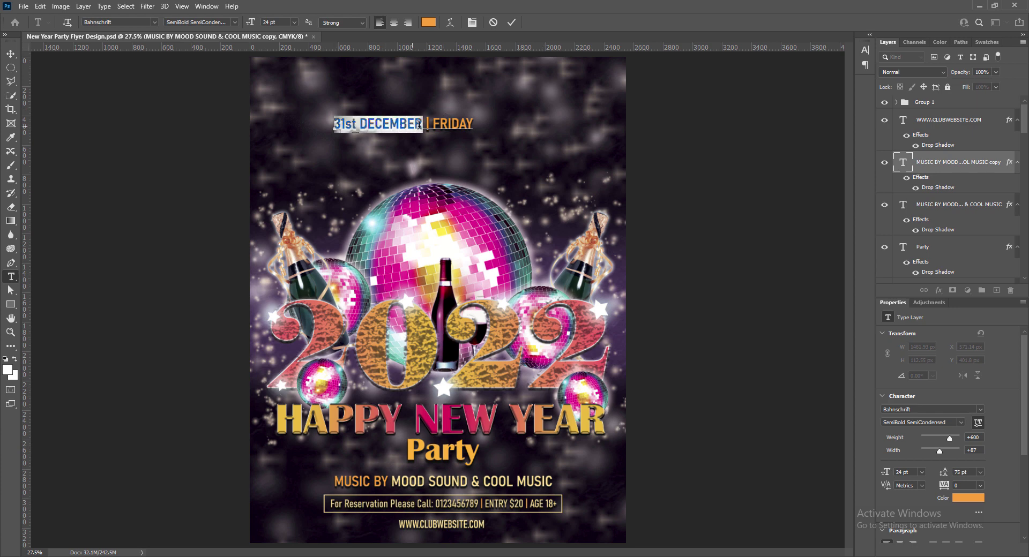
pyautogui.click(429, 22)
pyautogui.click(411, 453)
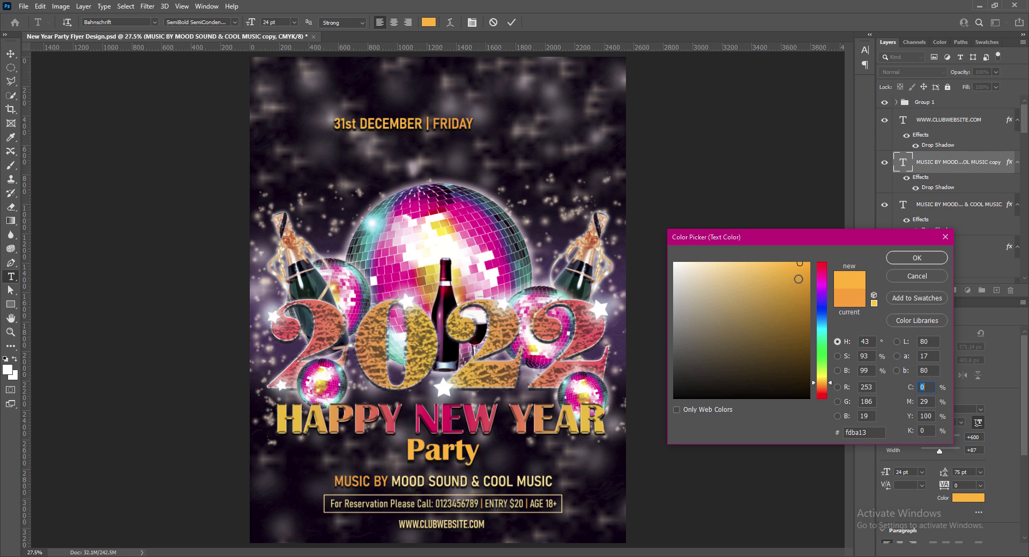
pyautogui.click(750, 264)
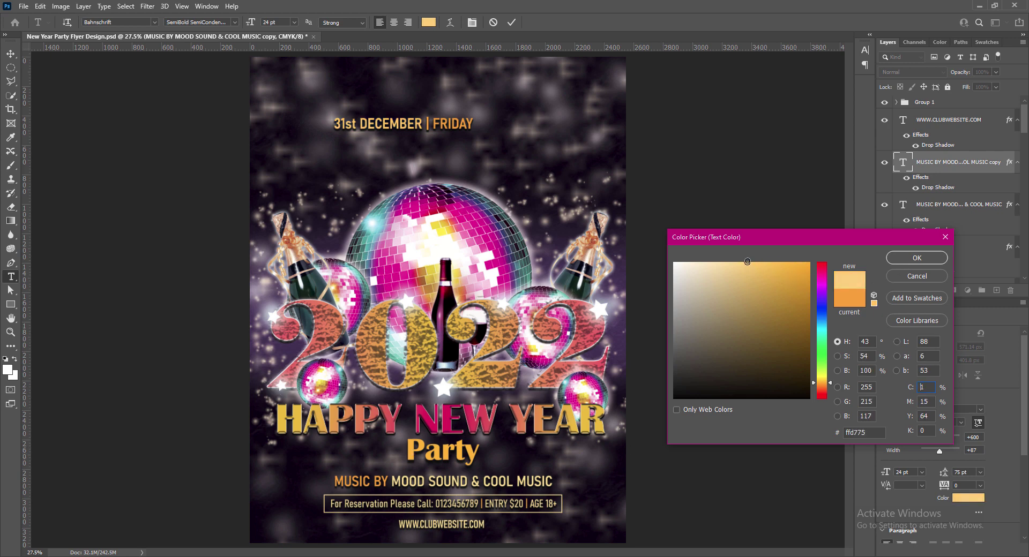
pyautogui.click(916, 257)
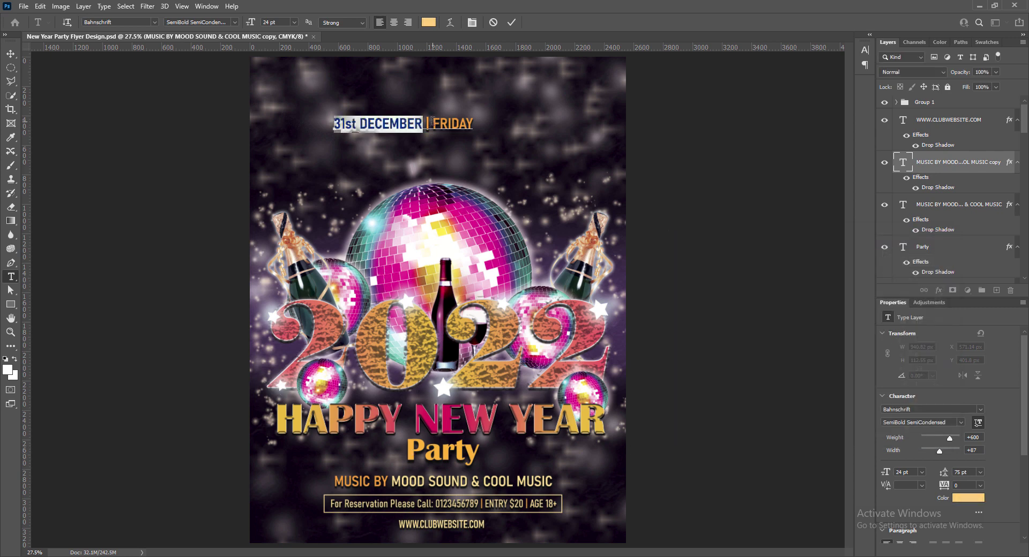
# Colour "FRIDAY" in a pale peach tone, leaving the divider orange, and commit the text.
pyautogui.moveTo(432, 124); pyautogui.dragTo(474, 124)
pyautogui.click(428, 22)
pyautogui.click(720, 263)
pyautogui.click(912, 260)
pyautogui.hotkey('ctrl', 'Return')
pyautogui.press('v')
# Set the date line's font size to 36 pt and centre it horizontally above the large disco ball.
pyautogui.doubleClick(346, 128)
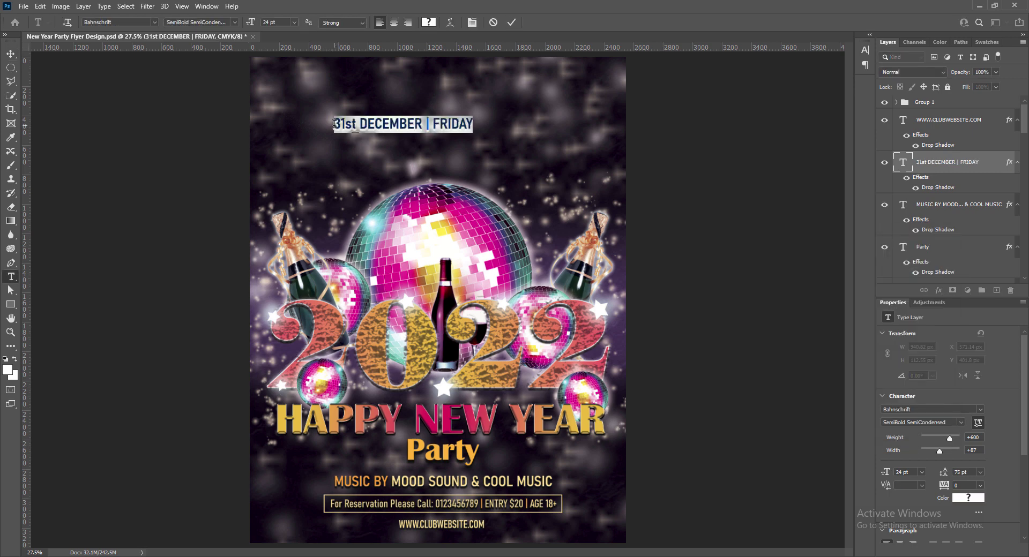
pyautogui.click(303, 22)
pyautogui.click(282, 136)
pyautogui.click(512, 23)
pyautogui.moveTo(518, 130); pyautogui.dragTo(499, 130)
pyautogui.press('Left')
pyautogui.press('Left')
pyautogui.press('Left')
pyautogui.press('Left')
pyautogui.press('Left')
pyautogui.press('Left')
pyautogui.press('Left')
pyautogui.press('Left')
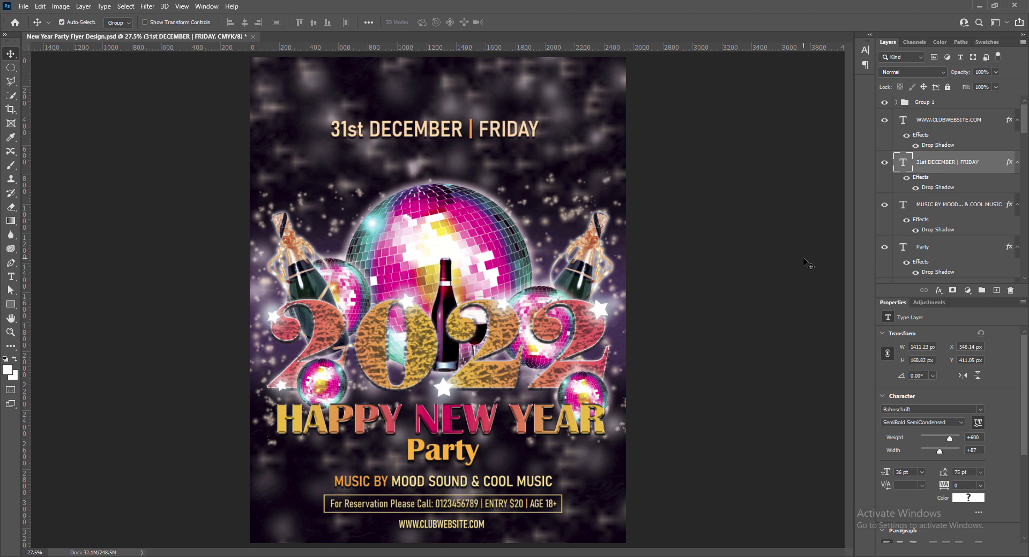
# Fine-tune the date line's vertical position so it sits slightly lower, closer to the disco ball.
pyautogui.press('Down')
pyautogui.press('Down')
pyautogui.press('Down')
pyautogui.press('Down')
pyautogui.press('Down')
pyautogui.press('Down')
pyautogui.press('Down')
pyautogui.press('Down')
pyautogui.press('Down')
pyautogui.press('Down')
pyautogui.press('Down')
pyautogui.press('Down')
pyautogui.press('Down')
pyautogui.press('Down')
pyautogui.press('Down')
pyautogui.press('Down')
pyautogui.press('Down')
pyautogui.press('Down')
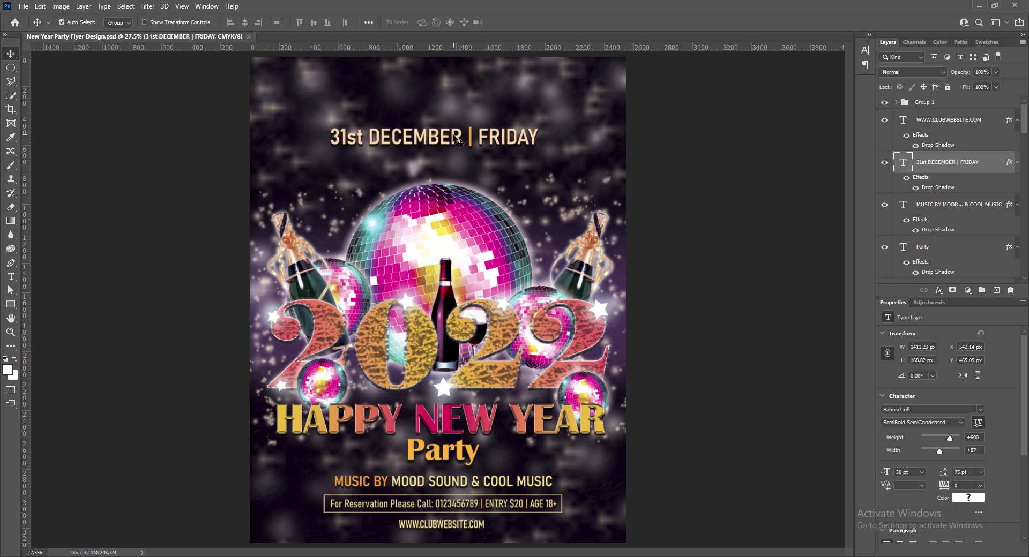
pyautogui.press('Up')
pyautogui.press('Up')
pyautogui.press('Up')
pyautogui.press('Up')
pyautogui.press('Up')
pyautogui.press('Up')
pyautogui.press('Up')
pyautogui.press('Up')
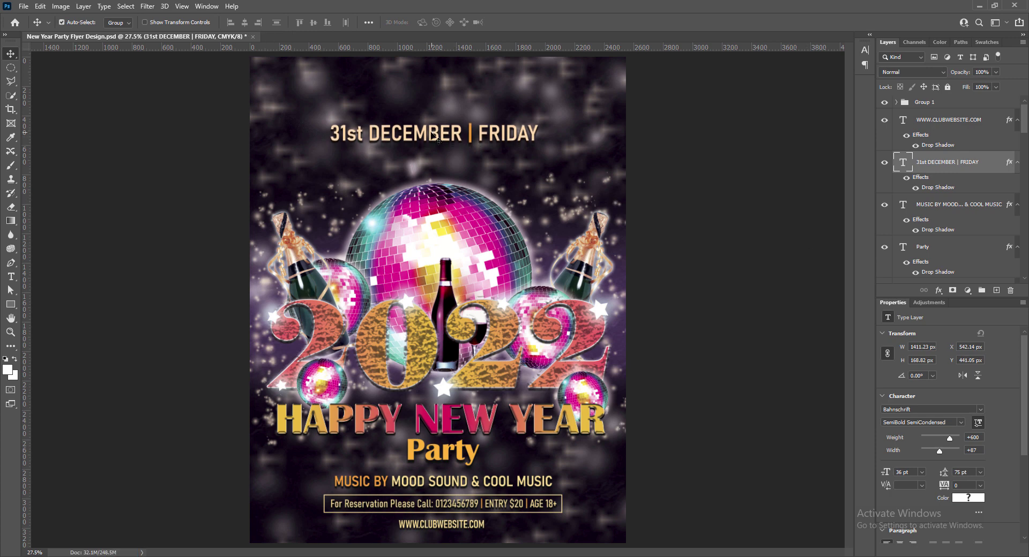
# Duplicate the date line near the flyer's top edge and replace its text with "PIYASTICK M.C GALAXY" and "PRESENTS" on two lines.
pyautogui.keyDown('alt'); pyautogui.moveTo(431, 132); pyautogui.dragTo(430, 83); pyautogui.keyUp('alt')
pyautogui.doubleClick(902, 163)
pyautogui.write('PIYASTI')
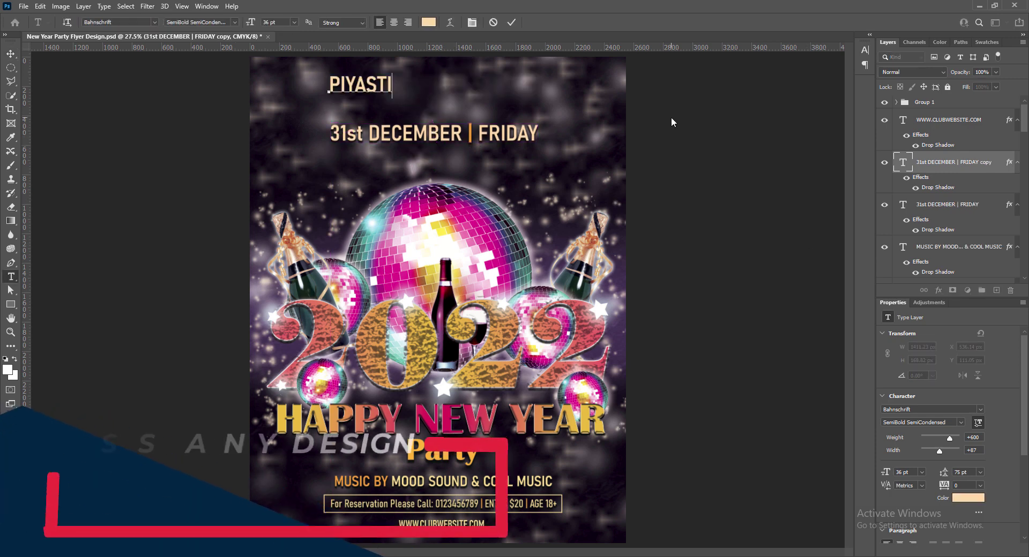
pyautogui.write('CK M.C GALAXY')
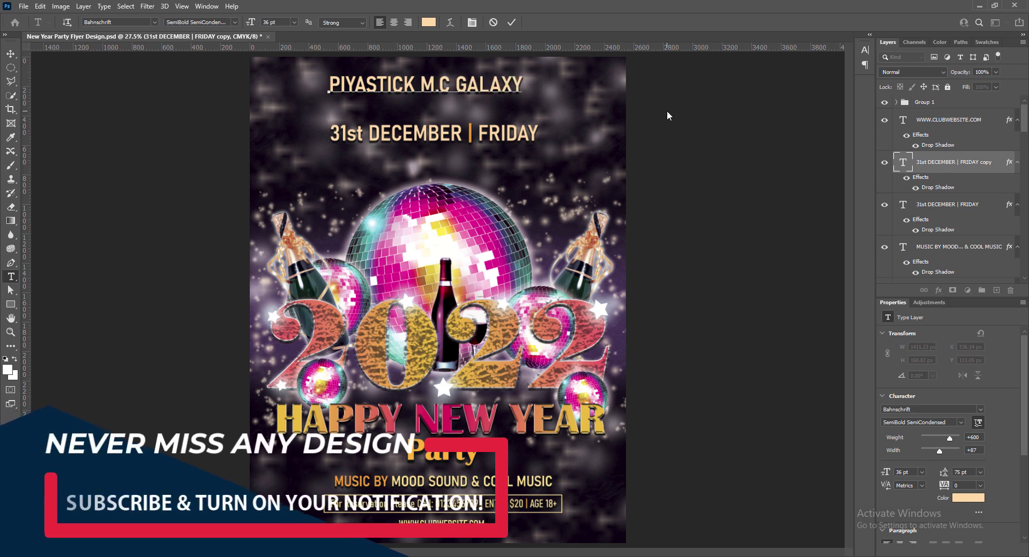
pyautogui.press('Return')
pyautogui.write('PRESENTS')
# Centre-align the two-line presenter text and set its leading to 36 pt.
pyautogui.hotkey('ctrl', 'a')
pyautogui.hotkey('ctrl', 'shift', 'c')
pyautogui.click(865, 50)
pyautogui.click(867, 72)
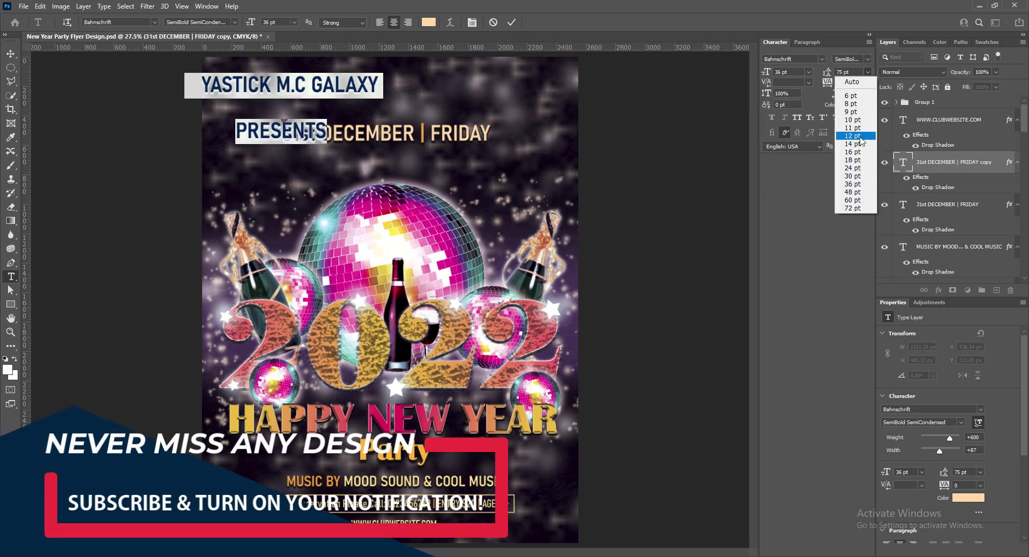
pyautogui.click(858, 152)
pyautogui.click(868, 71)
pyautogui.click(858, 160)
pyautogui.click(868, 72)
pyautogui.click(856, 185)
pyautogui.click(869, 35)
pyautogui.click(10, 54)
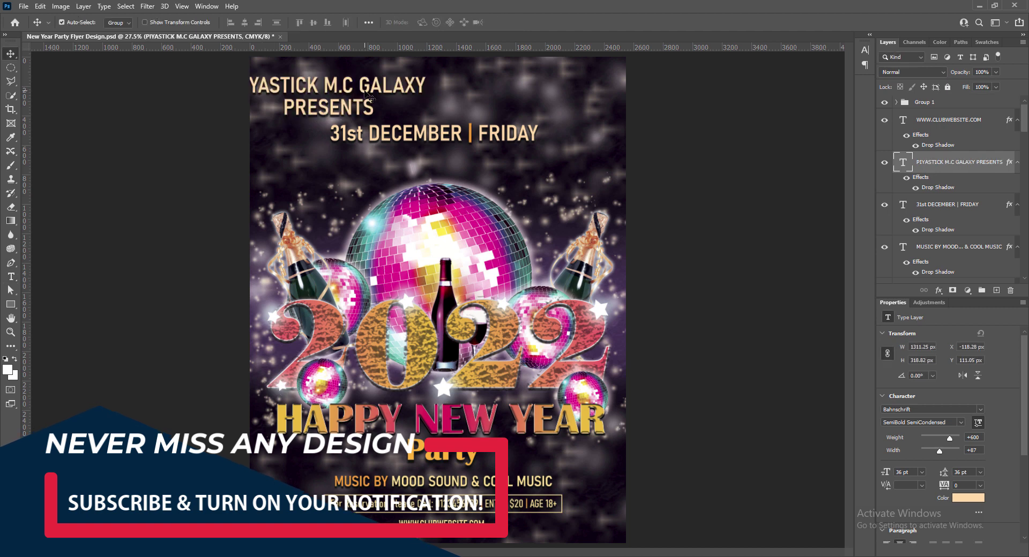
# Move the presenter text to the centre near the flyer's top edge and set its font size to 18 pt.
pyautogui.moveTo(365, 91); pyautogui.dragTo(468, 80)
pyautogui.doubleClick(903, 162)
pyautogui.click(294, 23)
pyautogui.click(281, 112)
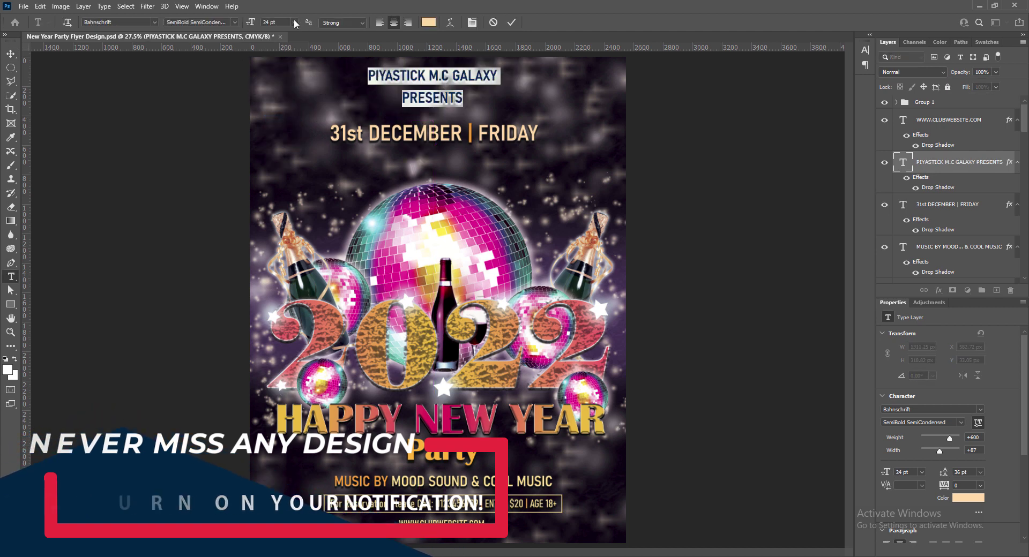
pyautogui.click(295, 23)
pyautogui.click(281, 104)
# Try a leading of 18 pt on the presenter text.
pyautogui.click(870, 35)
pyautogui.click(868, 72)
pyautogui.click(856, 165)
pyautogui.click(867, 72)
pyautogui.click(856, 157)
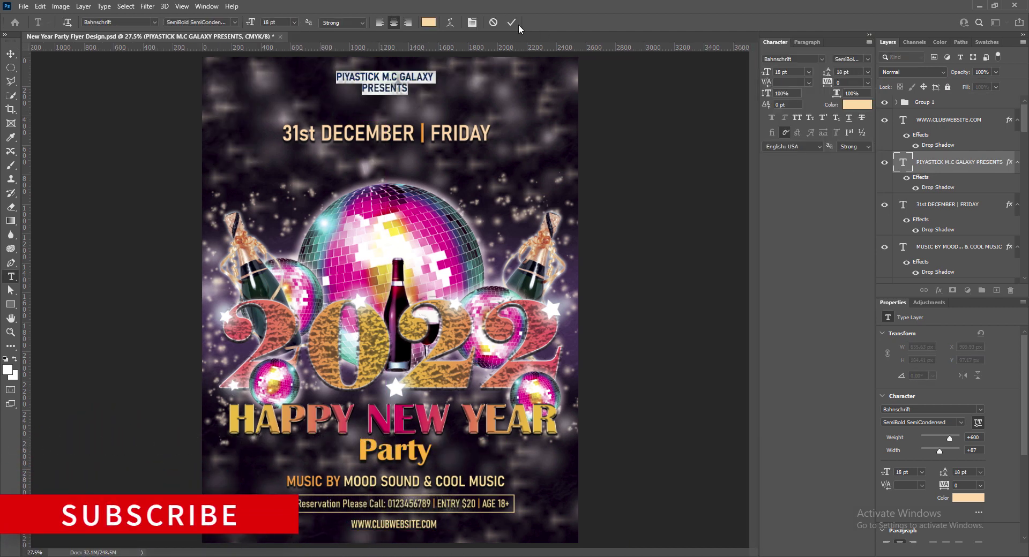
pyautogui.click(511, 23)
pyautogui.click(11, 53)
# Set the presenter text's leading to 21 pt and commit the text.
pyautogui.doubleClick(903, 162)
pyautogui.click(829, 72)
pyautogui.write('21')
pyautogui.click(512, 22)
pyautogui.click(10, 54)
pyautogui.click(869, 34)
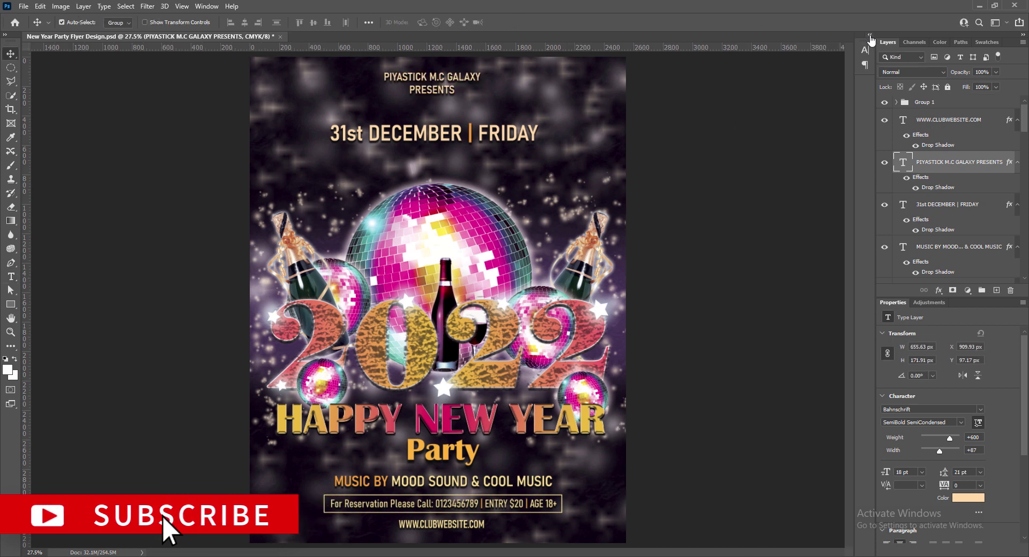
# Set the presenter text's drop shadow distance to 9 px.
pyautogui.doubleClick(1009, 163)
pyautogui.click(617, 262)
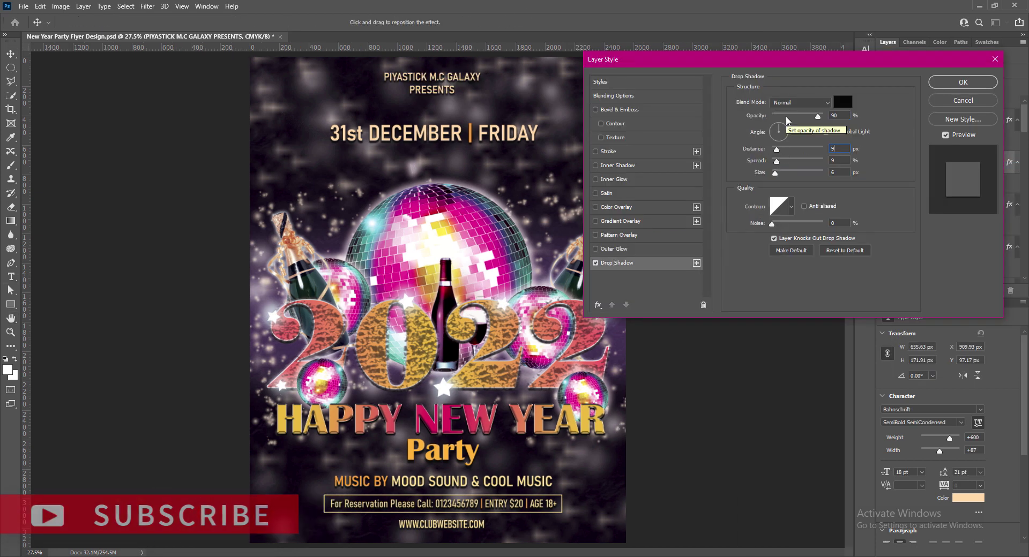
pyautogui.click(963, 83)
# Colour the presenter text a paler peach and change its font style to SemiBold Condensed.
pyautogui.doubleClick(903, 163)
pyautogui.click(429, 22)
pyautogui.click(715, 264)
pyautogui.click(914, 258)
pyautogui.click(235, 22)
pyautogui.click(223, 109)
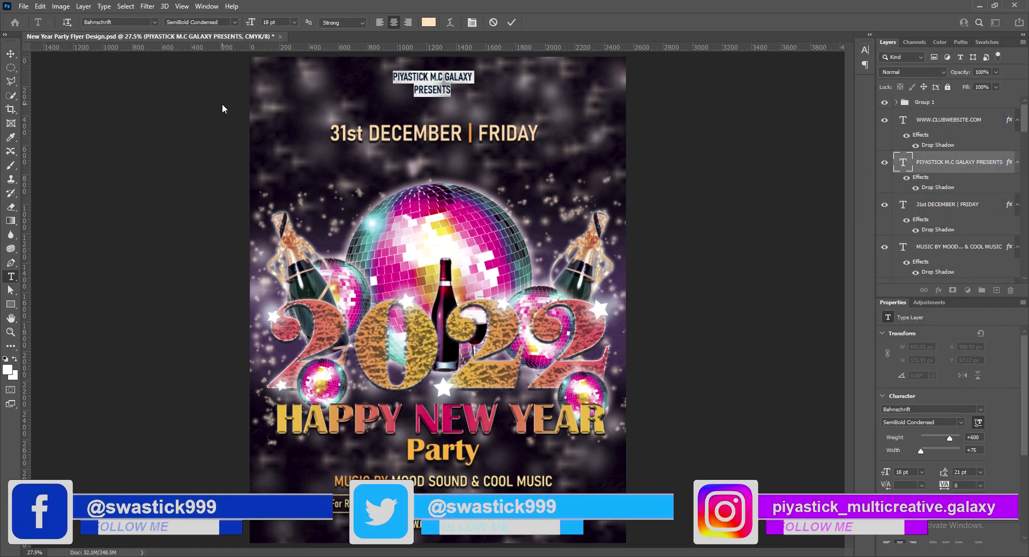
# Set the presenter text's font size to 21 pt and commit the change.
pyautogui.click(294, 22)
pyautogui.click(280, 113)
pyautogui.click(512, 22)
pyautogui.press('v')
pyautogui.doubleClick(903, 162)
pyautogui.doubleClick(272, 23)
pyautogui.write('21')
pyautogui.click(511, 23)
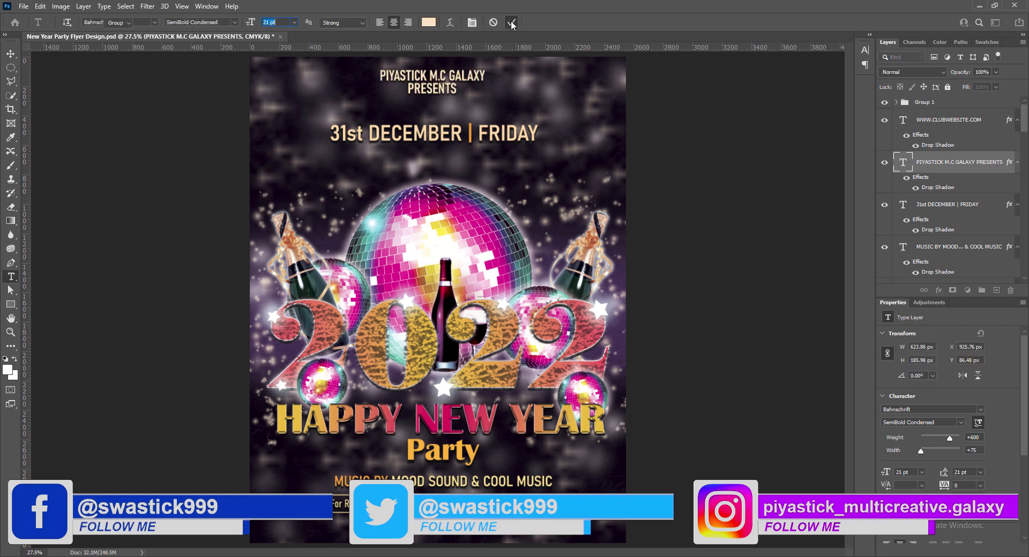
# Shift the presenter text slightly right to about X 961 px, Y 89 px, and save the flyer.
pyautogui.press('v')
pyautogui.moveTo(419, 79); pyautogui.dragTo(423, 79)
pyautogui.hotkey('ctrl', 's')
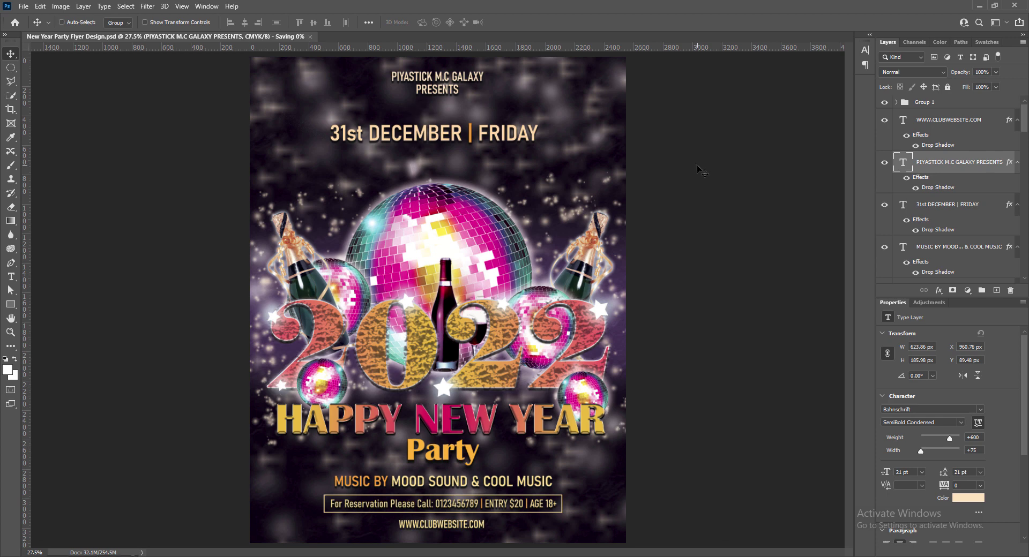
# Nudge the presenter text and the date line slightly down, placing the date line at about Y 459 px.
pyautogui.moveTo(423, 132); pyautogui.dragTo(424, 134)
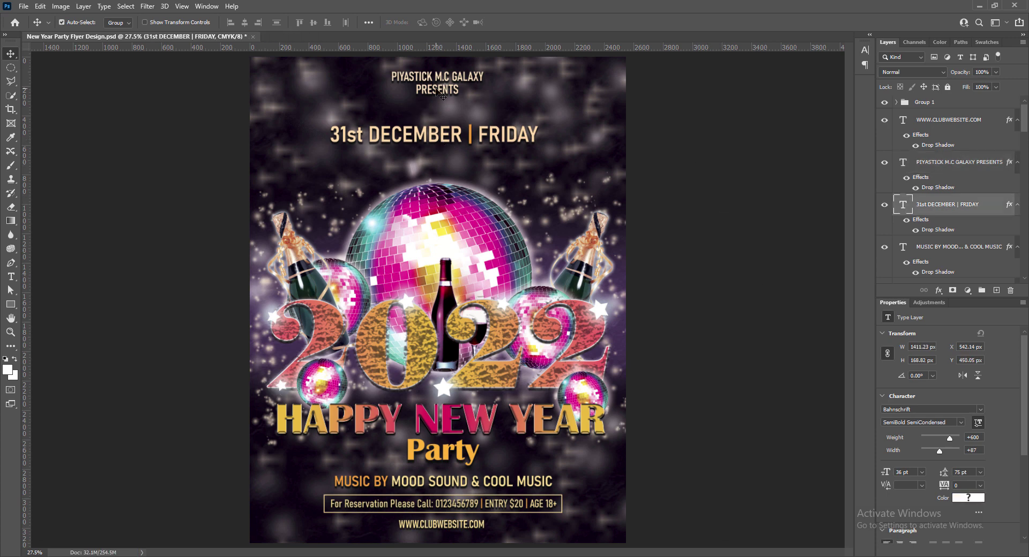
pyautogui.moveTo(435, 88); pyautogui.dragTo(436, 90)
pyautogui.moveTo(495, 135); pyautogui.dragTo(495, 136)
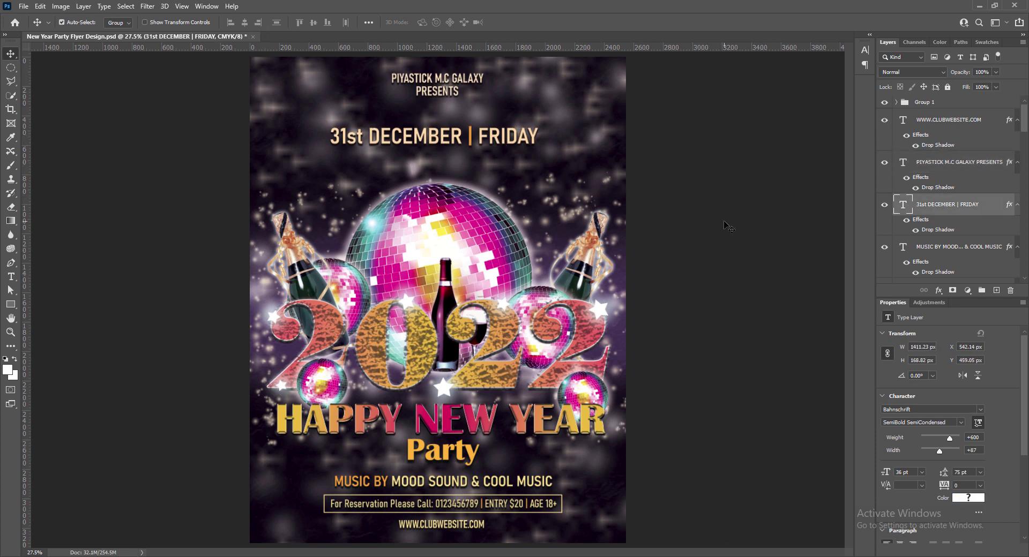
# Add a new layer on top of the stack and choose the Soft Round Left Hand Pose brush.
pyautogui.click(996, 291)
pyautogui.click(11, 165)
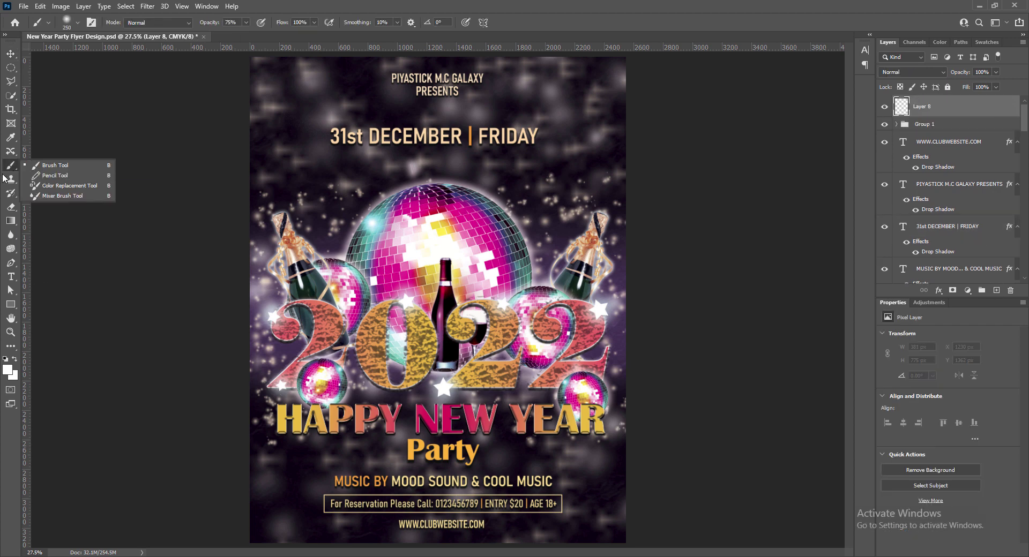
pyautogui.click(56, 165)
pyautogui.click(78, 23)
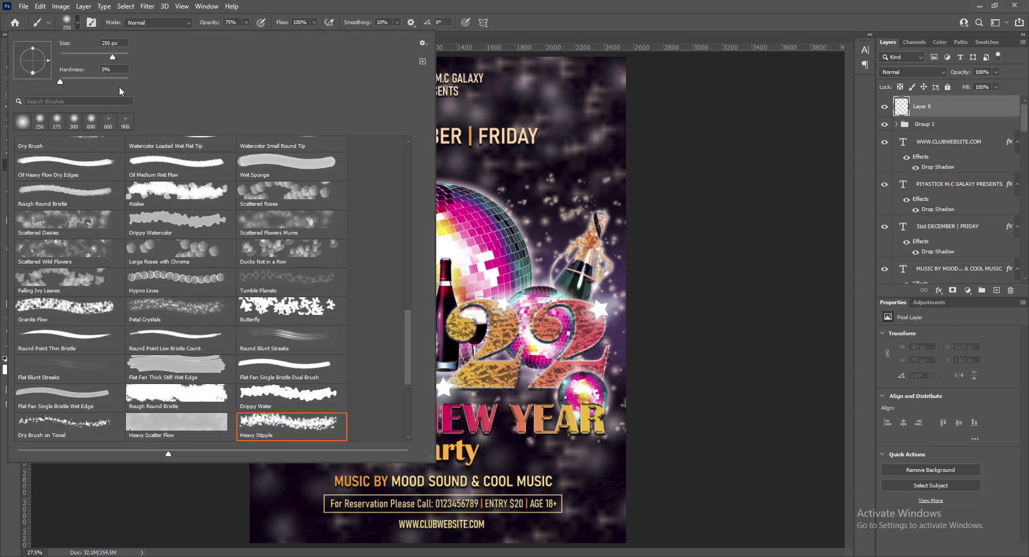
pyautogui.scroll(10, 402, 159)
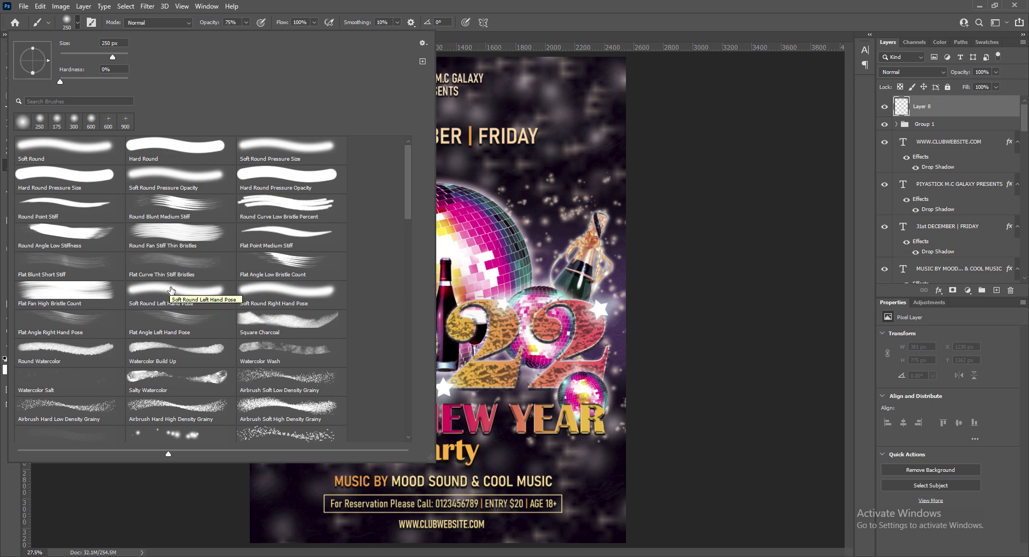
pyautogui.doubleClick(173, 292)
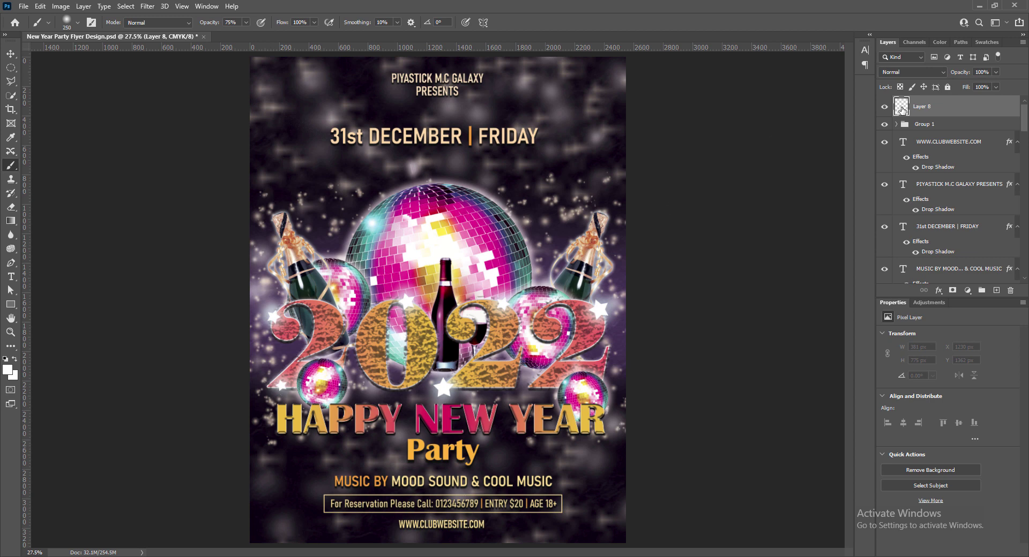
# Paint a soft white glow at the flyer's left edge above the champagne bottle, using a 600 px brush.
pyautogui.moveTo(263, 196); pyautogui.dragTo(260, 196)
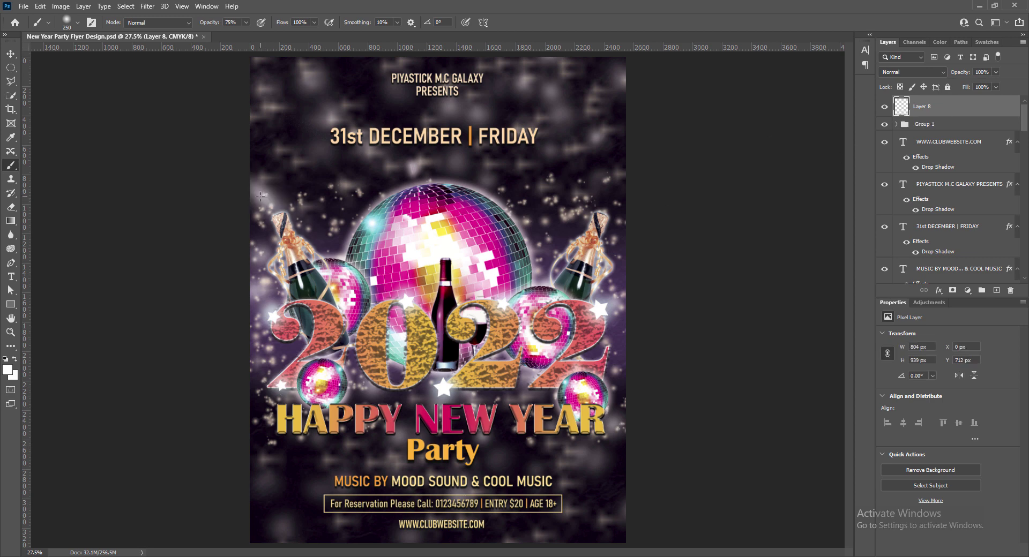
pyautogui.hotkey('ctrl', 'z')
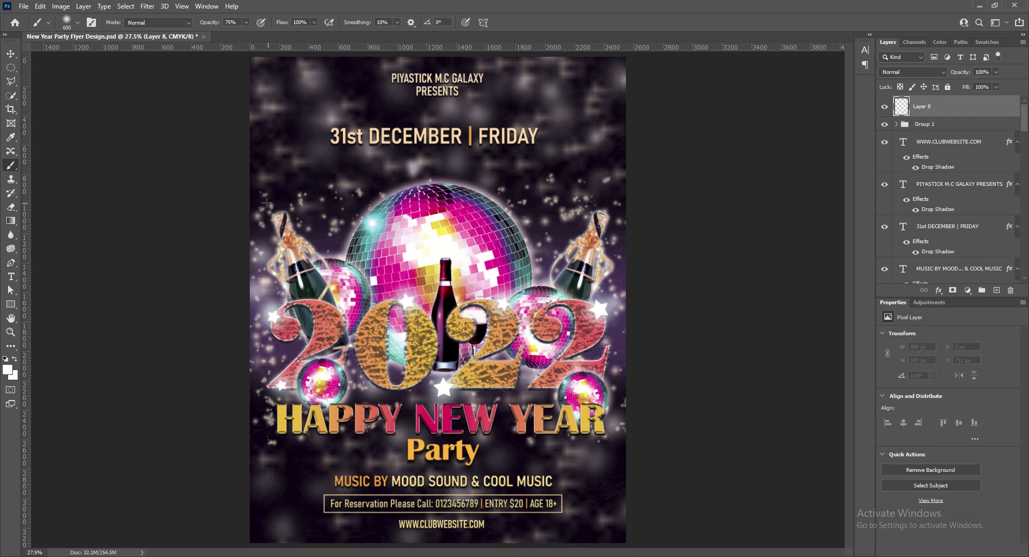
pyautogui.moveTo(266, 203); pyautogui.dragTo(268, 193)
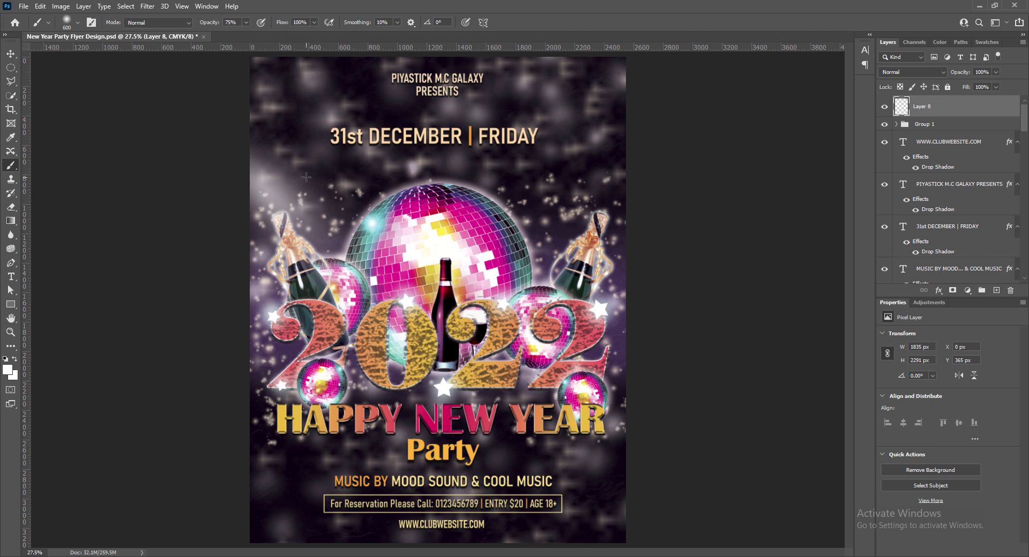
pyautogui.click(10, 54)
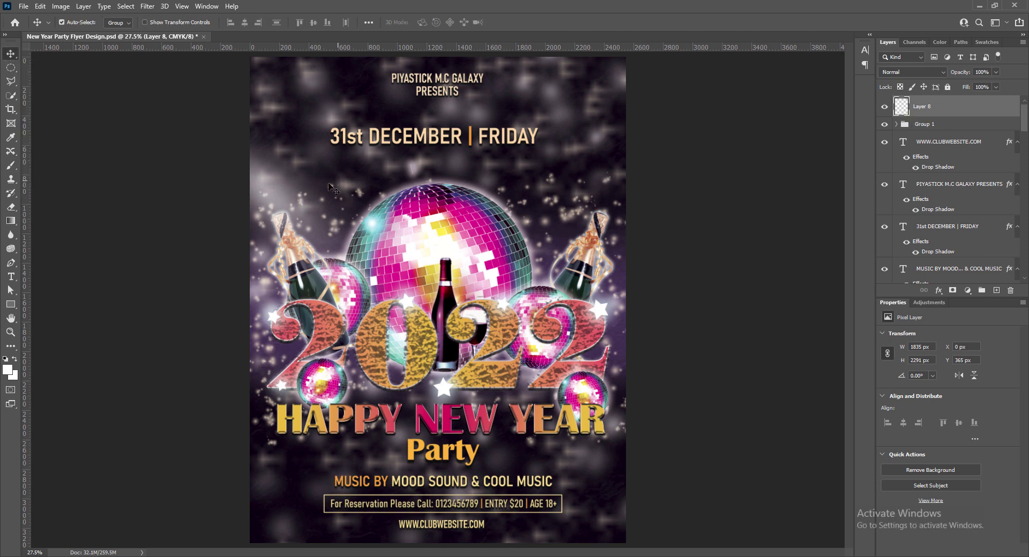
# Enlarge the white glow layer to about 1973 × 2463 px.
pyautogui.hotkey('ctrl', 't')
pyautogui.moveTo(520, 449); pyautogui.dragTo(541, 474)
pyautogui.press('Return')
pyautogui.hotkey('ctrl', 't')
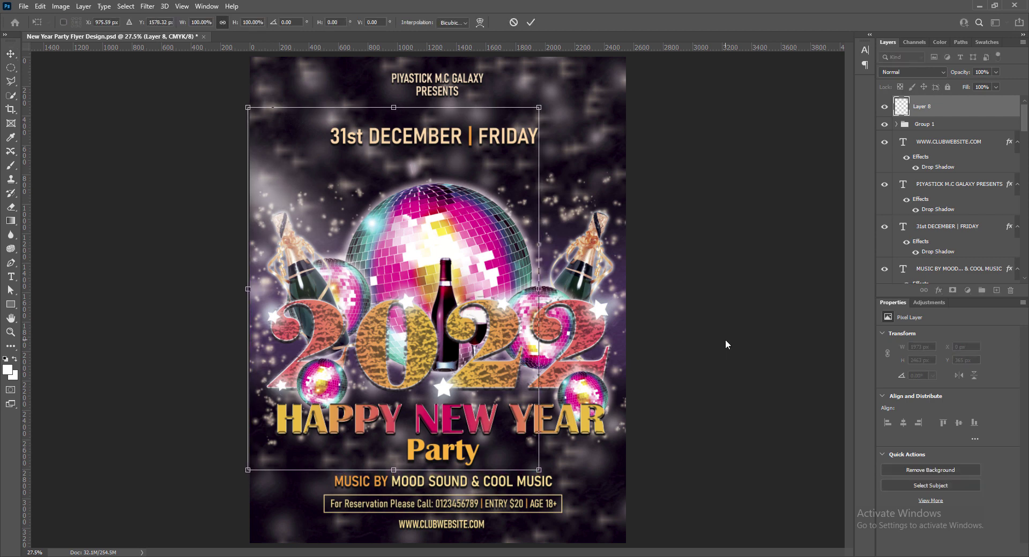
pyautogui.press('Return')
# Duplicate the white glow towards the flyer's right side and flip the copy horizontally.
pyautogui.moveTo(281, 197); pyautogui.dragTo(518, 202)
pyautogui.hotkey('ctrl', 't')
pyautogui.rightClick(527, 211)
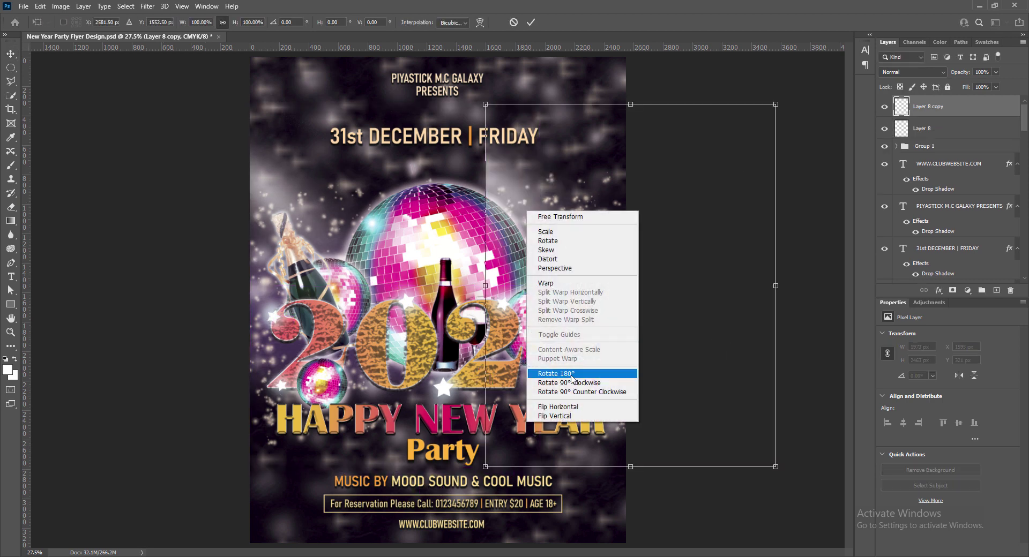
pyautogui.click(557, 407)
# Move the flipped glow left to X 584 px so it mirrors the first glow at the right edge, and apply.
pyautogui.hotkey('shift', 'Left')
pyautogui.hotkey('shift', 'Left')
pyautogui.hotkey('shift', 'Left')
pyautogui.hotkey('shift', 'Left')
pyautogui.hotkey('shift', 'Left')
pyautogui.hotkey('shift', 'Left')
pyautogui.hotkey('shift', 'Left')
pyautogui.hotkey('shift', 'Left')
pyautogui.hotkey('shift', 'Left')
pyautogui.hotkey('shift', 'Left')
pyautogui.hotkey('shift', 'Left')
pyautogui.hotkey('shift', 'Left')
pyautogui.hotkey('shift', 'Left')
pyautogui.hotkey('shift', 'Left')
pyautogui.hotkey('shift', 'Left')
pyautogui.hotkey('shift', 'Left')
pyautogui.hotkey('shift', 'Left')
pyautogui.hotkey('shift', 'Left')
pyautogui.hotkey('shift', 'Left')
pyautogui.hotkey('shift', 'Left')
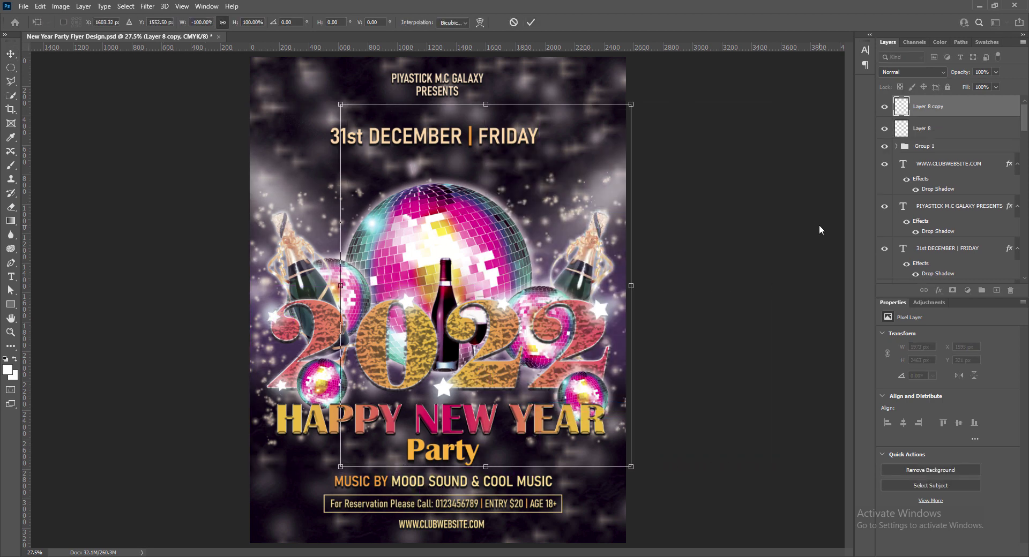
pyautogui.press('Left')
pyautogui.press('Left')
pyautogui.press('Left')
pyautogui.press('Left')
pyautogui.press('Left')
pyautogui.press('Left')
pyautogui.press('Return')
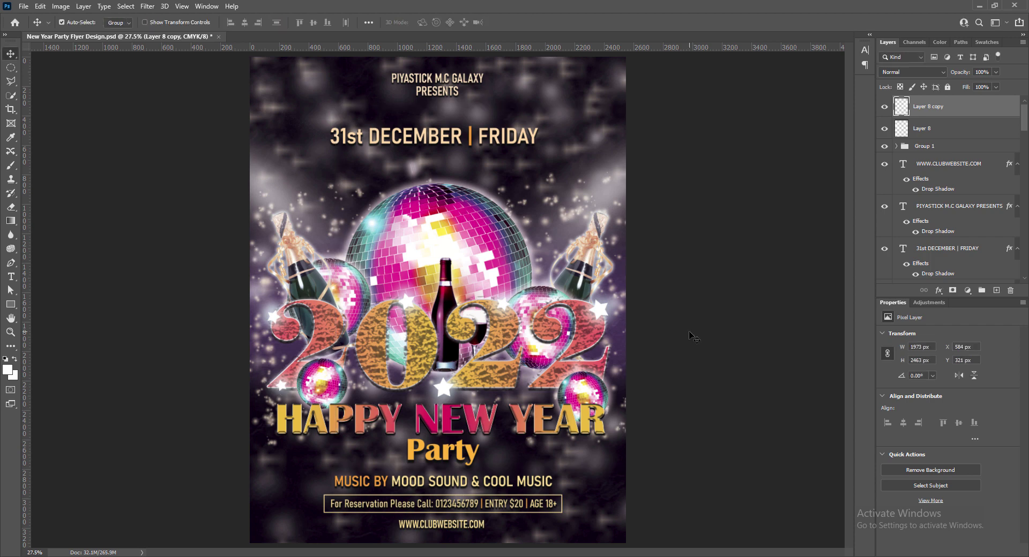
# Save the flyer and clear the layer selection.
pyautogui.hotkey('ctrl', 's')
pyautogui.hotkey('ctrl', '-')
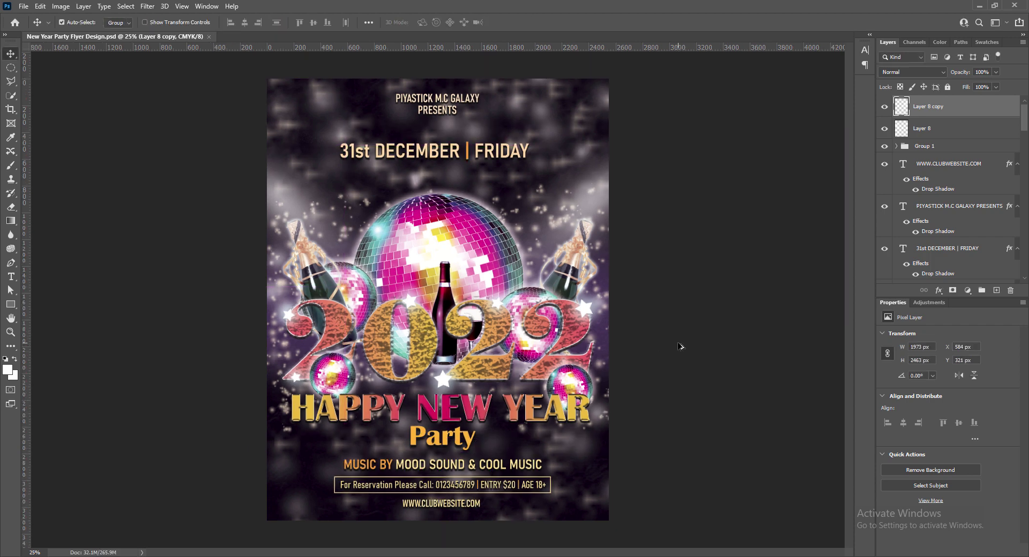
pyautogui.scroll(1, 684, 349)
pyautogui.click(280, 191)
pyautogui.keyDown('shift'); pyautogui.click(603, 187); pyautogui.keyUp('shift')
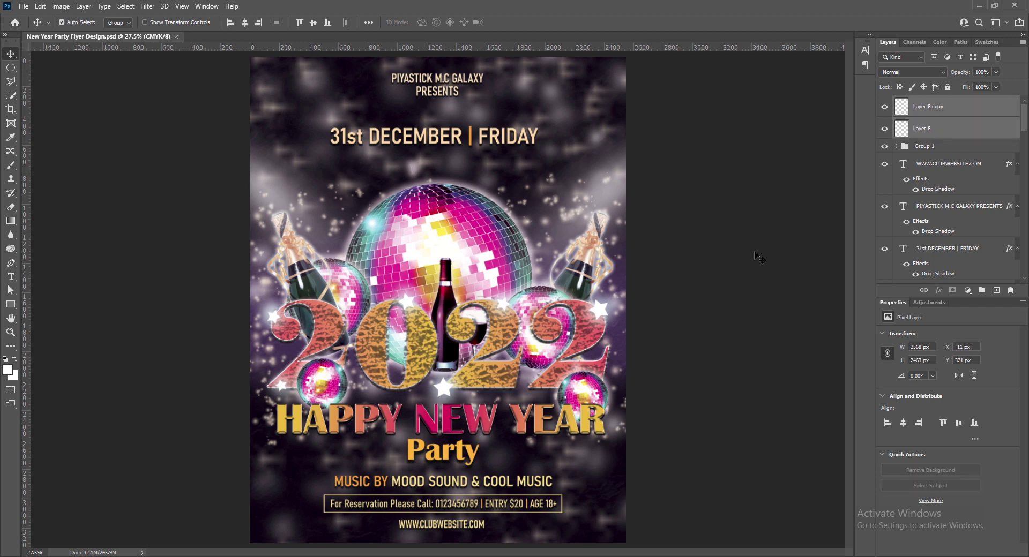
pyautogui.click(732, 272)
pyautogui.hotkey('ctrl', 's')
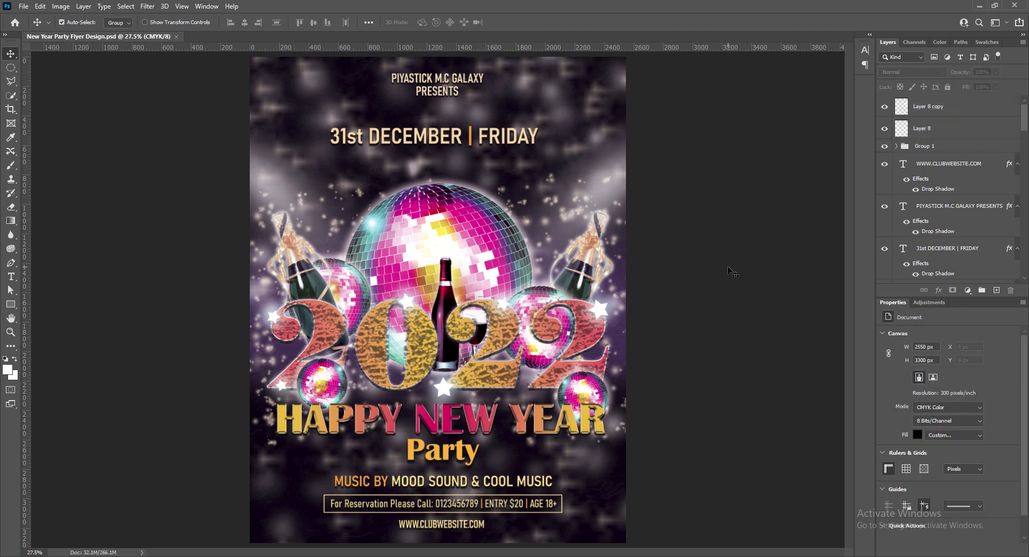
# Set the word PRESENTS to 19 pt and colour it orange, and save the flyer.
pyautogui.doubleClick(441, 94)
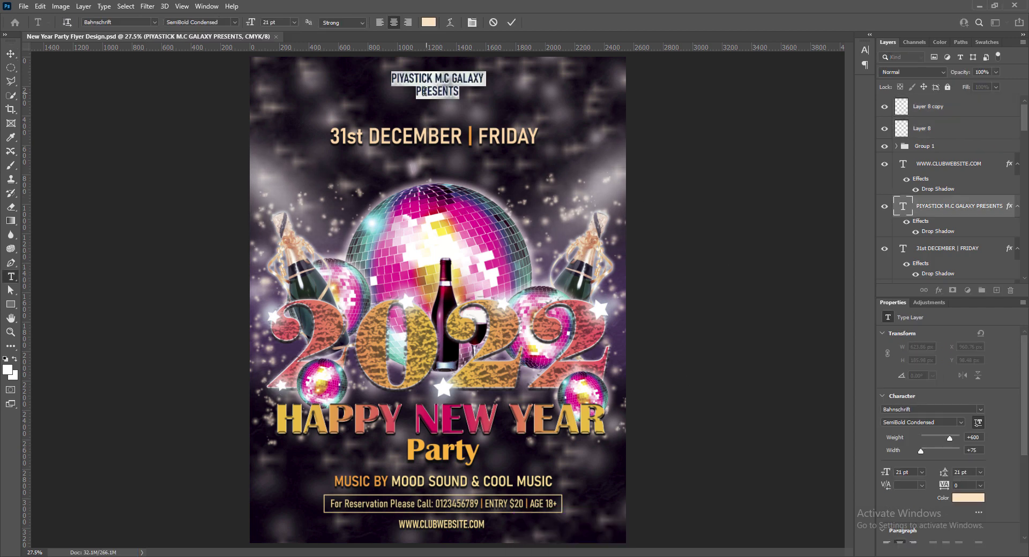
pyautogui.moveTo(417, 92); pyautogui.dragTo(460, 93)
pyautogui.click(294, 23)
pyautogui.click(280, 110)
pyautogui.click(427, 24)
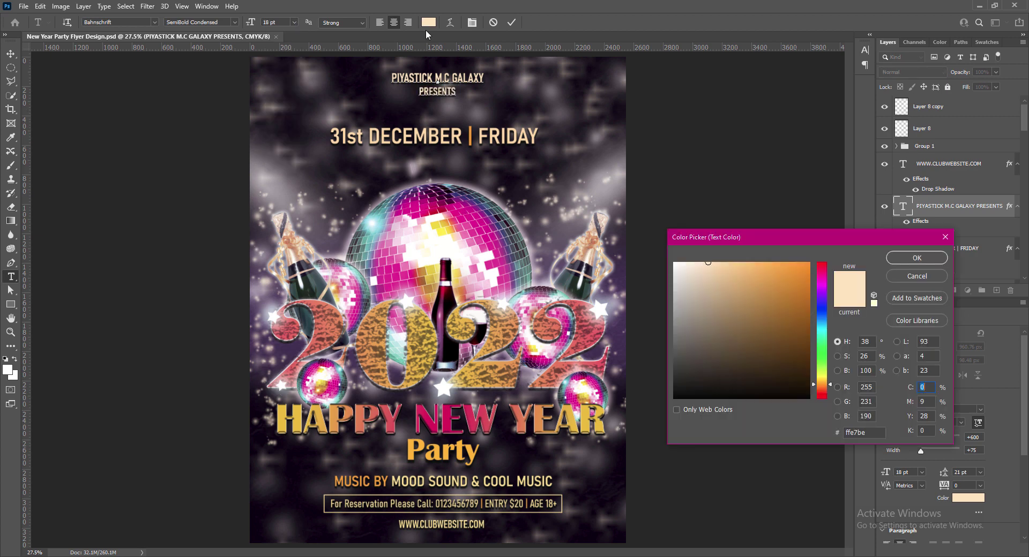
pyautogui.click(803, 270)
pyautogui.click(914, 260)
pyautogui.click(511, 23)
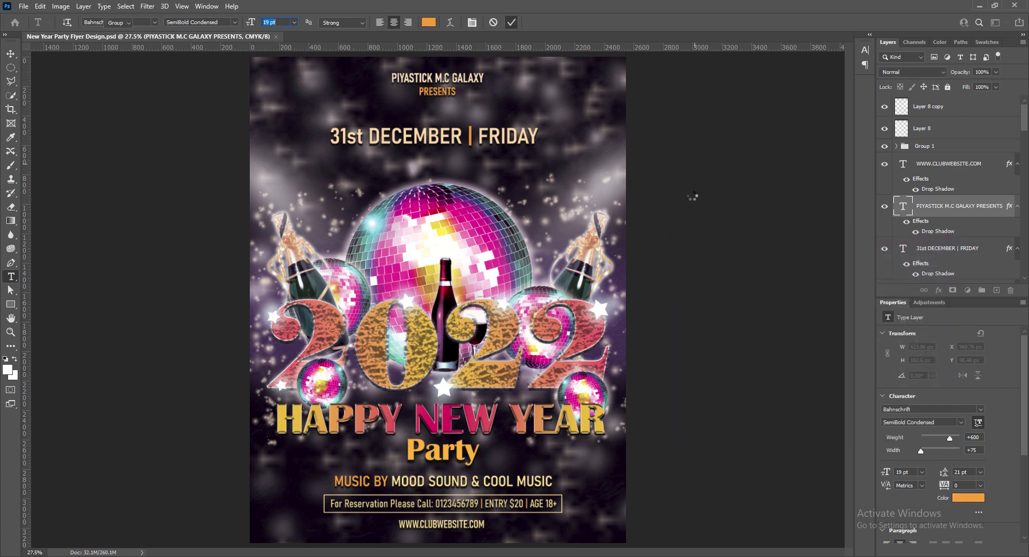
pyautogui.hotkey('ctrl', 's')
# Duplicate both white glow layers to the flyer's lower half and flip the copies vertically.
pyautogui.click(613, 172)
pyautogui.keyDown('shift'); pyautogui.click(261, 175); pyautogui.keyUp('shift')
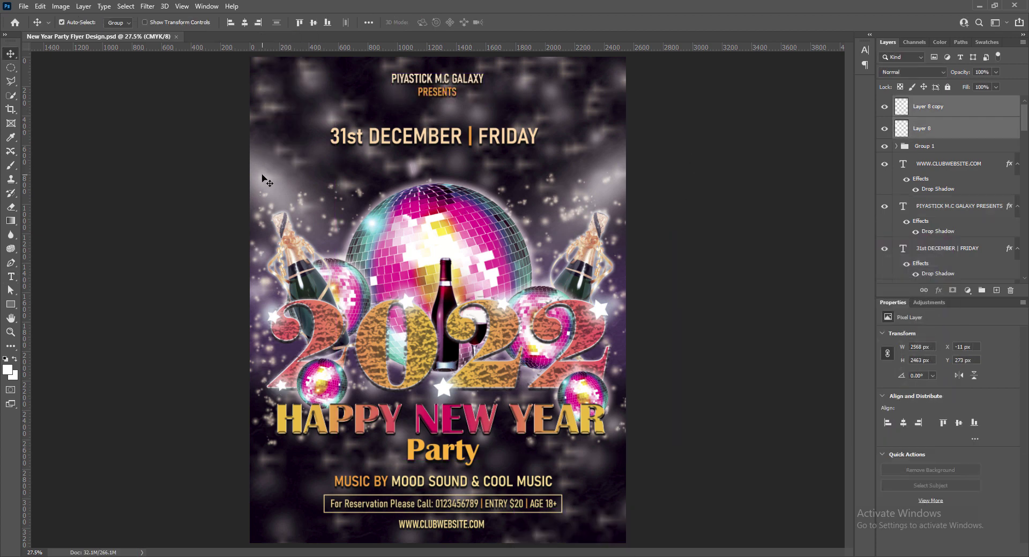
pyautogui.moveTo(261, 175); pyautogui.dragTo(260, 420)
pyautogui.hotkey('ctrl', 't')
pyautogui.moveTo(296, 480); pyautogui.dragTo(291, 442)
pyautogui.rightClick(291, 442)
pyautogui.click(319, 435)
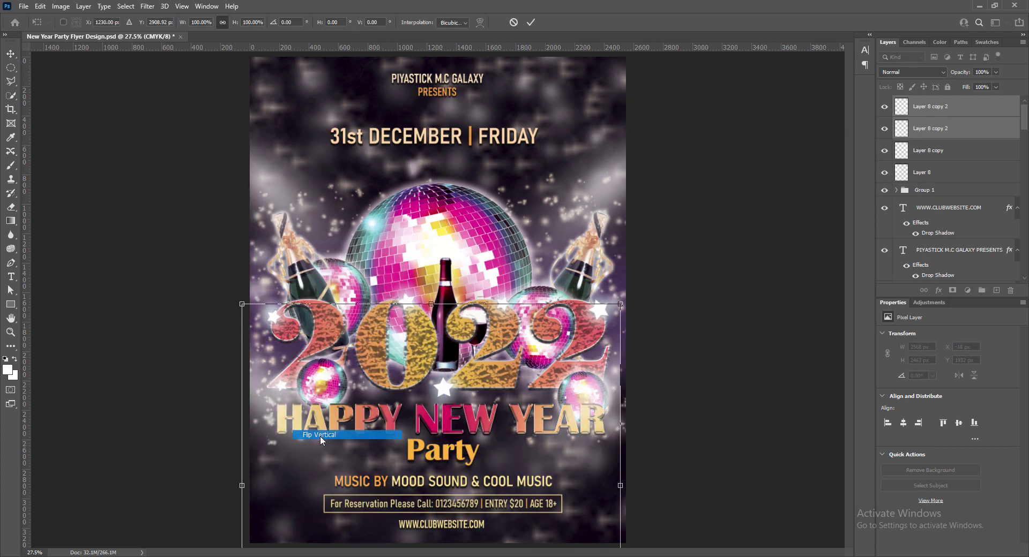
# Position the flipped glow pair along the lower side edges at X -9 px, Y 658 px, and apply.
pyautogui.moveTo(301, 534); pyautogui.dragTo(308, 420)
pyautogui.moveTo(520, 532); pyautogui.dragTo(378, 516)
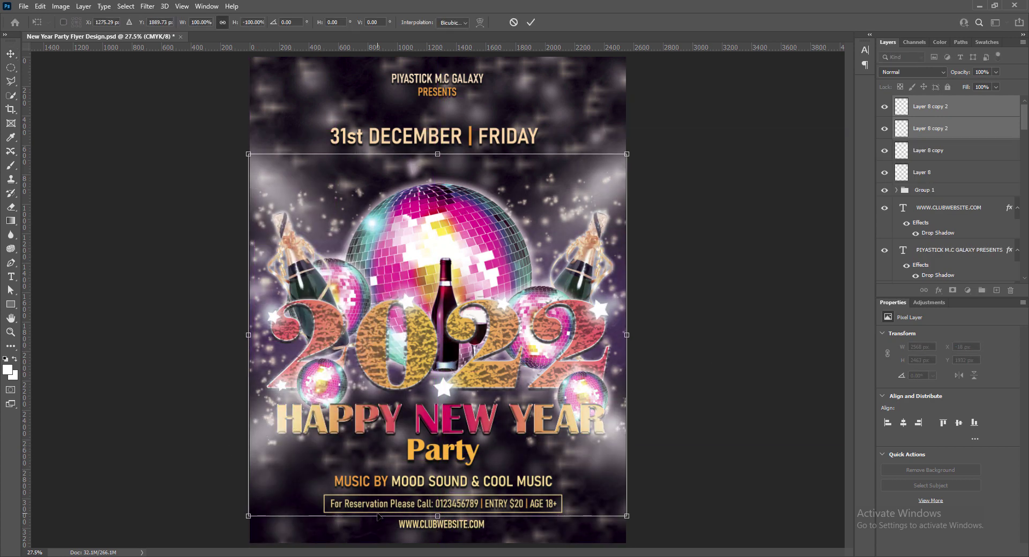
pyautogui.click(531, 22)
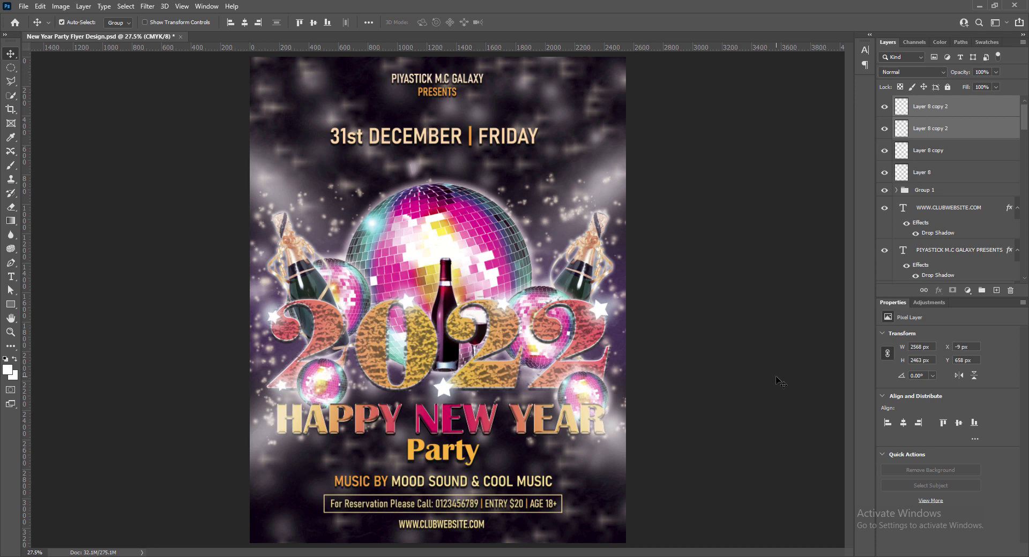
# Load the lower-left glow's outline as a selection and fill it with a magenta sampled from the disco ball.
pyautogui.click(933, 129)
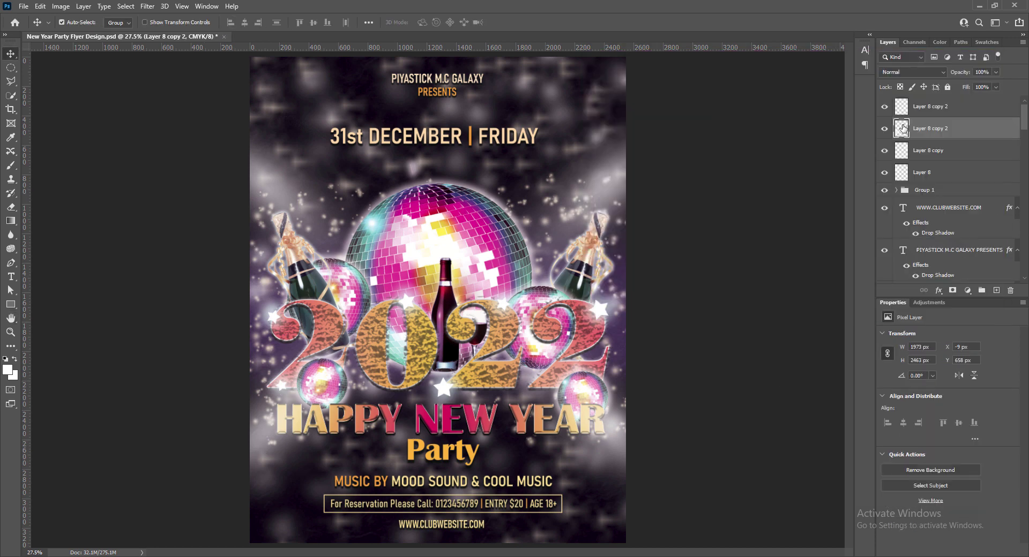
pyautogui.keyDown('ctrl'); pyautogui.click(901, 128); pyautogui.keyUp('ctrl')
pyautogui.click(7, 369)
pyautogui.click(389, 223)
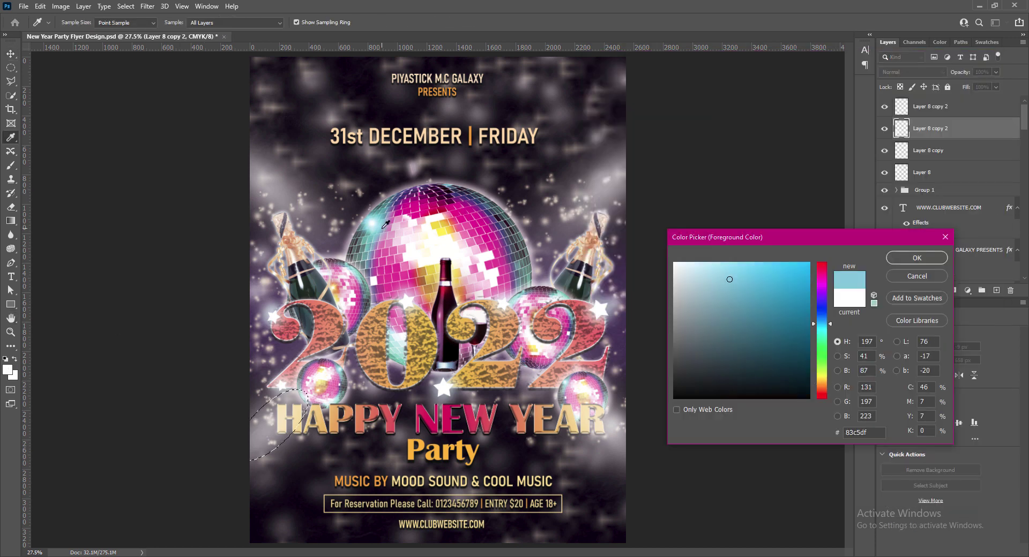
pyautogui.click(397, 213)
pyautogui.press('Return')
pyautogui.hotkey('alt', 'Delete')
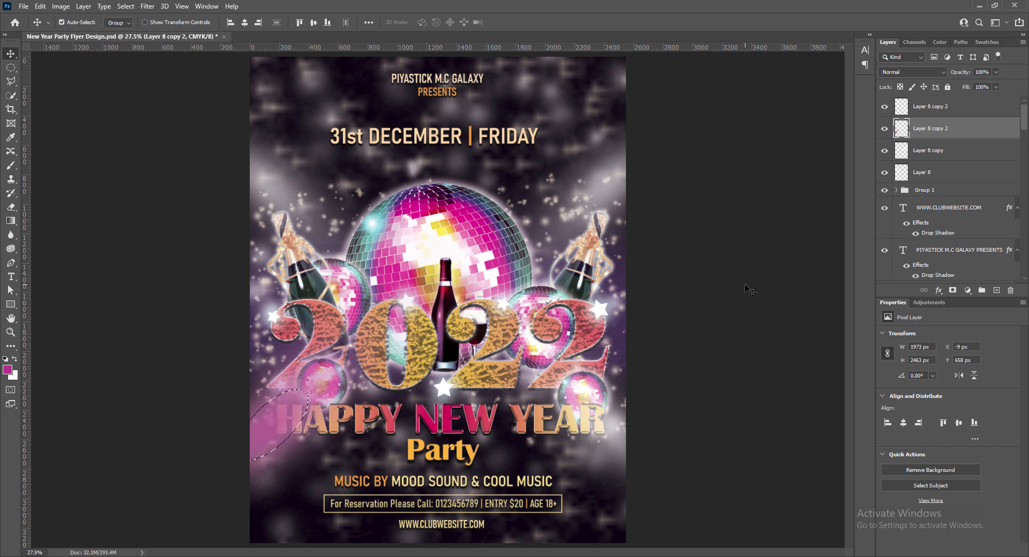
# Refill the lower-left glow with a deeper pink sampled from the disco ball and deselect.
pyautogui.click(8, 370)
pyautogui.click(413, 270)
pyautogui.press('Return')
pyautogui.press('v')
pyautogui.hotkey('alt', 'Delete')
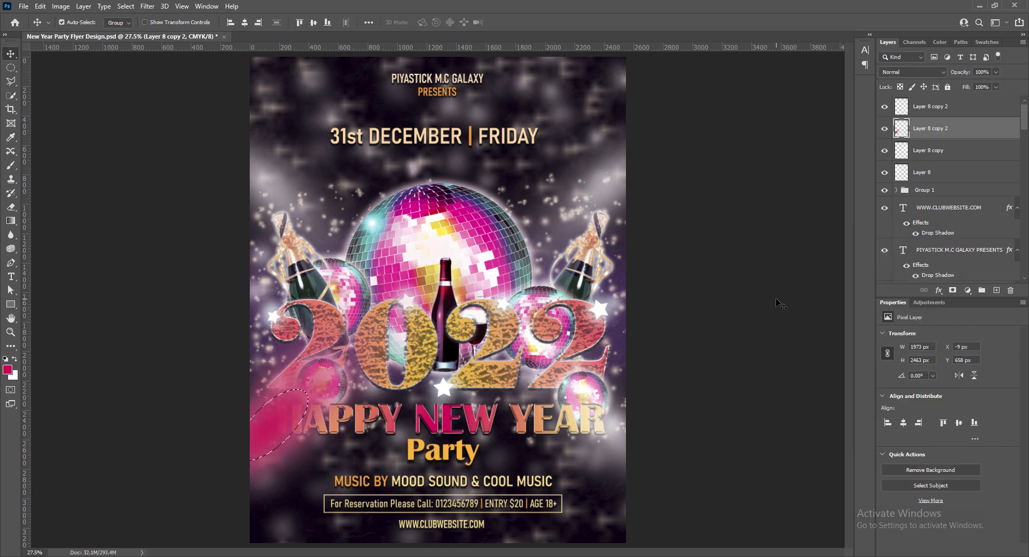
pyautogui.hotkey('ctrl', 'd')
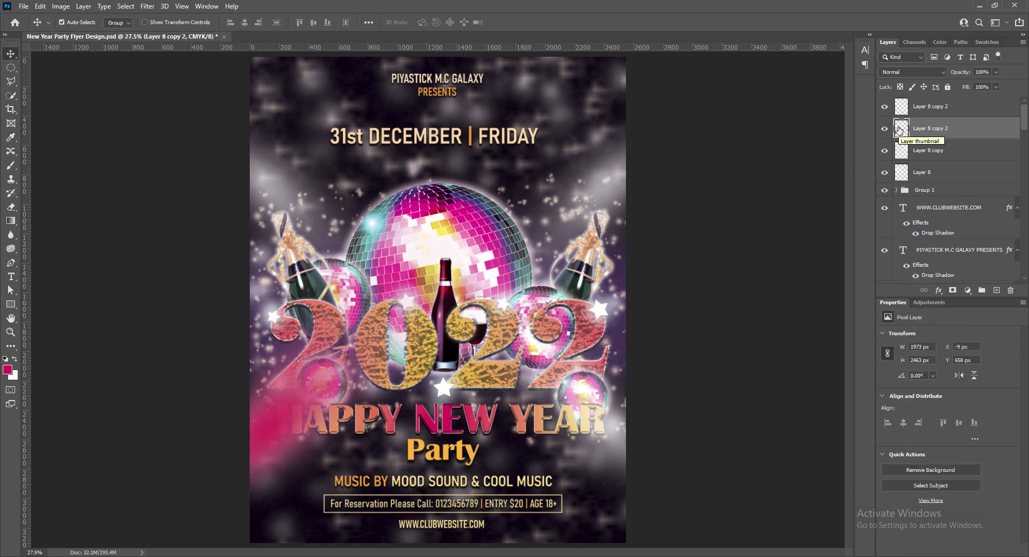
# Reshape the pink glow to about 2089 × 1662 px and place it partly off the flyer's lower-left edge.
pyautogui.hotkey('ctrl', 't')
pyautogui.moveTo(394, 154); pyautogui.dragTo(384, 221)
pyautogui.moveTo(303, 452); pyautogui.dragTo(271, 442)
pyautogui.moveTo(499, 197); pyautogui.dragTo(534, 235)
pyautogui.moveTo(255, 408); pyautogui.dragTo(270, 421)
pyautogui.moveTo(302, 198); pyautogui.dragTo(298, 194)
pyautogui.press('Return')
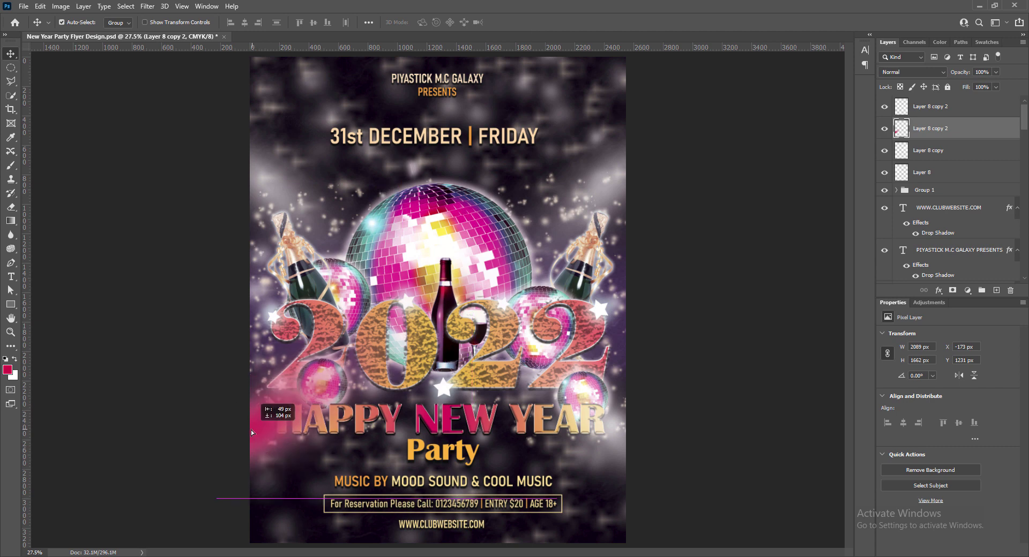
# Move the pink glow layer down the stack to directly above Layer 1, behind the headline, bottles and disco balls.
pyautogui.moveTo(946, 123); pyautogui.dragTo(898, 240)
pyautogui.moveTo(927, 112); pyautogui.dragTo(902, 249)
pyautogui.moveTo(926, 113); pyautogui.dragTo(902, 247)
pyautogui.moveTo(1024, 174); pyautogui.dragTo(1024, 193)
pyautogui.moveTo(929, 111); pyautogui.dragTo(902, 244)
pyautogui.moveTo(1024, 188); pyautogui.dragTo(1024, 207)
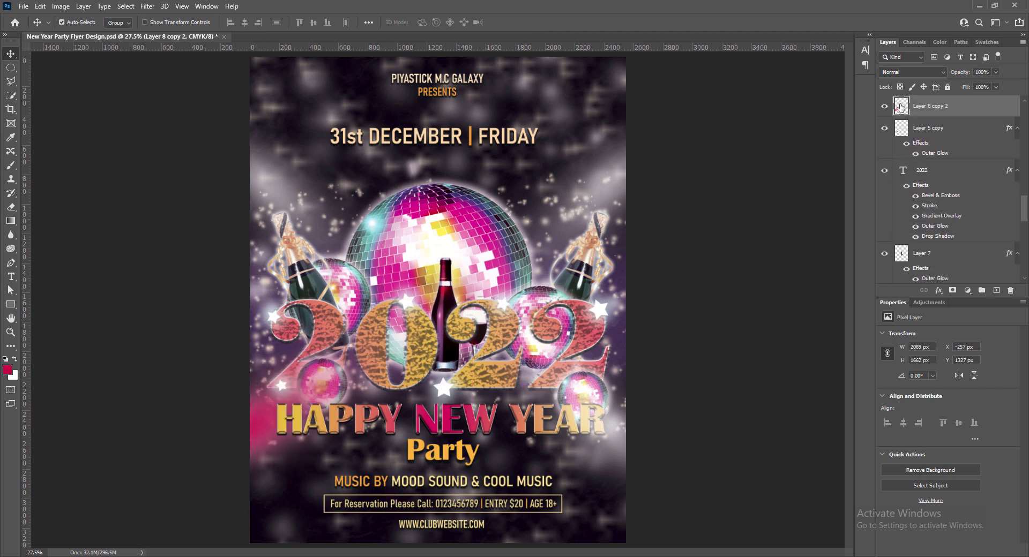
pyautogui.moveTo(930, 107); pyautogui.dragTo(902, 238)
pyautogui.moveTo(1024, 206); pyautogui.dragTo(1023, 220)
pyautogui.moveTo(930, 134); pyautogui.dragTo(899, 258)
pyautogui.moveTo(1024, 222); pyautogui.dragTo(1024, 242)
pyautogui.moveTo(930, 111); pyautogui.dragTo(901, 257)
pyautogui.moveTo(1024, 242); pyautogui.dragTo(1024, 258)
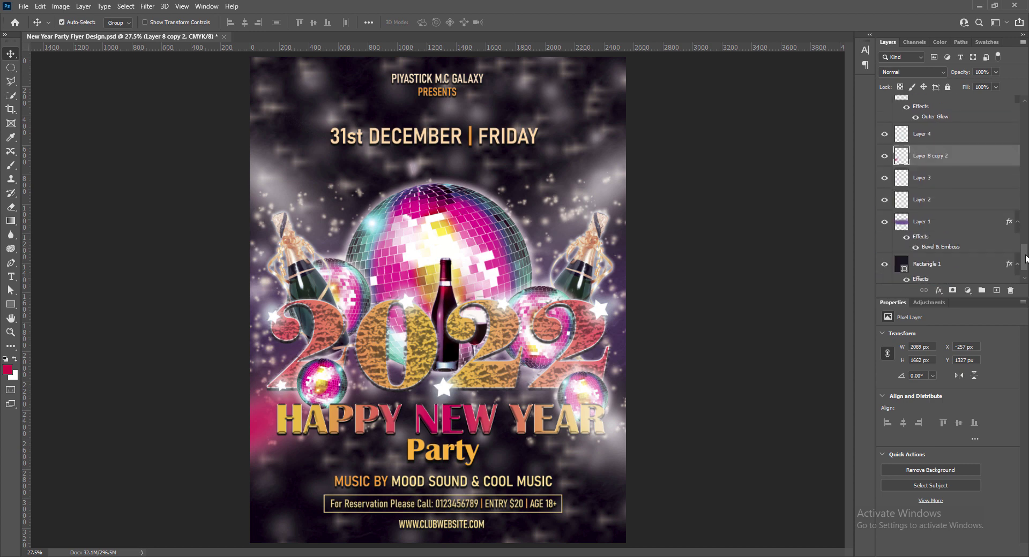
pyautogui.moveTo(930, 156); pyautogui.dragTo(903, 215)
# Enlarge the pink glow to about 2360 × 1877 px, keeping it partly off the flyer's lower-left edge.
pyautogui.hotkey('ctrl', 't')
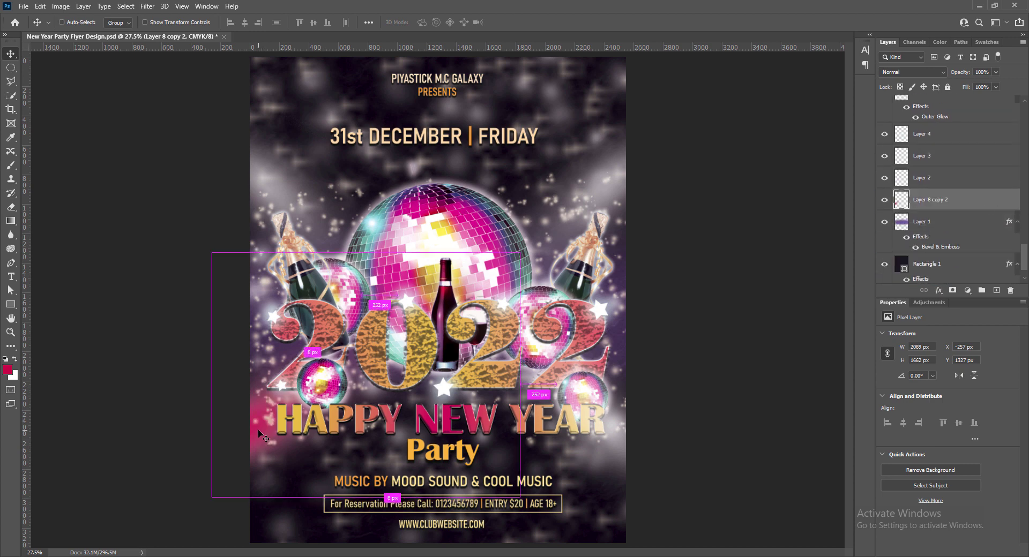
pyautogui.moveTo(536, 252); pyautogui.dragTo(575, 220)
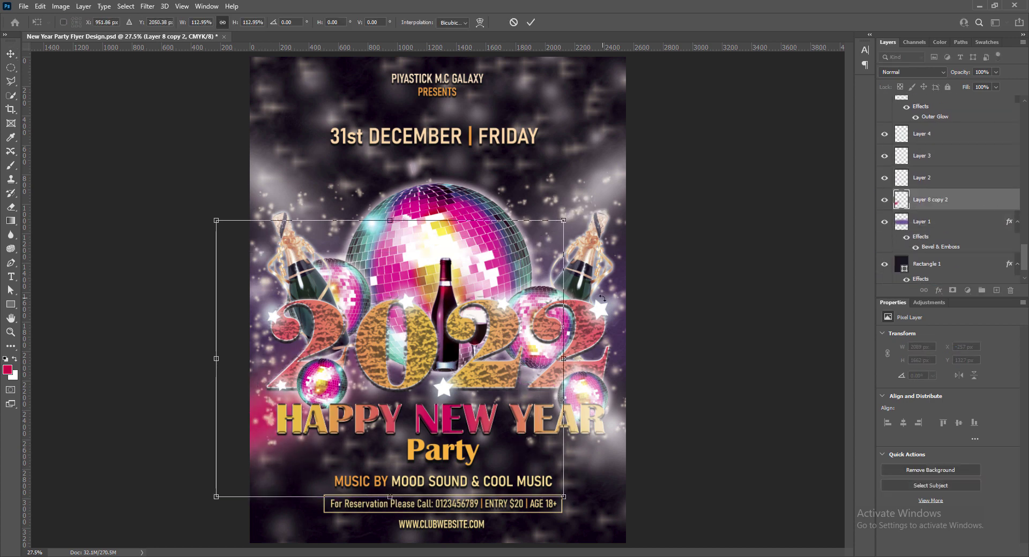
pyautogui.press('Escape')
pyautogui.click(1010, 290)
pyautogui.click(459, 212)
# Duplicate the pink glow, flip the copy horizontally and place it partly off the flyer's lower-right edge.
pyautogui.hotkey('ctrl', 'j')
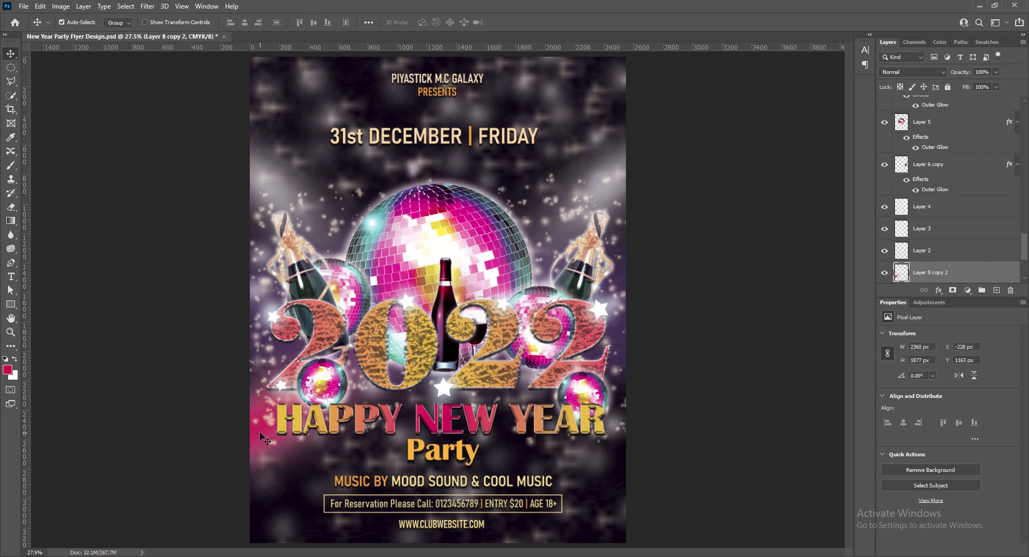
pyautogui.moveTo(262, 435); pyautogui.dragTo(468, 435)
pyautogui.hotkey('ctrl', 't')
pyautogui.rightClick(506, 416)
pyautogui.click(522, 401)
pyautogui.moveTo(752, 426); pyautogui.dragTo(621, 441)
pyautogui.press('Return')
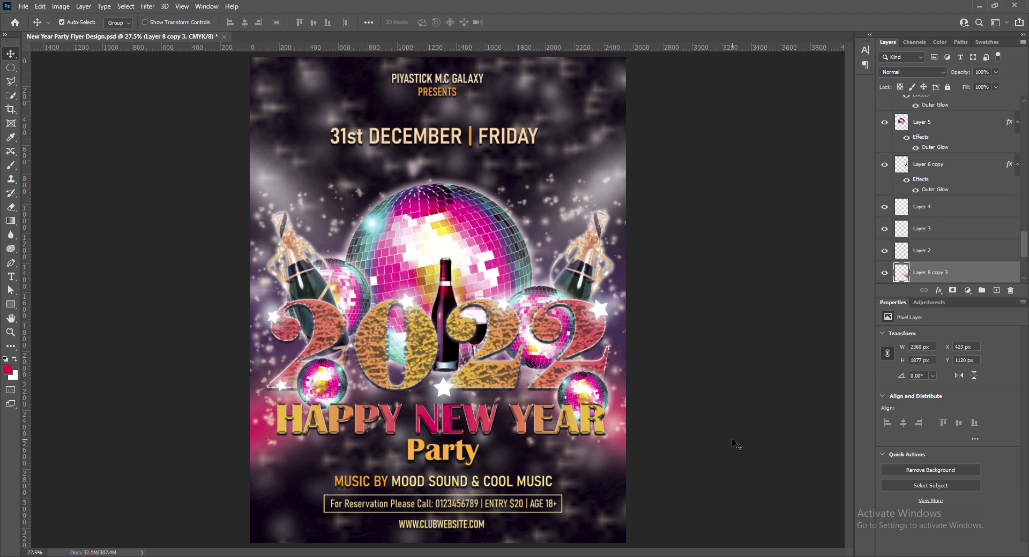
pyautogui.moveTo(619, 447)
pyautogui.mouseDown()
pyautogui.moveTo(618, 438)
pyautogui.moveTo(629, 455)
pyautogui.mouseUp()
# Load the lower-right glow's outline as a selection, fill it with purple b101d7 and deselect.
pyautogui.keyDown('ctrl'); pyautogui.click(902, 272); pyautogui.keyUp('ctrl')
pyautogui.click(7, 370)
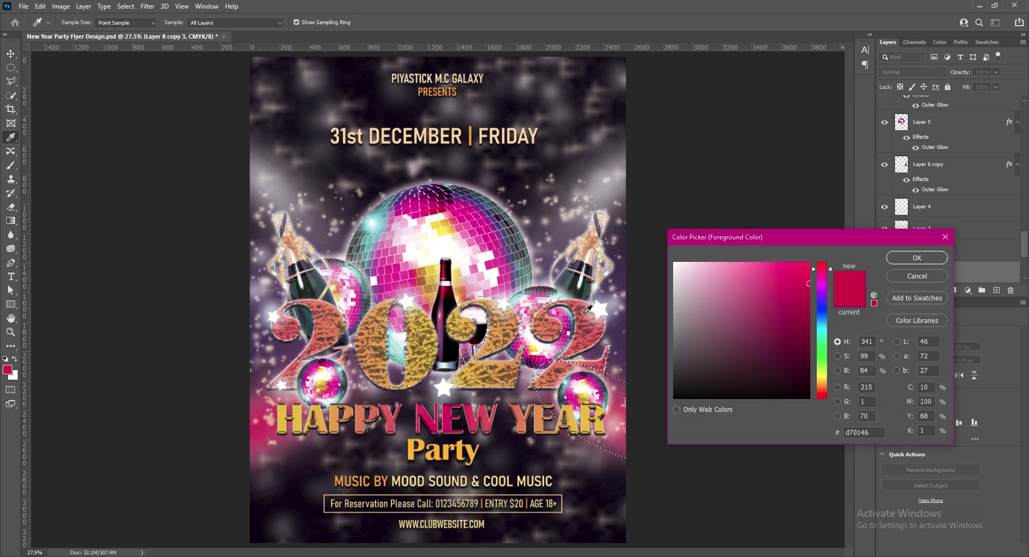
pyautogui.click(831, 289)
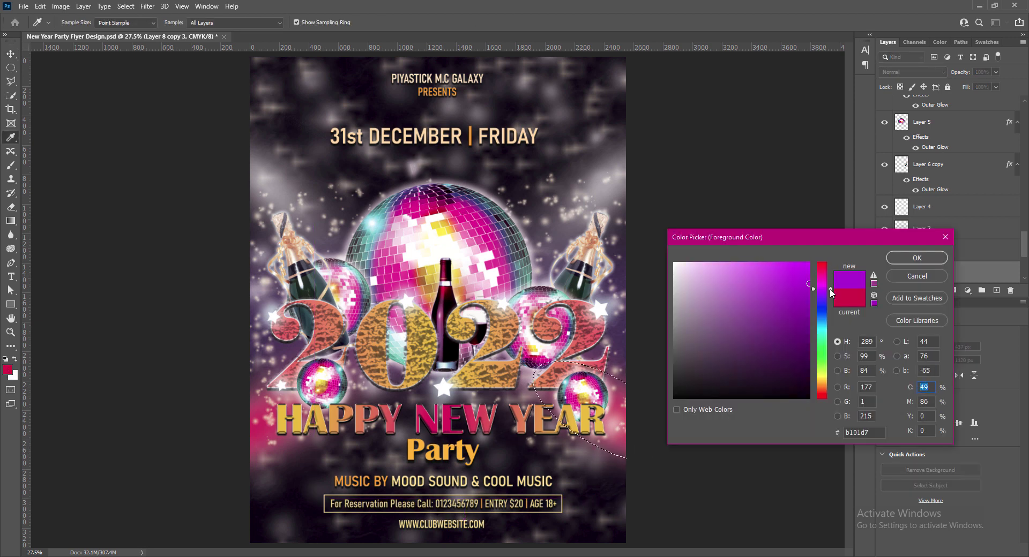
pyautogui.press('Return')
pyautogui.hotkey('alt', 'BackSpace')
pyautogui.hotkey('ctrl', 'd')
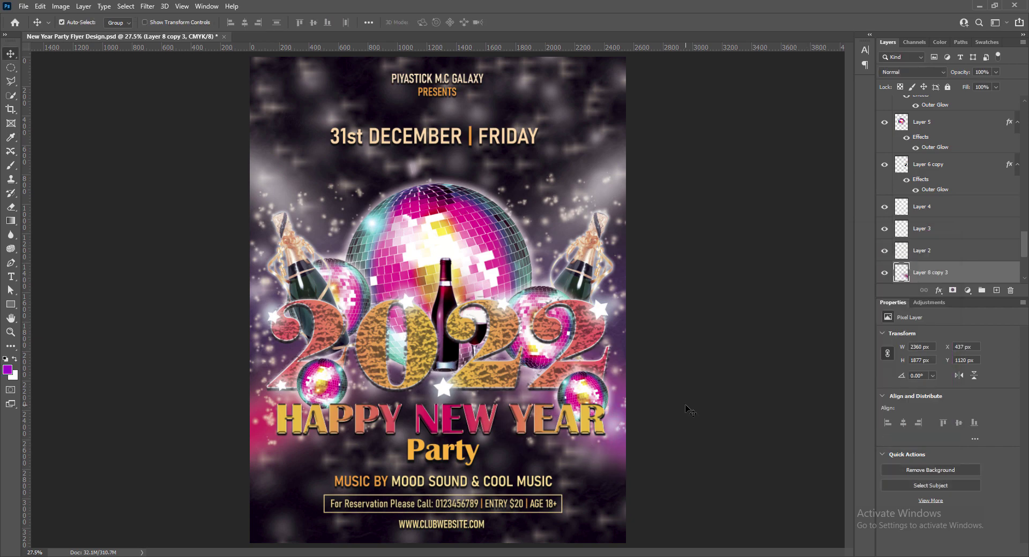